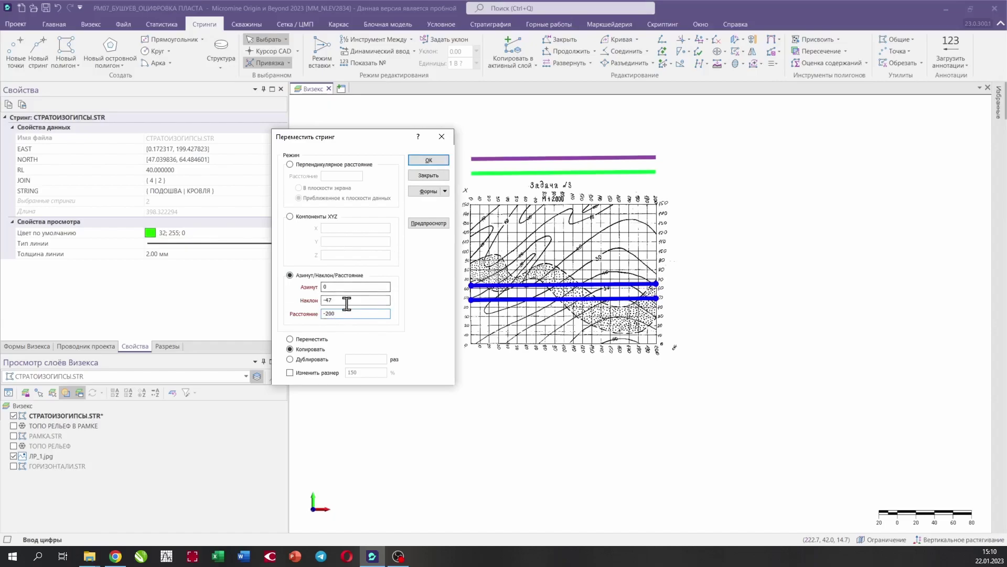
Copy the selected roof and floor strings at azimuth 0, inclination -47 and distance -200, and inspect all string pairs from the side.
click(428, 160)
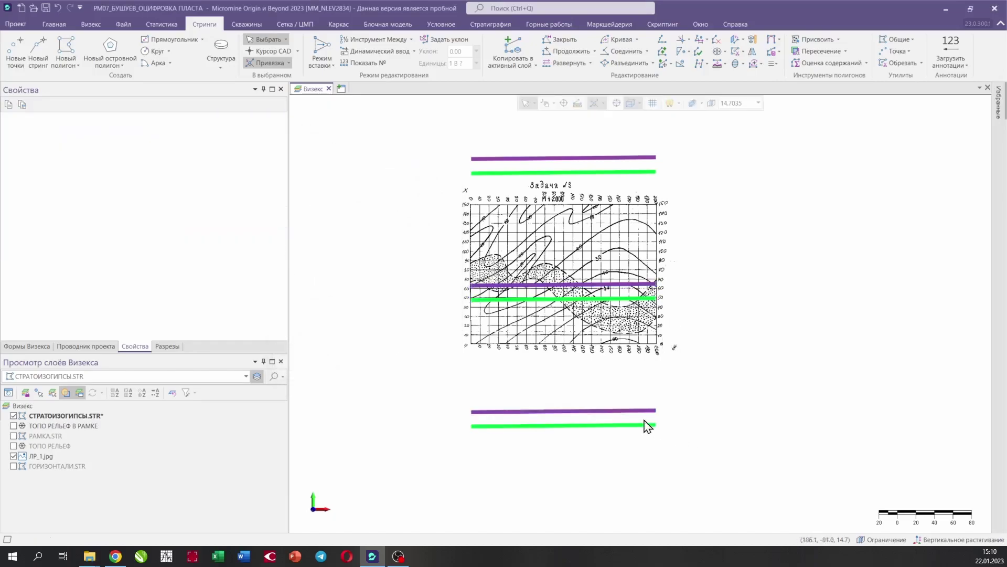
click(612, 426)
click(731, 275)
middle_drag(582, 401, 228, 183)
scroll(803, 178, down, 3)
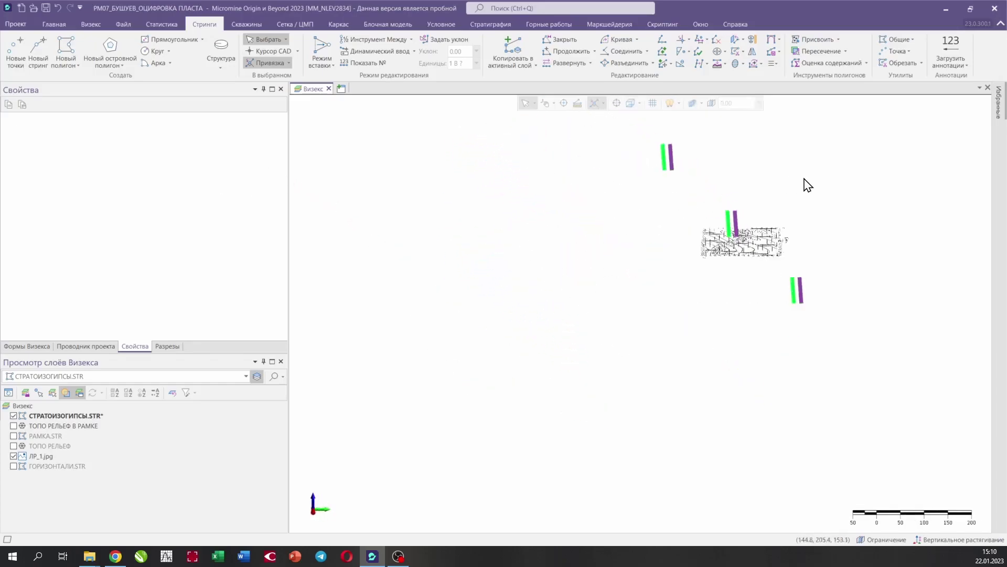
middle_drag(778, 203, 708, 282)
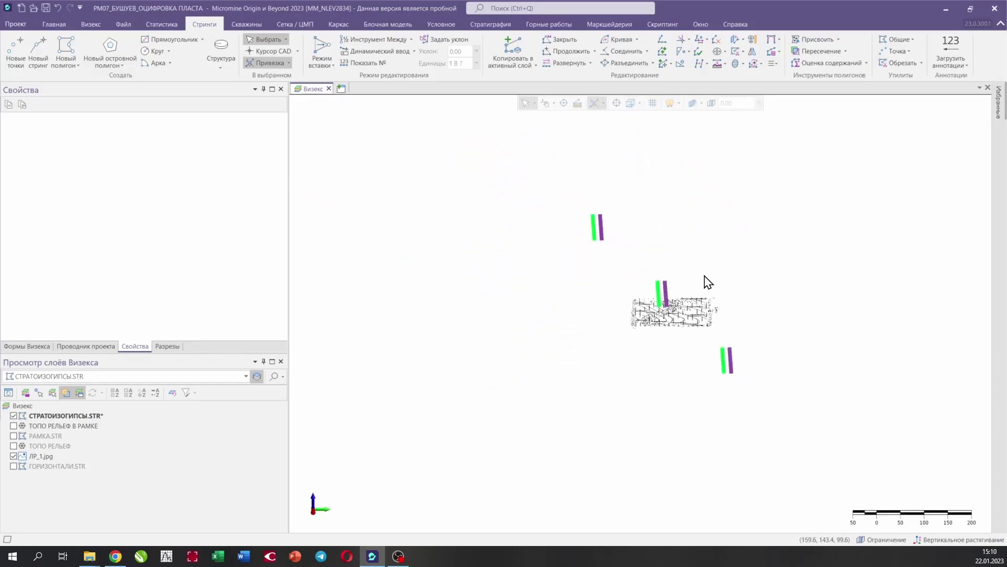
Start building a new wireframe and link the uppermost purple roof string directly to the lowest purple roof string.
click(338, 24)
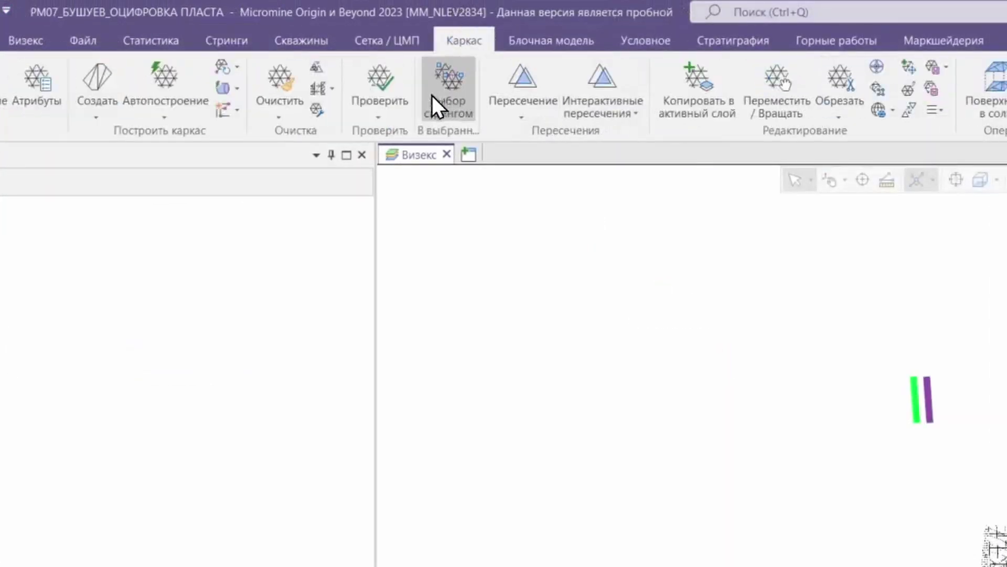
click(98, 74)
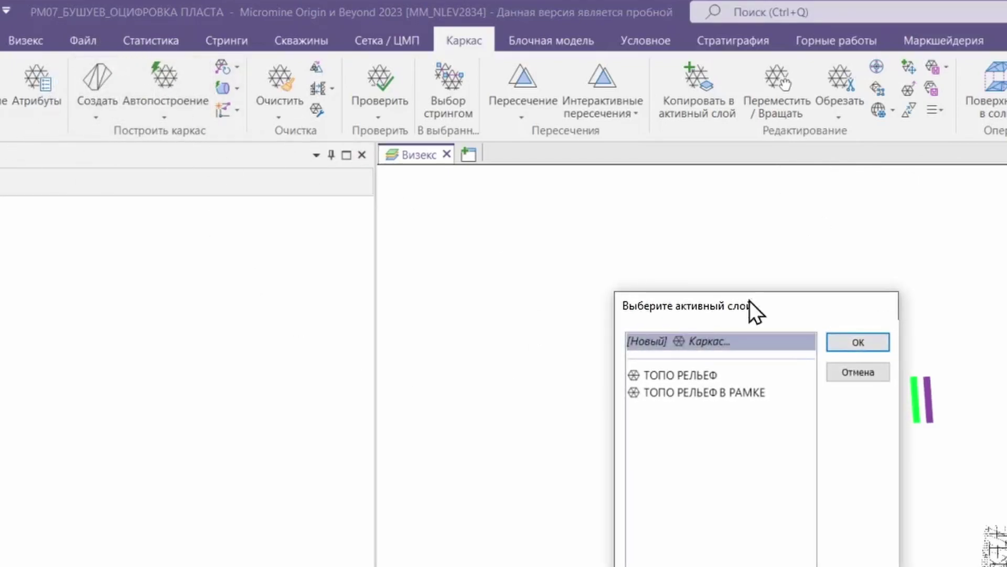
click(855, 342)
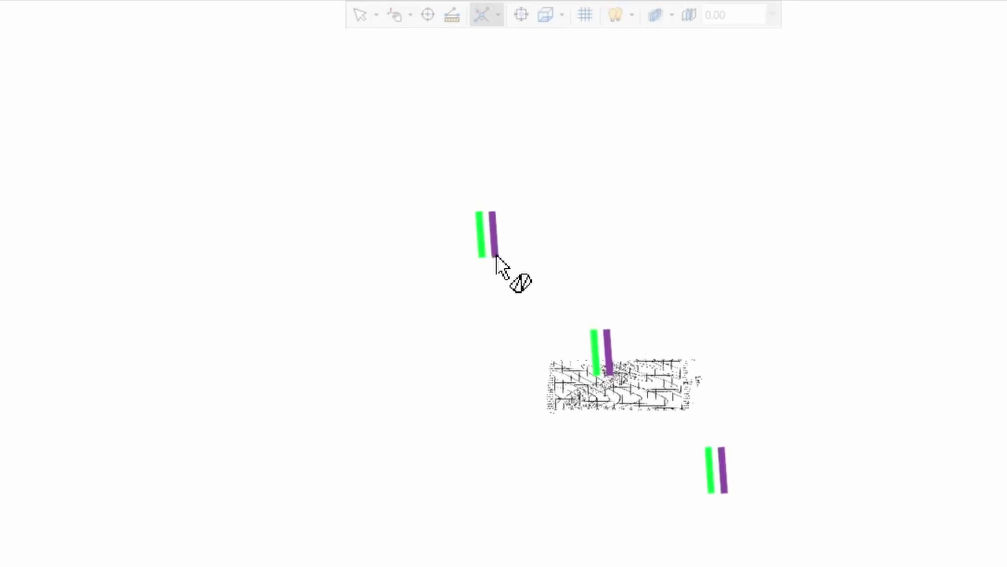
click(495, 256)
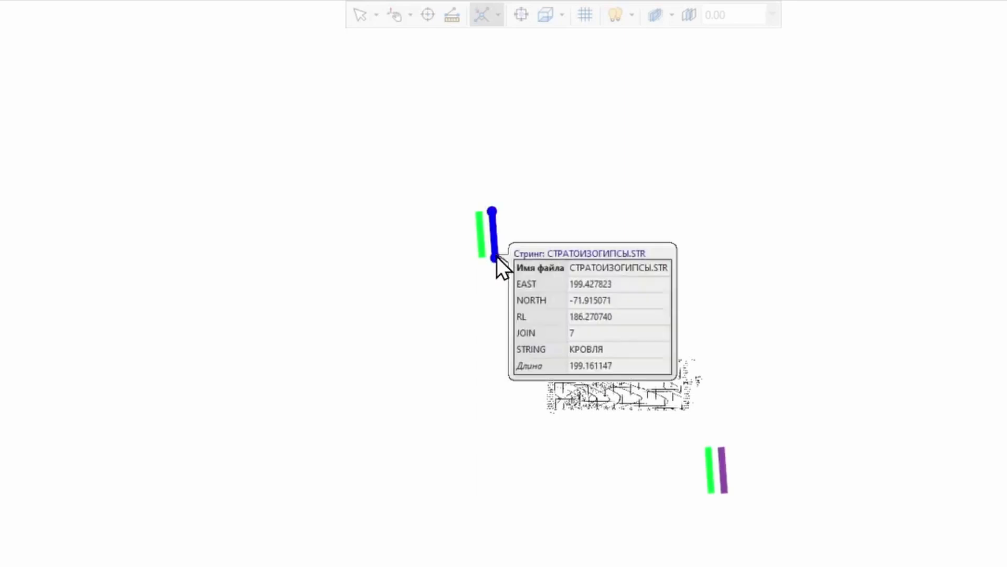
click(725, 489)
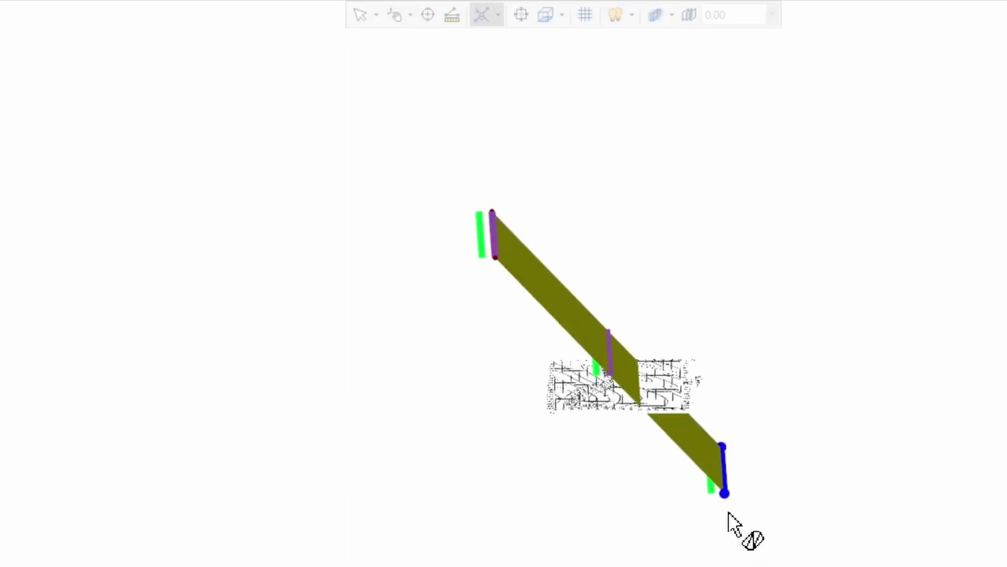
Continue the wireframe through the lowest and uppermost green floor strings, and link it back to the uppermost purple roof string.
scroll(726, 513, up, 5)
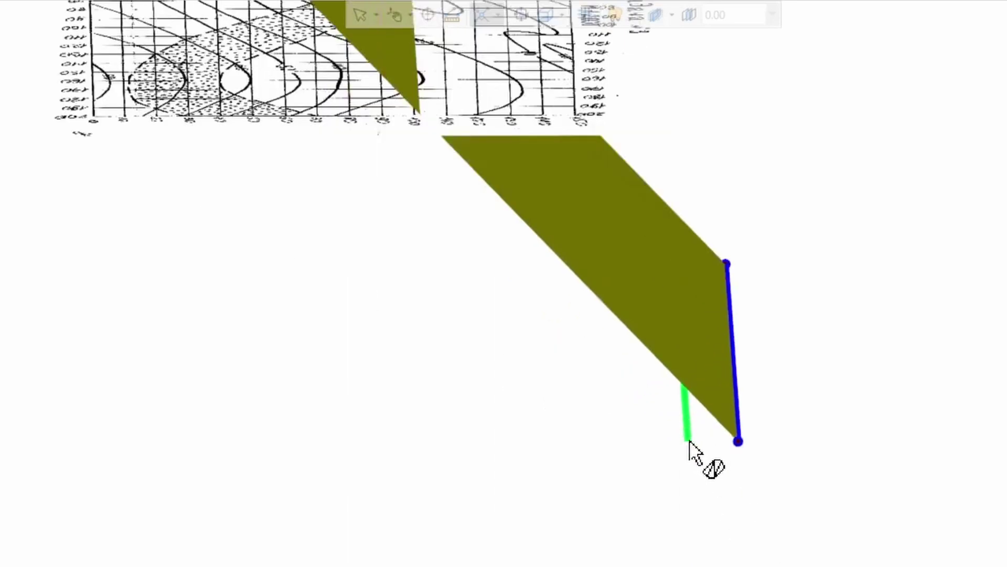
scroll(315, 444, down, 3)
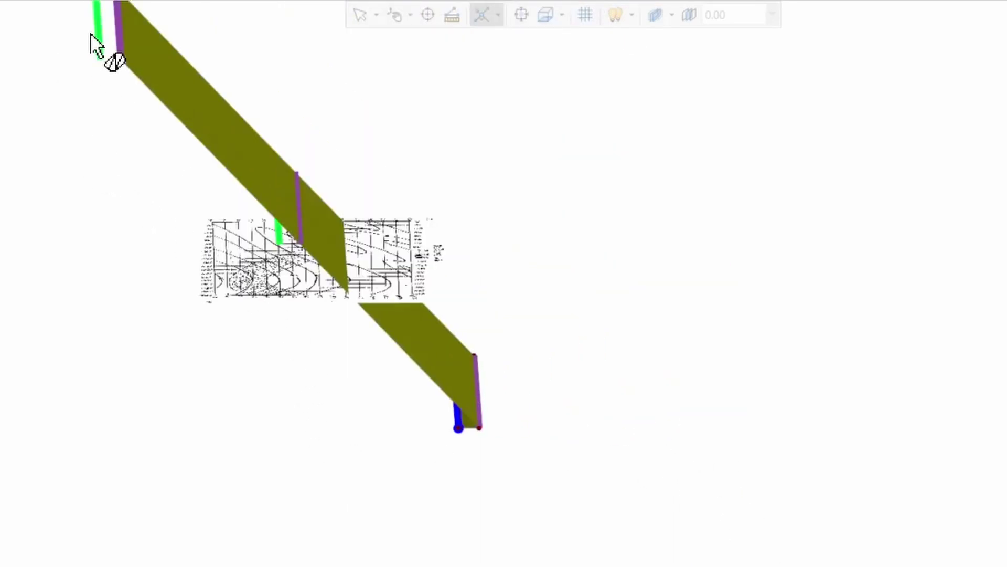
click(97, 56)
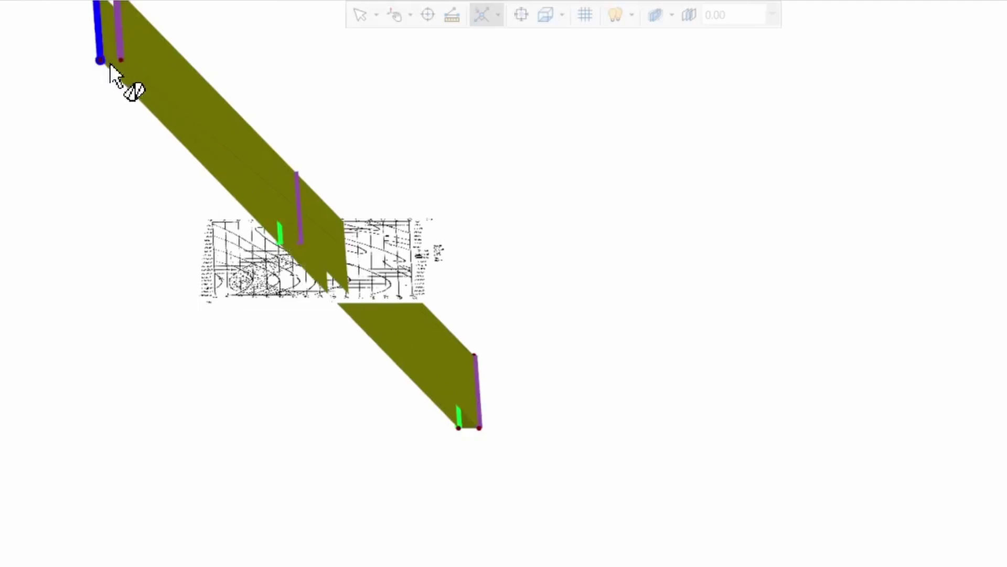
scroll(121, 60, up, 3)
click(135, 56)
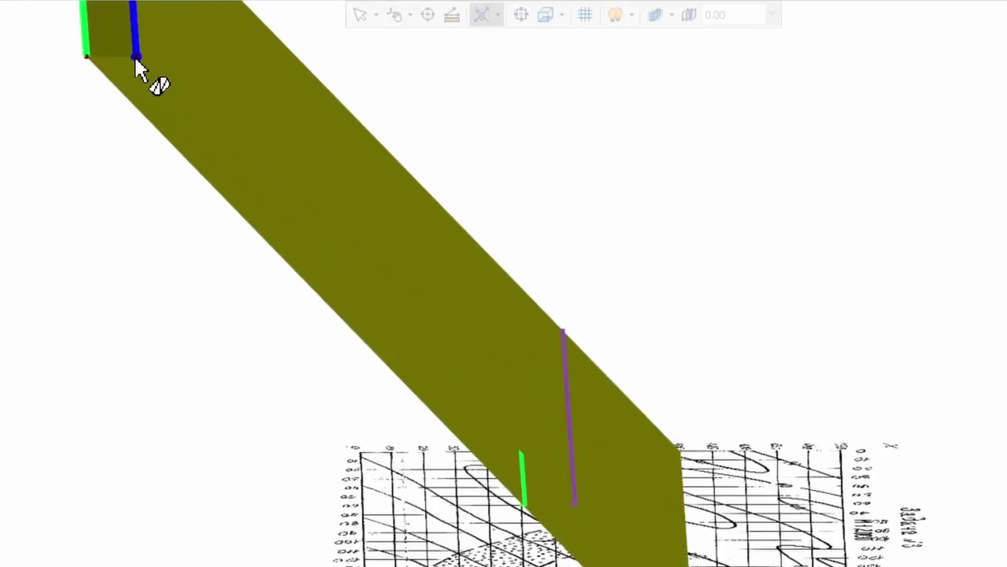
scroll(546, 210, down, 3)
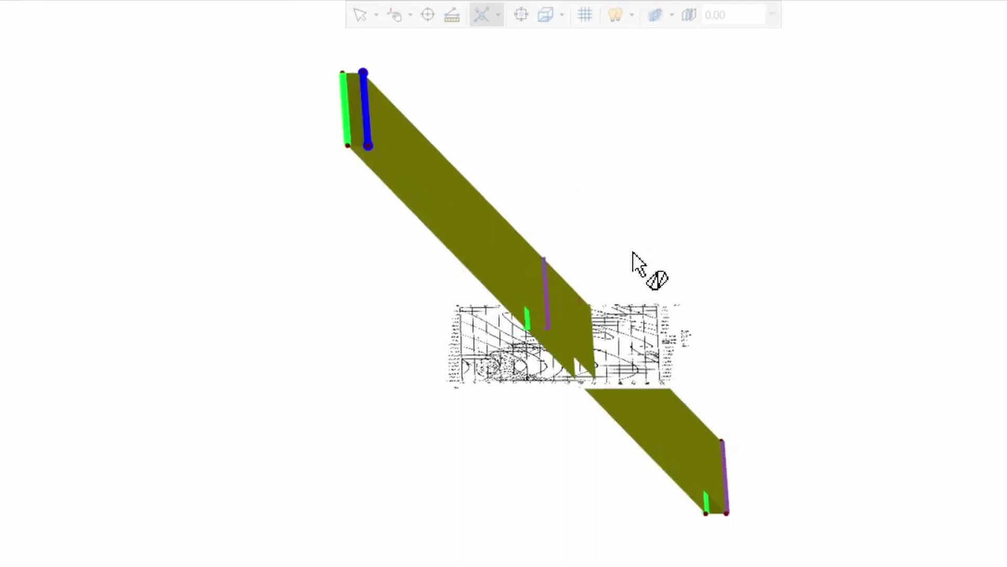
Close the open ends of the new seam wireframe.
drag(612, 203, 584, 114)
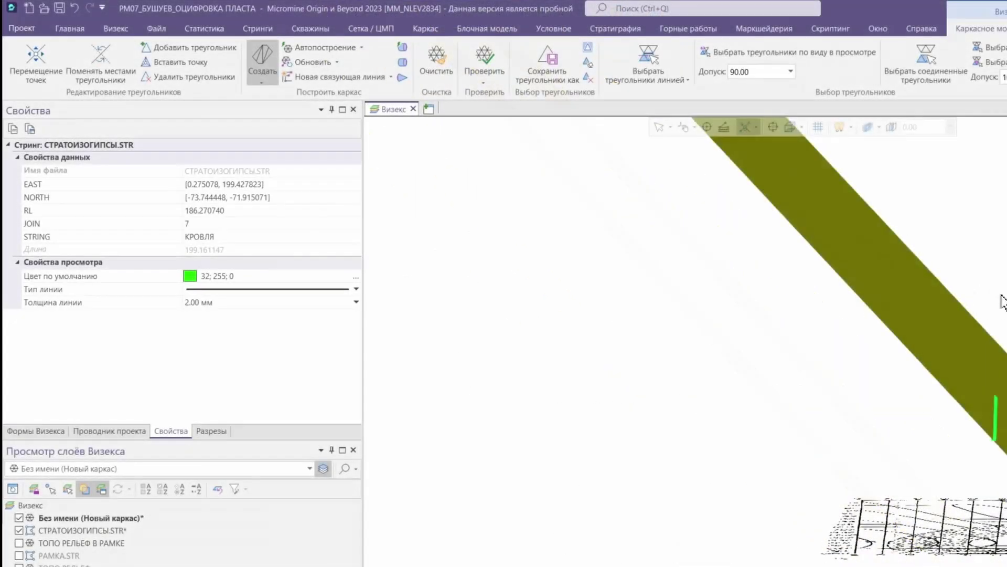
drag(1002, 302, 835, 406)
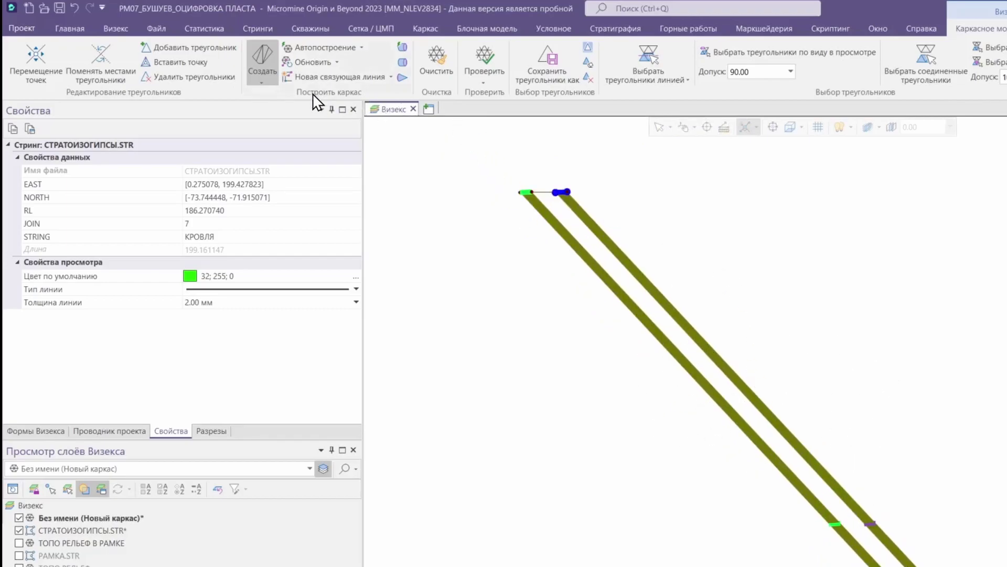
click(401, 44)
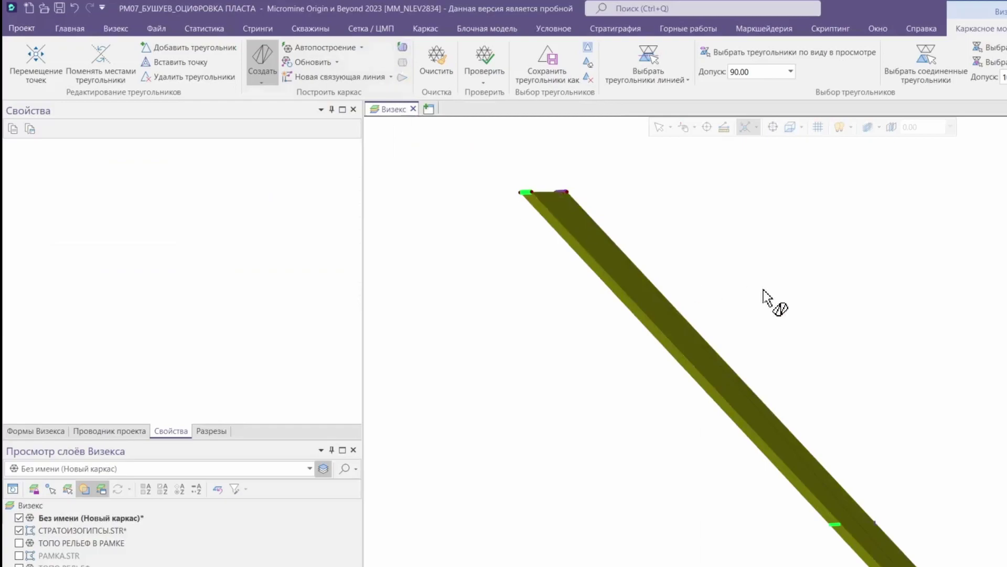
Validate the wireframe for bad joins, openings, intersections and degenerate triangles, and dismiss the results.
scroll(763, 290, down, 2)
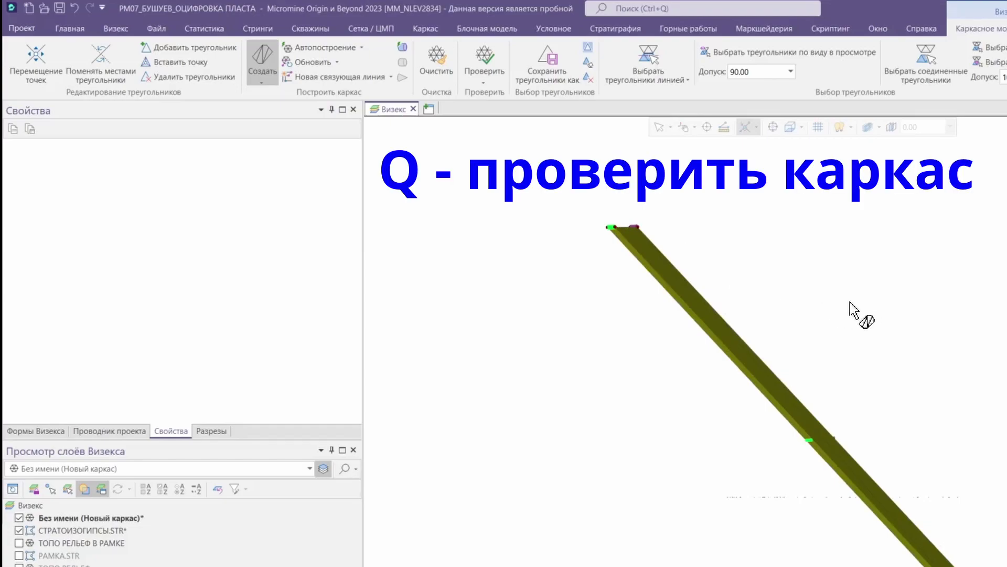
key(q)
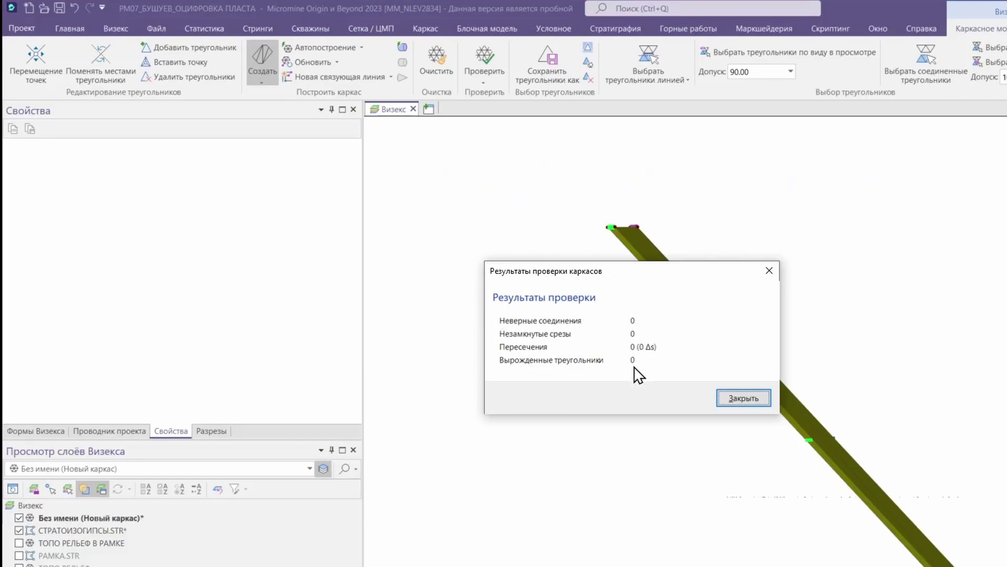
click(744, 400)
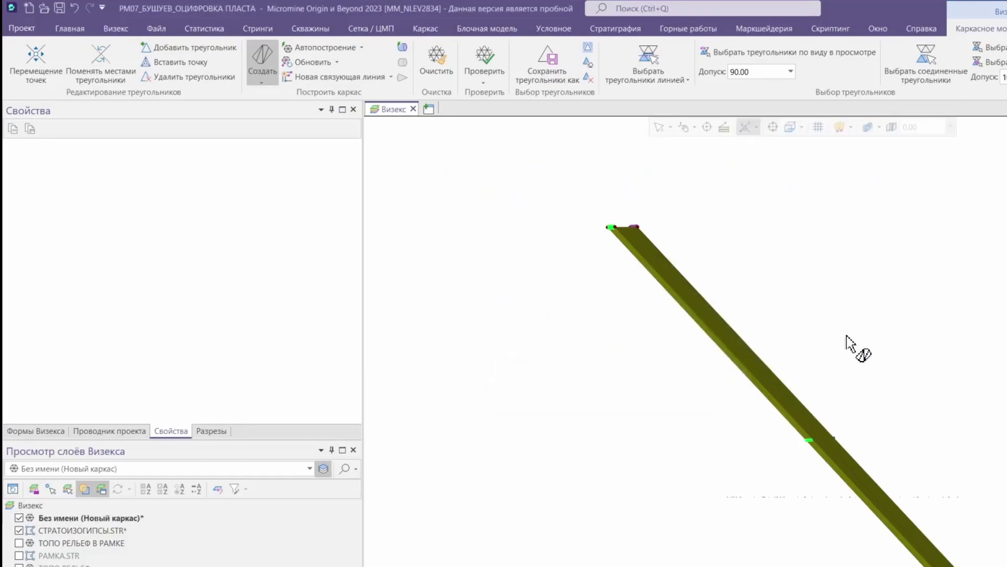
scroll(881, 408, down, 2)
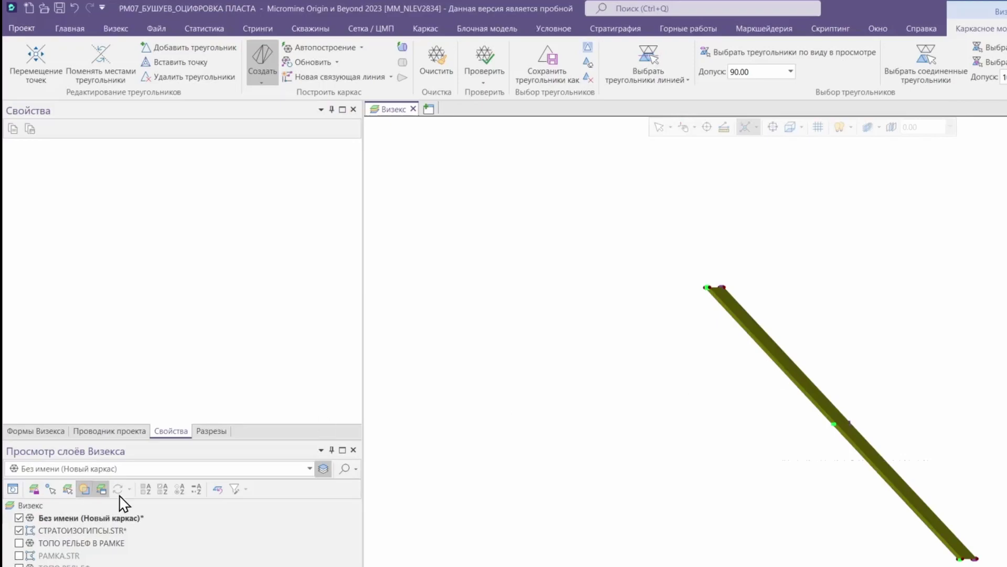
Save the new wireframe under a newly created type ПЛАСТ with the name НАЧАЛЬНЫЙ.
right_click(95, 518)
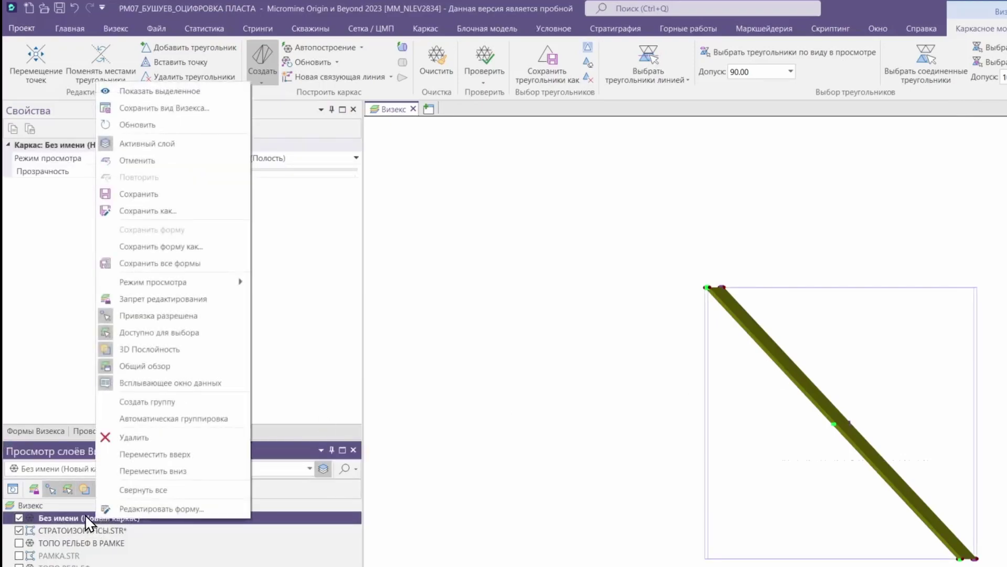
click(135, 194)
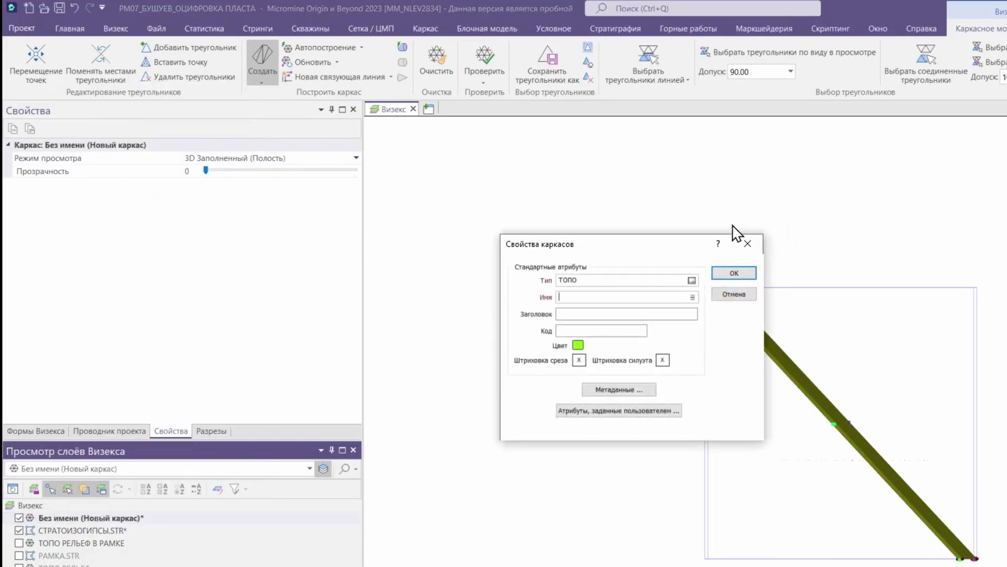
right_click(593, 281)
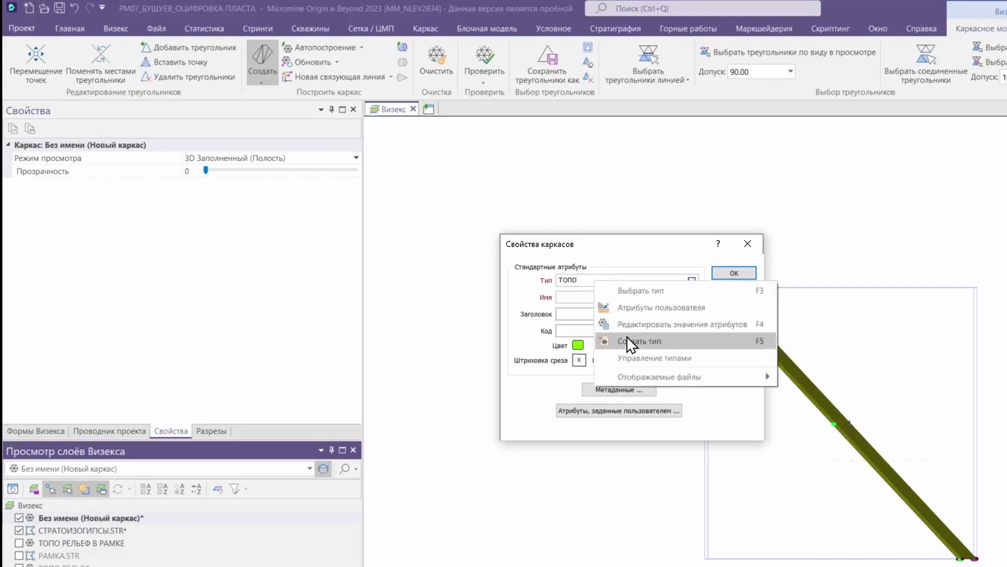
click(630, 341)
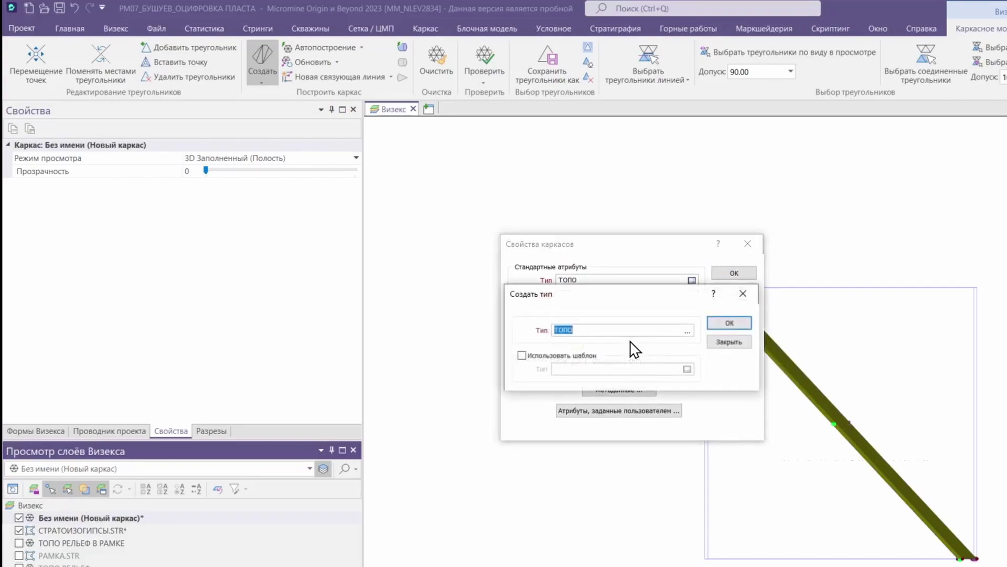
text(ПЛАСТ)
click(729, 322)
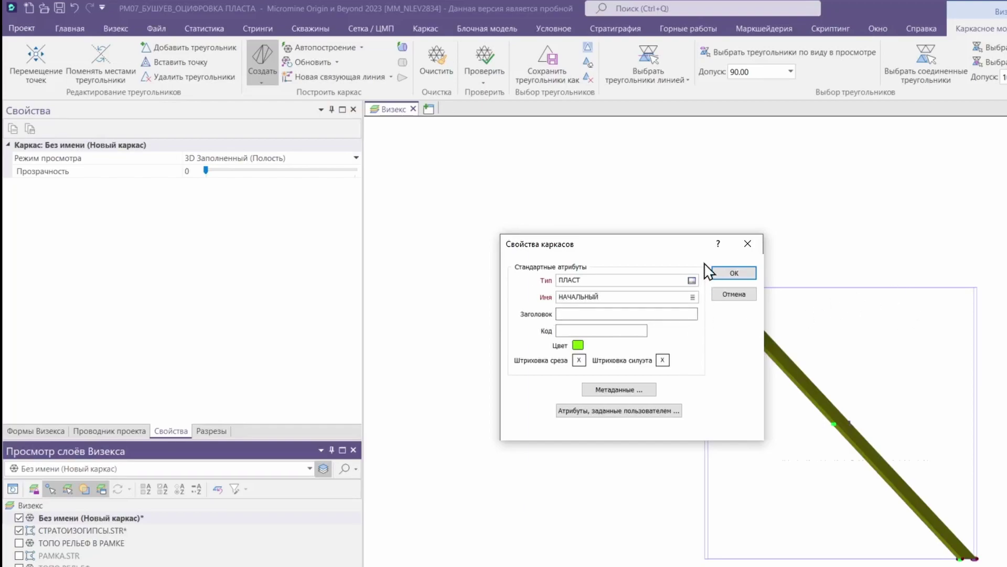
click(734, 273)
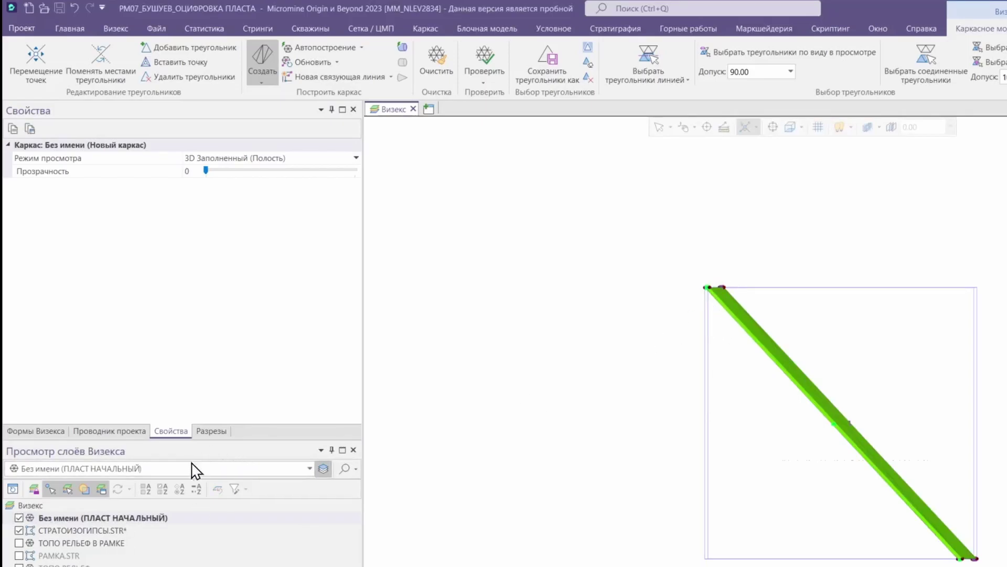
Save the wireframe layer's display form as number 3 with the title ПЛАСТ НАЧАЛЬНЫЙ.
right_click(139, 519)
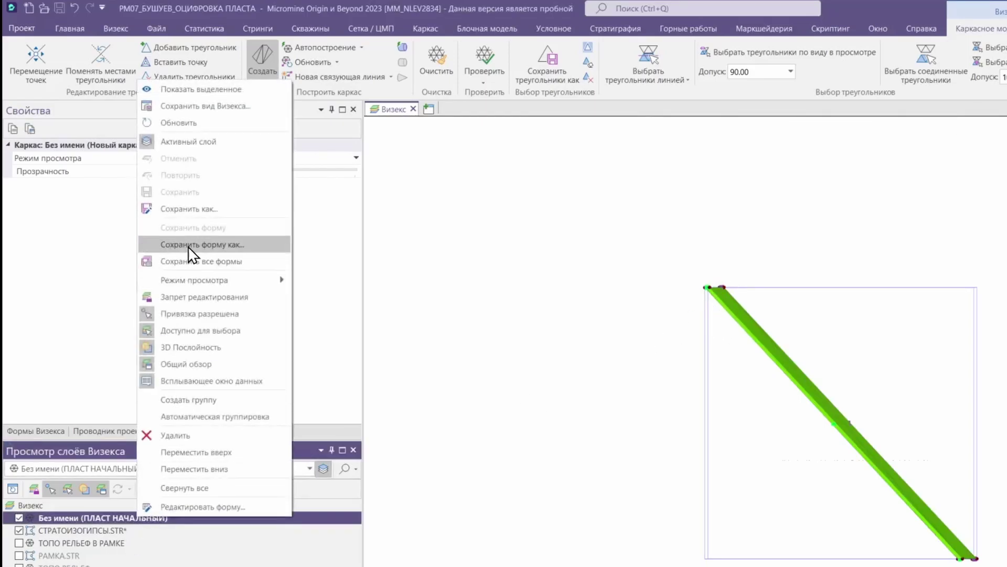
click(203, 269)
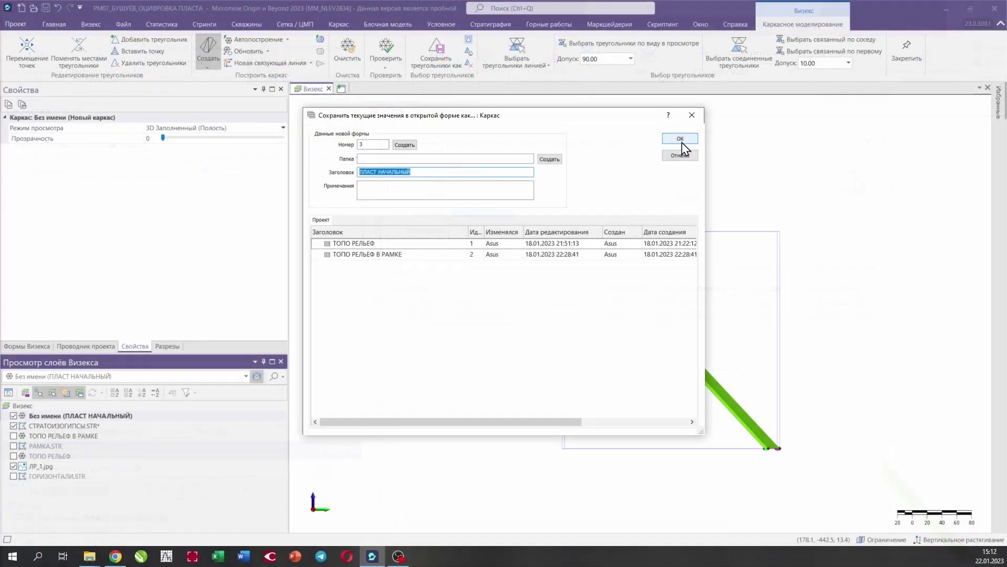
click(680, 140)
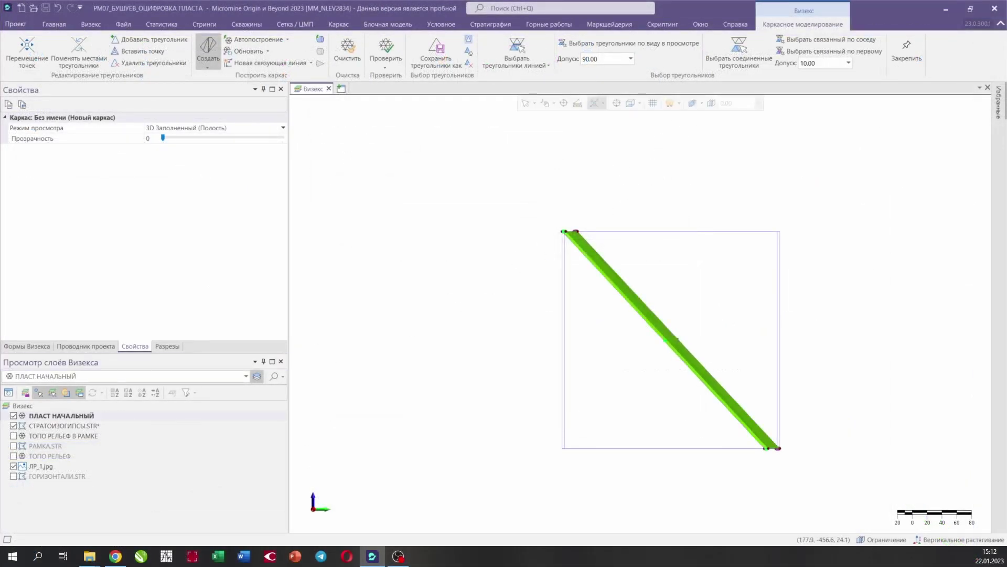
Display the ТОПО РЕЛЬЕФ layer and examine where the seam wireframe crosses the terrain compared with the stippled outcrop on the map.
click(14, 456)
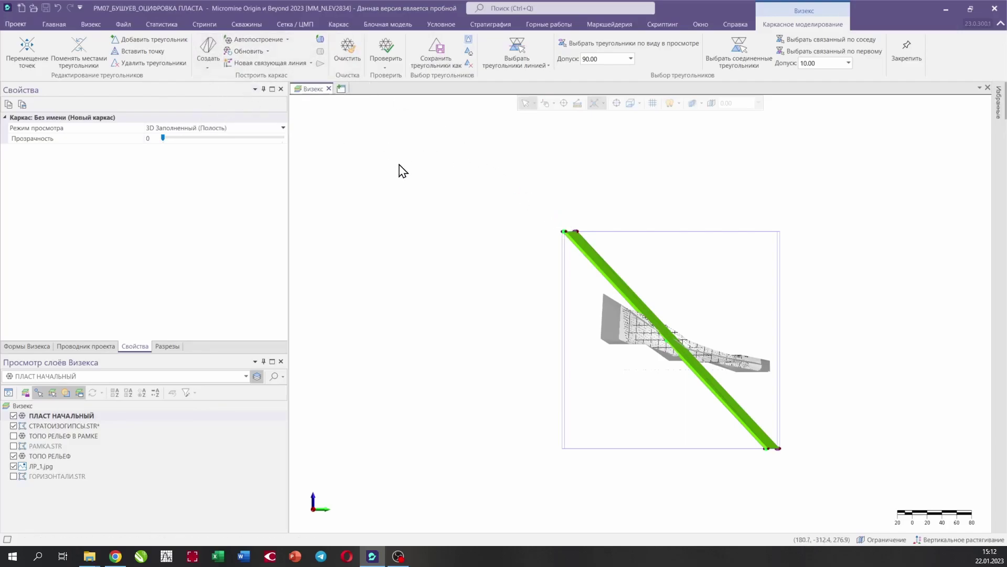
middle_drag(823, 350, 403, 405)
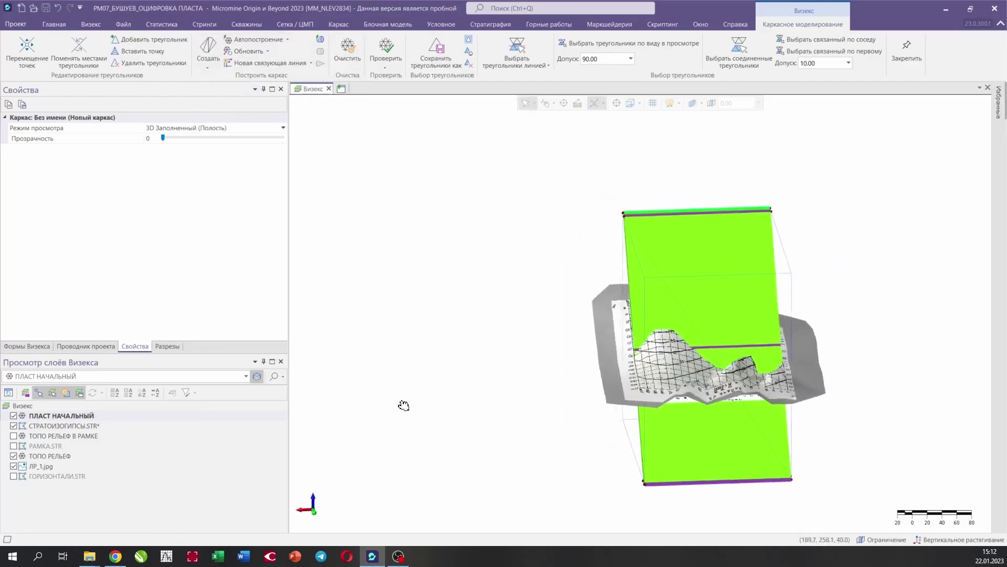
middle_drag(893, 378, 616, 388)
scroll(703, 365, up, 2)
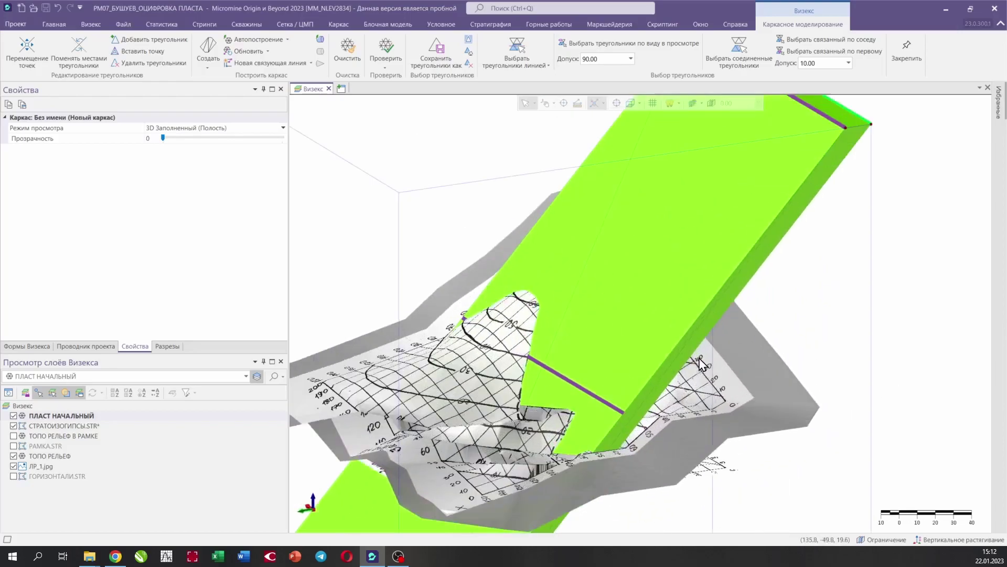
middle_drag(500, 328, 670, 285)
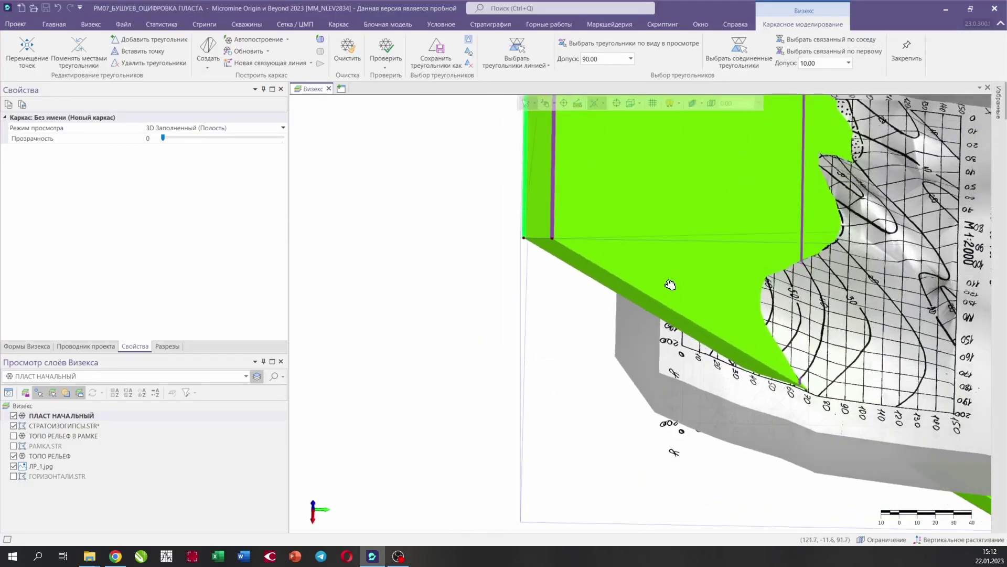
click(14, 416)
click(14, 416)
middle_drag(659, 352, 711, 261)
scroll(711, 260, up, 10)
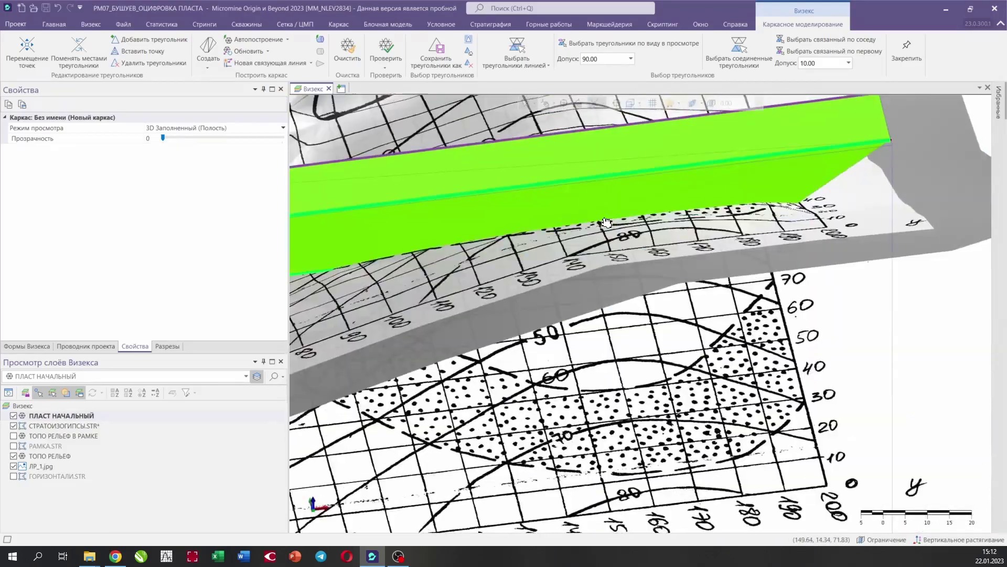
middle_drag(607, 222, 758, 207)
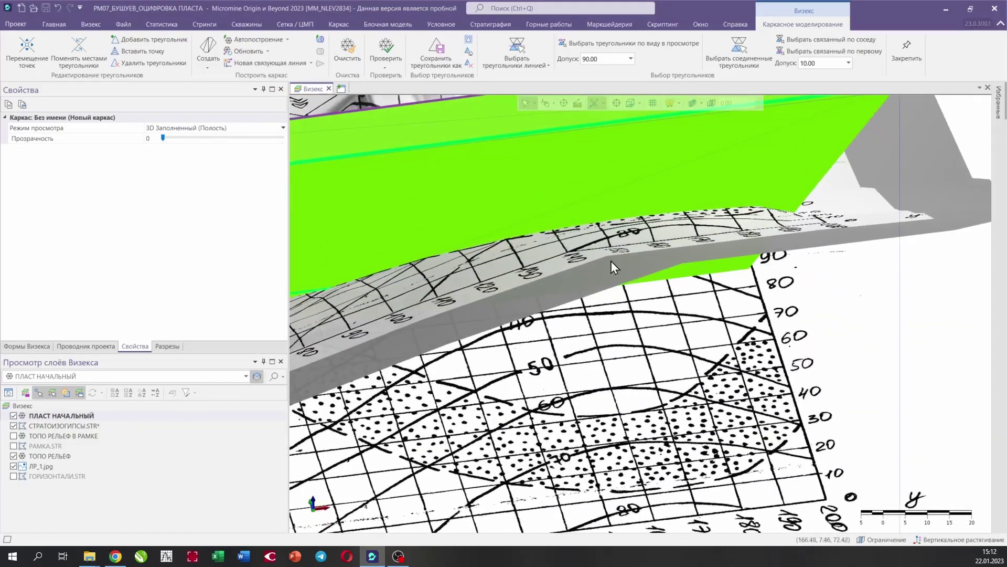
Examine in 3D and in plan how the seam wireframe's terrain crossing compares with the dashed outcrop contour on the map.
scroll(505, 261, down, 5)
middle_drag(325, 305, 466, 329)
scroll(357, 417, up, 6)
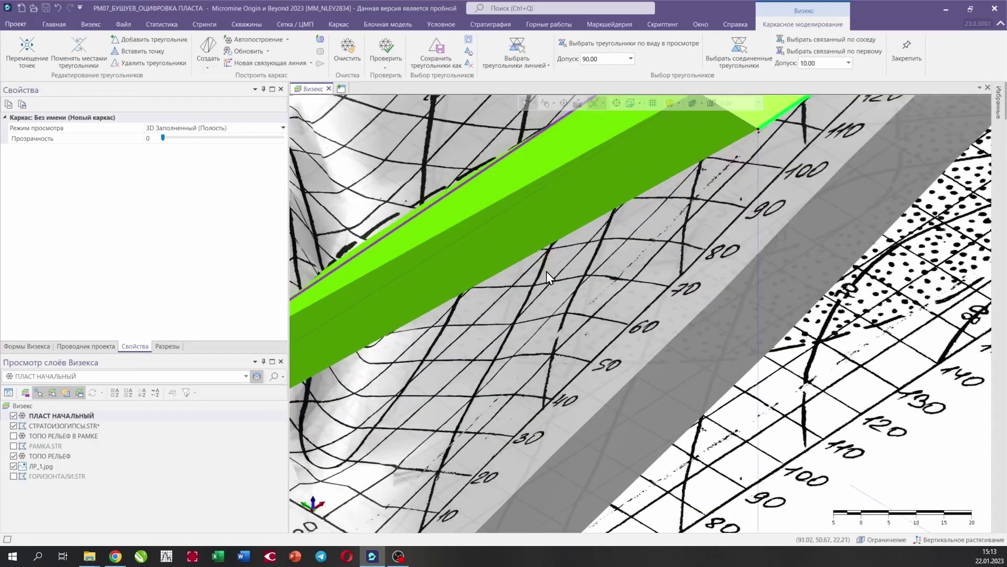
middle_drag(548, 277, 471, 369)
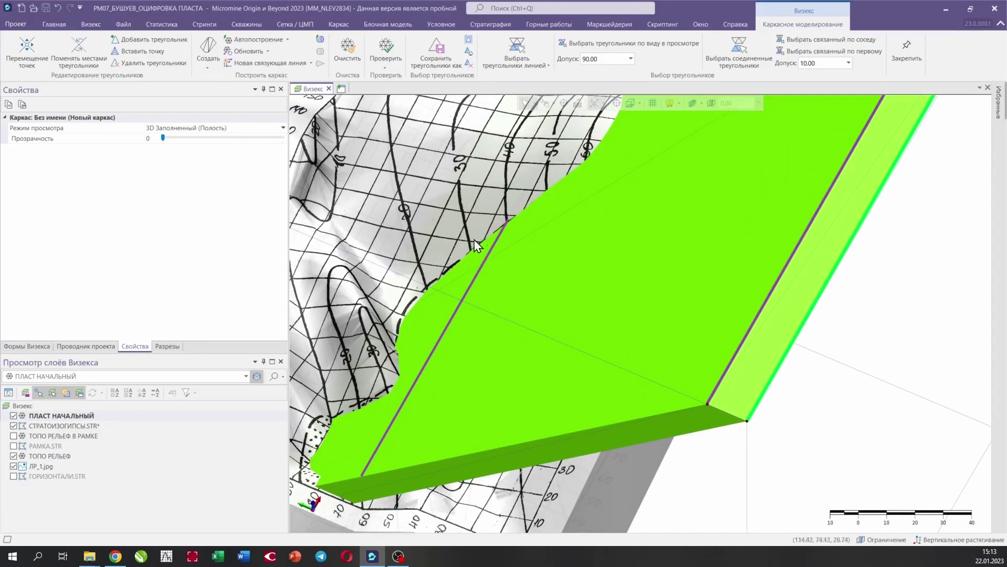
middle_drag(379, 372, 517, 166)
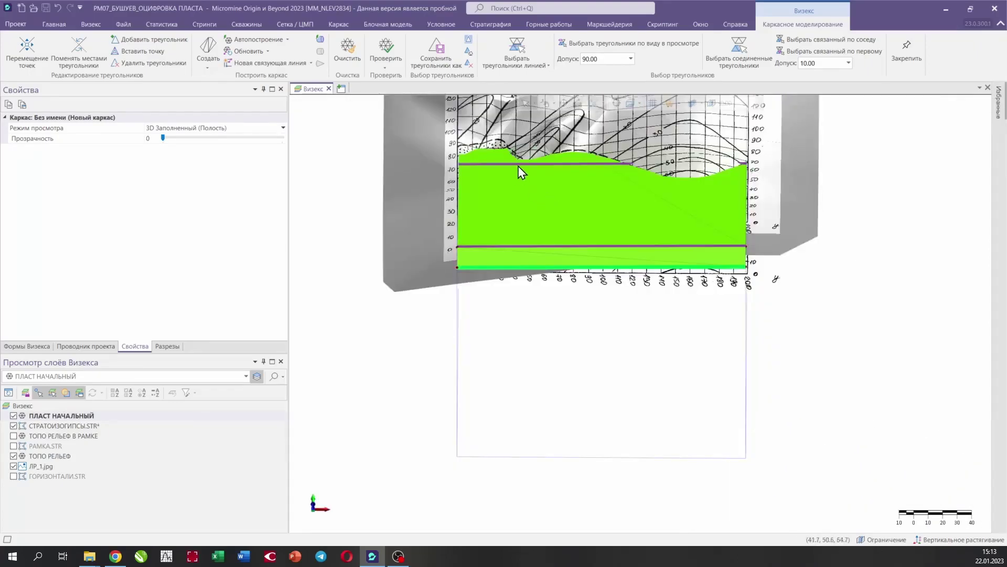
right_click(581, 146)
click(619, 182)
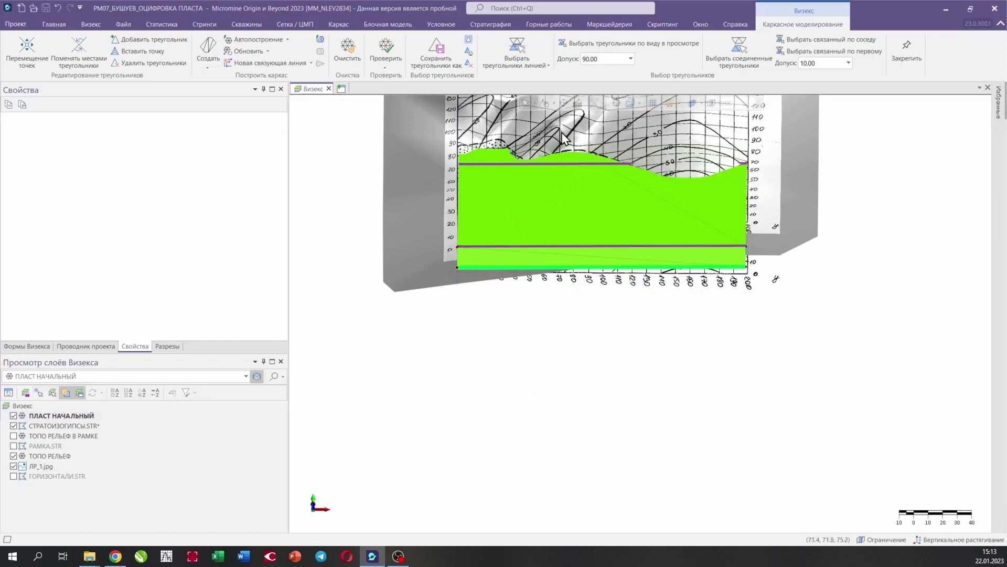
scroll(564, 139, up, 5)
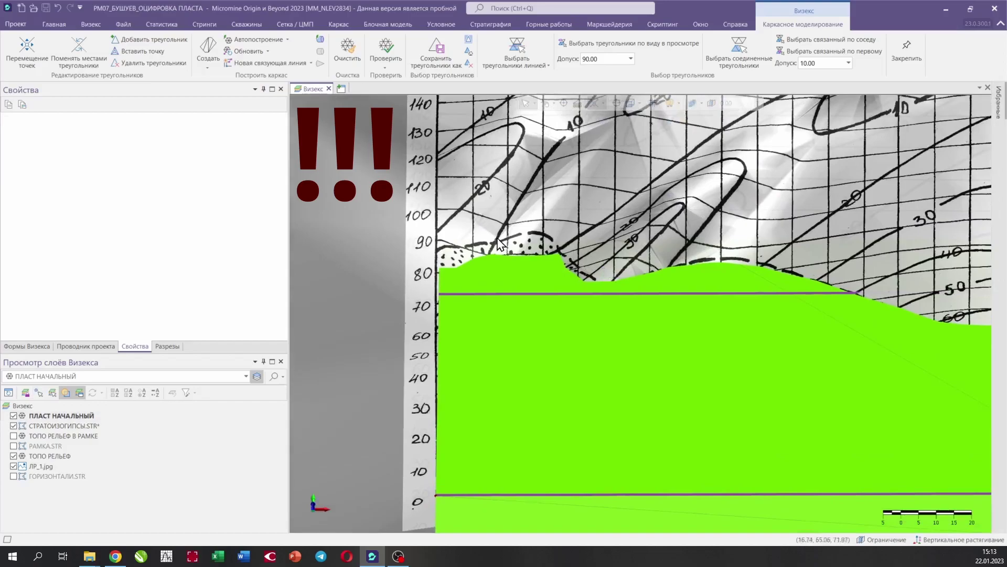
scroll(499, 243, up, 3)
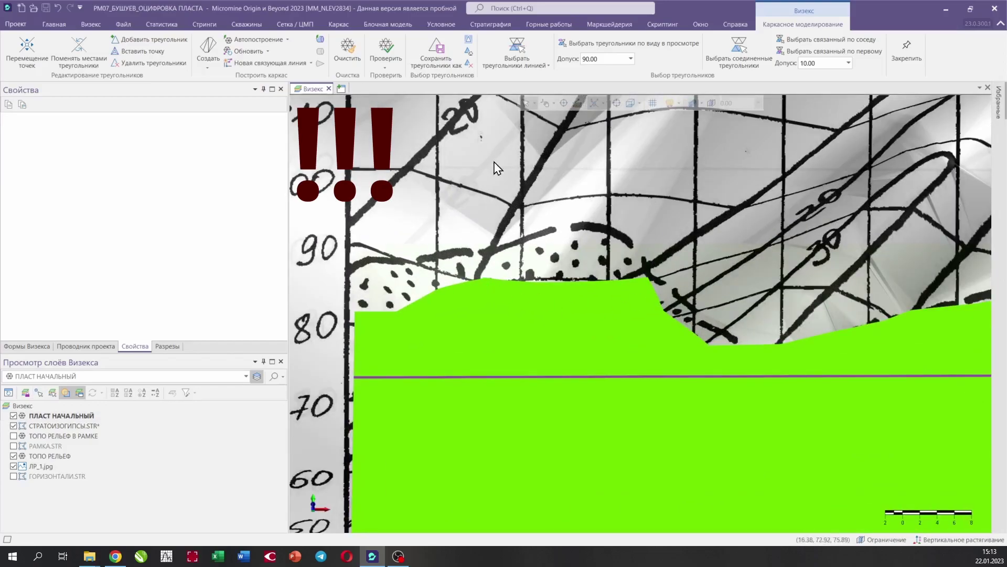
scroll(643, 210, down, 8)
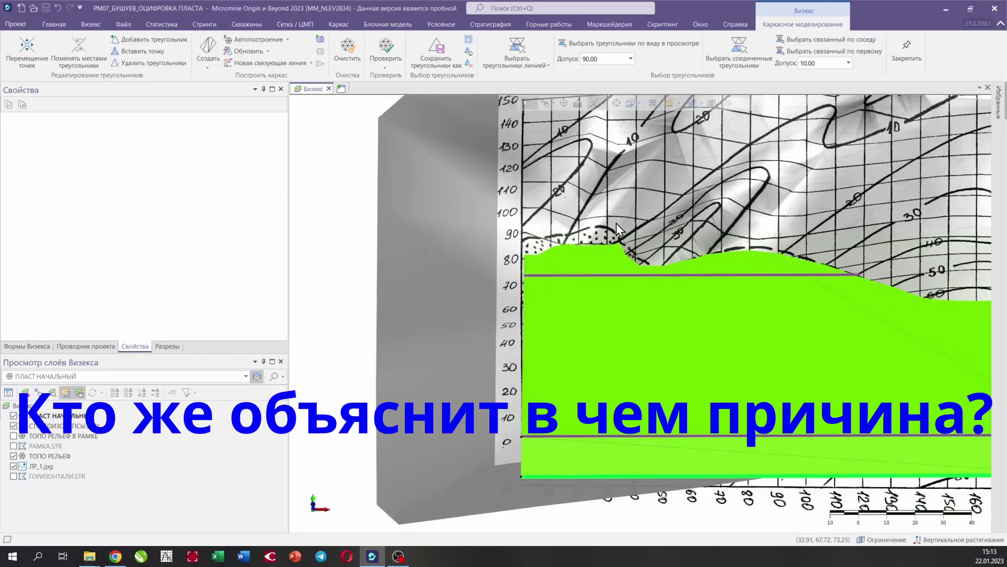
Inspect the seam wireframe against the terrain surface around the stippled outcrop near the 80–90 grid marks from an oblique 3D view.
drag(576, 367, 530, 378)
right_click(530, 379)
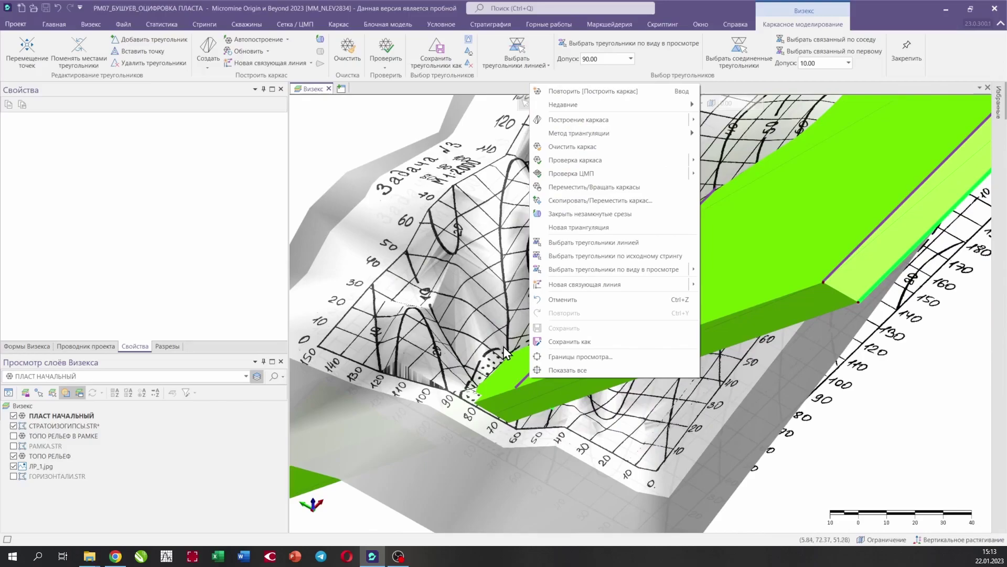
click(464, 443)
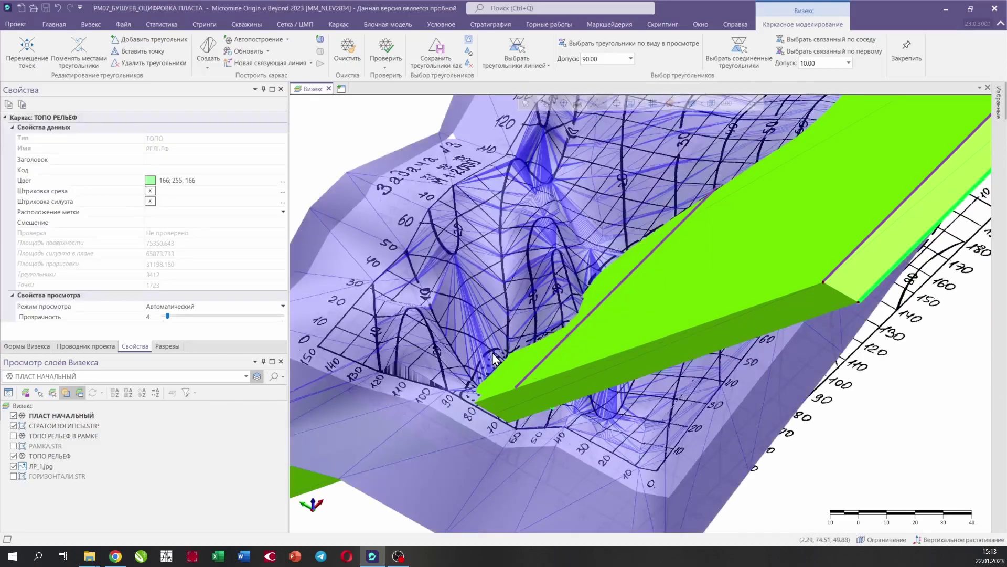
drag(480, 439, 376, 373)
drag(549, 326, 713, 342)
scroll(876, 411, up, 5)
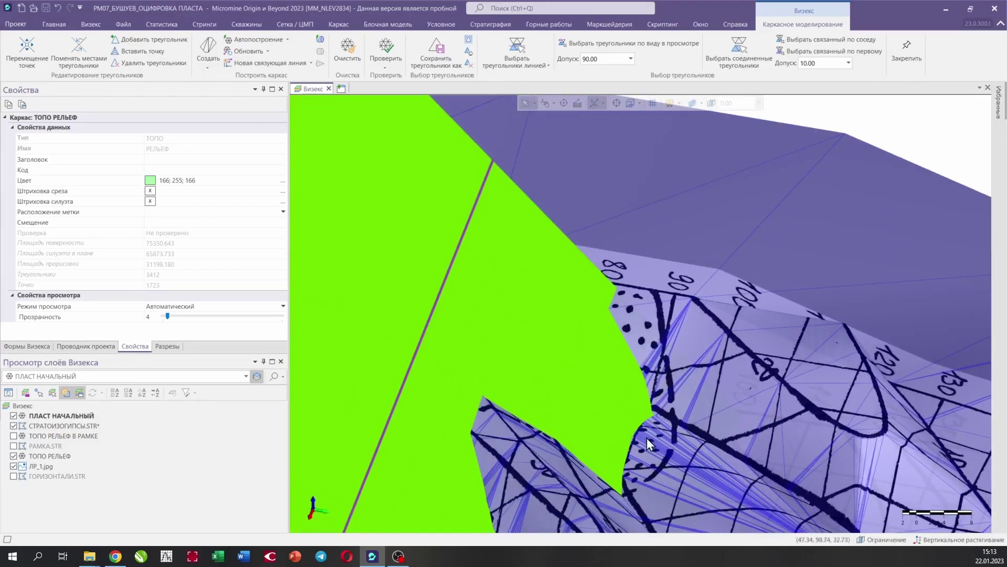
scroll(640, 448, down, 3)
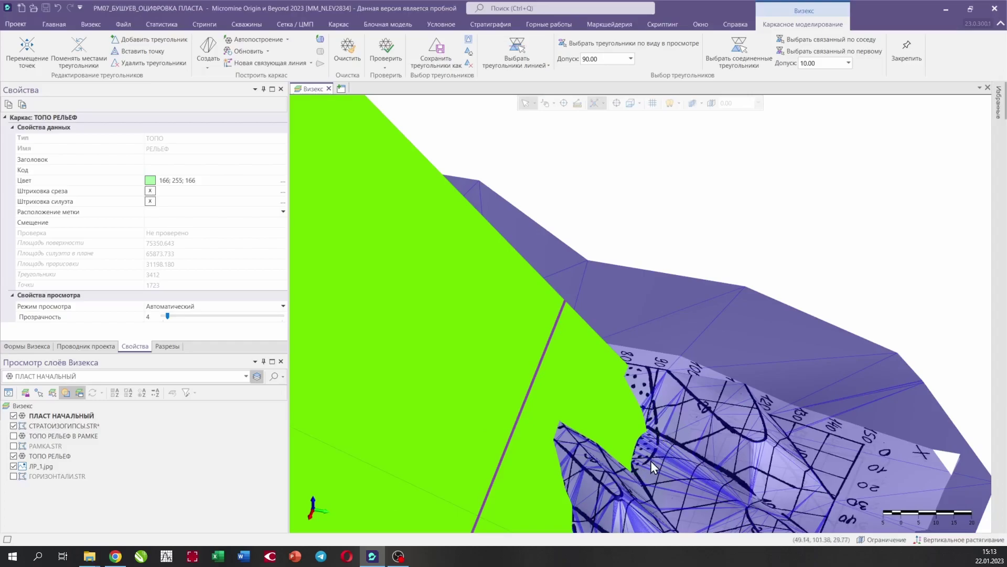
scroll(642, 413, up, 3)
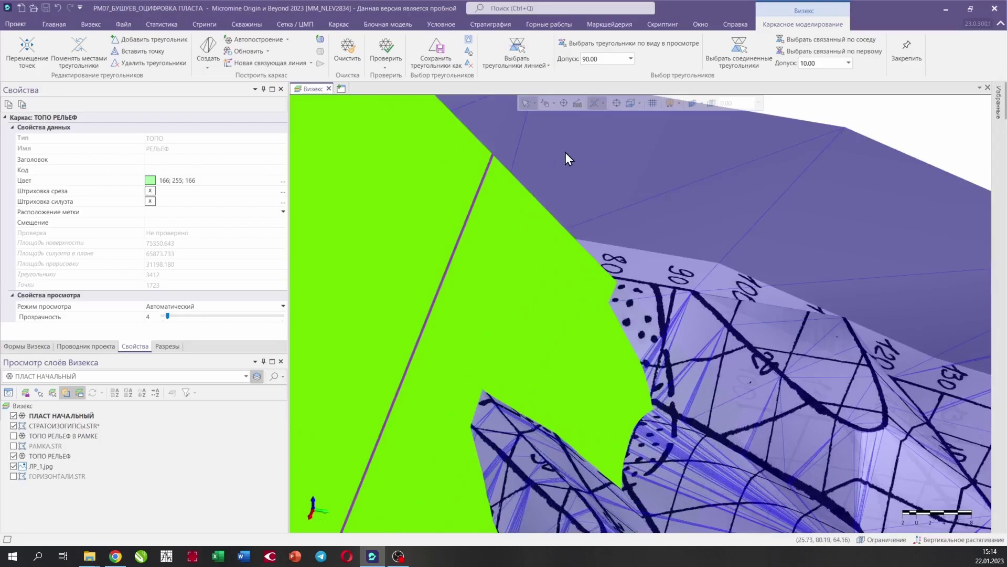
Examine the whole seam wireframe and terrain surface from plan and opposite oblique sides, comparing the parts above and below the relief.
click(631, 102)
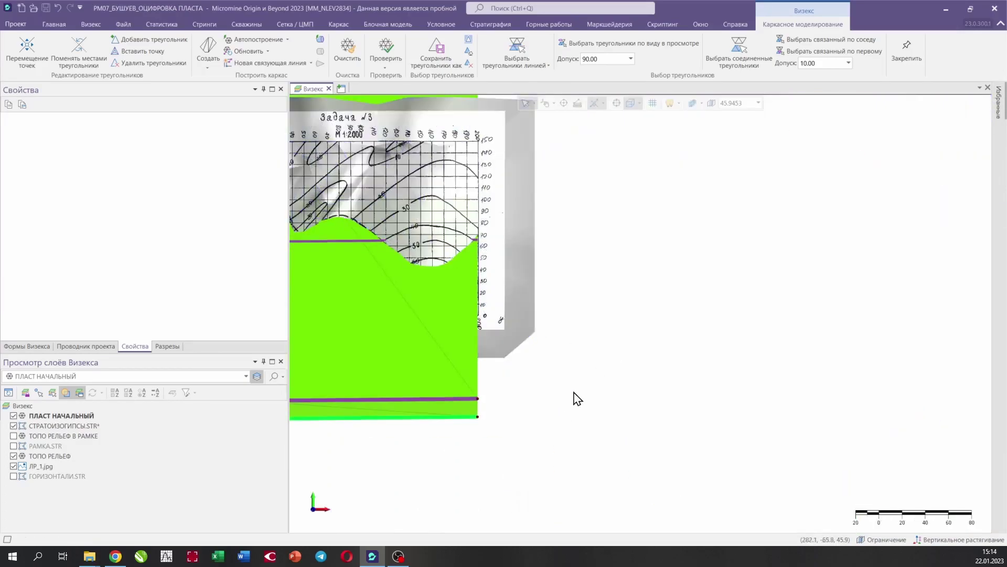
drag(598, 443, 521, 262)
scroll(563, 298, up, 5)
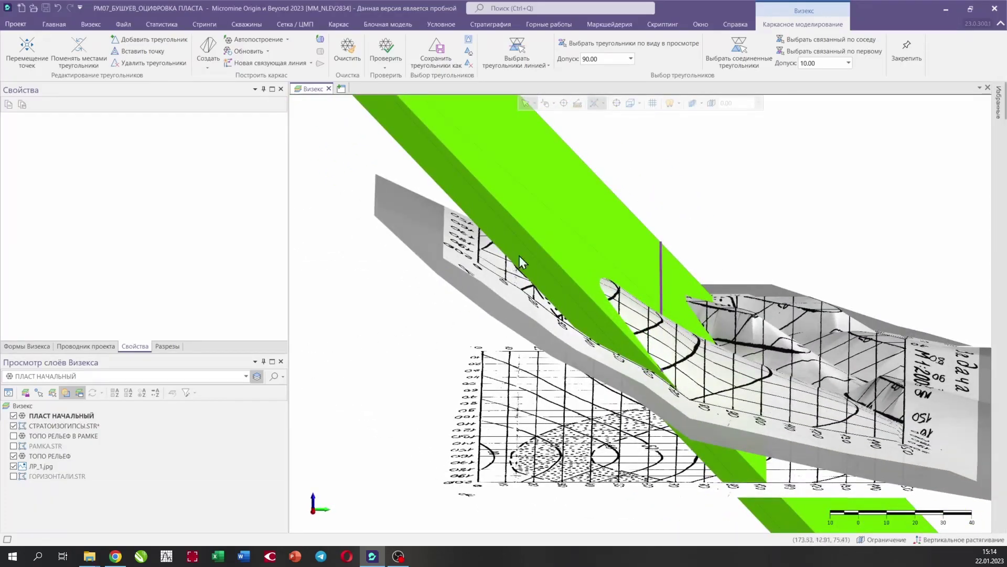
scroll(509, 282, down, 3)
drag(625, 261, 784, 363)
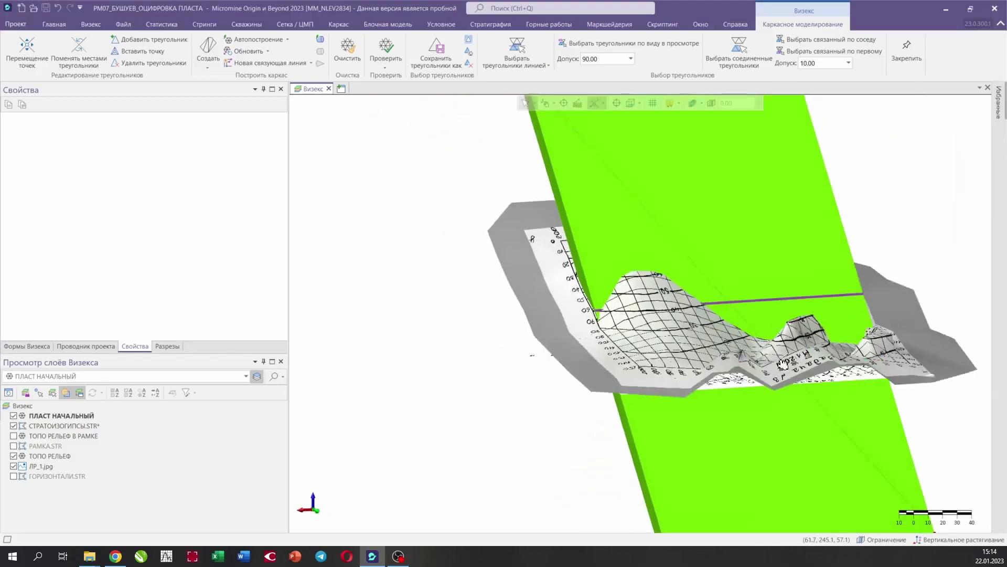
click(630, 103)
drag(526, 198, 495, 288)
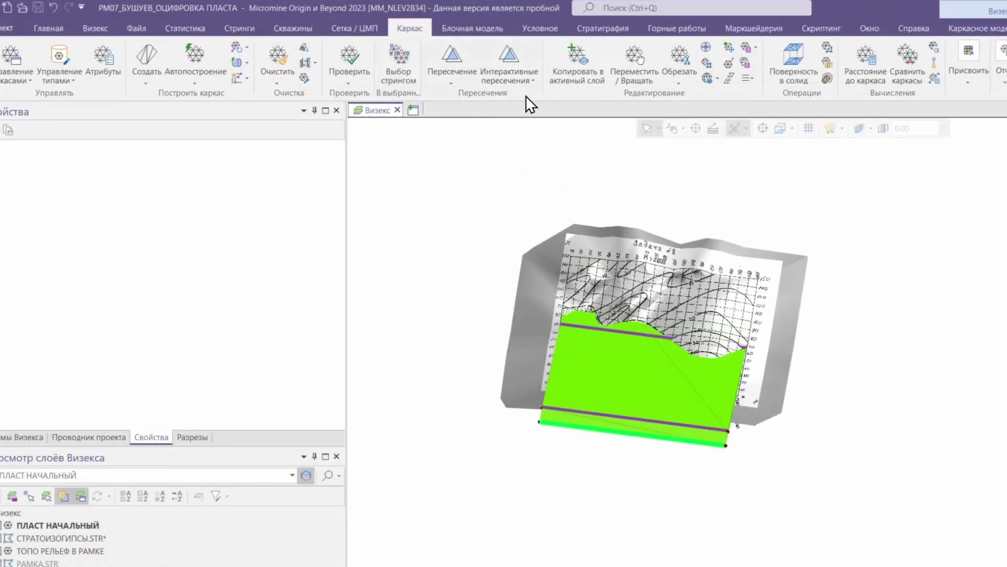
Start a wireframe intersection operation and choose СОЛИД ПОД ПОВЕРХНОСТЬЮ as its type.
click(454, 55)
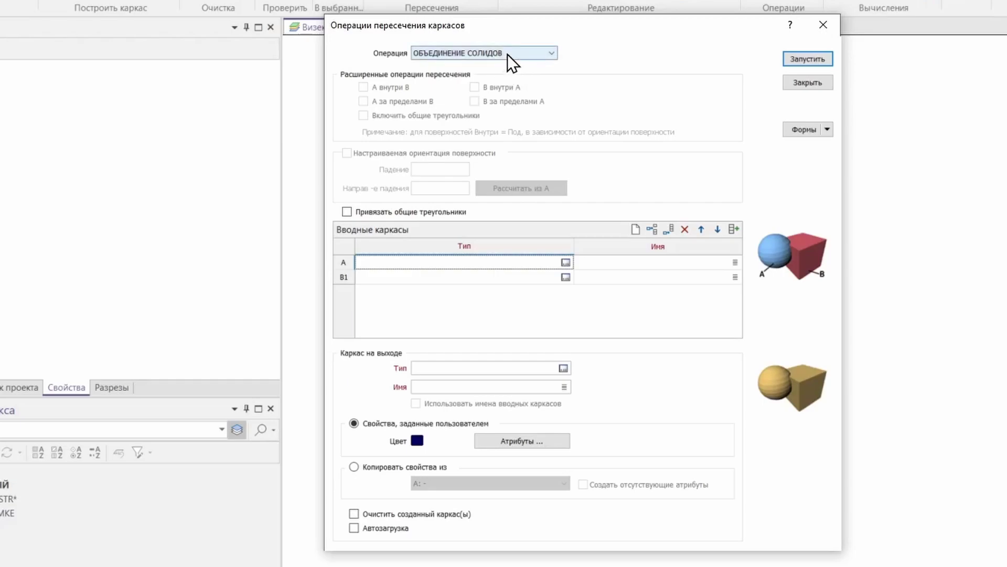
click(540, 54)
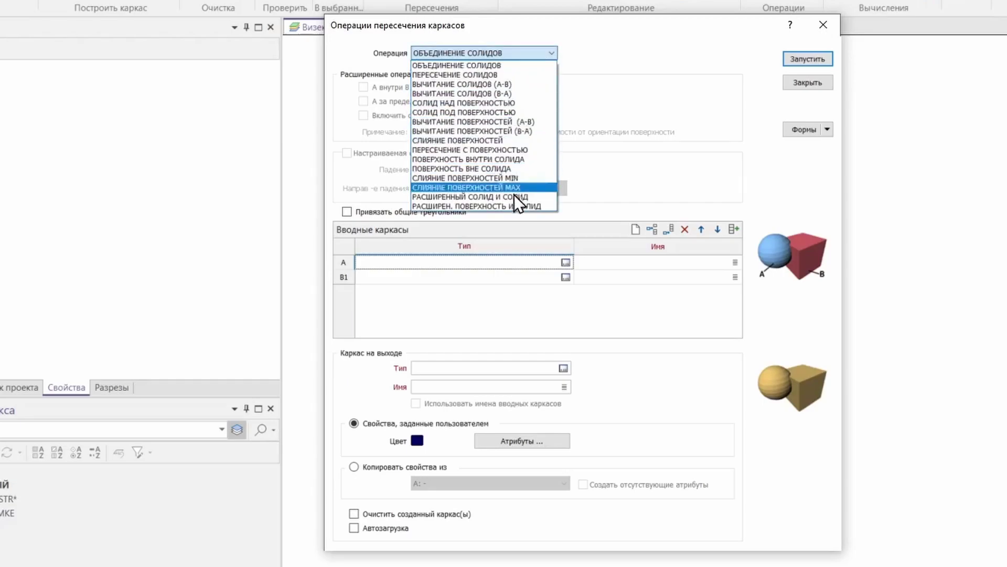
click(521, 110)
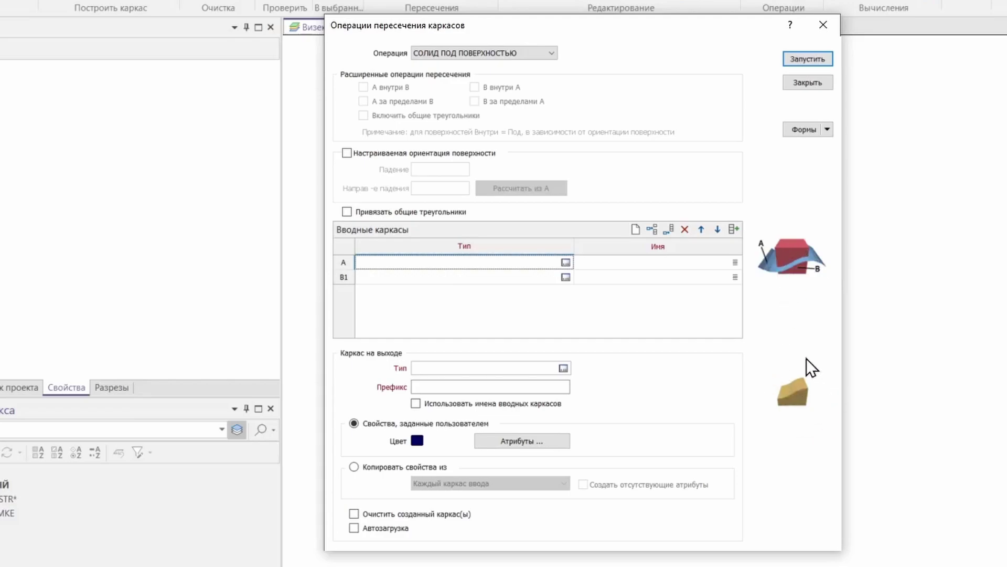
Assign the ТОПО wireframe РЕЛЬЕФ as input A and the ПЛАСТ wireframe НАЧАЛЬНЫЙ as input B1.
click(477, 264)
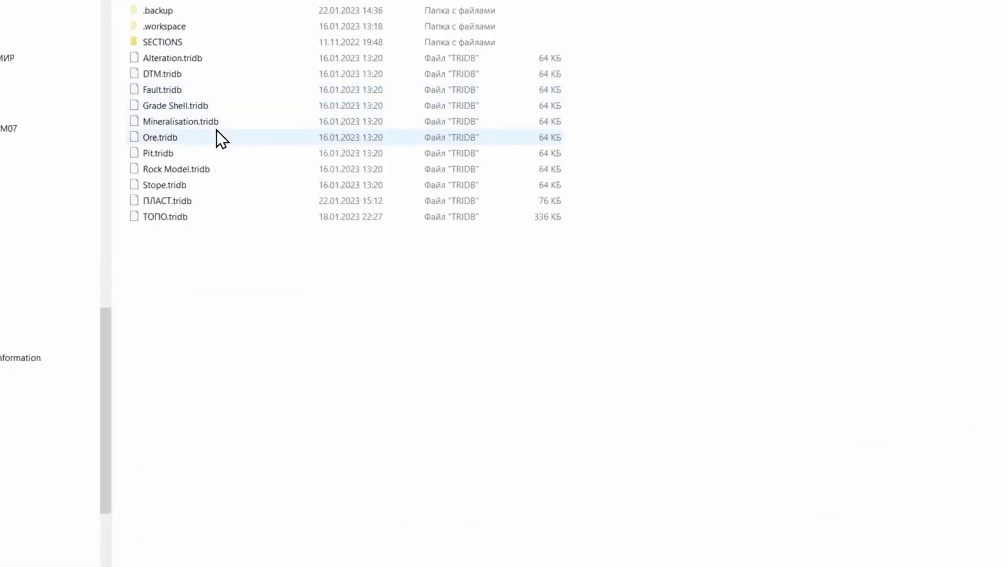
click(171, 216)
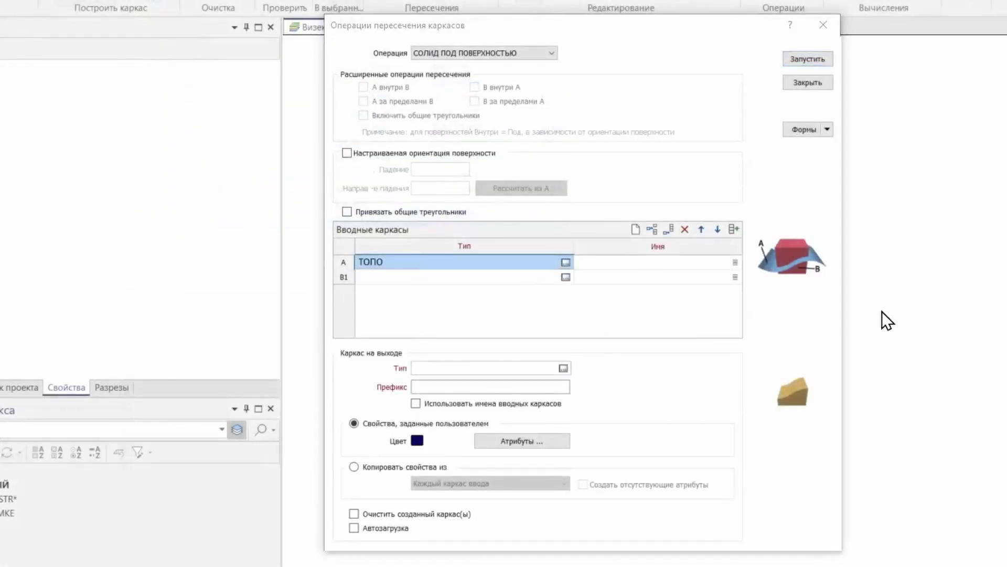
click(735, 261)
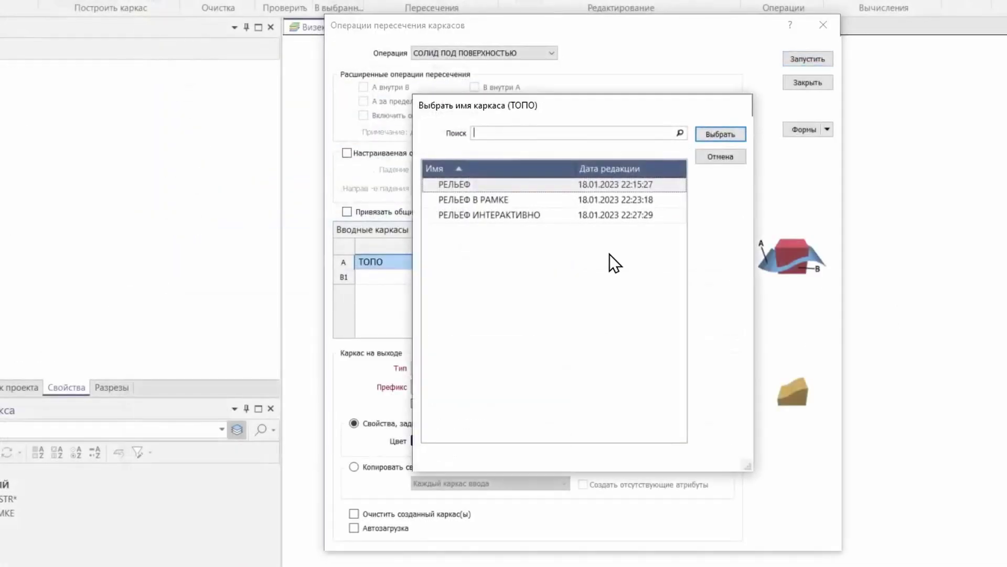
double_click(461, 184)
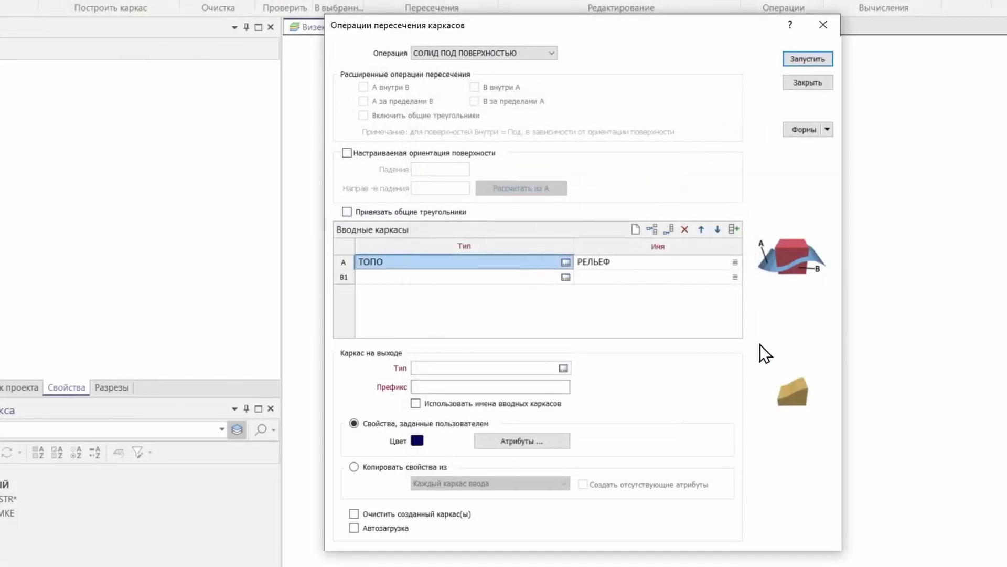
click(436, 278)
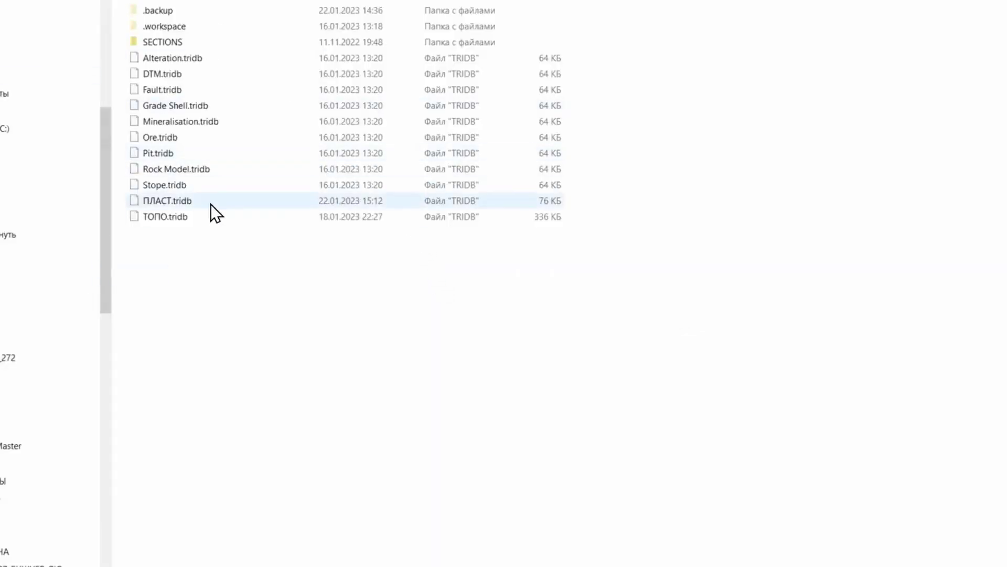
click(177, 203)
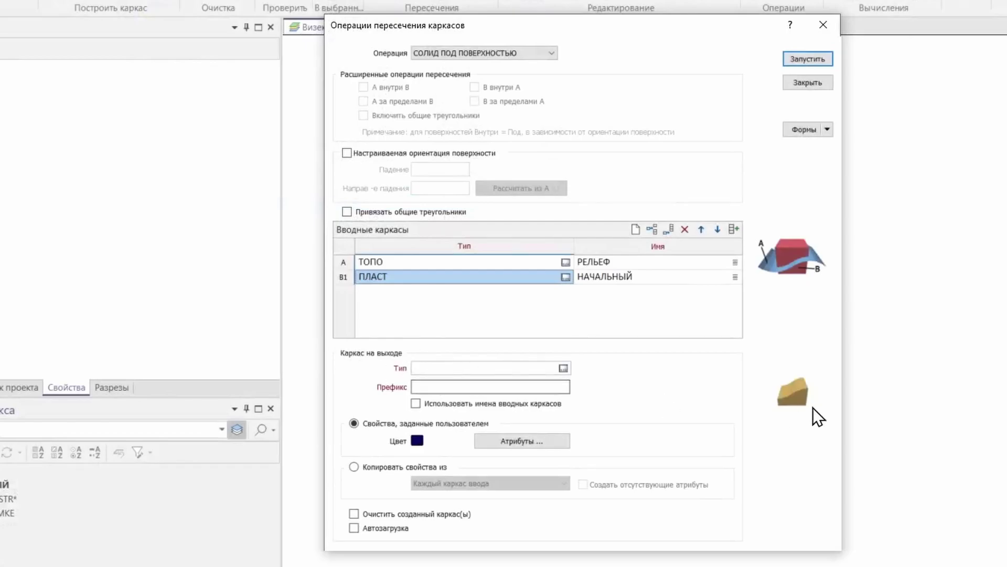
Set the output wireframe type to ПЛАСТ.
click(436, 370)
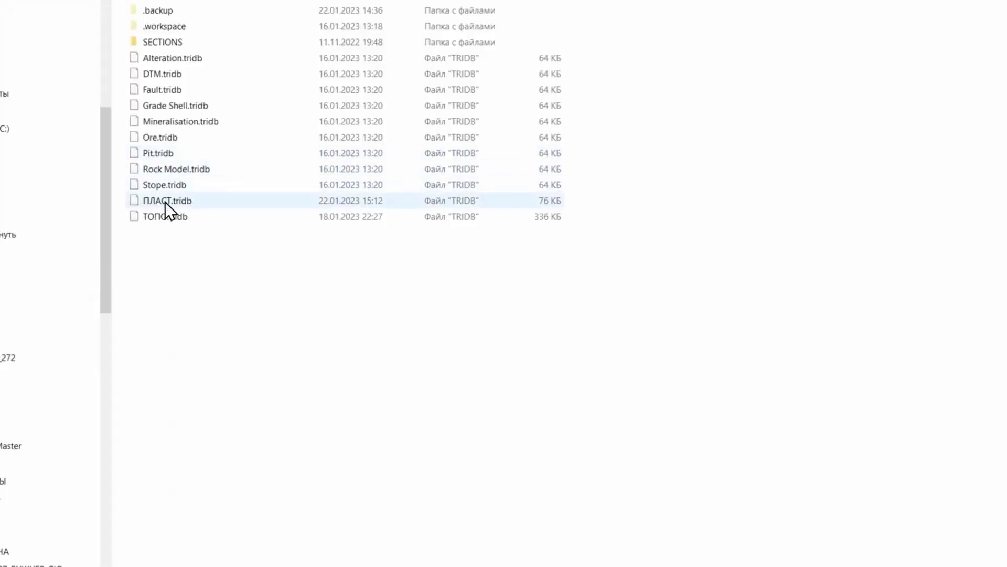
double_click(166, 203)
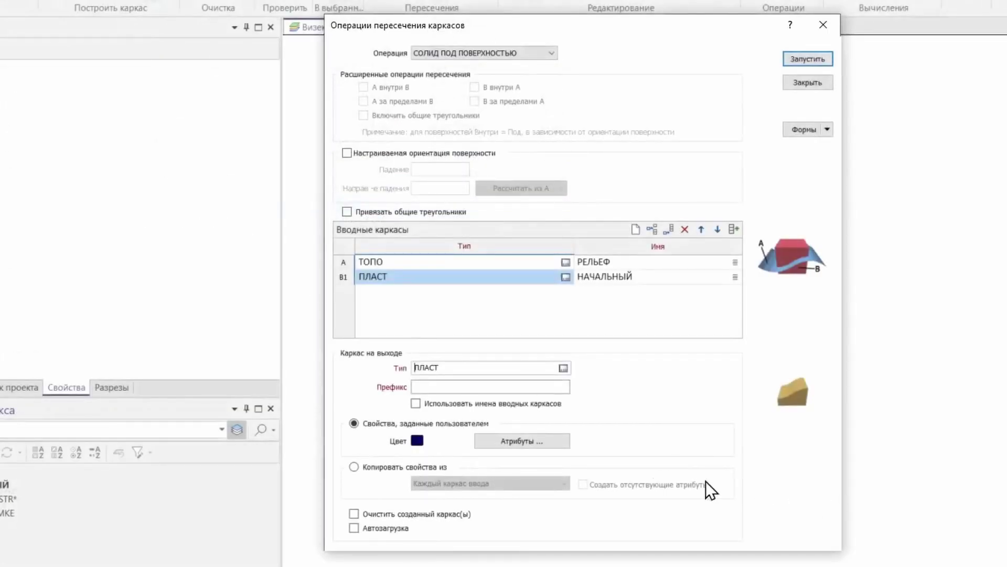
click(436, 387)
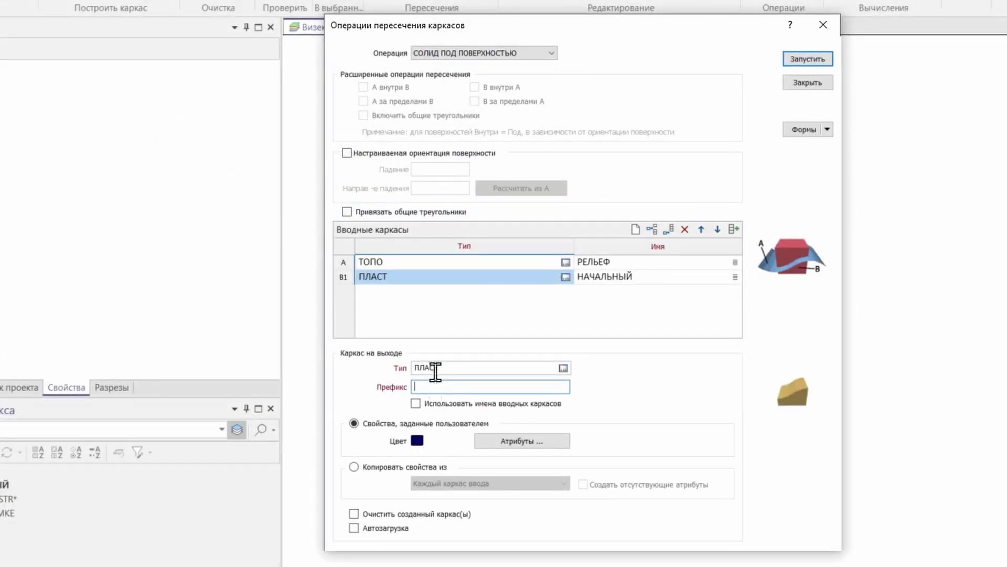
Append extra empty rows to the input wireframes table and delete rows B2 to B6 again.
click(668, 230)
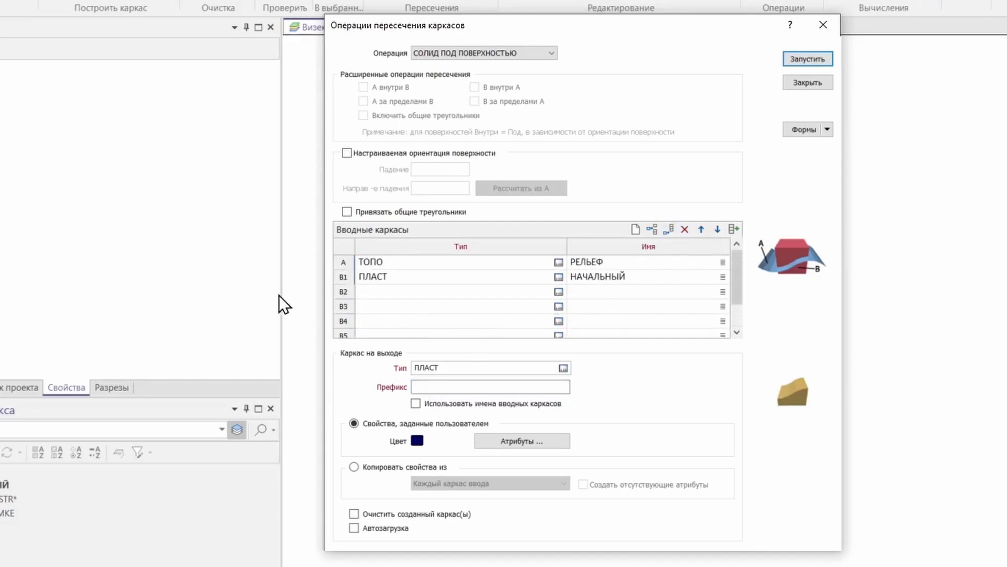
drag(338, 293, 342, 346)
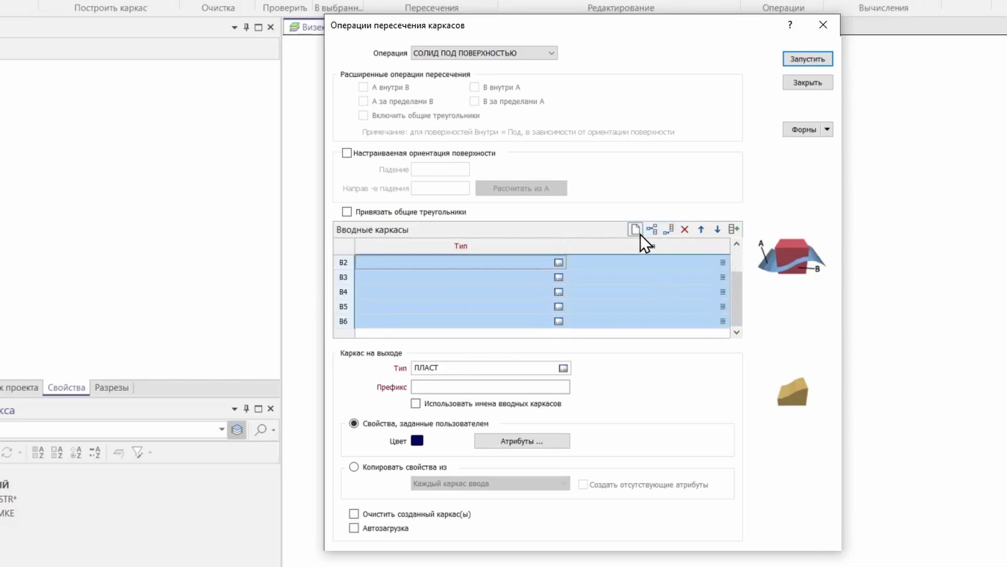
click(685, 230)
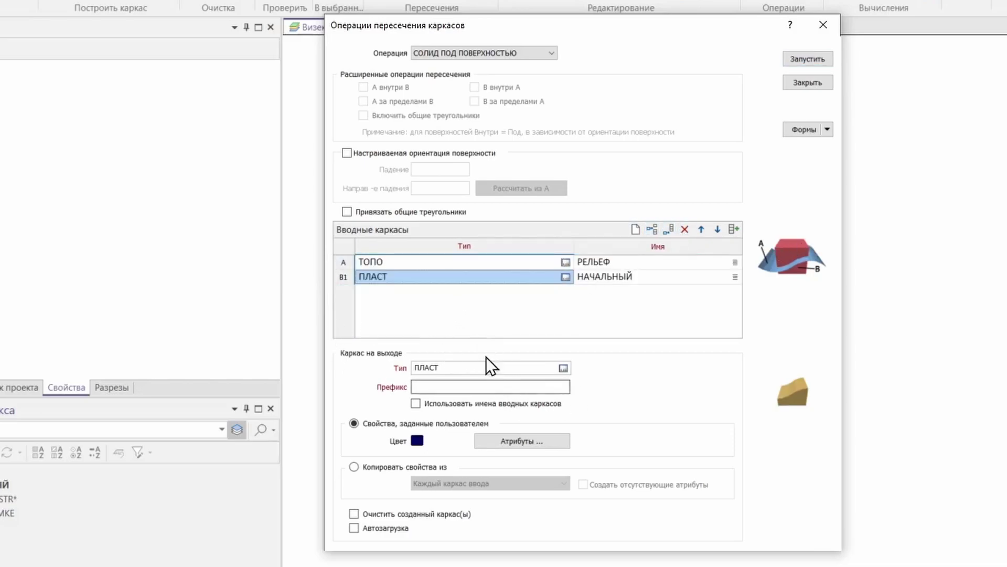
Set the output prefix to ОБРЕЗАННЫЙ, enable cleaning and autoloading of the created wireframe, and run the intersection.
click(428, 387)
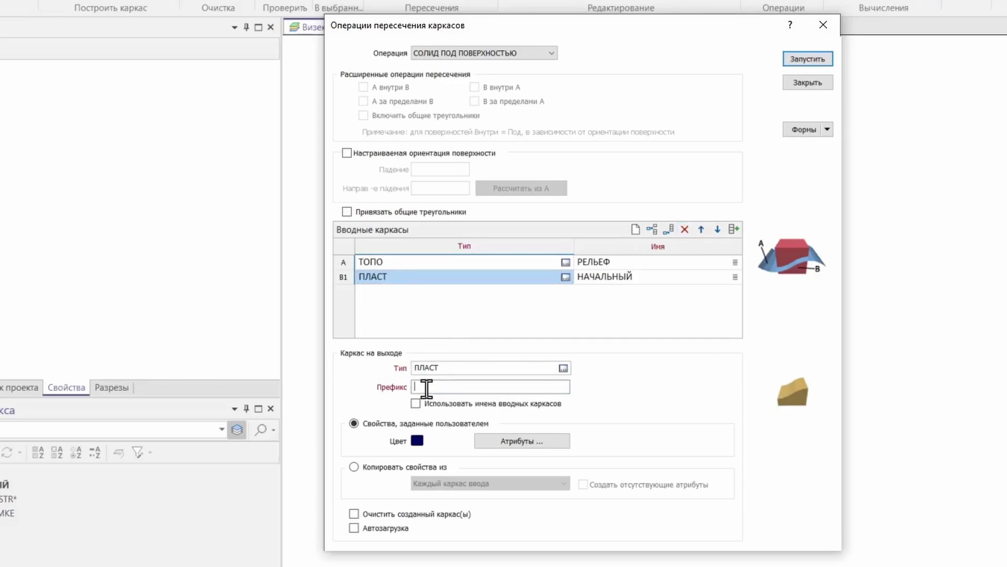
text(ОБРЕЗАННЫЙ)
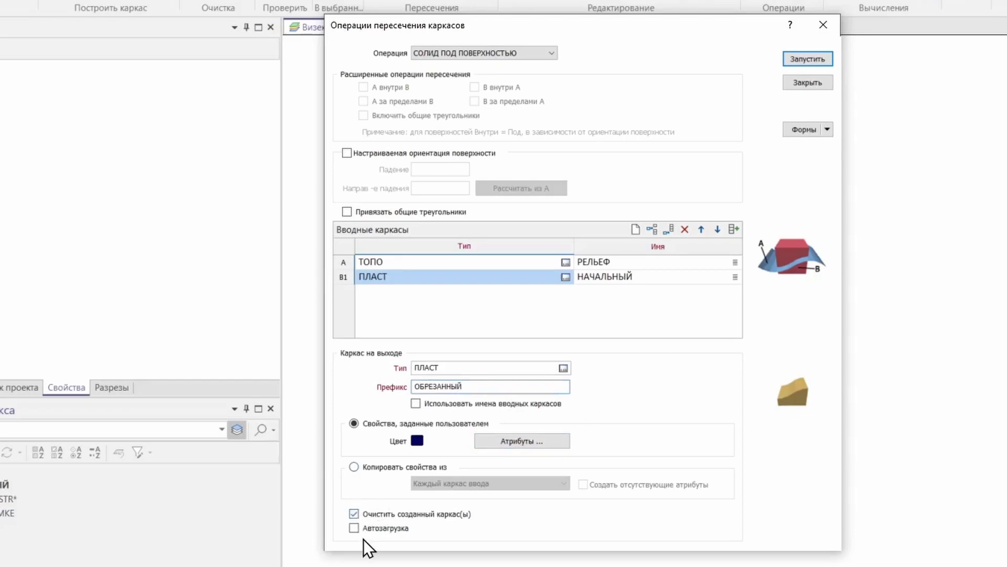
click(396, 526)
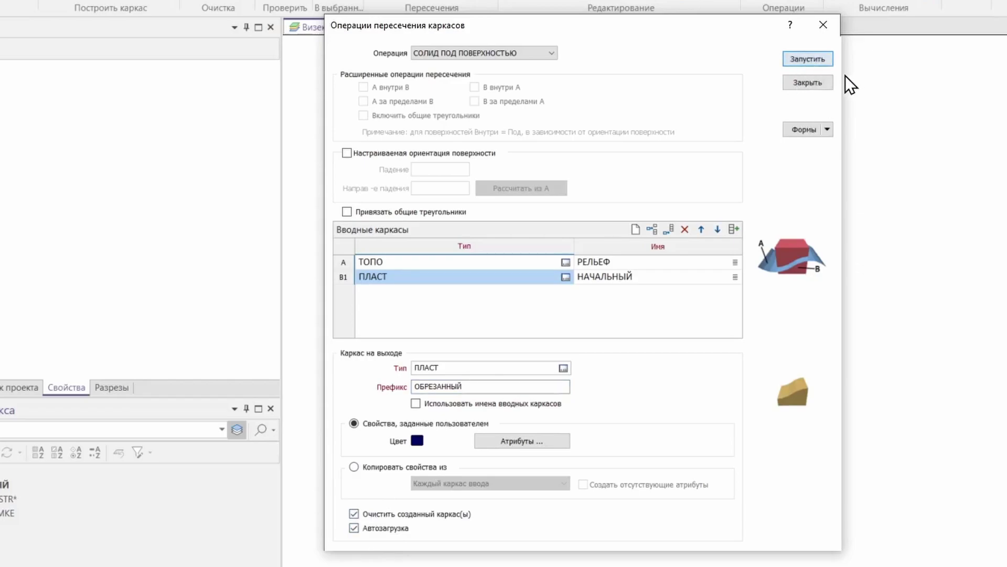
click(821, 59)
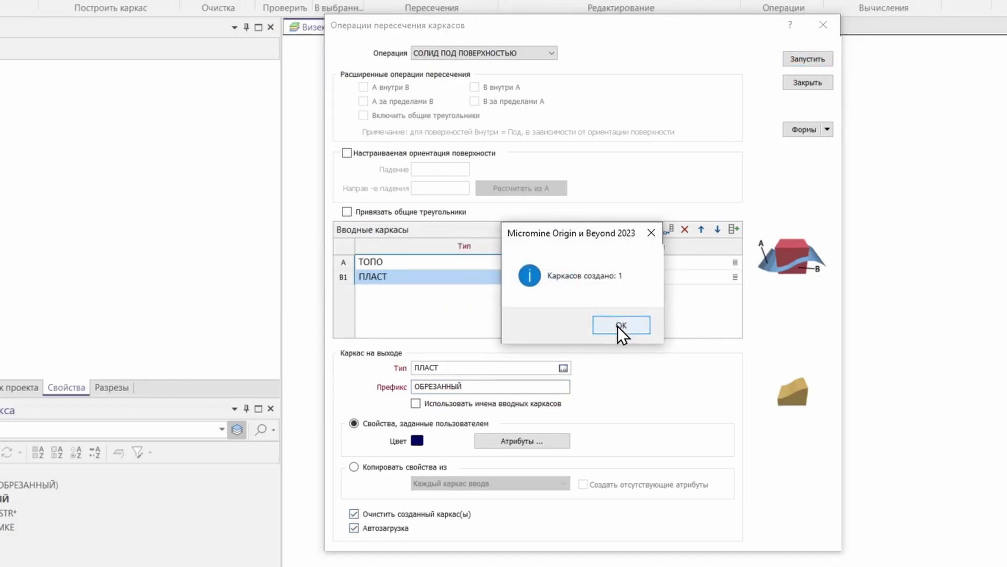
Save the intersection settings as a new form titled ПЕРЕСЕЧЕНИЕ КАРКАСА ПЛАСТАС РЕЛЬЕФОМ ПОВЕРХНОСТИ and close the intersection dialog.
click(618, 326)
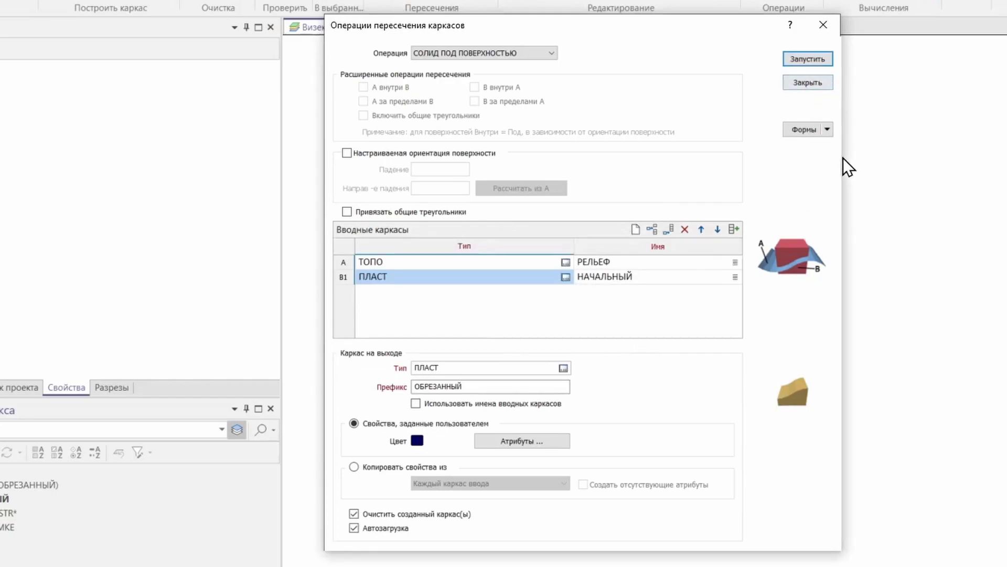
click(828, 132)
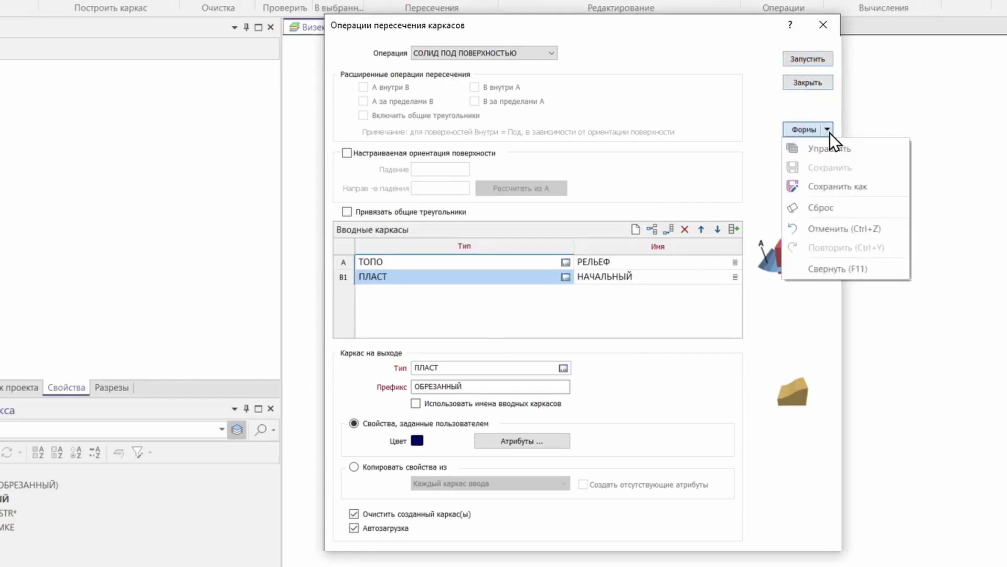
click(829, 187)
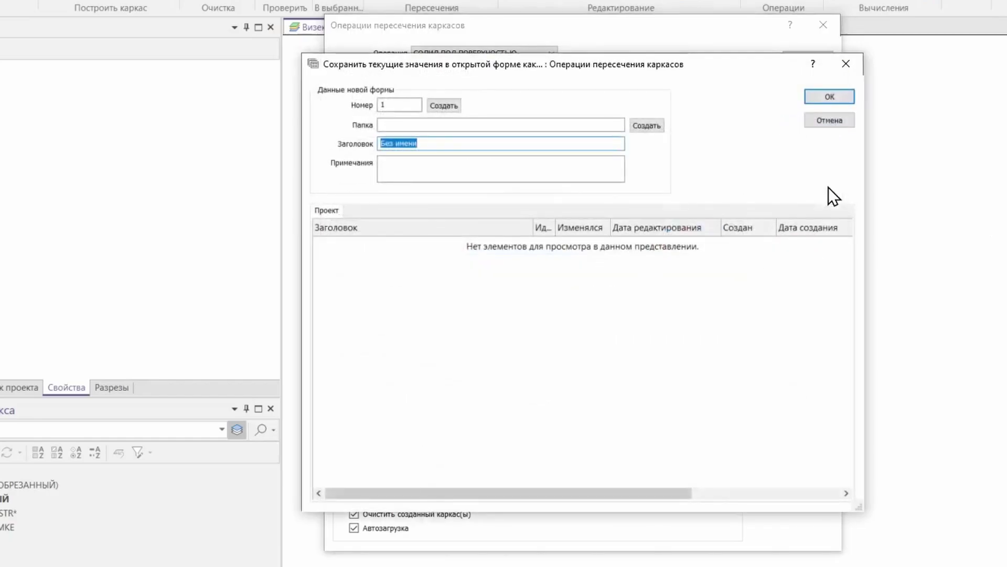
text(ПЕРЕСЕЧЕНИЕ КАРКАСАПЛ)
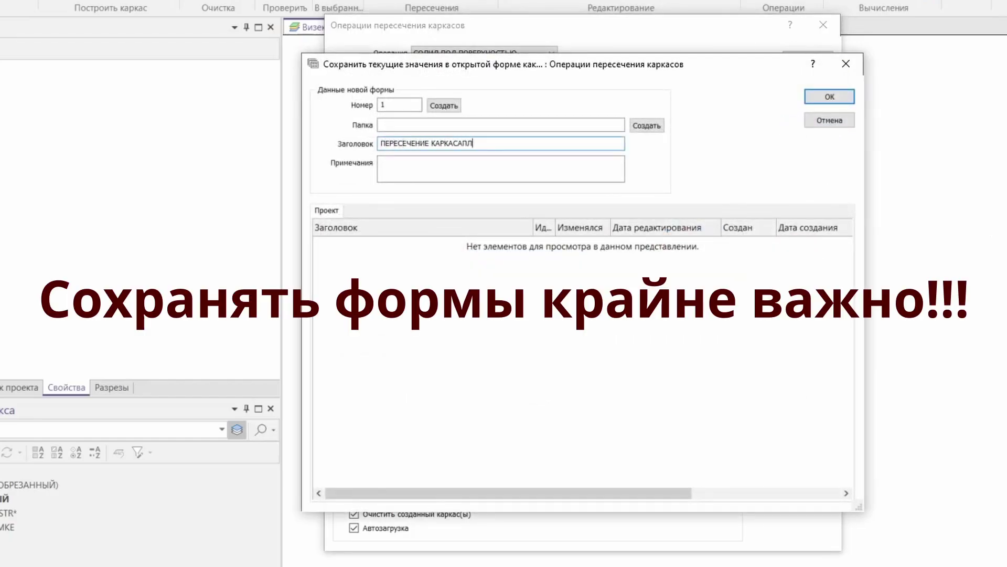
text(АСТАС РЕЛЬЕФОМ ПОВЕРХНОСТИ)
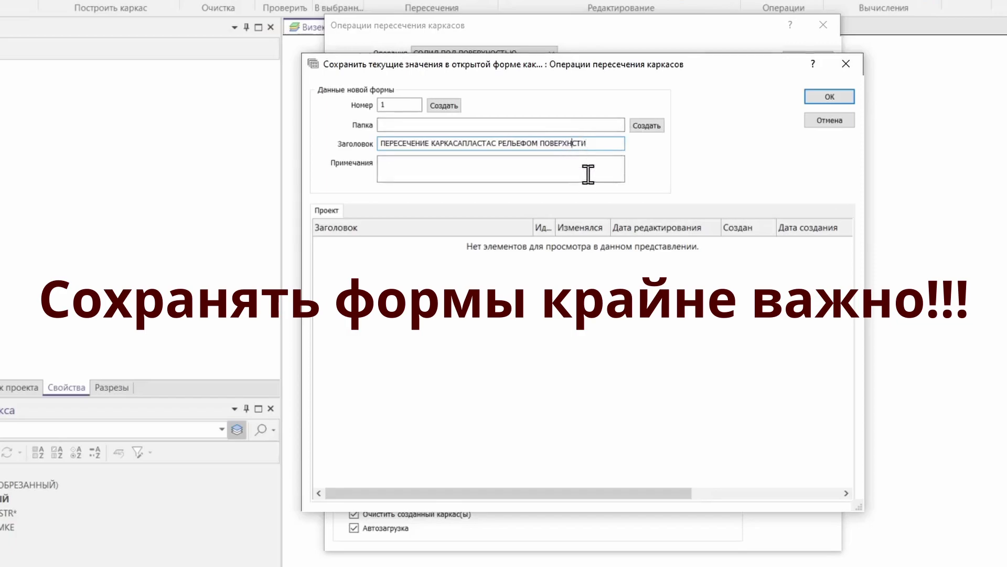
drag(630, 72, 944, 85)
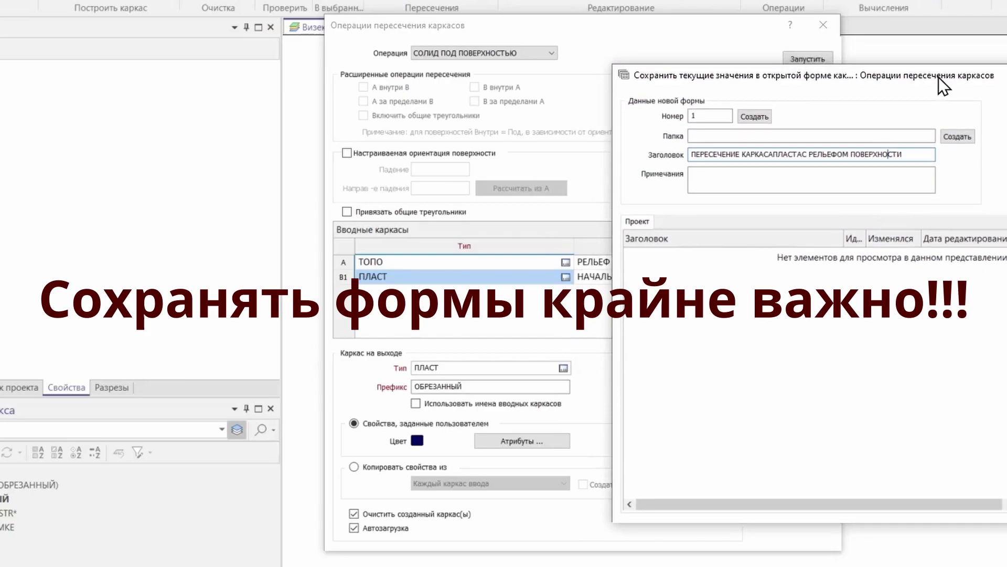
drag(939, 78, 940, 78)
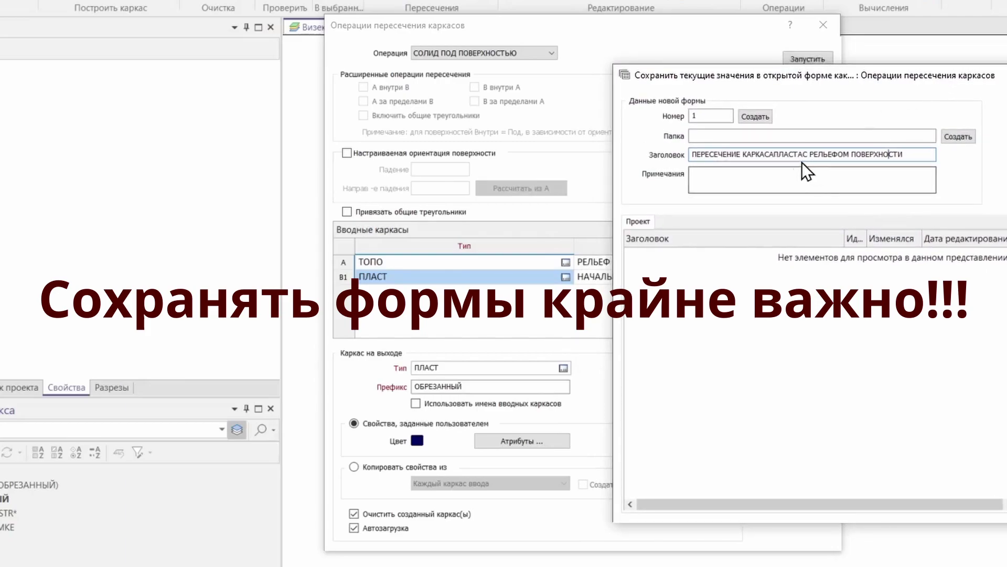
click(776, 154)
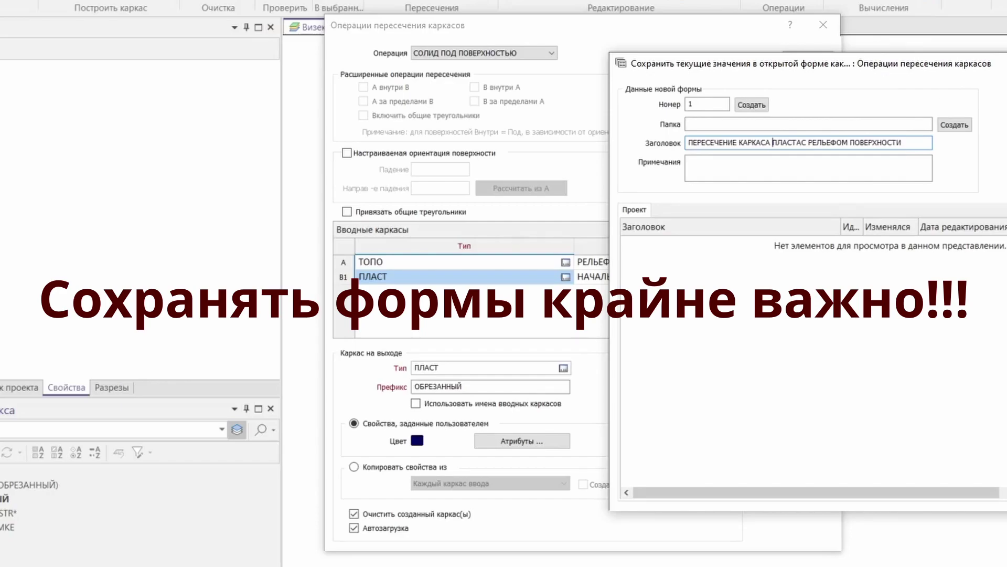
key(Return)
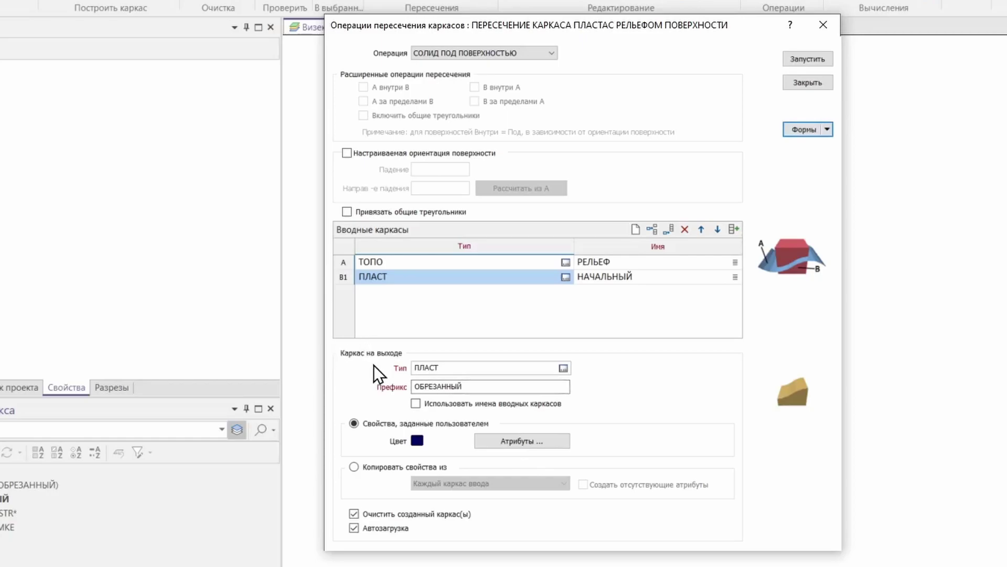
click(808, 82)
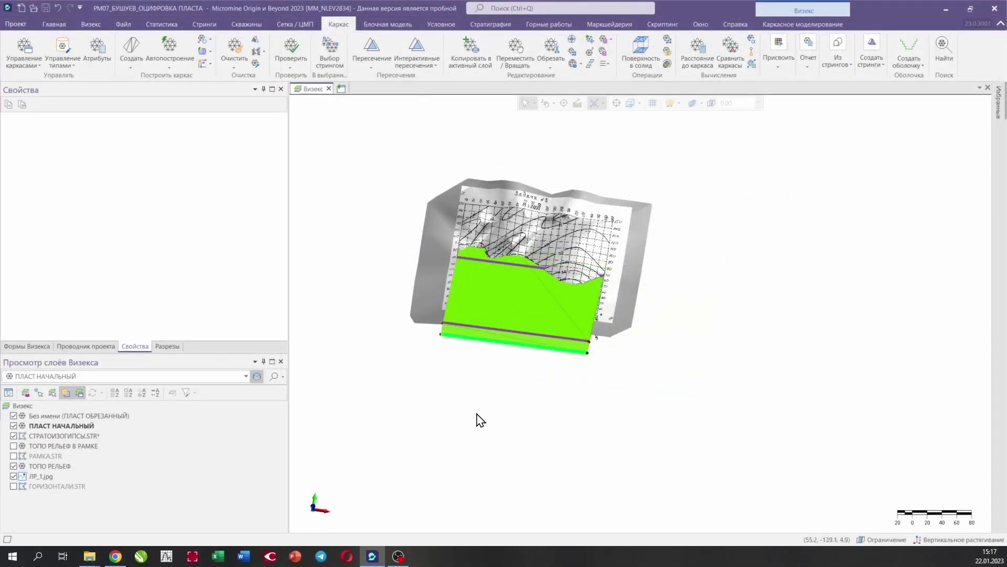
Hide the ПЛАСТ НАЧАЛЬНЫЙ wireframe and the СТРАТОИЗОГИПСЫ.STR strings, leaving the trimmed seam displayed with the relief.
click(13, 425)
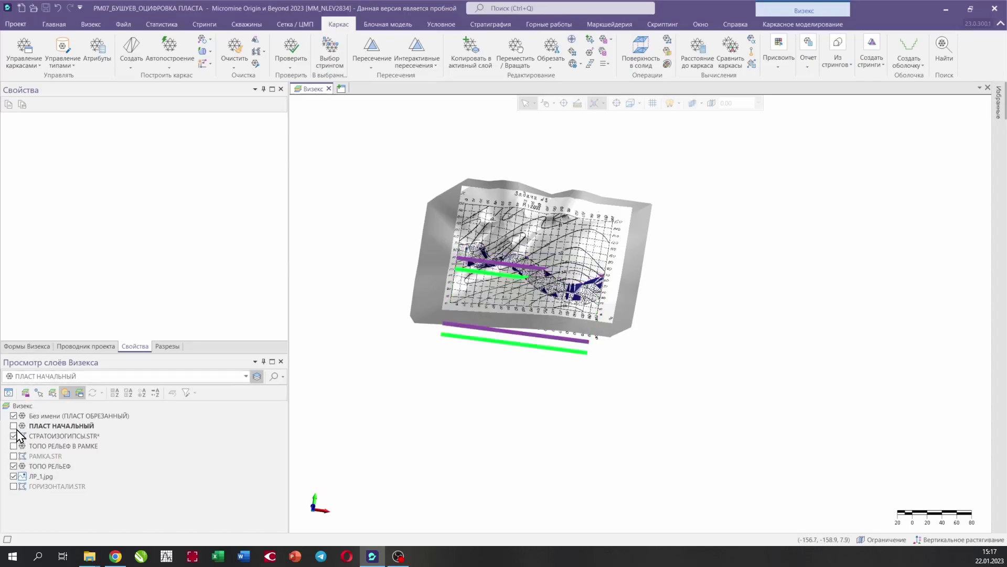
click(13, 435)
click(14, 435)
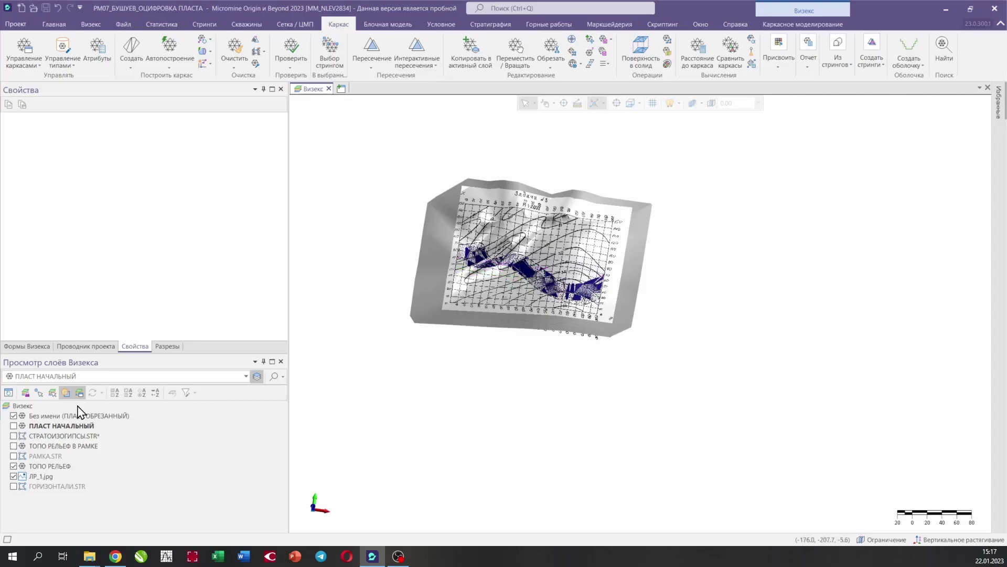
Examine the trimmed seam's outcrop on the relief along its whole length, comparing it with the dotted zone on the draped map.
scroll(529, 280, up, 5)
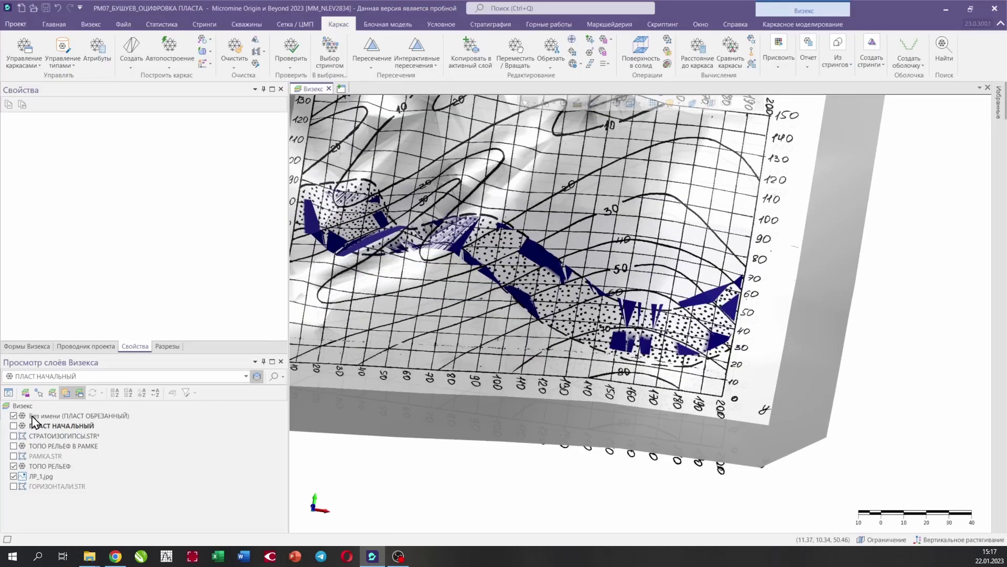
scroll(558, 323, down, 5)
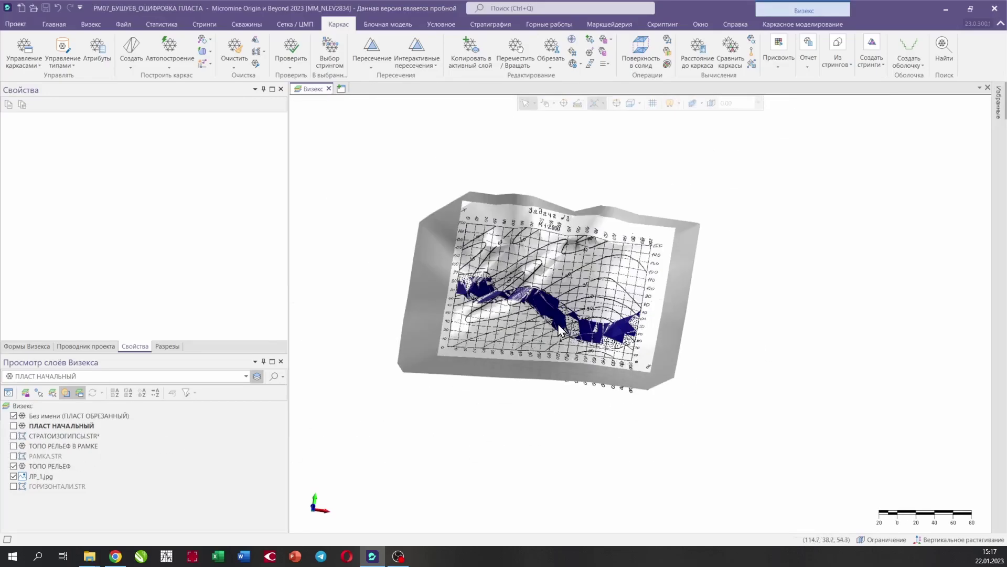
scroll(558, 323, down, 1)
scroll(657, 349, down, 3)
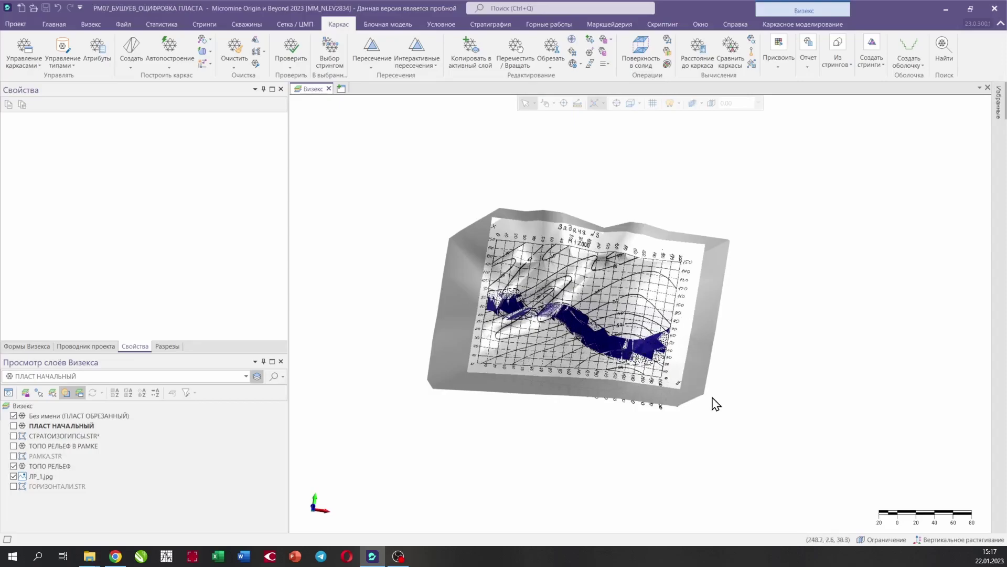
middle_drag(717, 404, 678, 328)
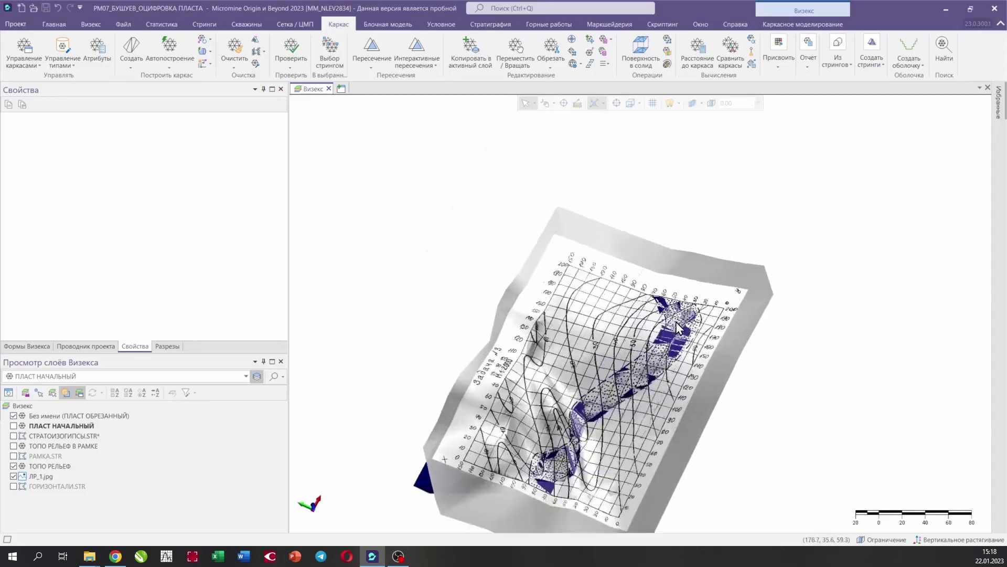
scroll(676, 327, up, 3)
scroll(628, 443, down, 2)
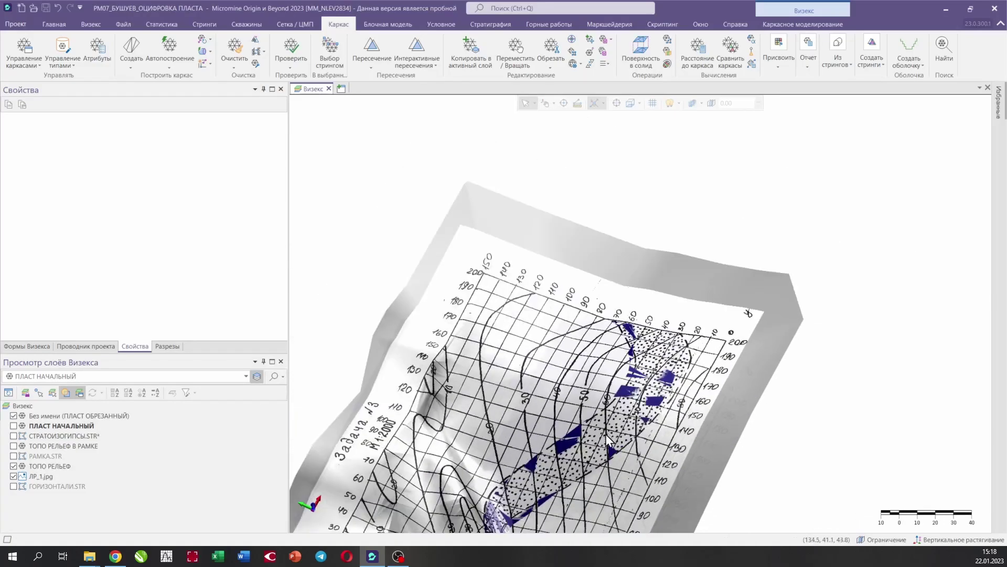
middle_drag(608, 446, 564, 360)
scroll(562, 354, up, 3)
scroll(561, 354, down, 3)
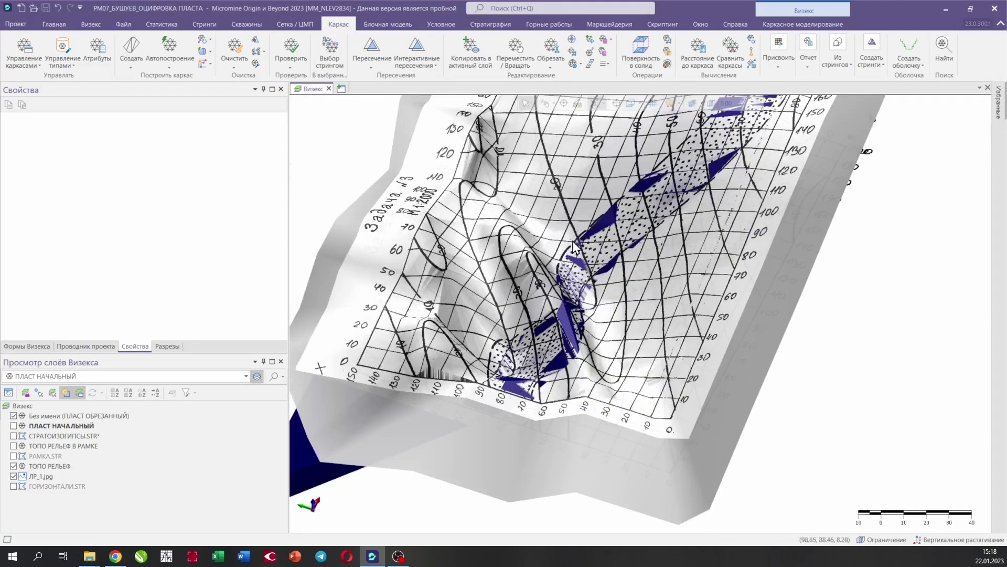
scroll(517, 356, up, 4)
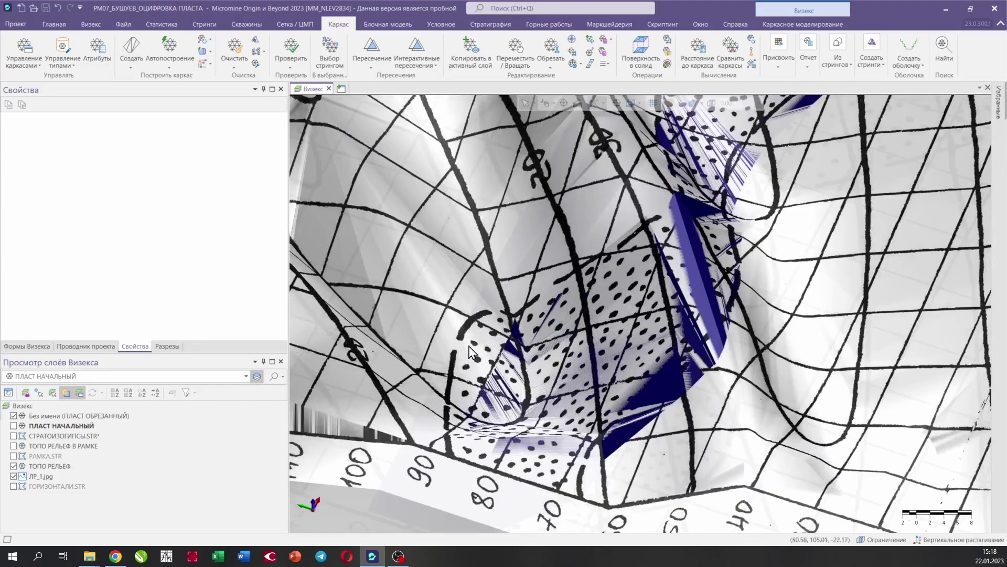
scroll(468, 343, down, 4)
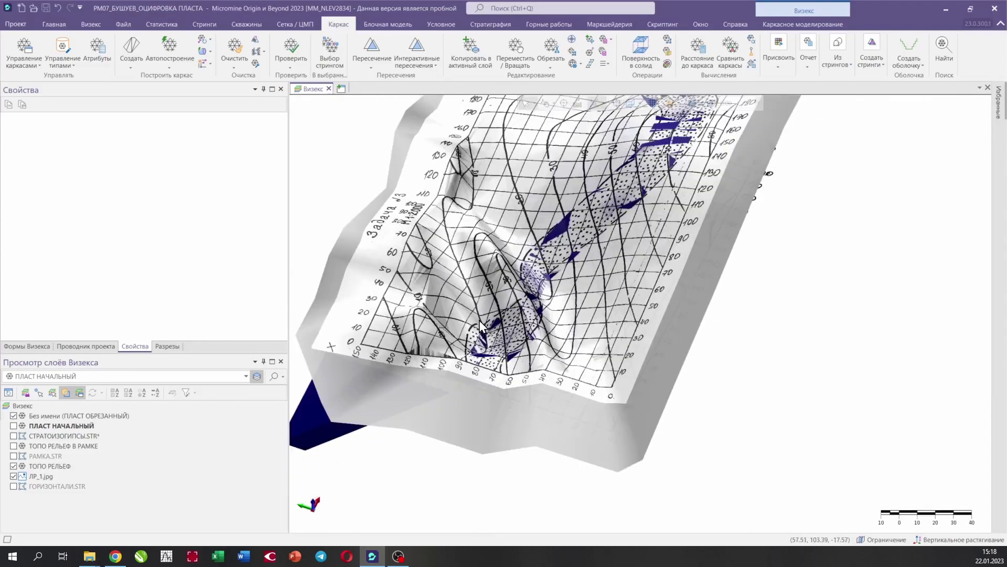
middle_drag(662, 176, 658, 296)
scroll(659, 296, up, 2)
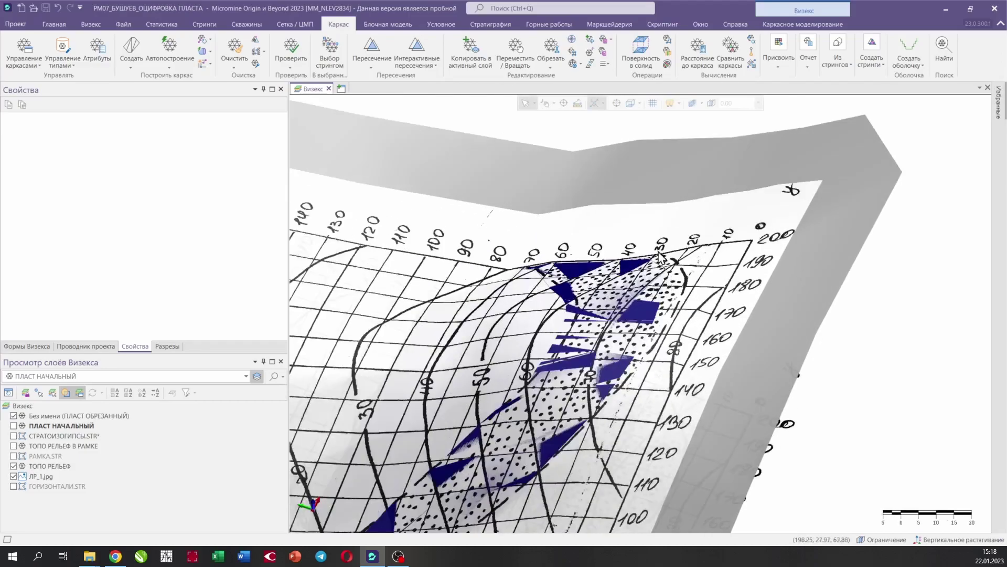
scroll(637, 319, down, 2)
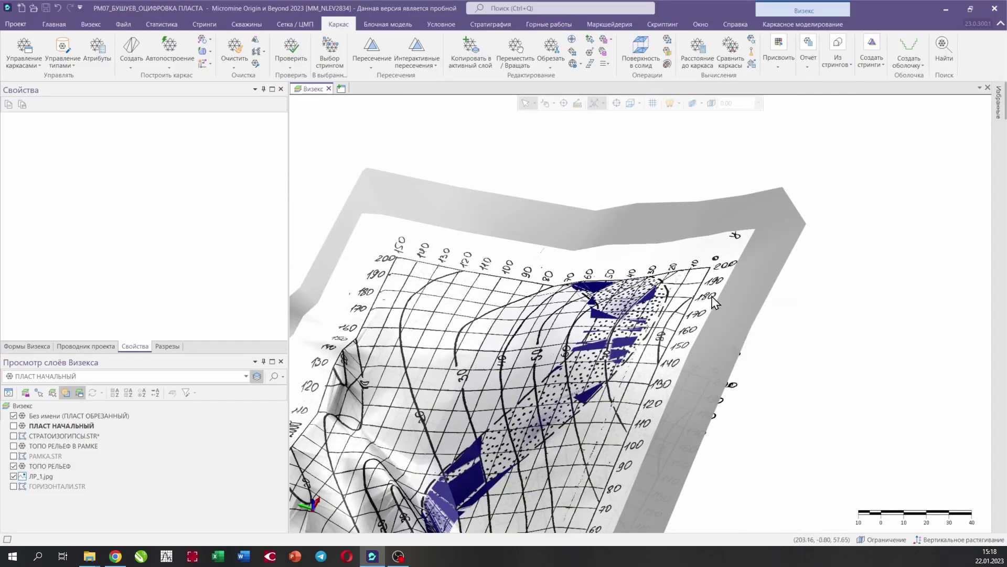
middle_drag(662, 332, 580, 329)
scroll(581, 329, down, 1)
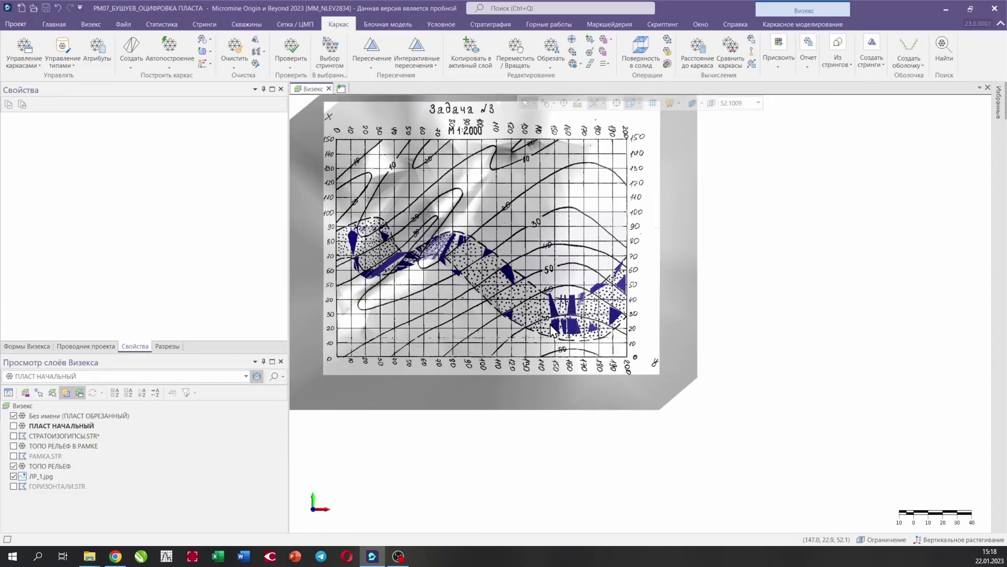
middle_drag(662, 317, 674, 335)
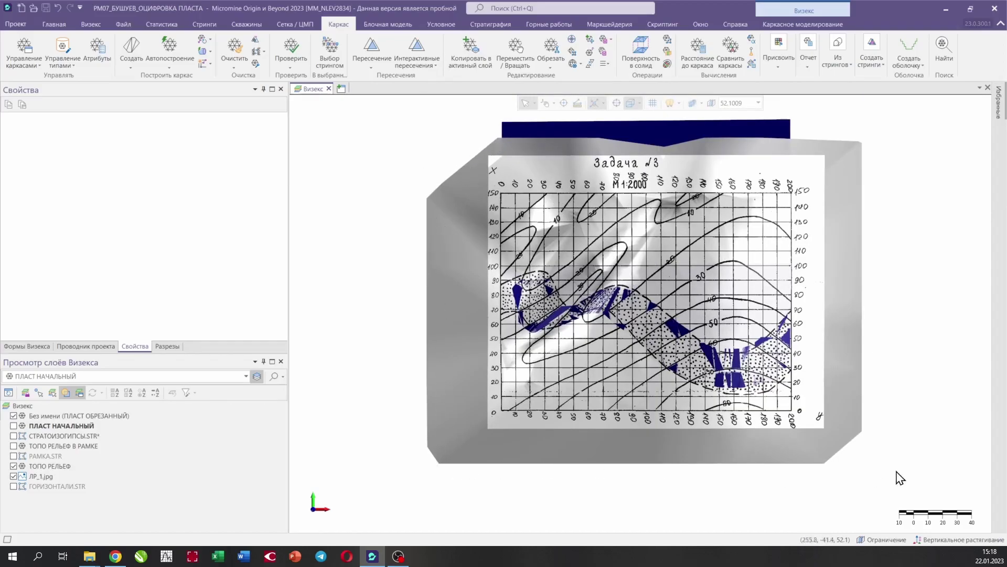
Hide ПЛАСТ ОБРЕЗАННЫЙ and ТОПО РЕЛЬЕФ, and display ПЛАСТ НАЧАЛЬНЫЙ together with ТОПО РЕЛЬЕФ В РАМКЕ.
click(14, 415)
click(13, 426)
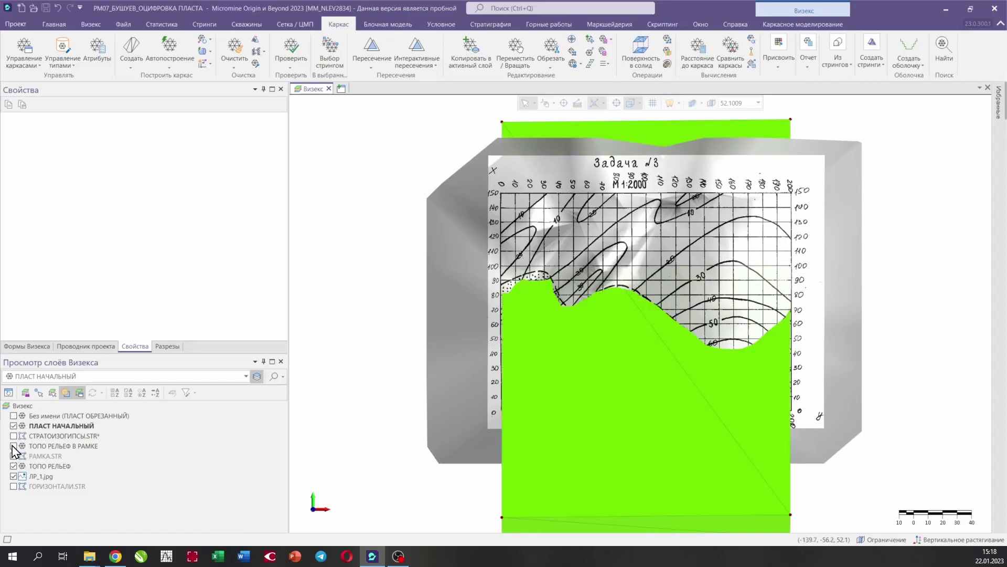
click(14, 446)
click(14, 466)
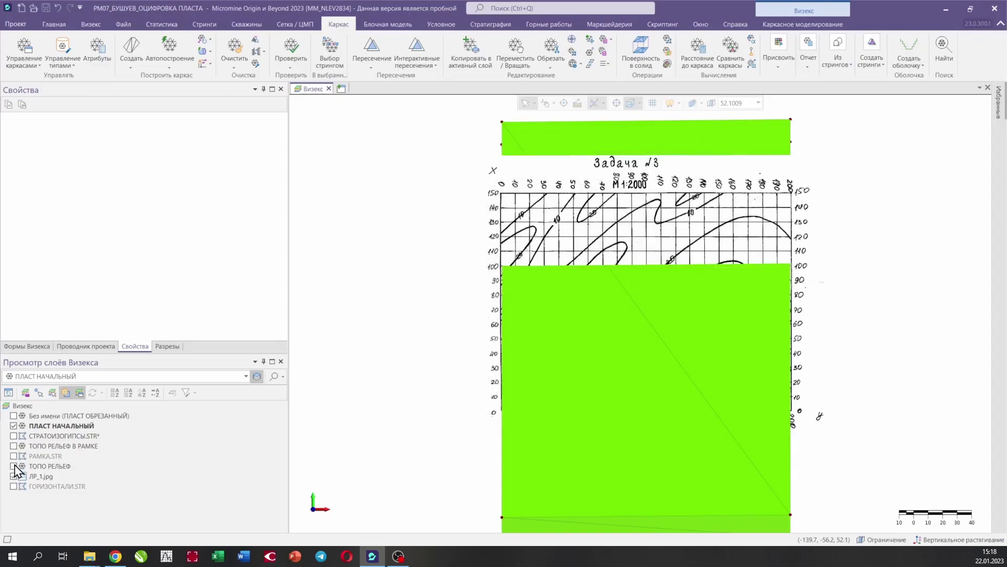
click(13, 445)
Inspect in plan how the edge of the initial seam aligns with the framed relief's boundary, near the map's 80 mark.
scroll(554, 323, up, 2)
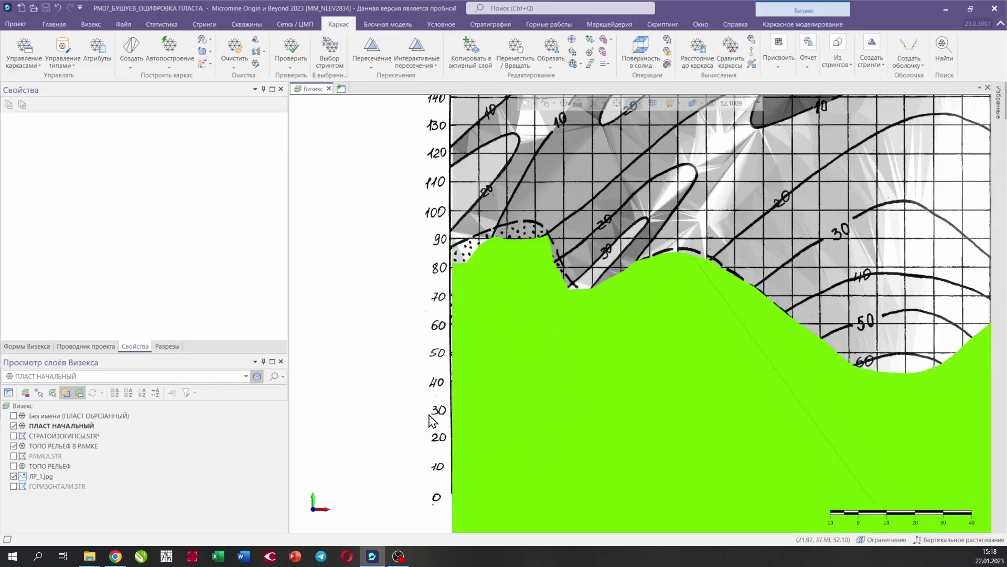
click(513, 354)
scroll(514, 354, down, 3)
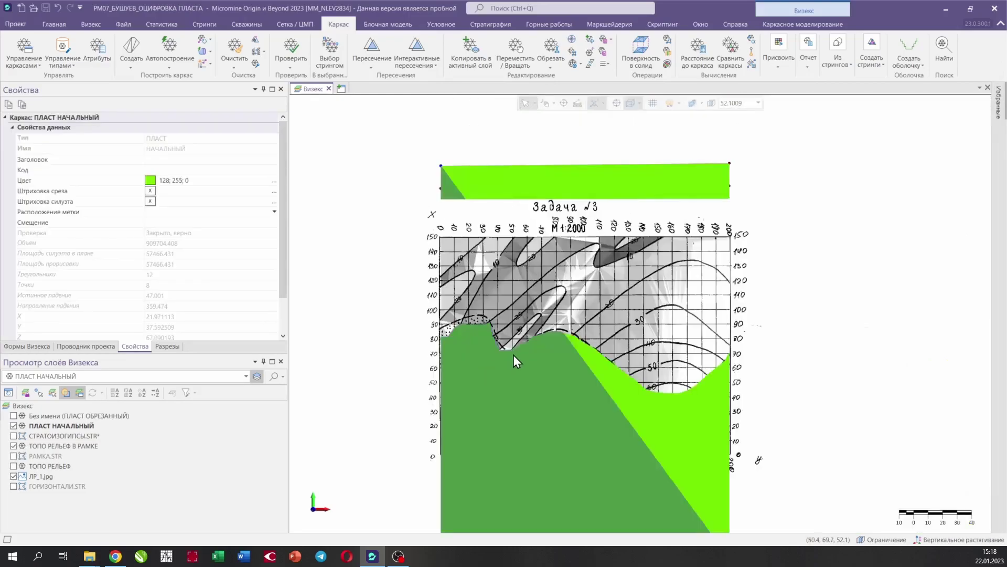
scroll(452, 340, up, 10)
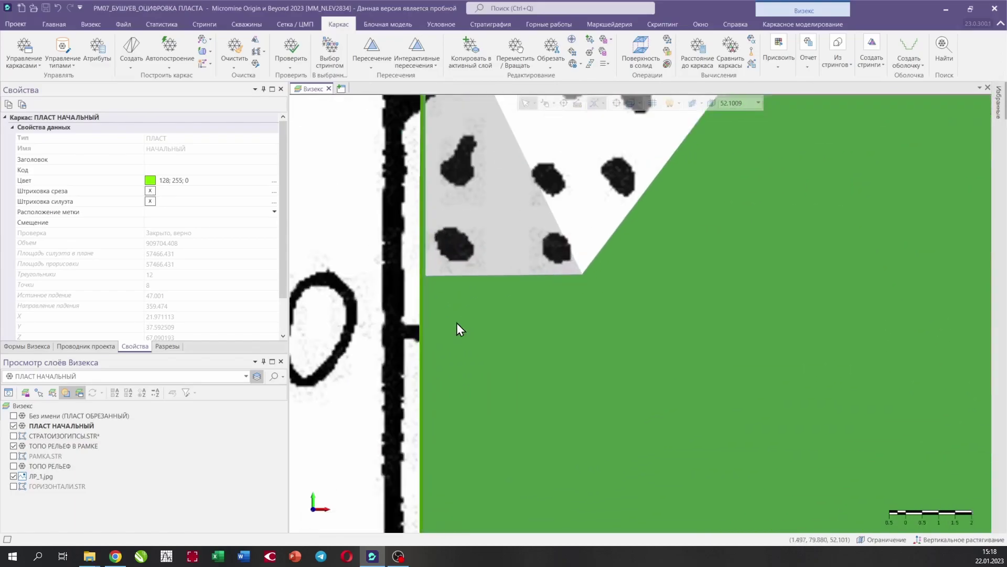
click(436, 275)
scroll(436, 275, down, 5)
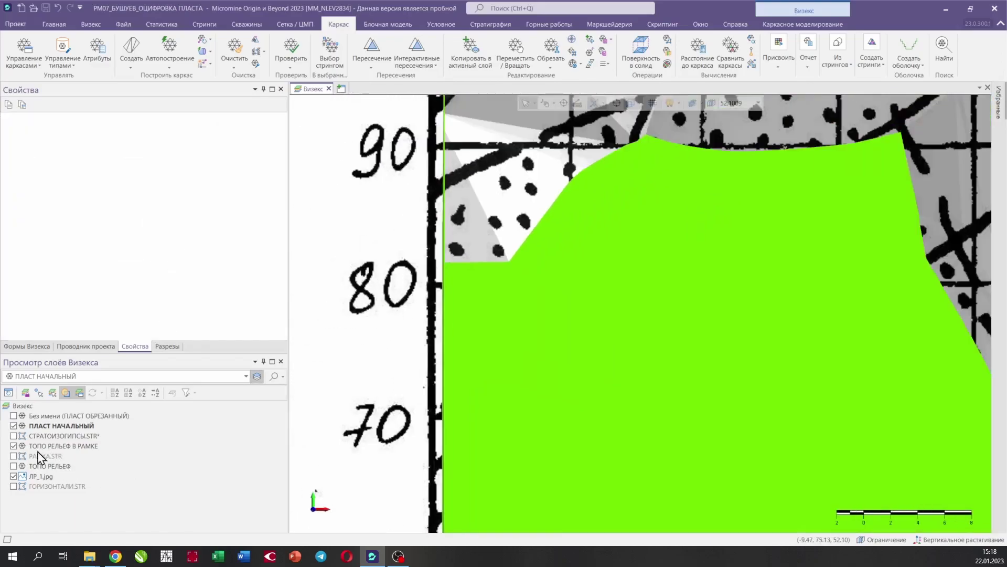
Hide the ЛР_1.jpg image and inspect in 3D the initial seam's side face where it meets the framed relief's edge.
click(13, 480)
scroll(508, 334, down, 3)
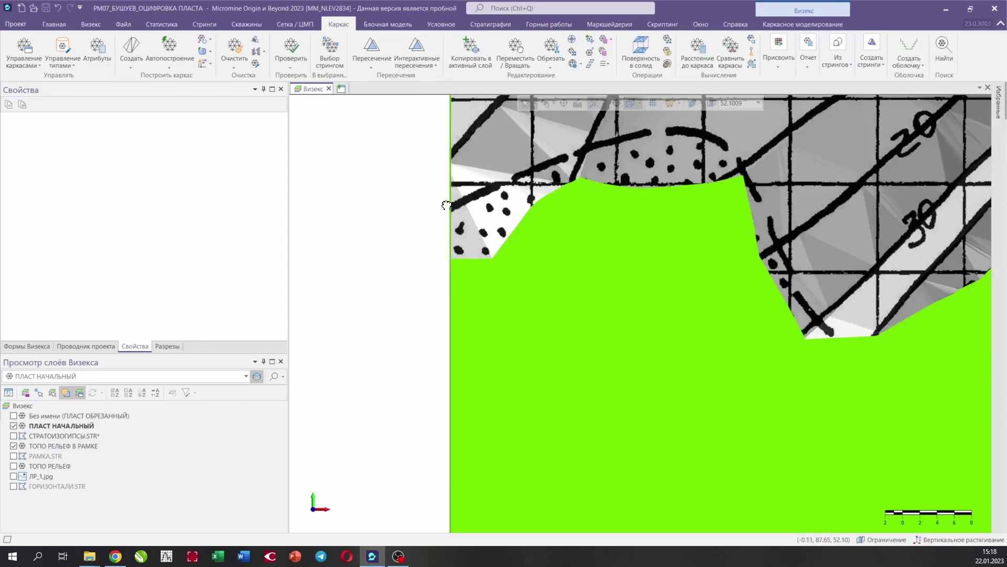
scroll(552, 302, down, 3)
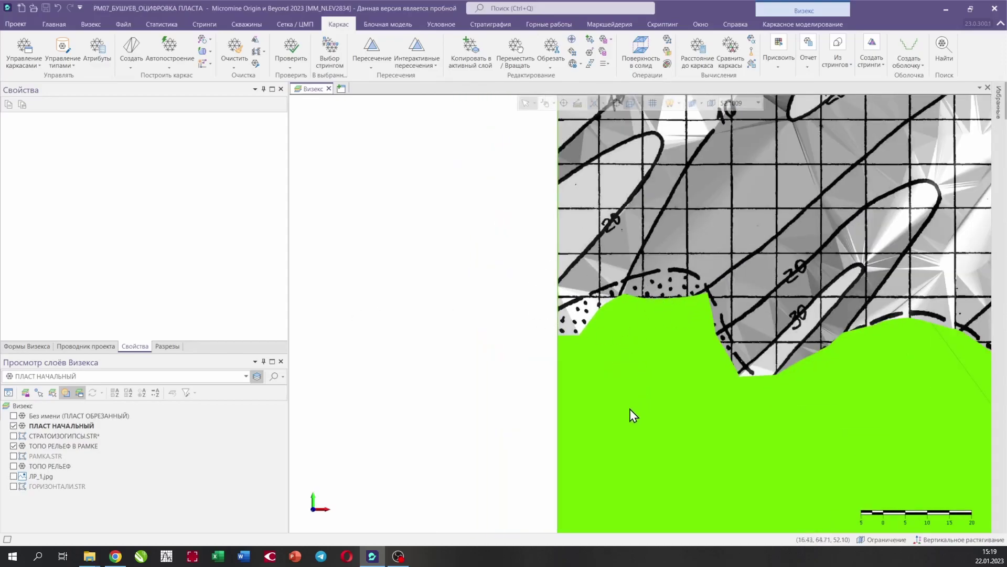
middle_drag(631, 410, 679, 327)
scroll(656, 467, up, 3)
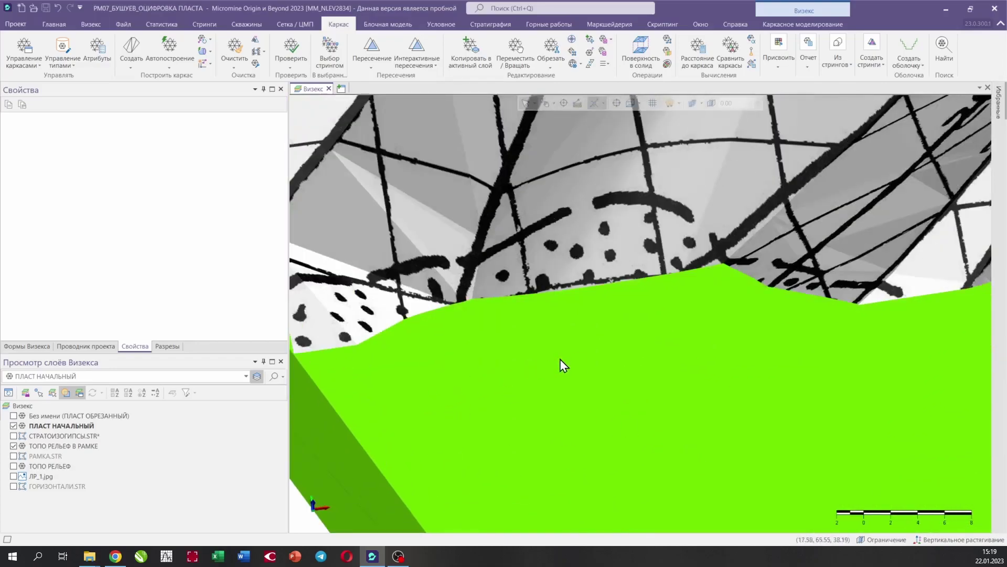
middle_drag(402, 389, 564, 355)
click(463, 384)
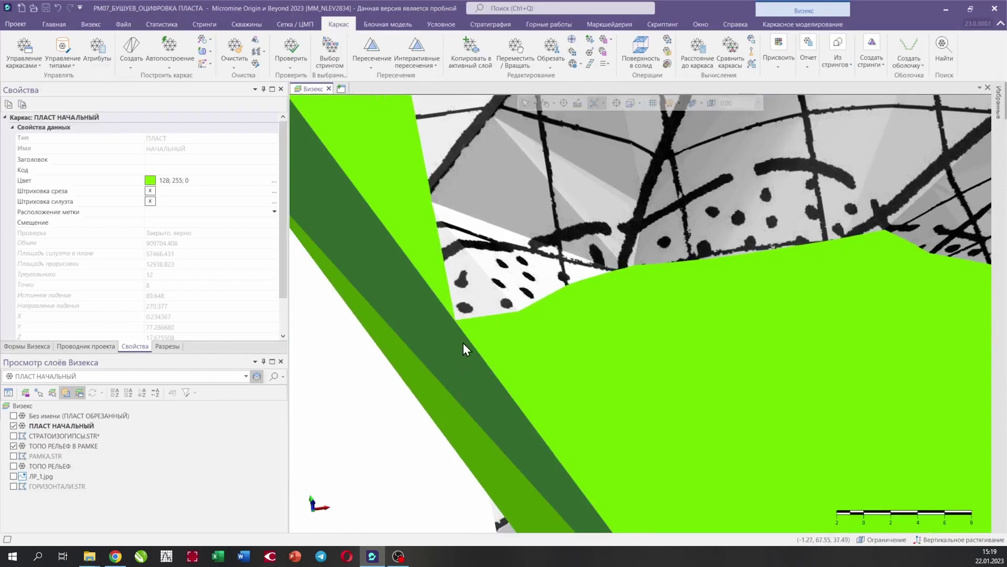
scroll(430, 253, up, 10)
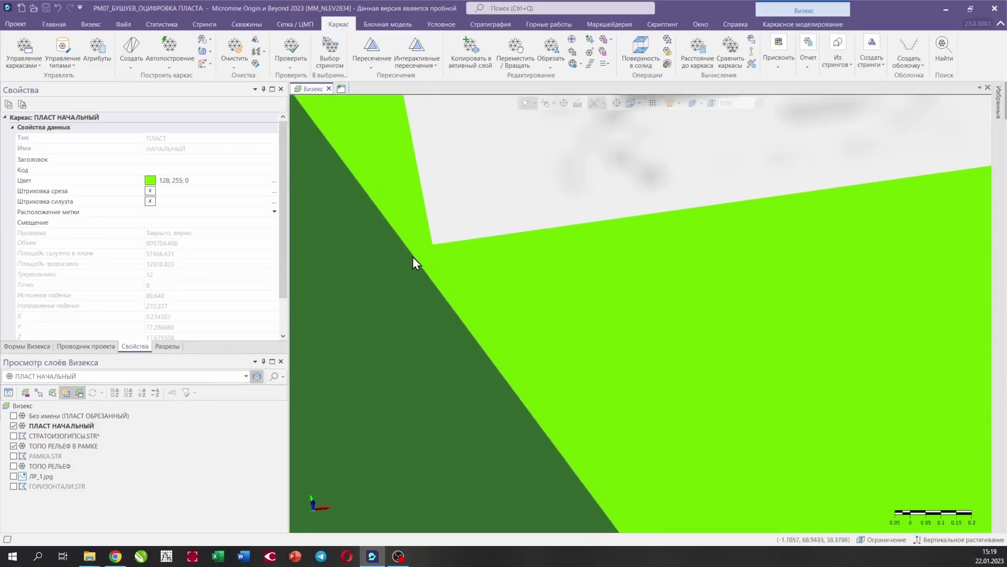
Examine in 3D how the framed relief's corner fits against the initial seam's top edge.
click(450, 220)
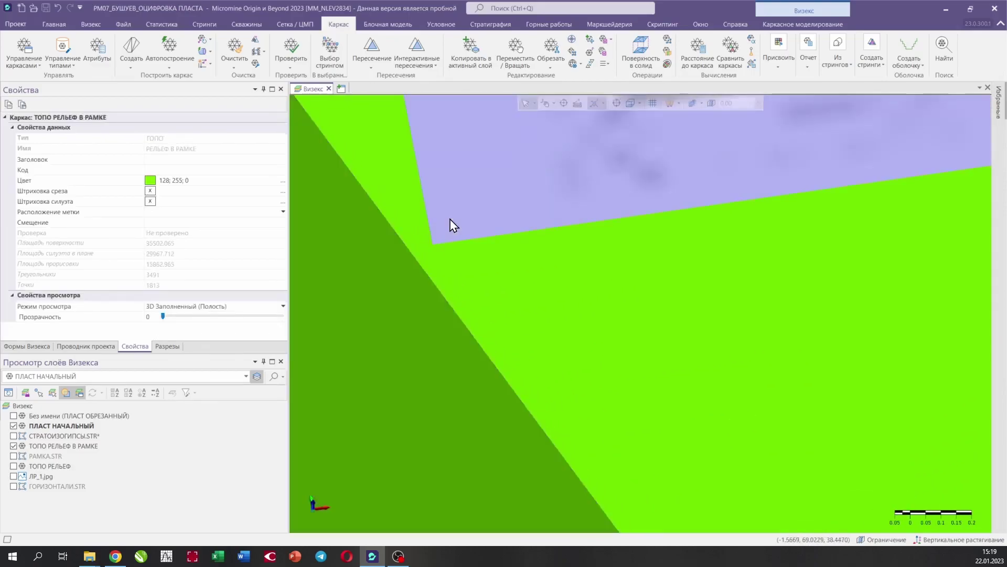
scroll(435, 236, up, 2)
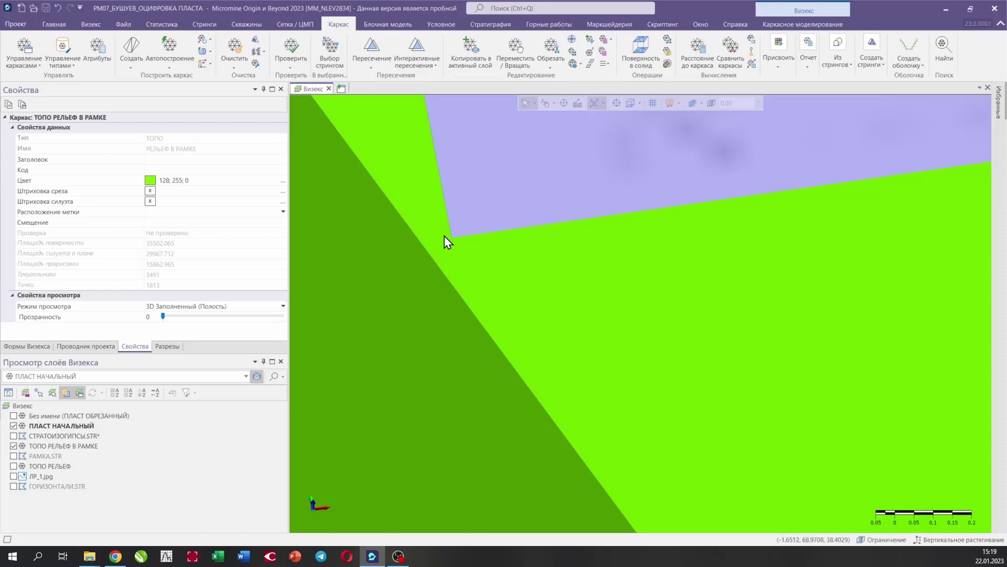
scroll(444, 235, down, 5)
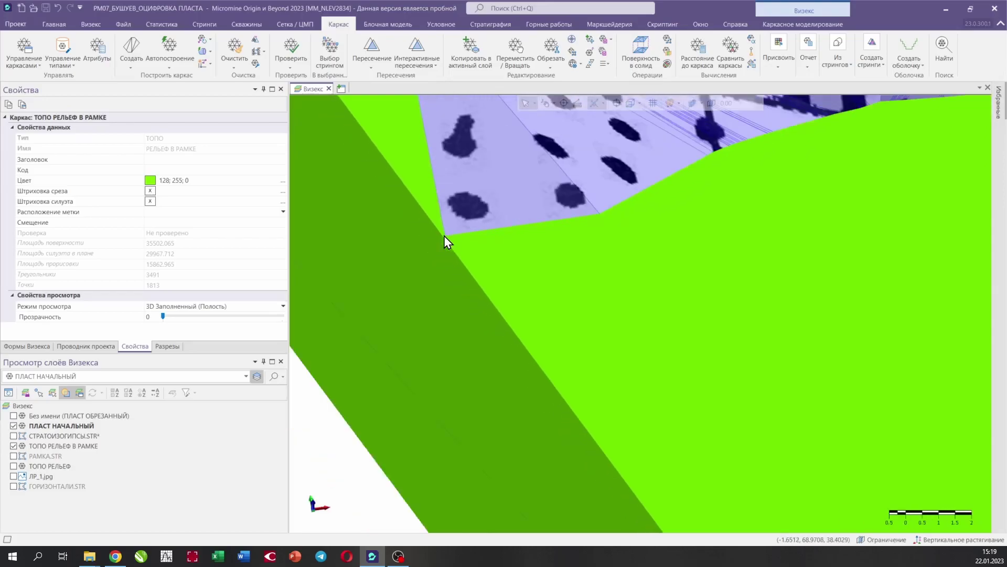
scroll(444, 235, down, 3)
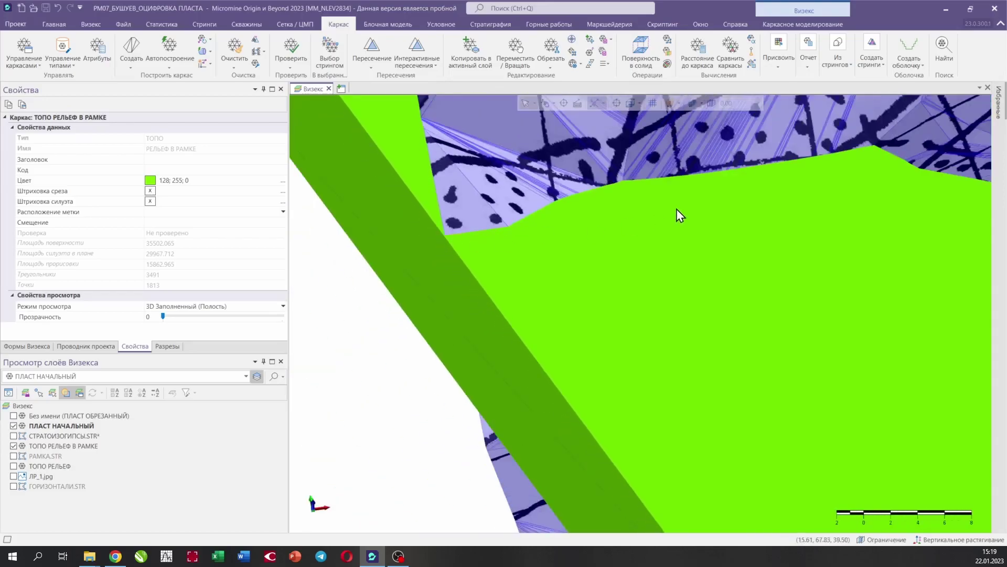
click(677, 210)
scroll(627, 307, up, 3)
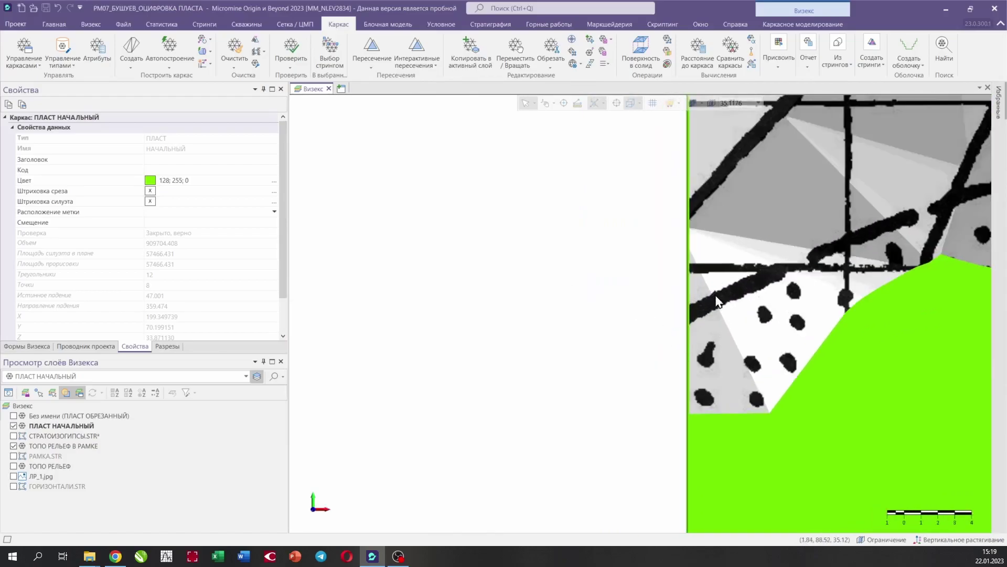
Compare in plan the framed relief's edge with the initial seam's side boundary, selecting each wireframe in turn.
click(713, 390)
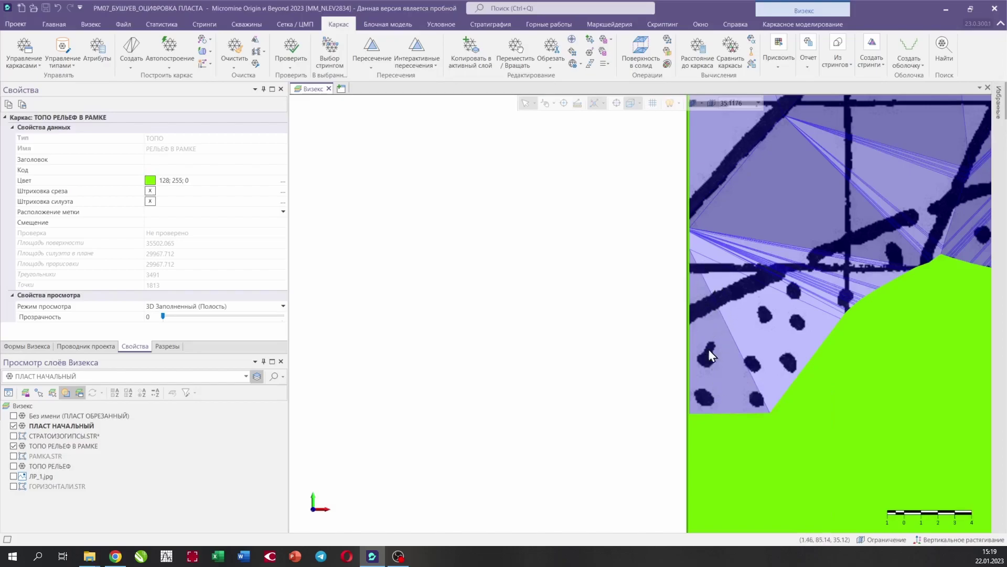
scroll(724, 384, up, 4)
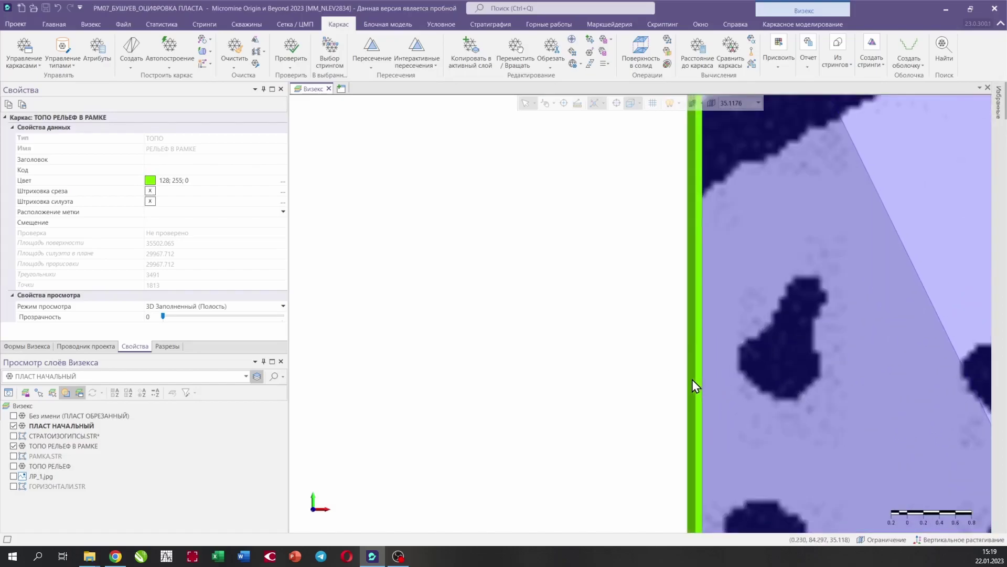
click(691, 379)
scroll(694, 361, down, 3)
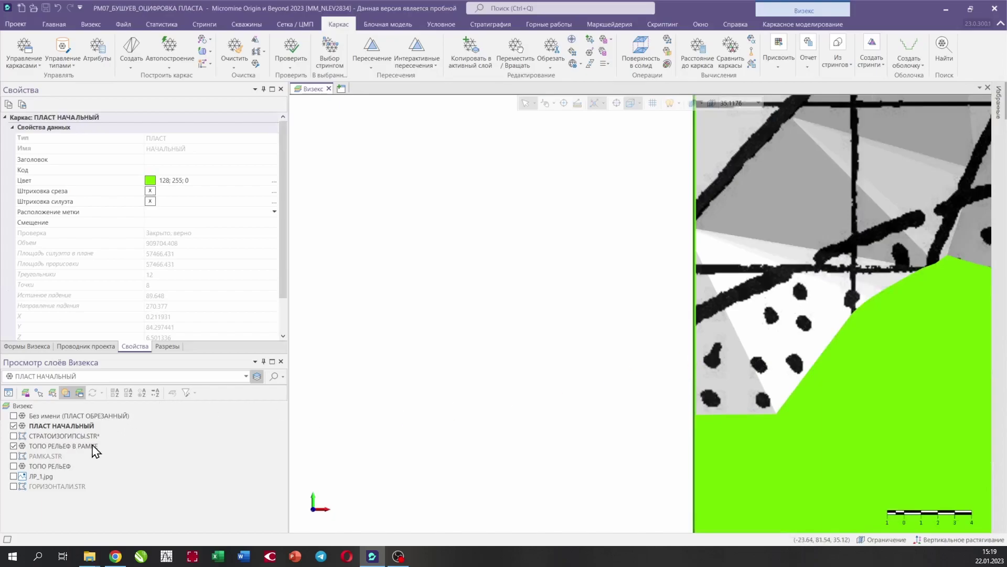
Replace ТОПО РЕЛЬЕФ В РАМКЕ with the full ТОПО РЕЛЬЕФ and examine in plan how far it extends beyond the initial seam.
click(14, 445)
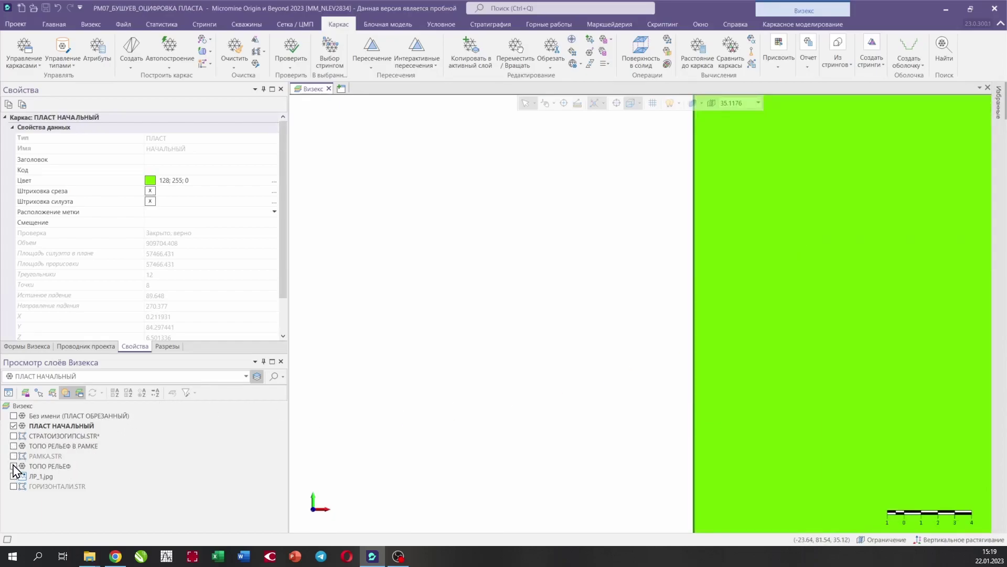
click(14, 466)
scroll(766, 385, down, 2)
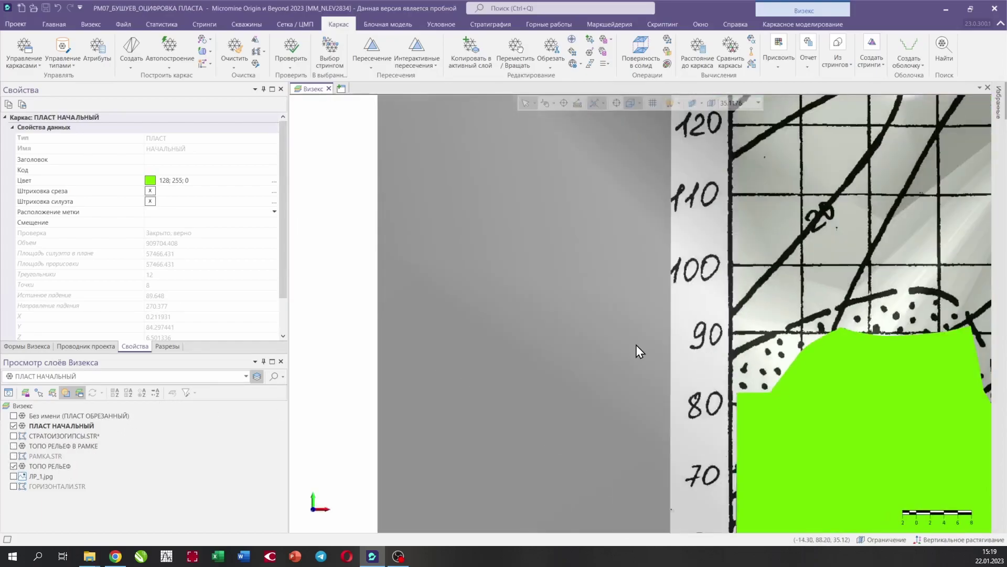
scroll(636, 345, down, 4)
scroll(618, 290, down, 5)
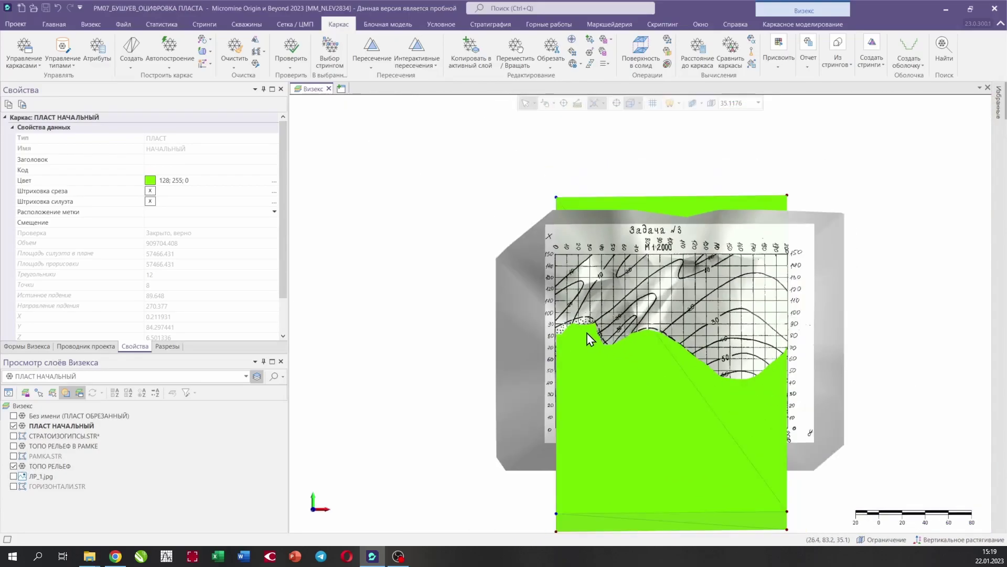
scroll(471, 293, up, 5)
click(562, 298)
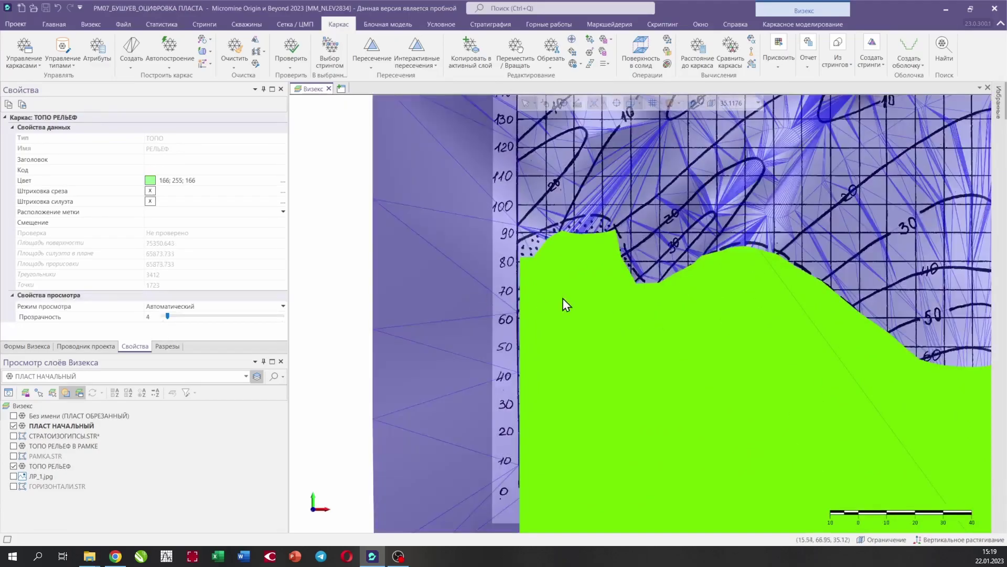
scroll(622, 332, down, 5)
click(606, 214)
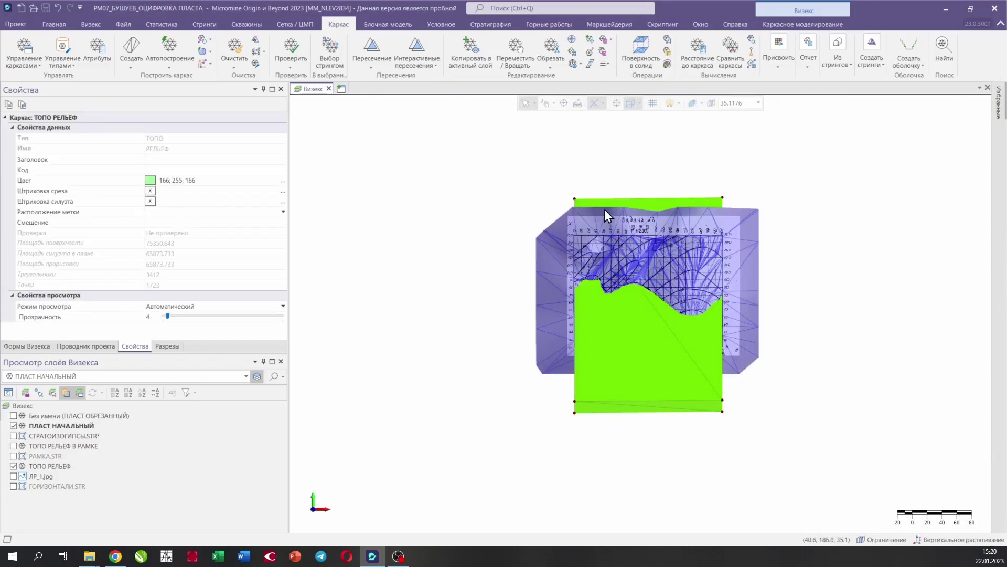
click(550, 172)
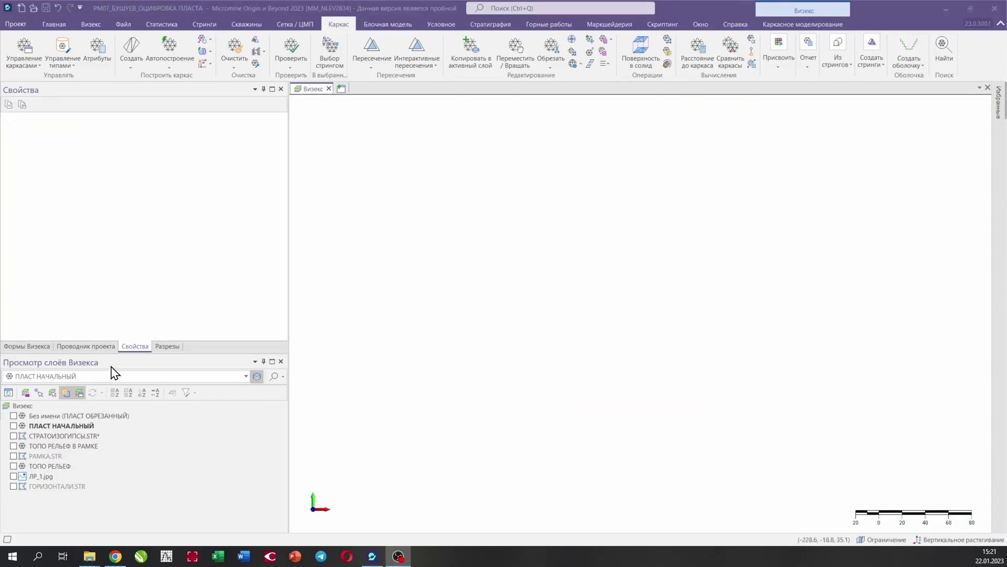
Display the unnamed ПЛАСТ ОБРЕЗАННЫЙ layer and save all forms.
click(14, 416)
click(55, 415)
right_click(55, 415)
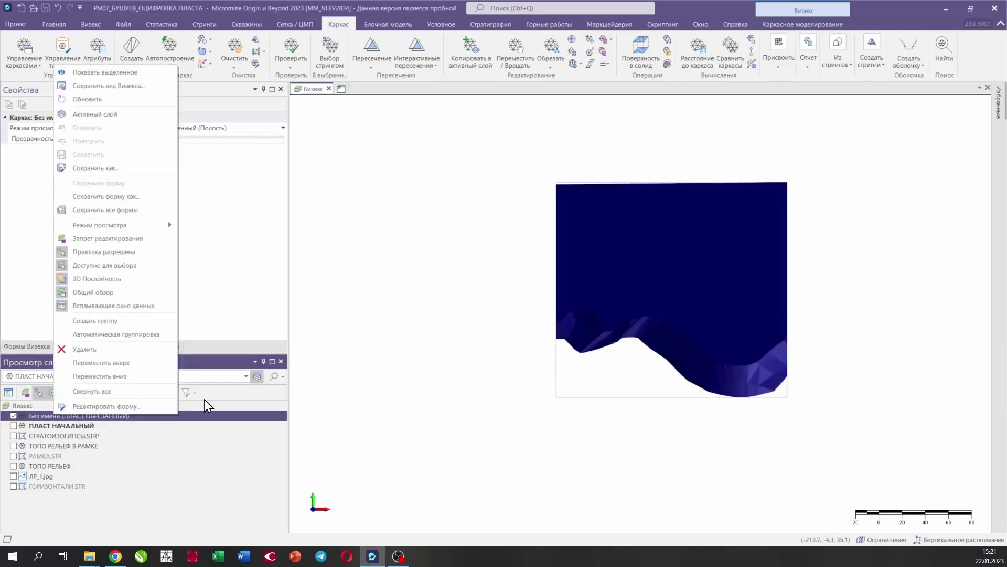
click(101, 210)
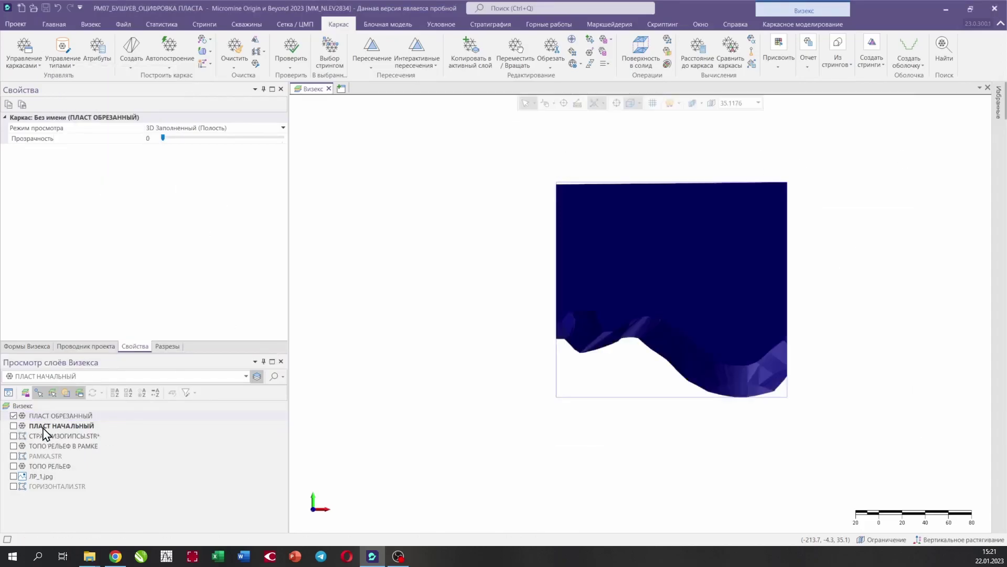
Remove the ПЛАСТ НАЧАЛЬНЫЙ layer from the display list.
click(46, 426)
right_click(47, 427)
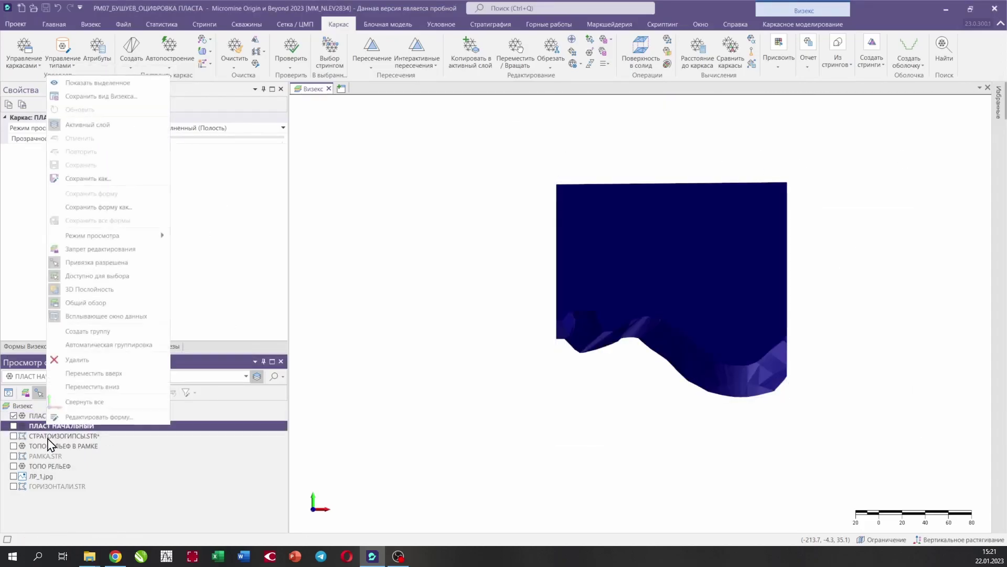
click(74, 360)
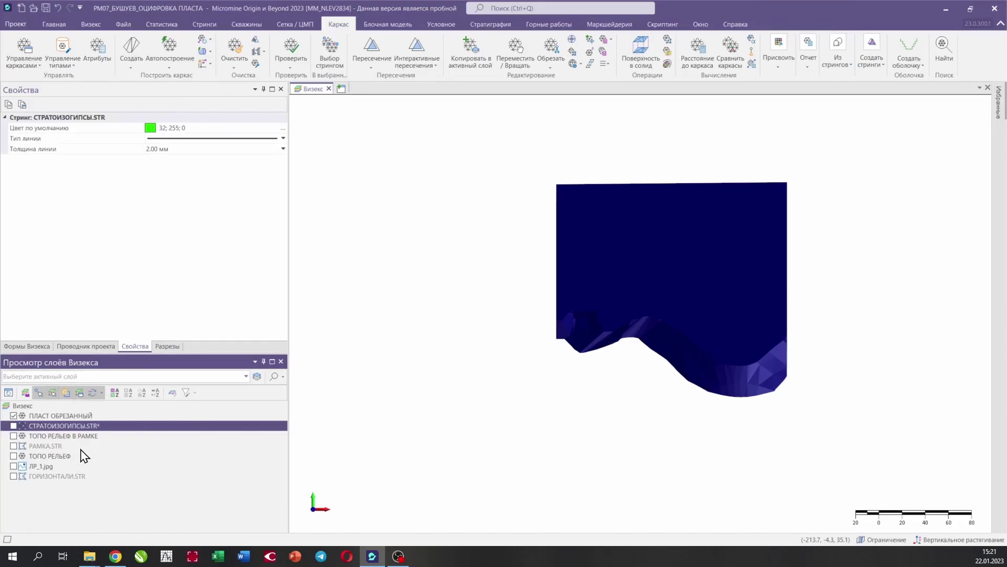
Save the changes in СТРАТОИЗОГИПСЫ.STR and switch the display from it to ТОПО РЕЛЬЕФ В РАМКЕ.
right_click(77, 427)
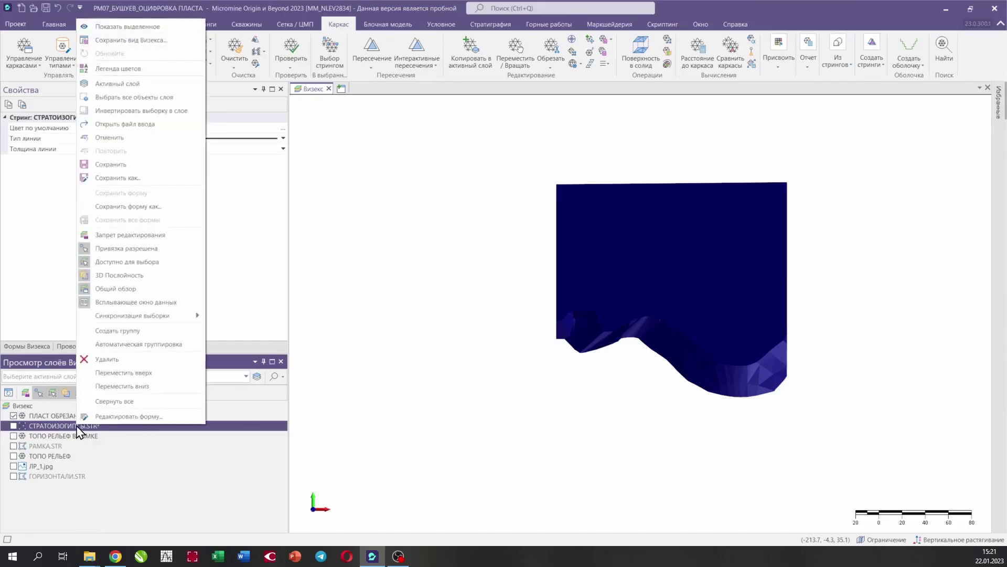
click(15, 427)
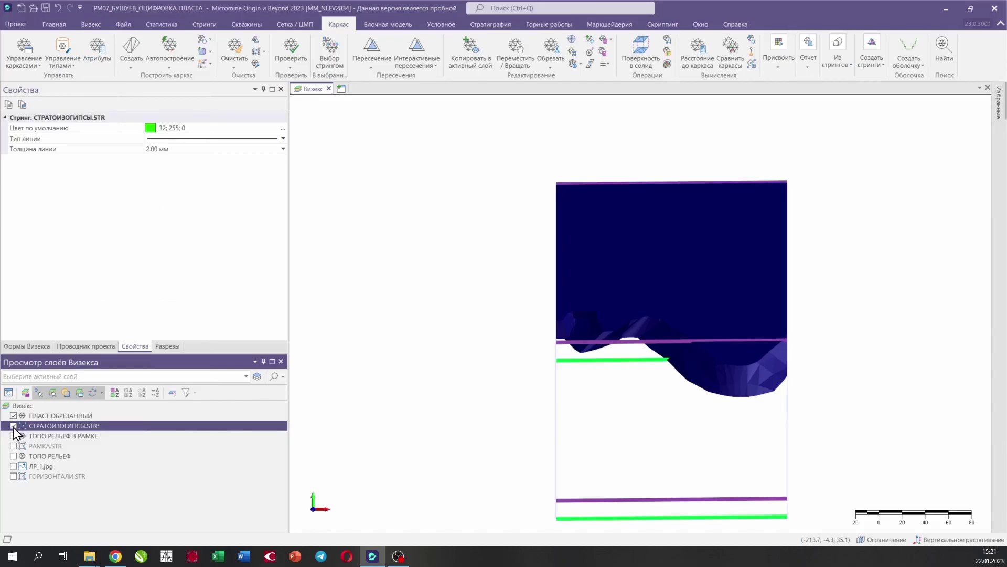
right_click(40, 425)
click(118, 164)
click(13, 426)
click(14, 436)
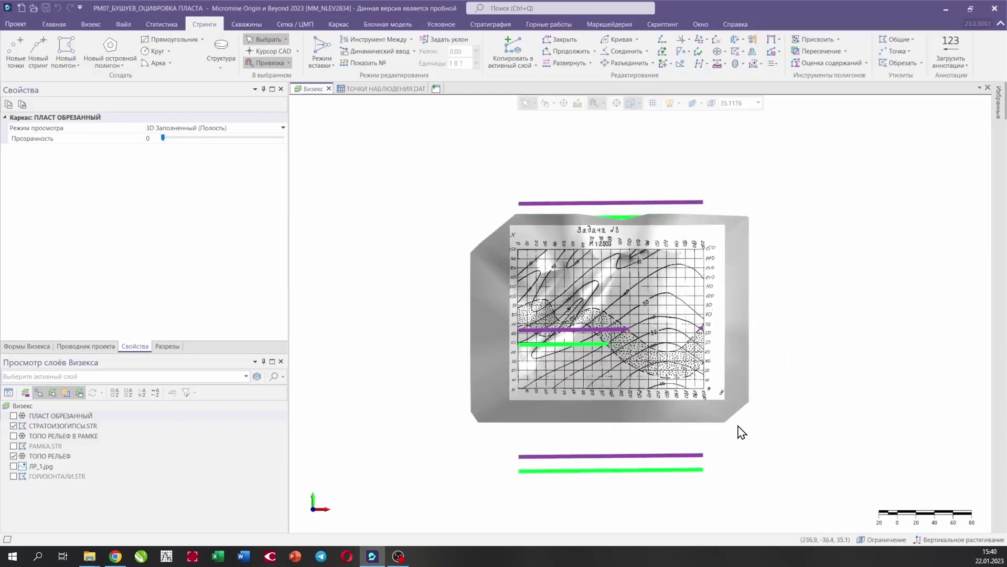
Examine where the КРОВЛЯ and ПОДОШВА strings at RL 40 meet the 40 contour at the dotted zone's edges, checking both strings' properties.
middle_drag(744, 457, 576, 249)
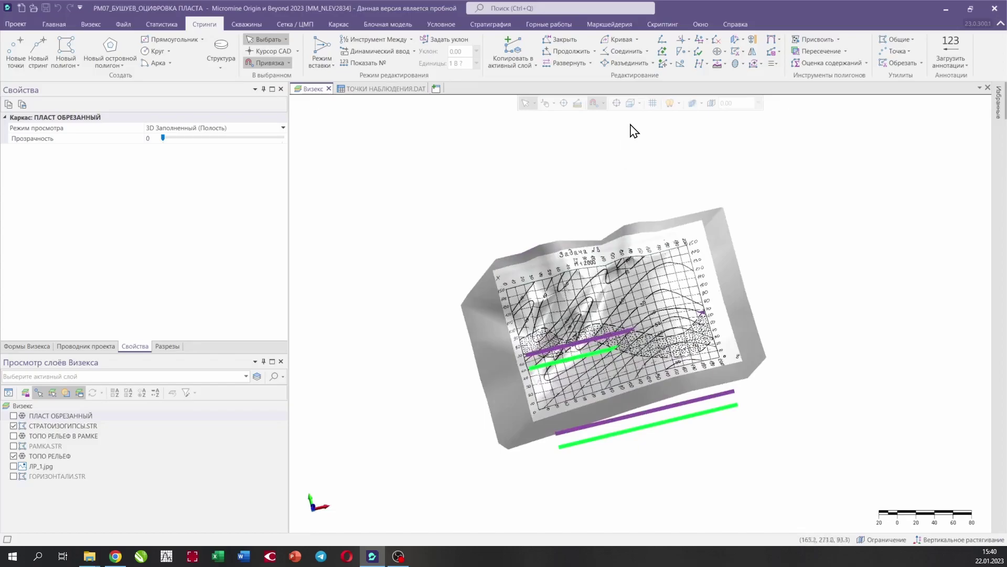
click(631, 104)
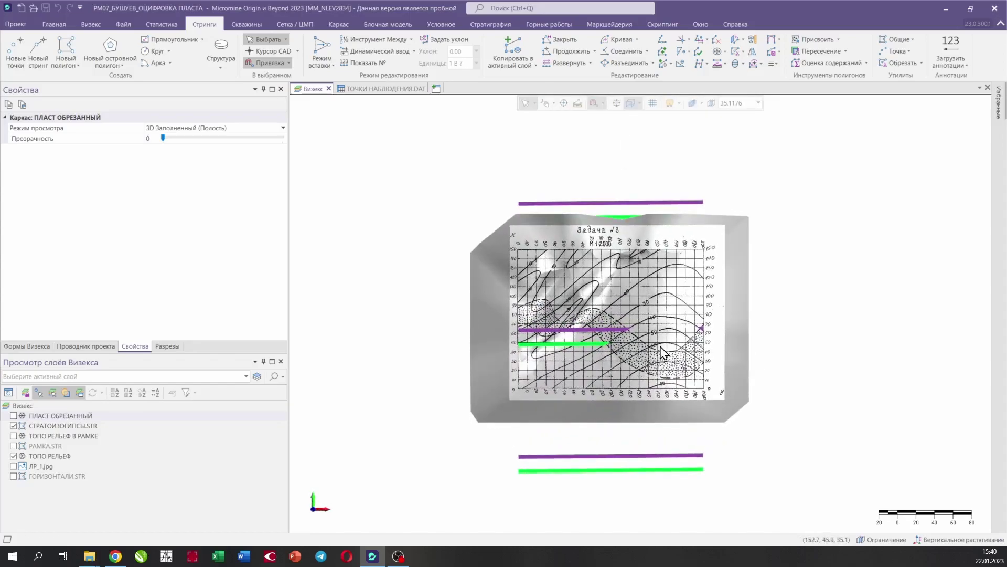
scroll(660, 347, up, 6)
scroll(631, 271, up, 2)
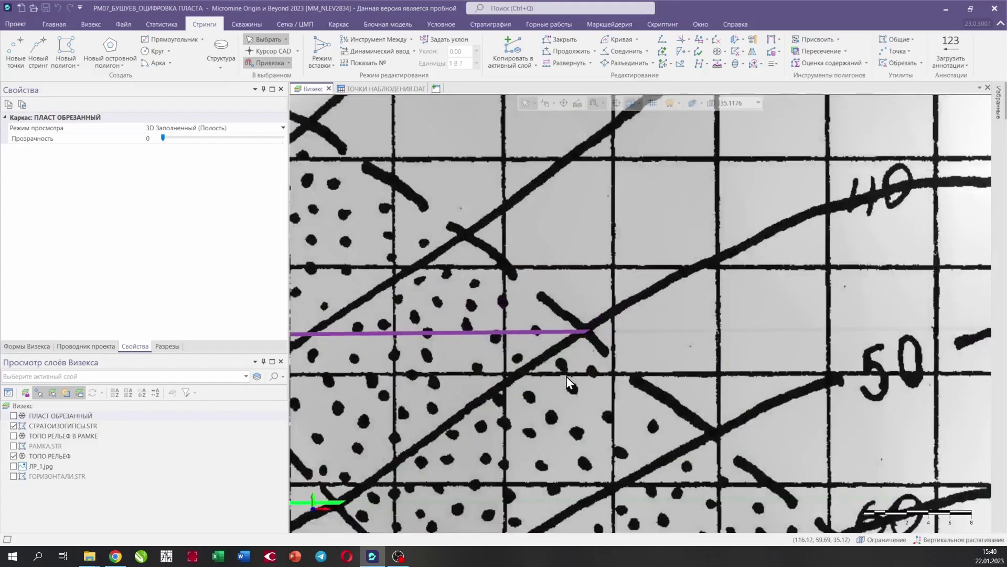
middle_drag(565, 376, 700, 247)
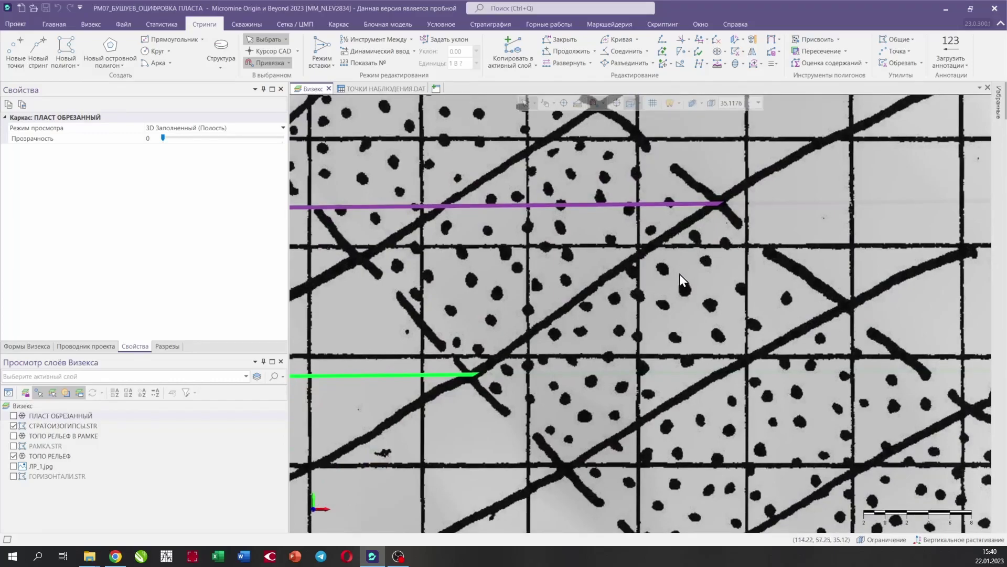
scroll(679, 274, down, 3)
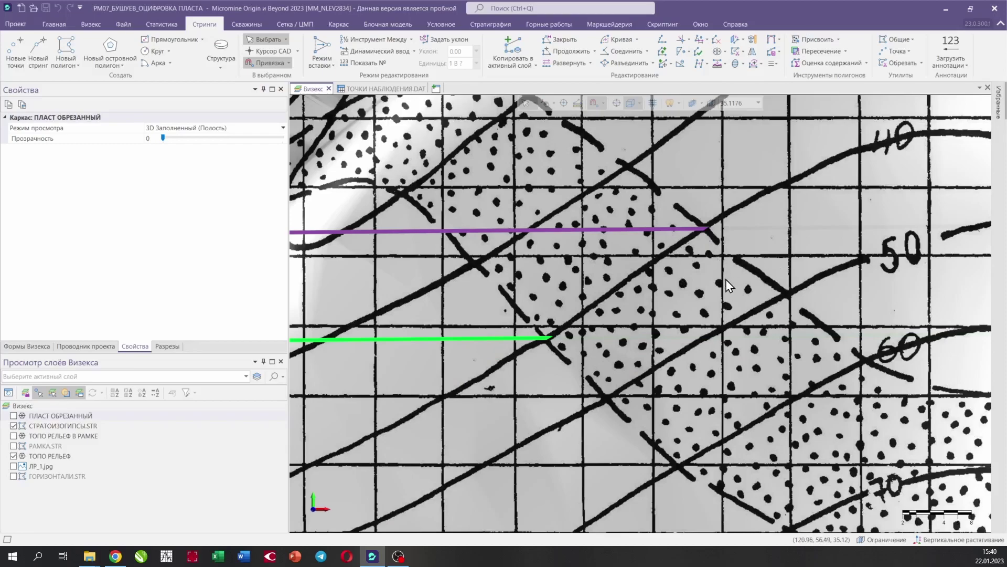
scroll(697, 295, down, 1)
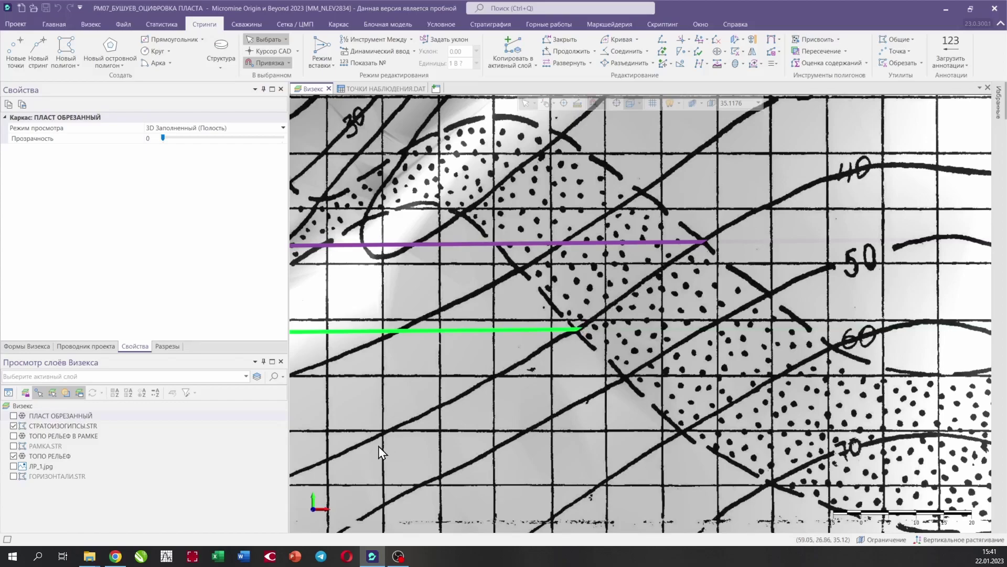
click(704, 240)
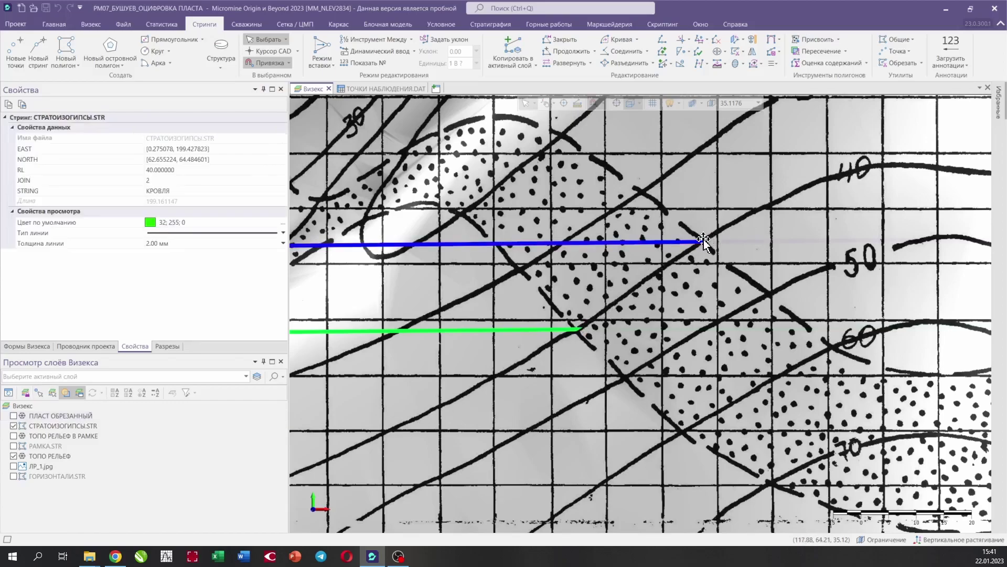
click(579, 331)
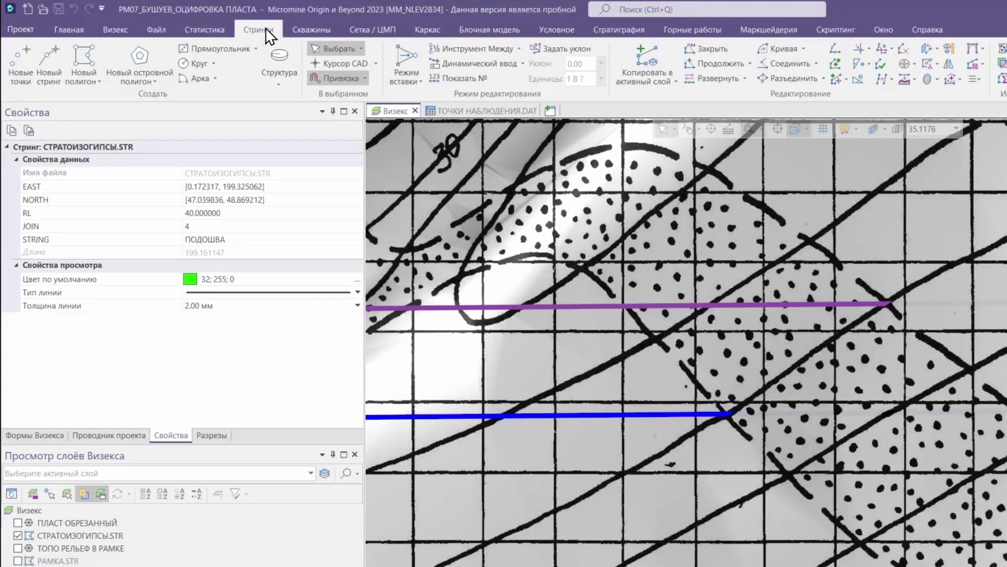
Place two new points on the 40 contour, at the КРОВЛЯ string (EAST about 117.80, NORTH 63.73) and the ПОДОШВА string (94.95, 47.91).
click(20, 64)
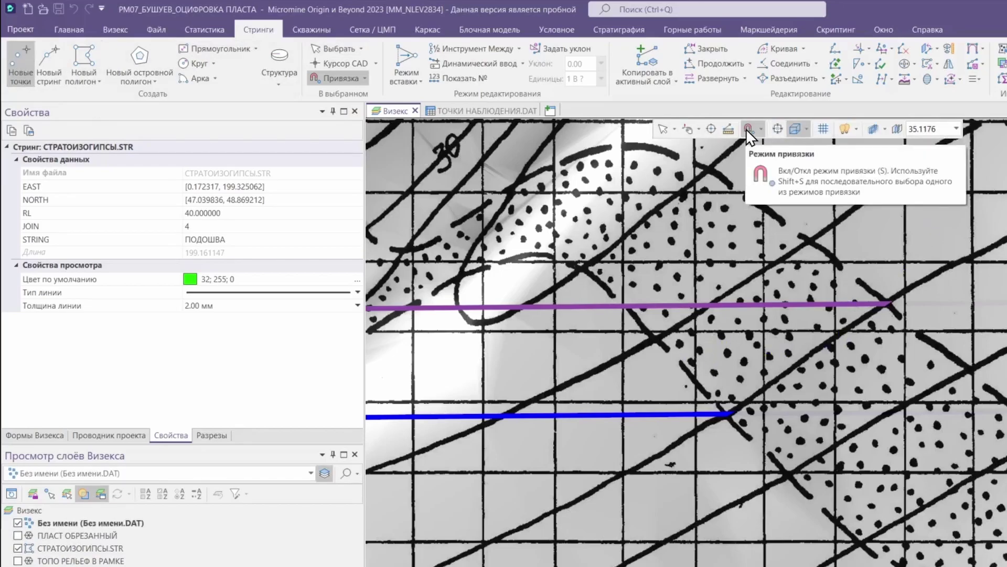
click(887, 304)
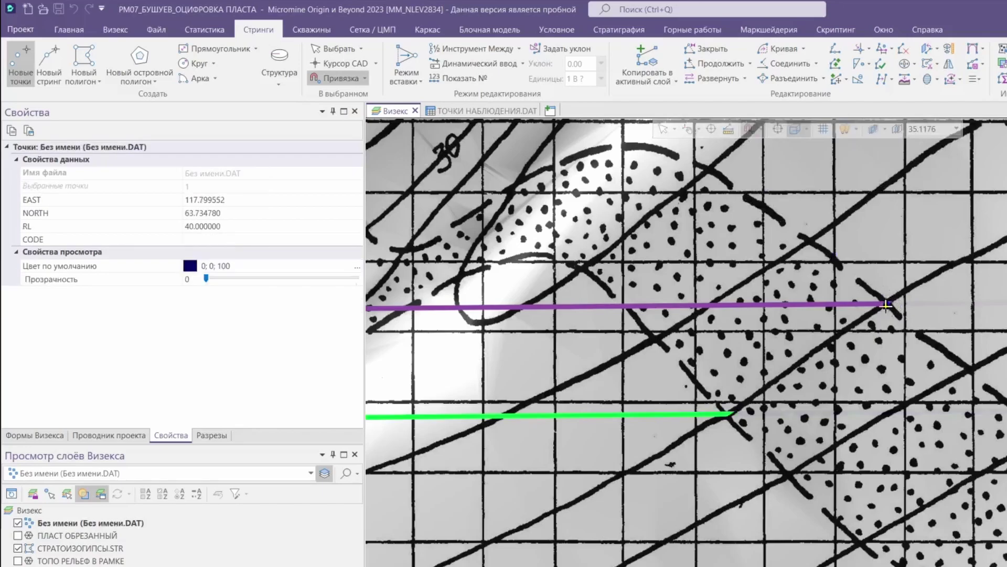
click(727, 414)
key(Escape)
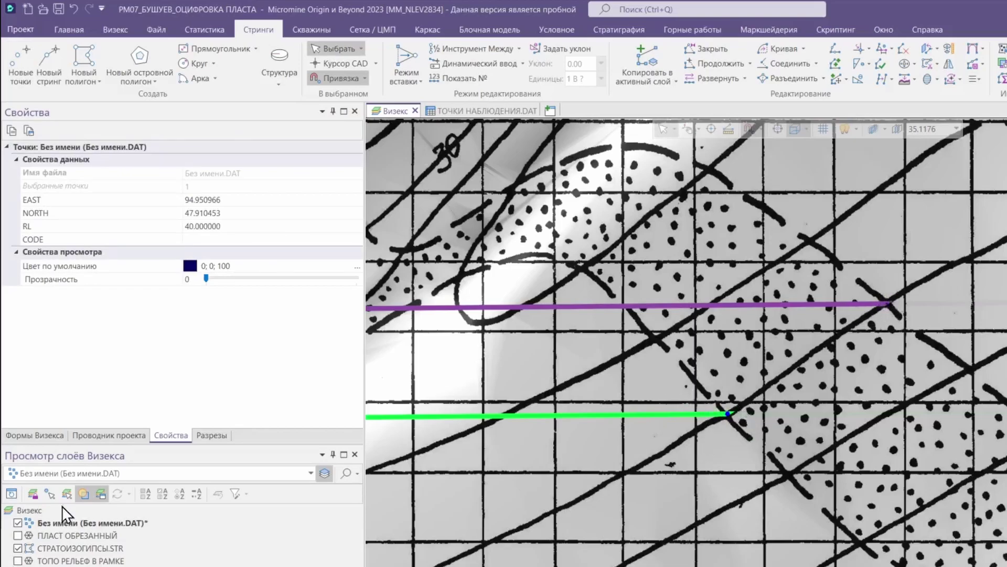
Save the unnamed points layer as the ДАННЫЕ file ТОЧКИ НАБЛЮДЕНИЯ, replacing the existing file.
click(102, 524)
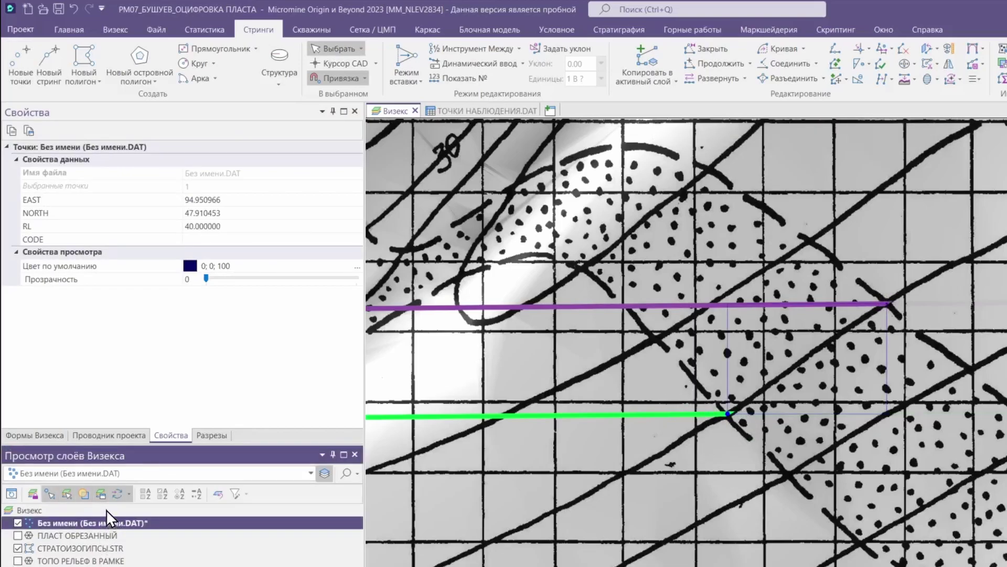
right_click(122, 523)
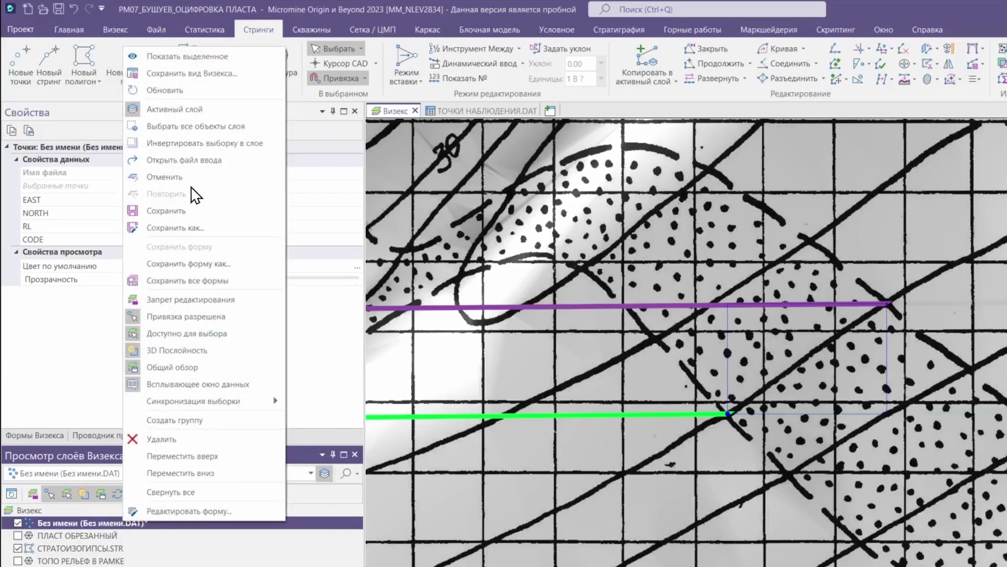
click(198, 227)
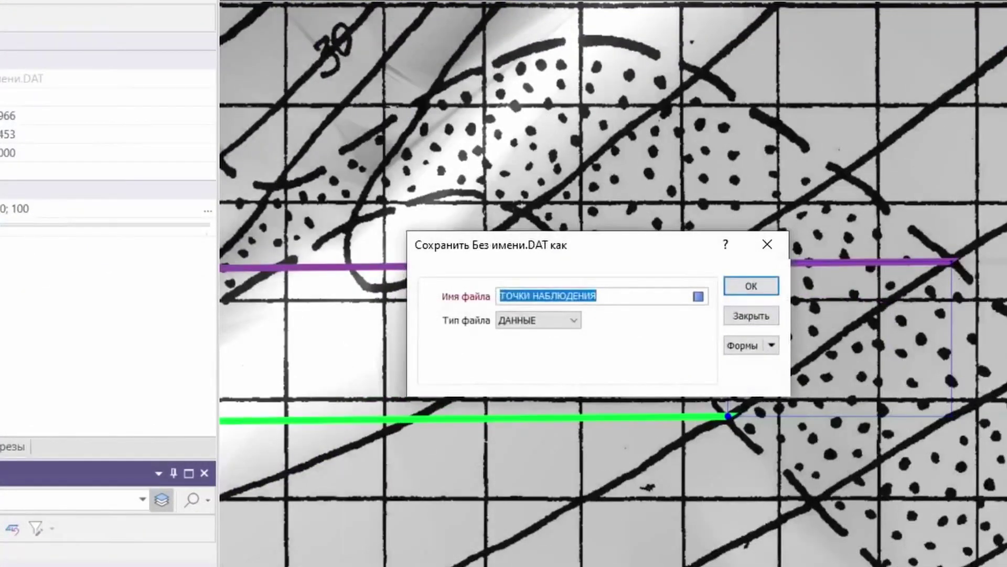
click(734, 291)
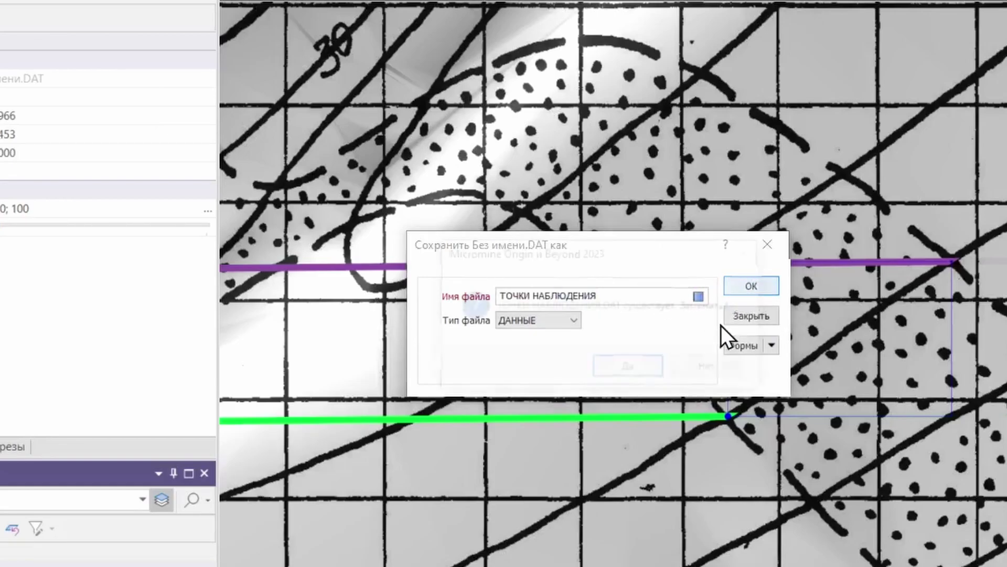
click(628, 362)
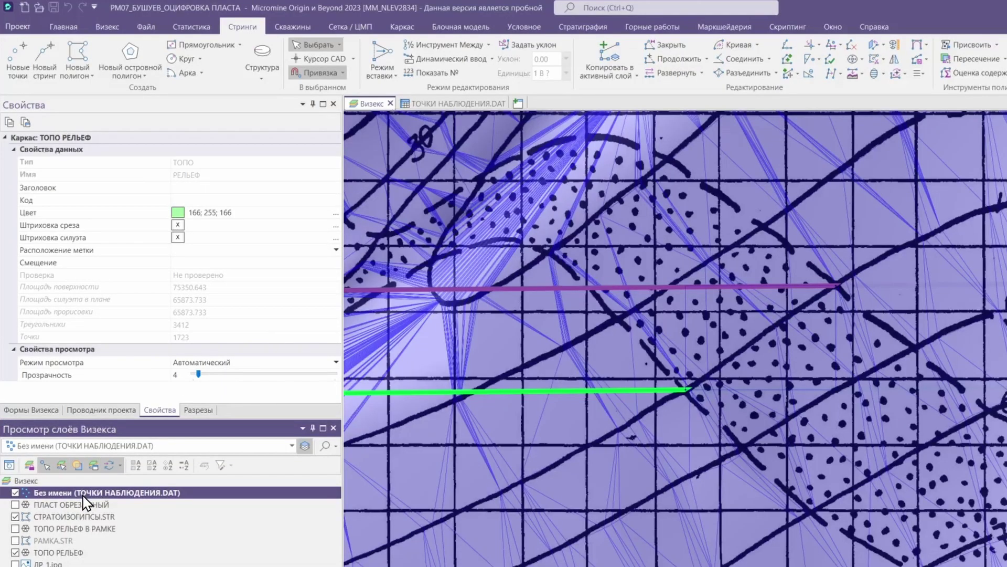
Display the ТОЧКИ НАБЛЮДЕНИЯ points with the north-arrow symbol at a fixed size of 22 points.
double_click(79, 493)
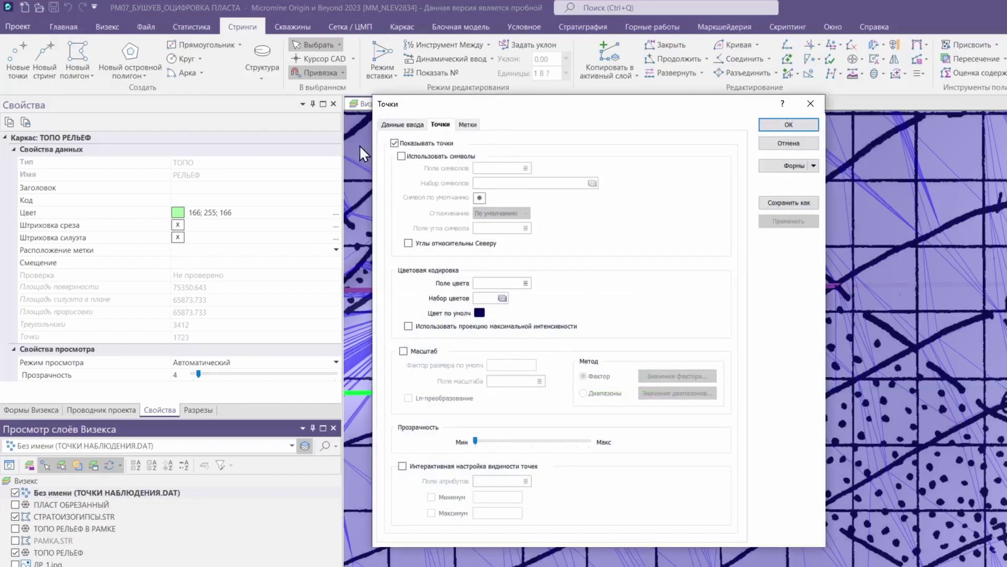
click(401, 156)
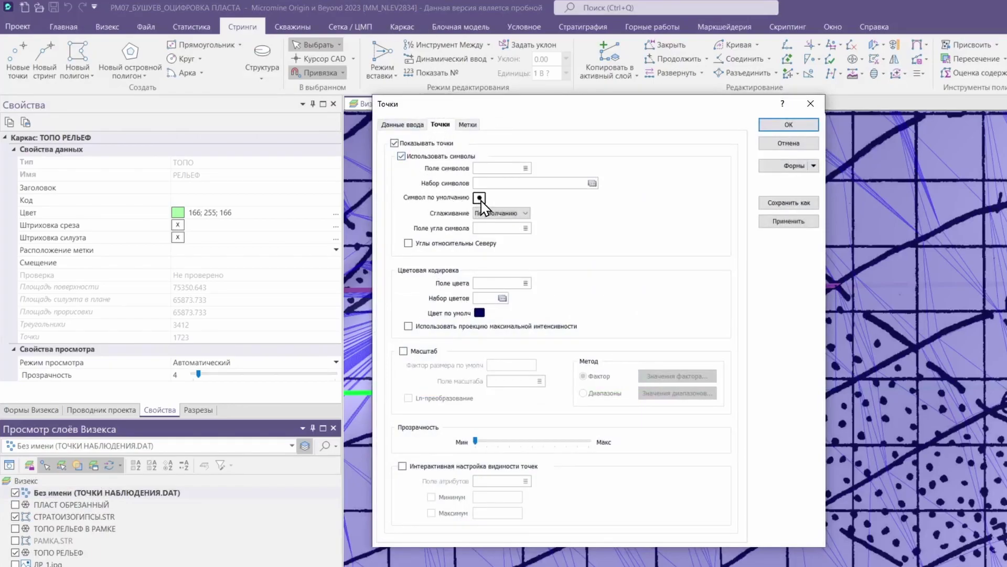
click(479, 198)
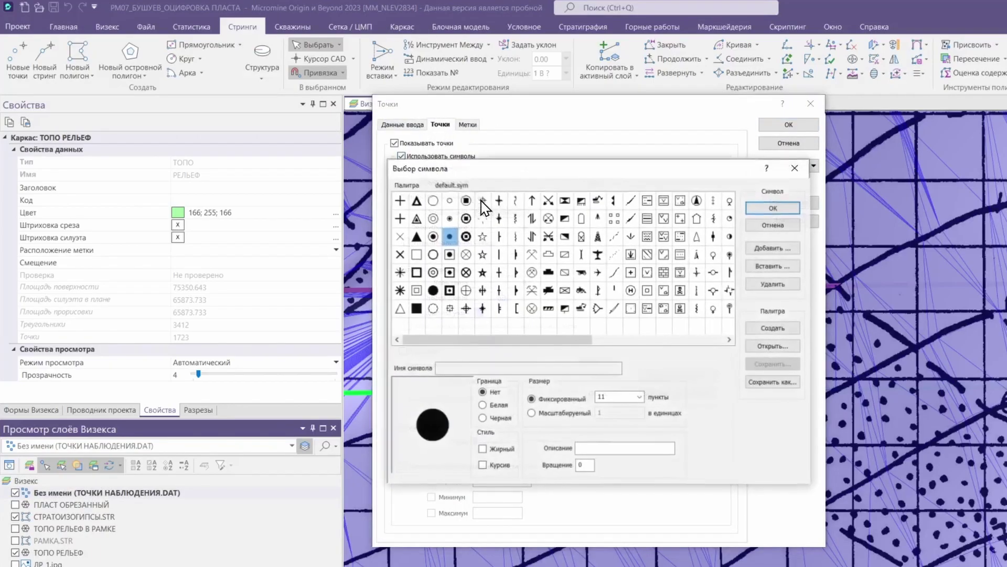
click(728, 339)
click(728, 339)
click(728, 340)
click(728, 340)
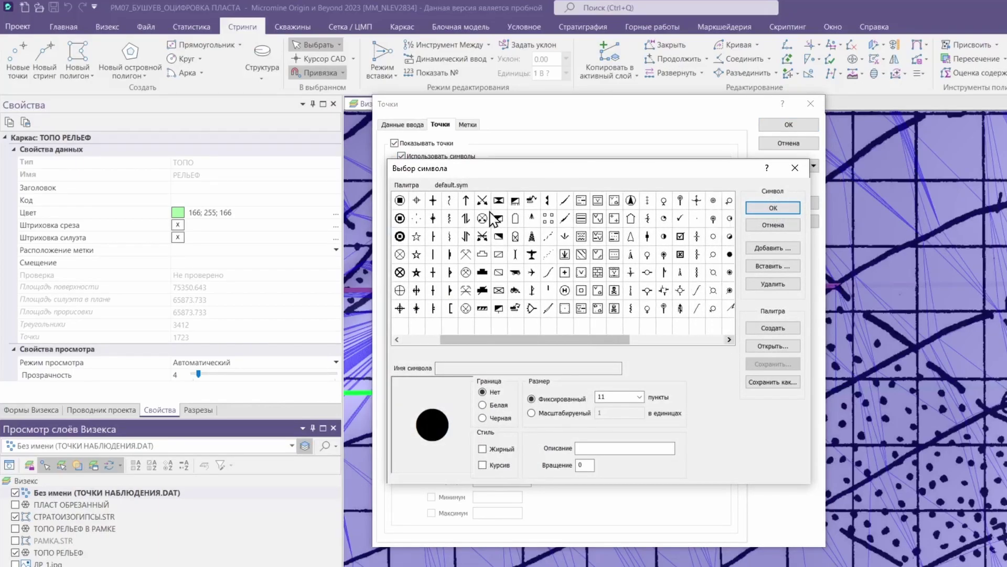
click(629, 255)
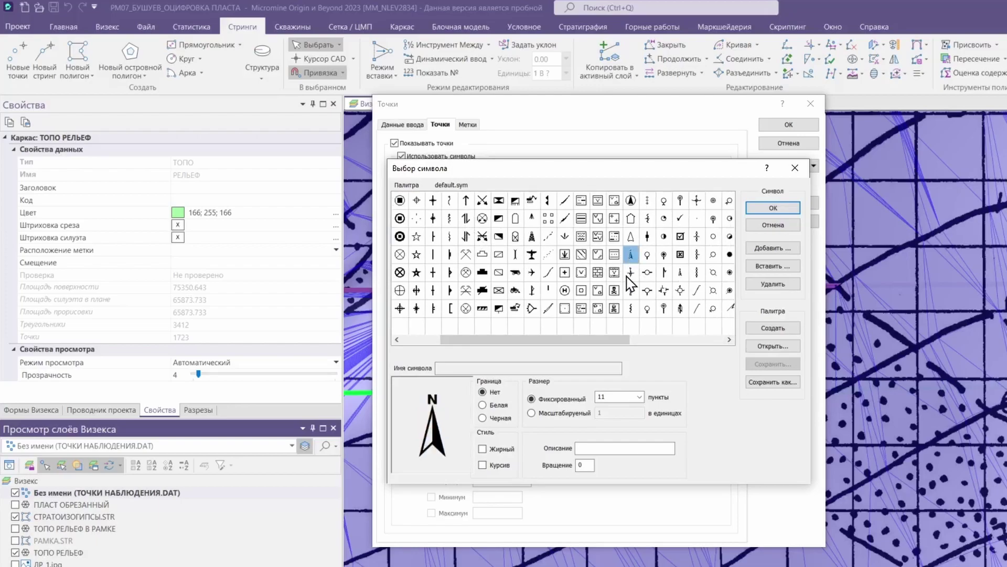
click(622, 402)
text(22)
click(772, 208)
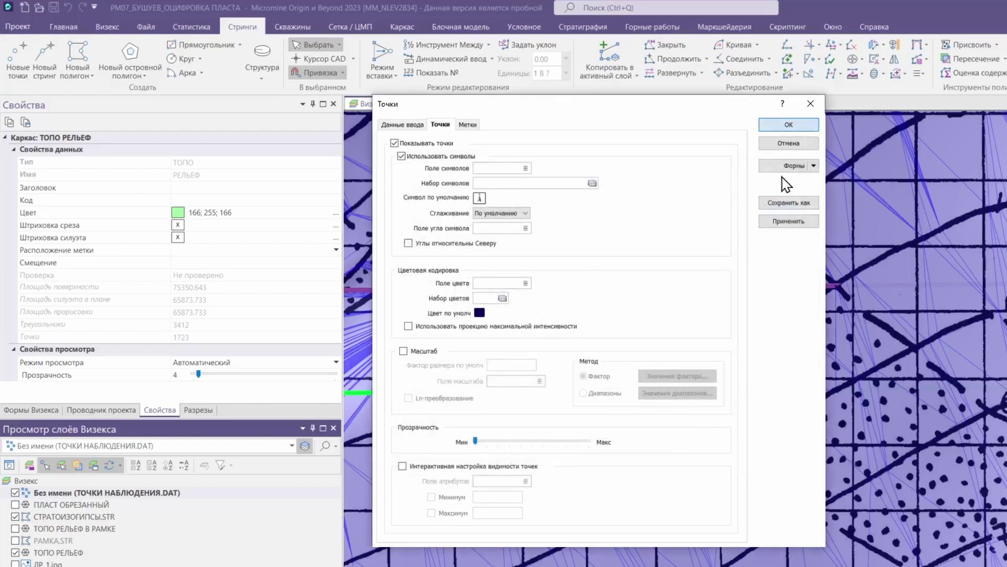
key(Return)
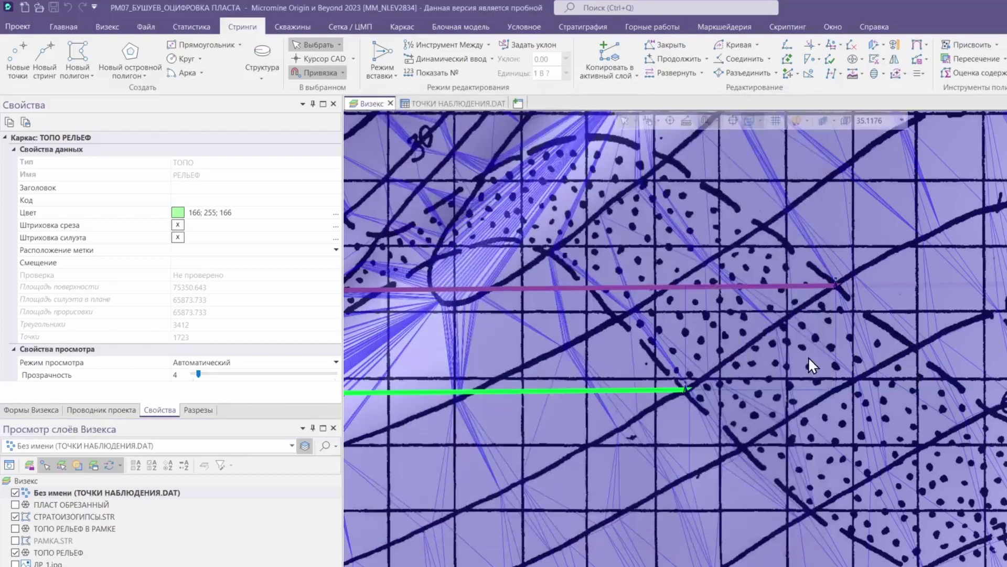
Hide the СТРАТОИЗОГИПСЫ.STR and ТОПО РЕЛЬЕФ layers and show the scanned map image beneath the observation points.
scroll(839, 298, down, 5)
key(Escape)
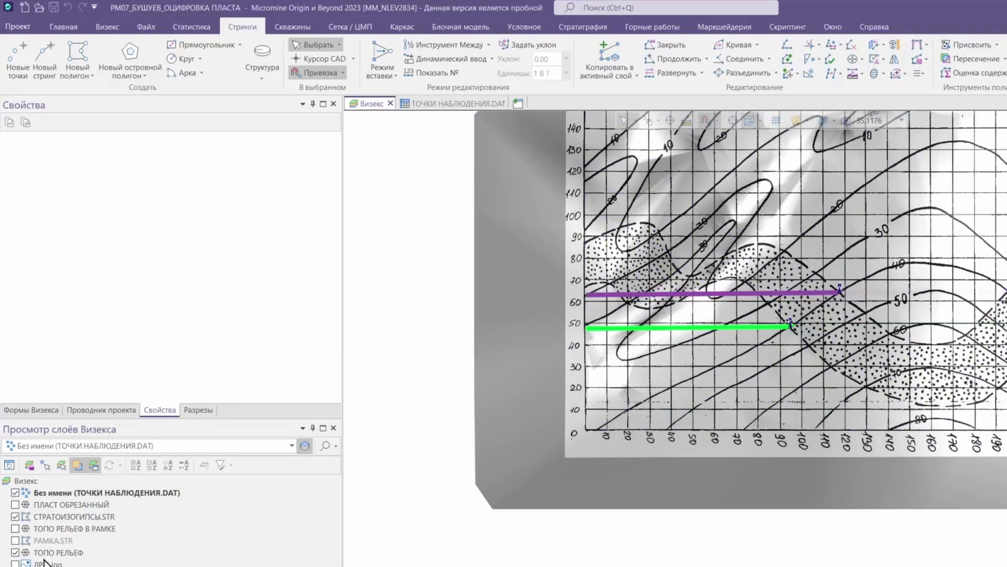
click(15, 516)
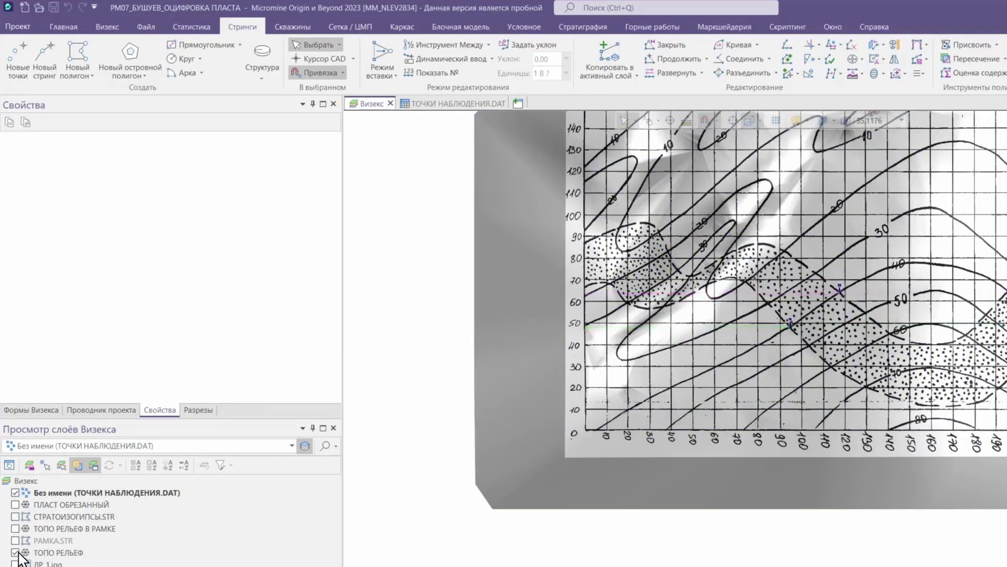
click(16, 552)
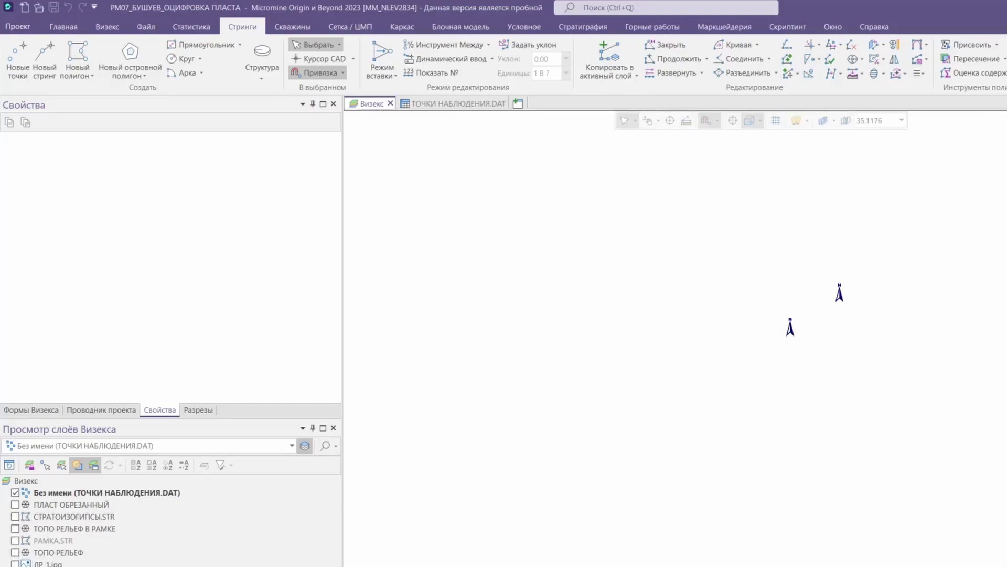
click(15, 564)
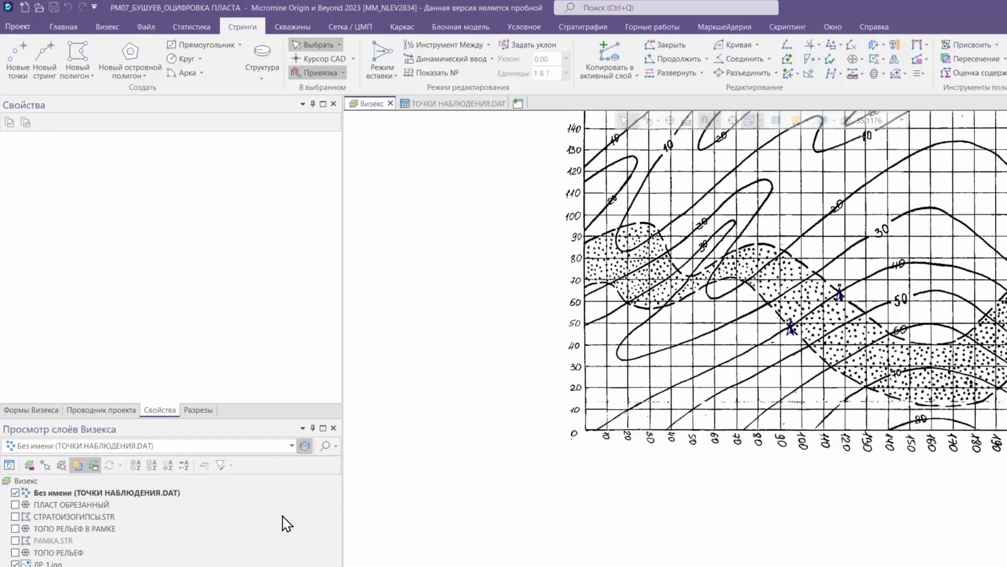
Change the observation points' default colour to green (0; 255; 0) and their symbol size to 36 points.
click(791, 327)
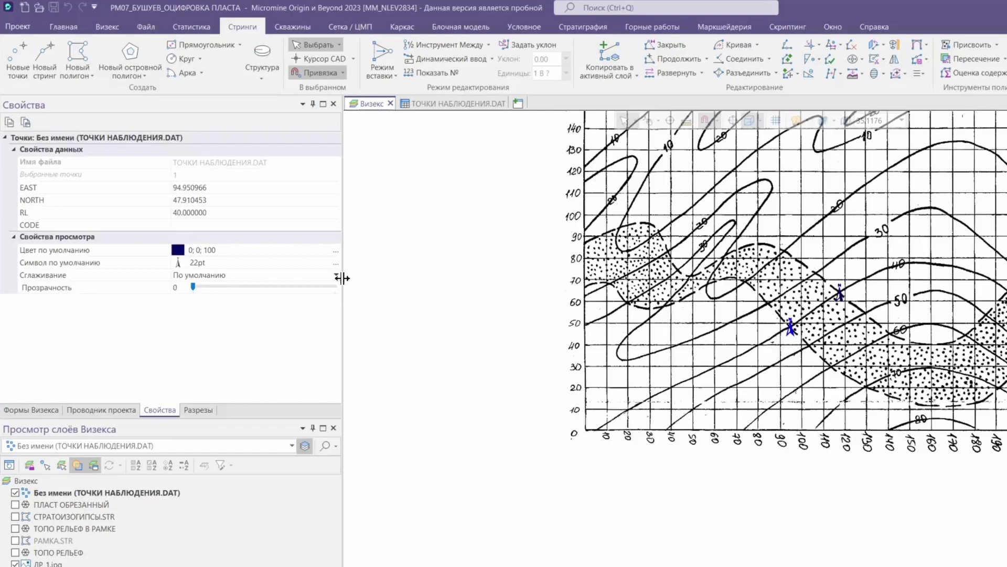
click(179, 249)
double_click(517, 225)
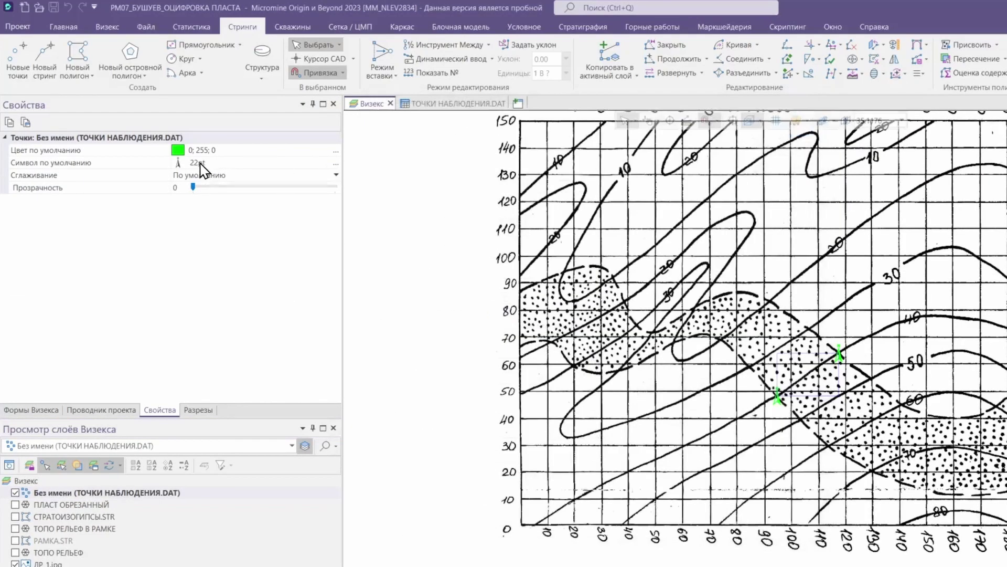
click(202, 169)
click(200, 165)
click(639, 396)
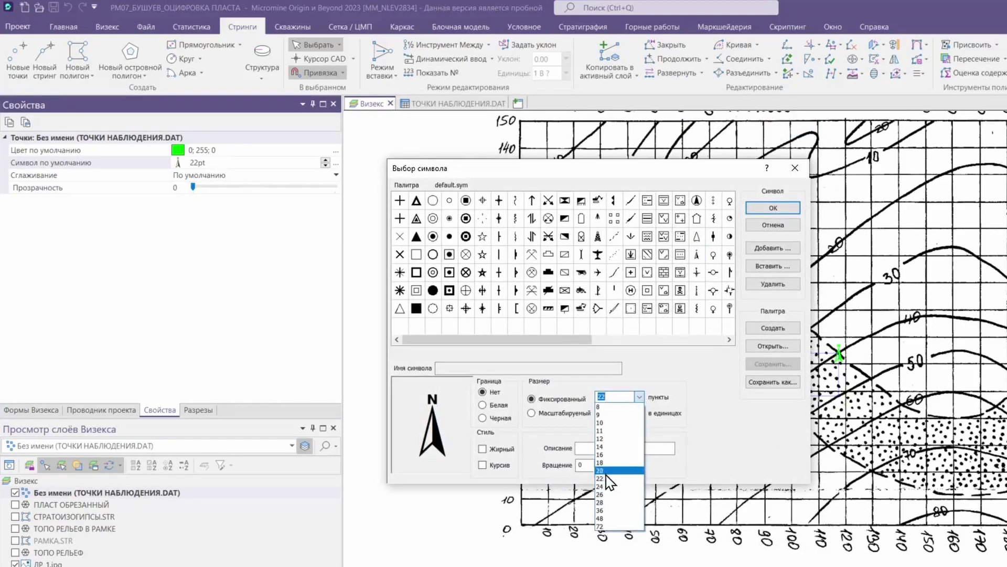
click(617, 499)
key(Return)
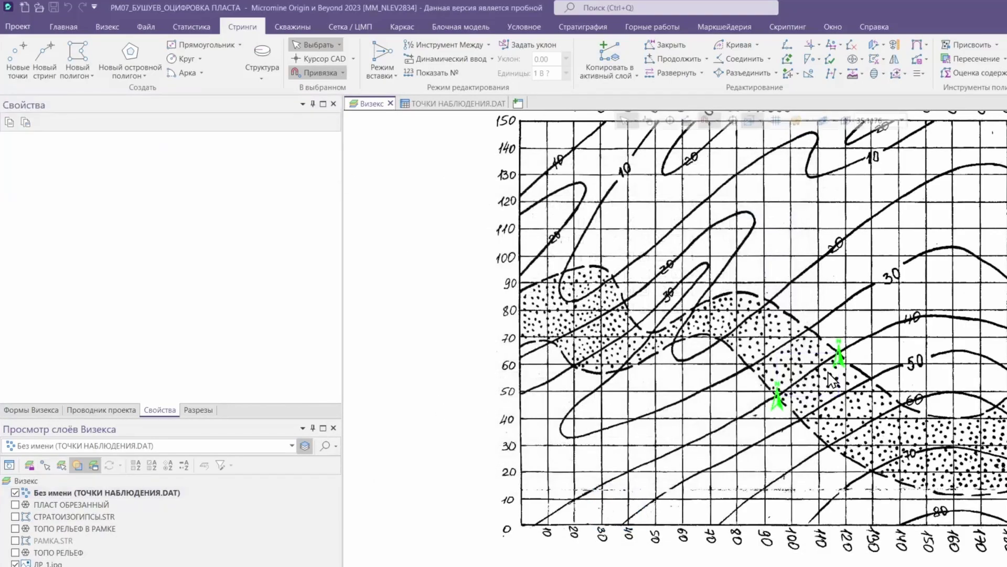
Set CODE to ПОДОШВА for the lower observation point and КРОВЛЯ for the upper one, and save the layer.
click(841, 361)
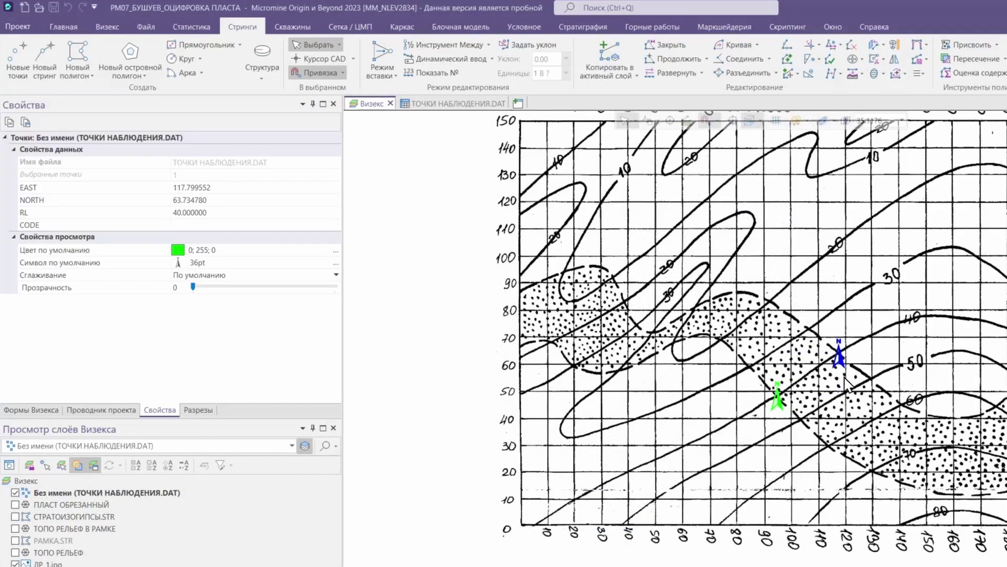
click(779, 408)
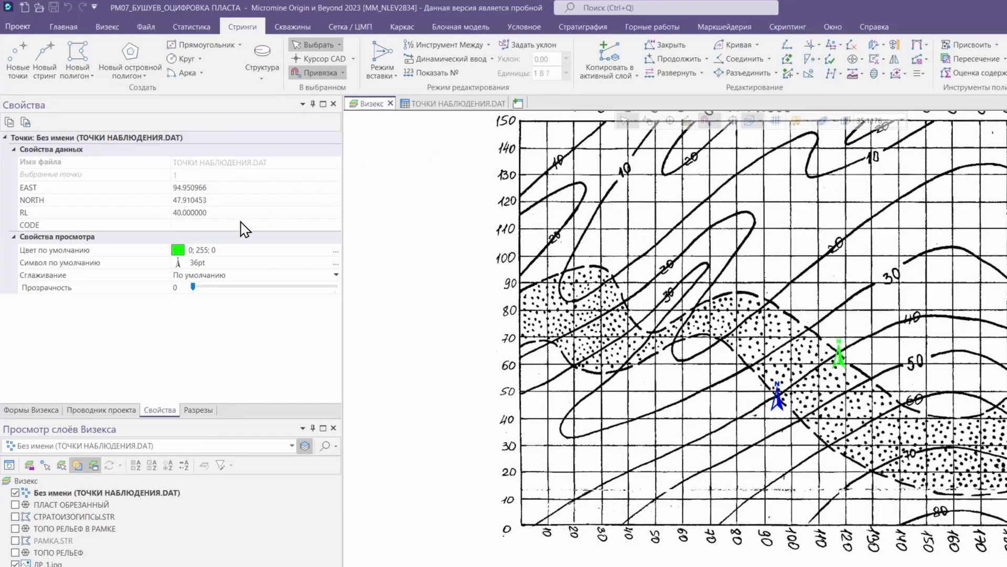
click(189, 226)
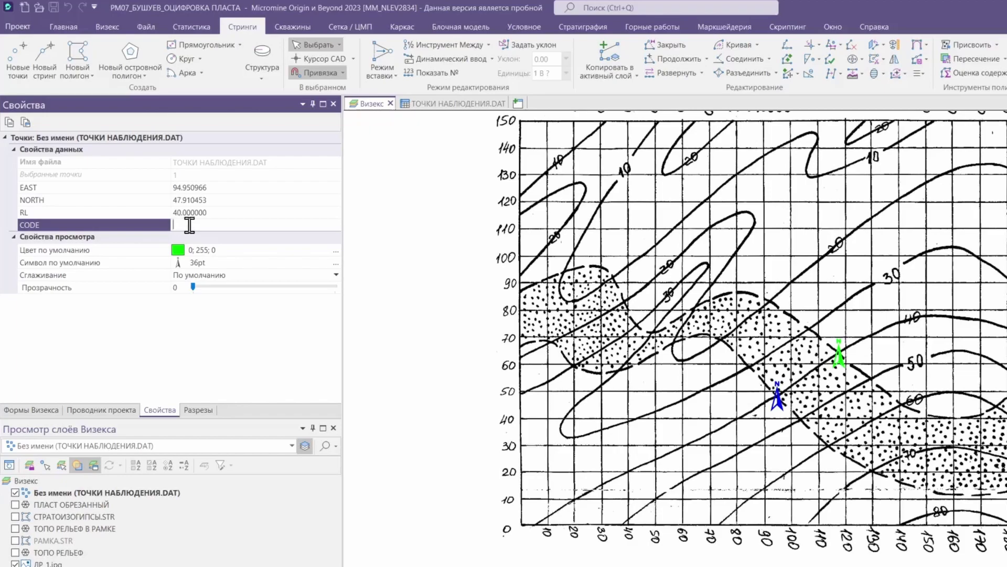
text(ПОДОШВА)
click(838, 361)
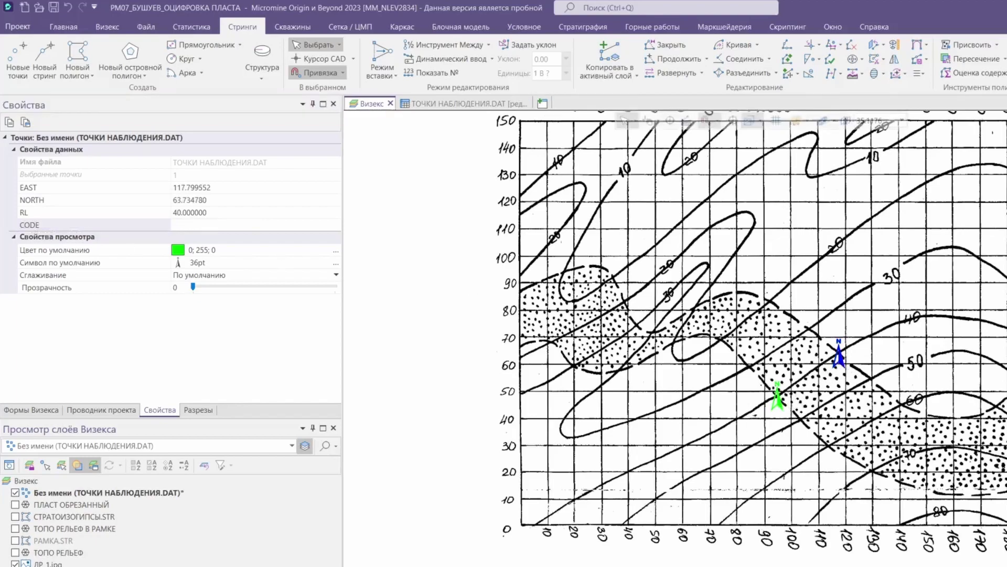
click(214, 226)
text(КРОВЛЯ)
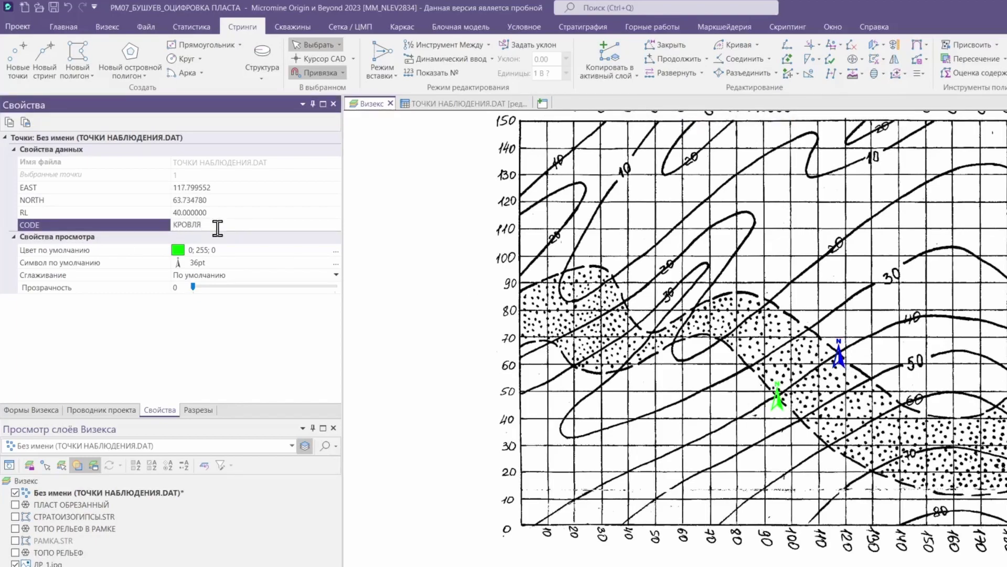
click(758, 201)
key(ctrl+s)
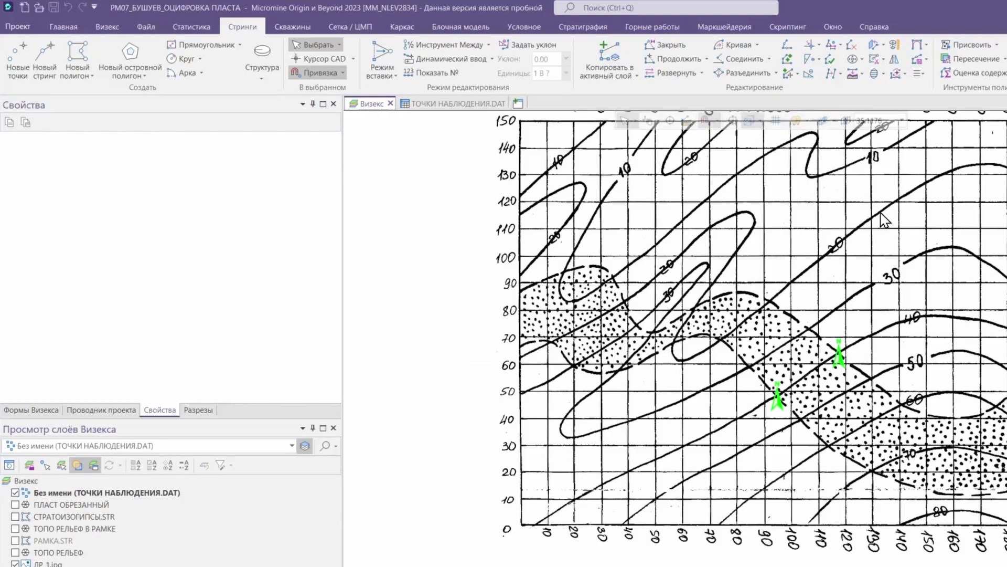
Start creating a plane wireframe from points and load ТОЧКИ НАБЛЮДЕНИЯ of type ДАННЫЕ as the points file.
click(350, 33)
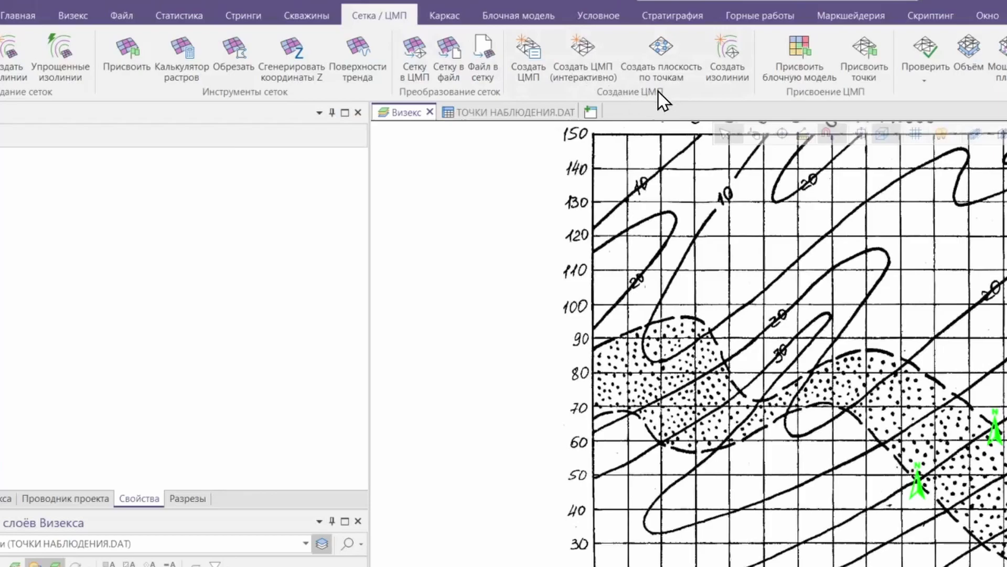
click(663, 50)
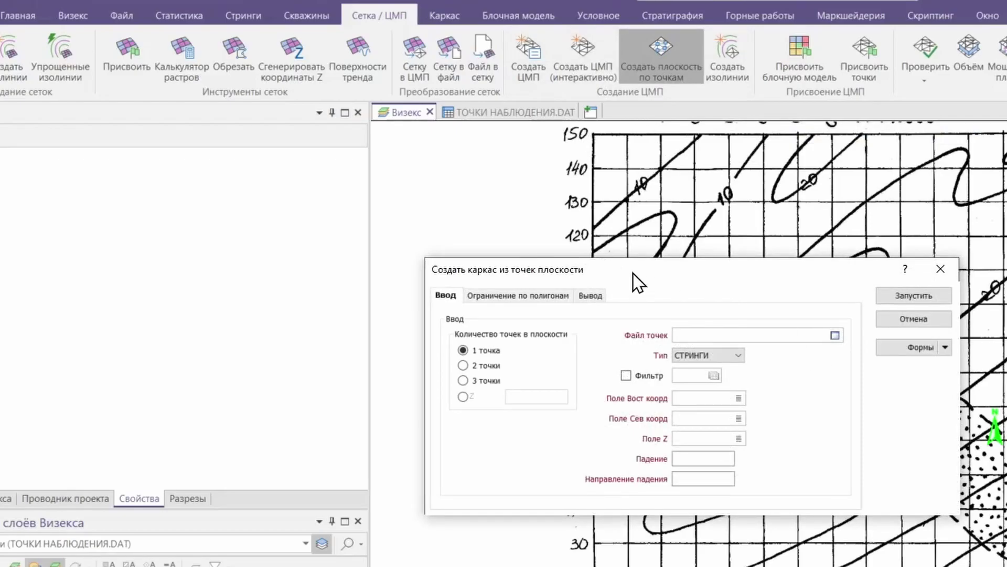
drag(633, 274, 528, 237)
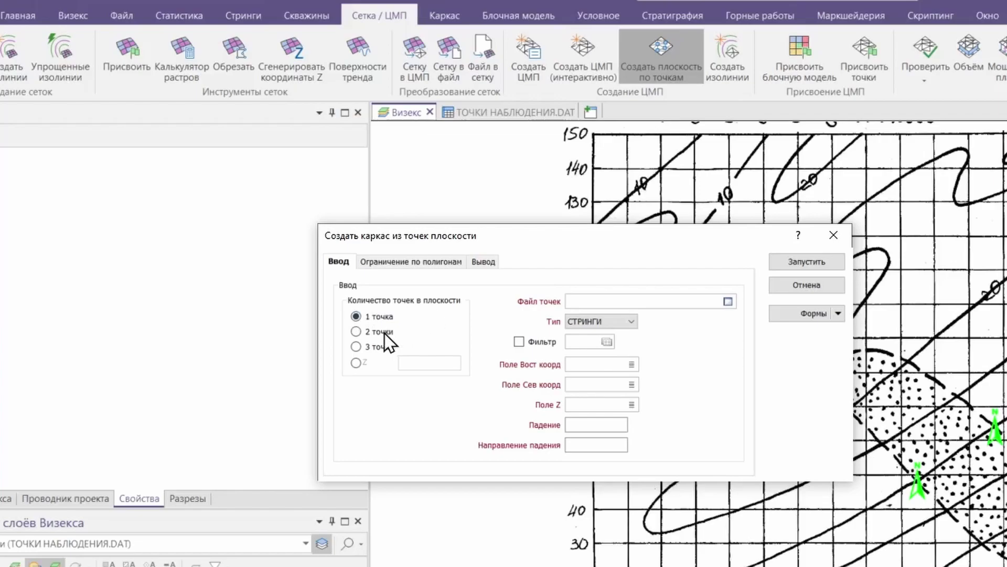
double_click(587, 303)
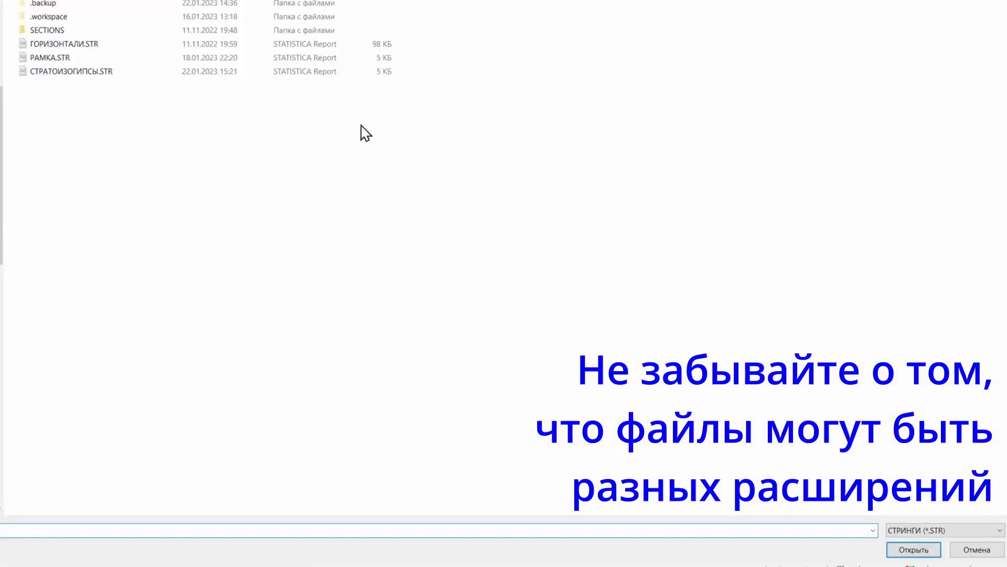
click(898, 535)
click(911, 547)
double_click(96, 48)
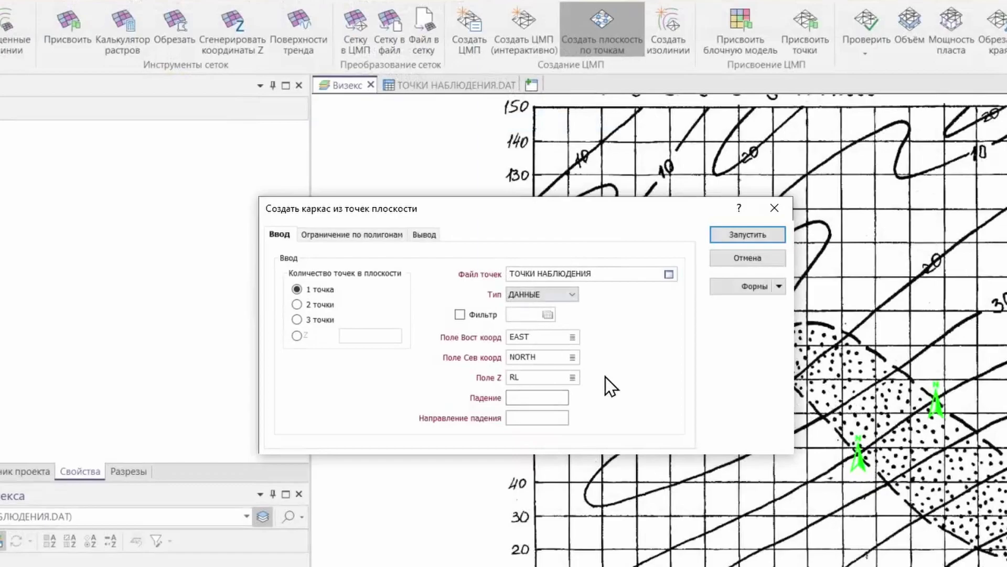
Set the plane's dip to 47 and dip direction to 0, and open its polygon restriction settings.
click(540, 336)
click(549, 377)
click(535, 396)
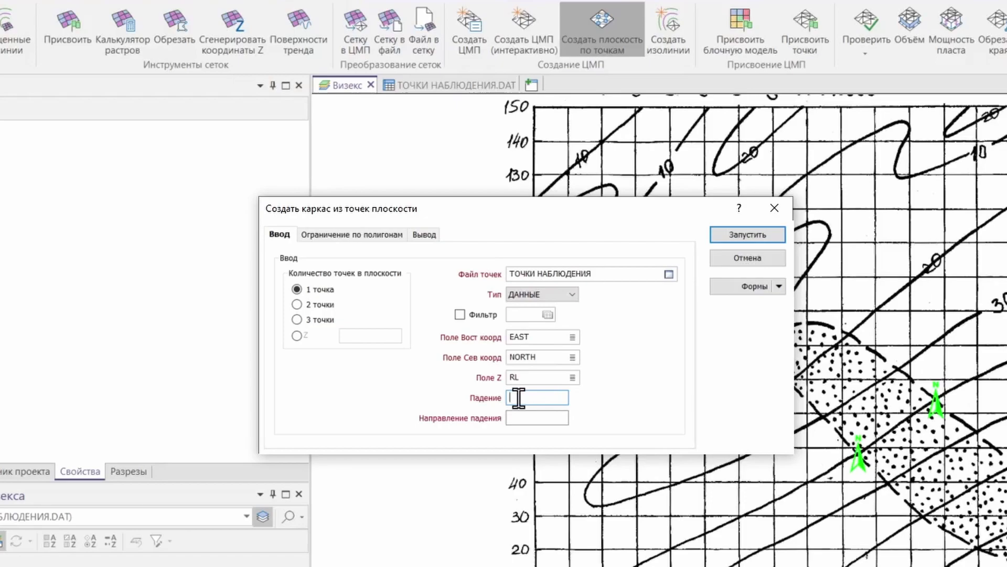
text(47)
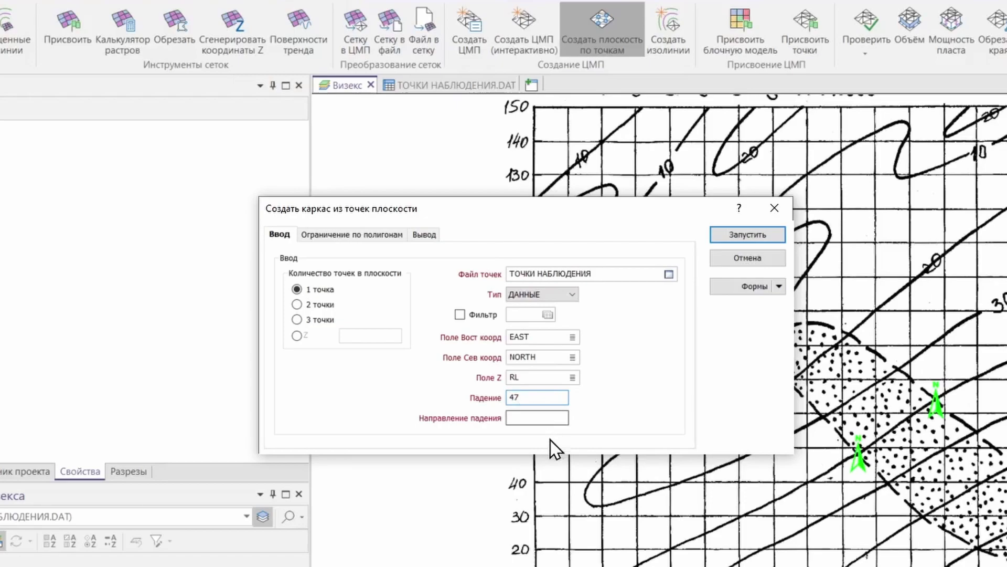
click(528, 417)
text(0)
click(512, 397)
key(End)
click(528, 400)
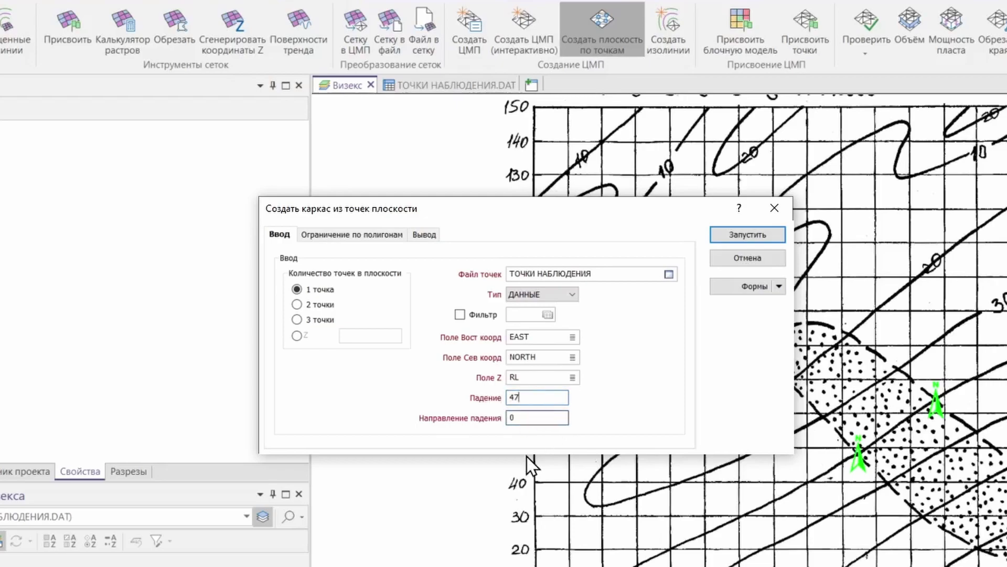
click(544, 420)
click(533, 398)
click(533, 416)
click(366, 237)
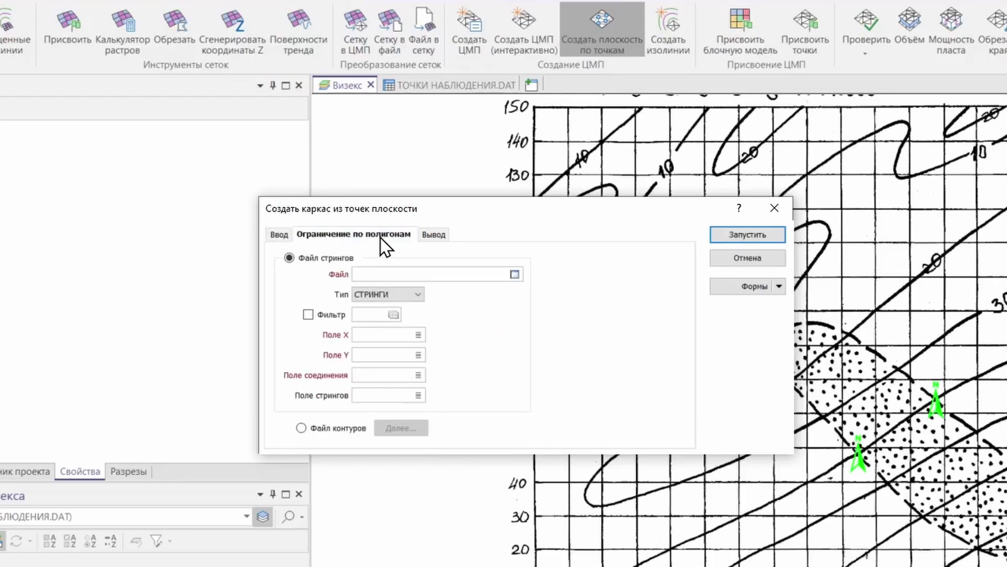
Restrict the plane by the РАМКА string file, using EAST as the X field and NORTH as the Y field.
double_click(379, 273)
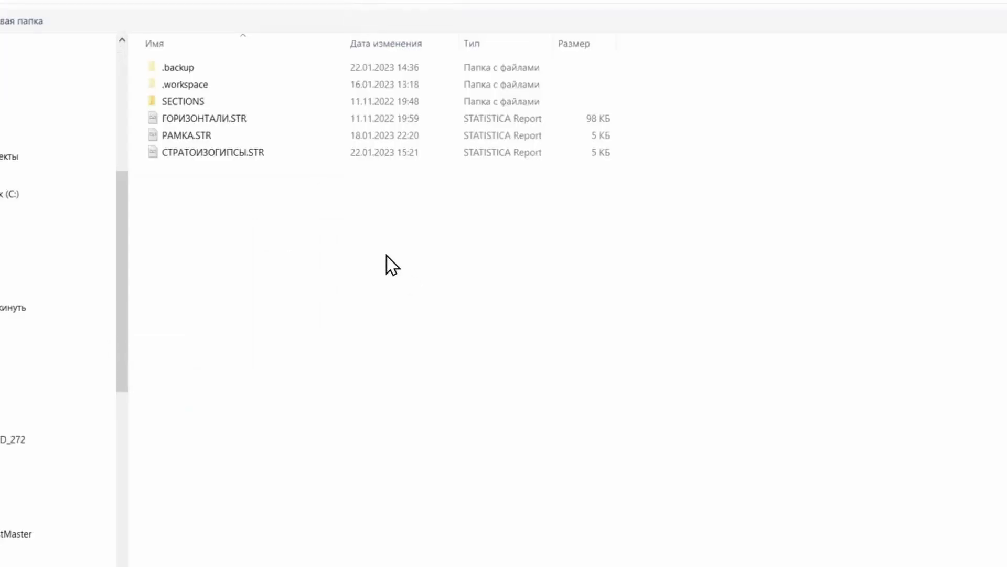
double_click(199, 136)
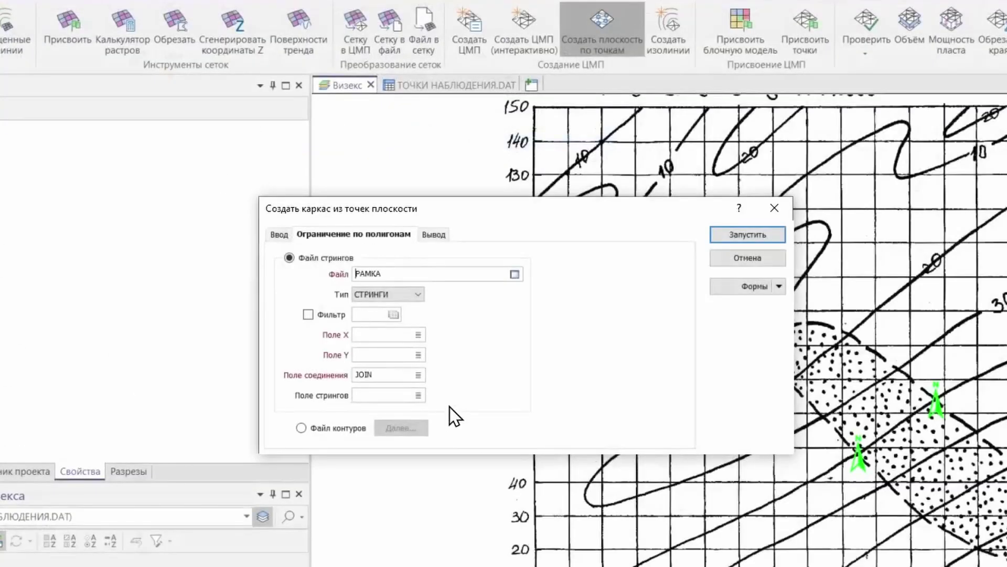
double_click(380, 334)
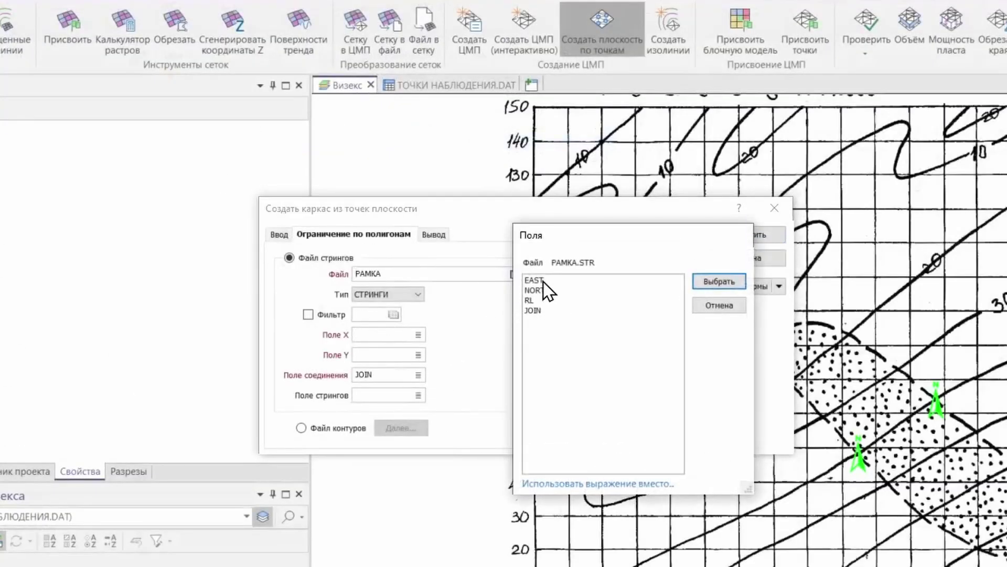
double_click(543, 281)
double_click(386, 355)
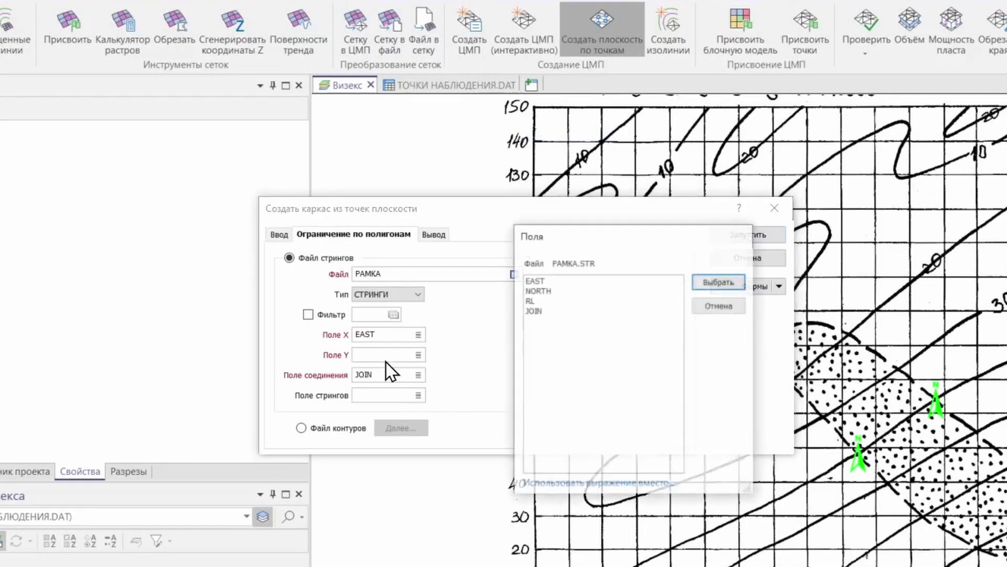
double_click(545, 289)
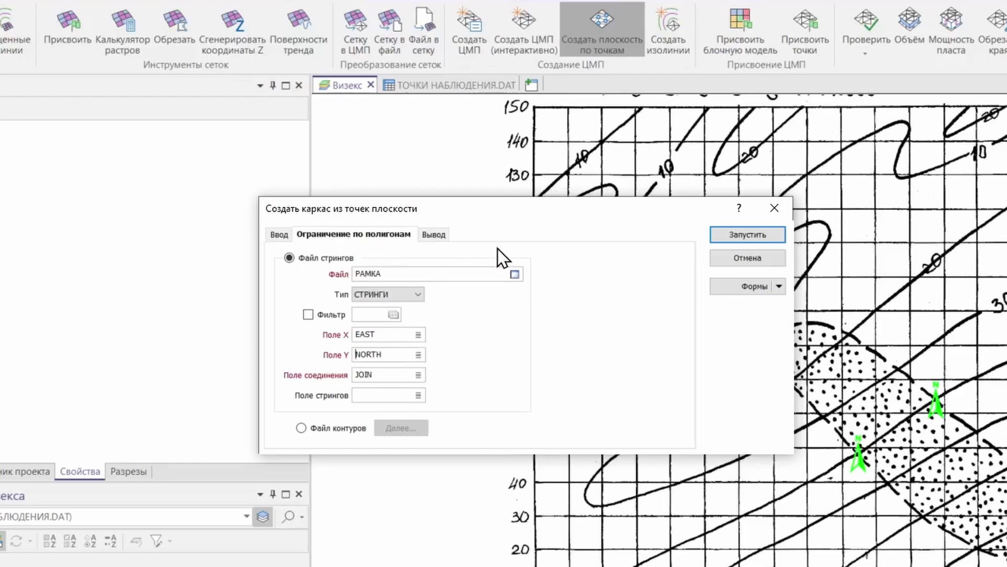
Set the output wireframe's type to DTM and its name to КРОВЛЯ, and enable autoload.
click(436, 234)
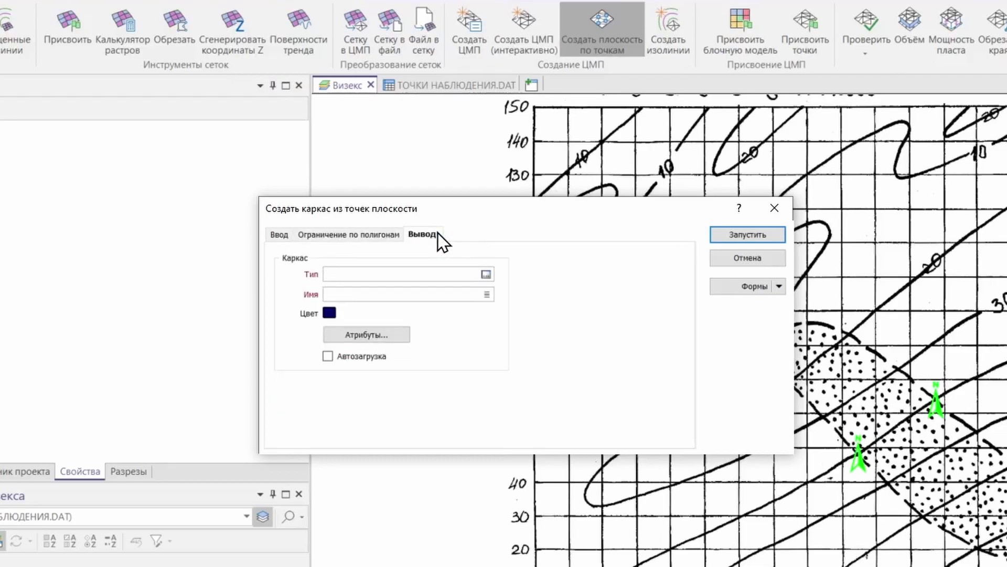
double_click(362, 274)
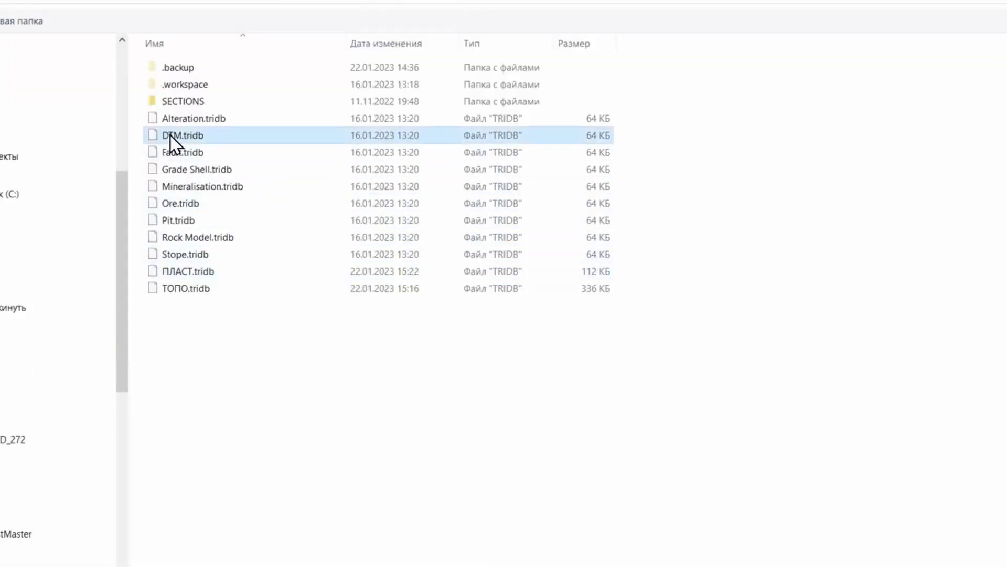
double_click(170, 136)
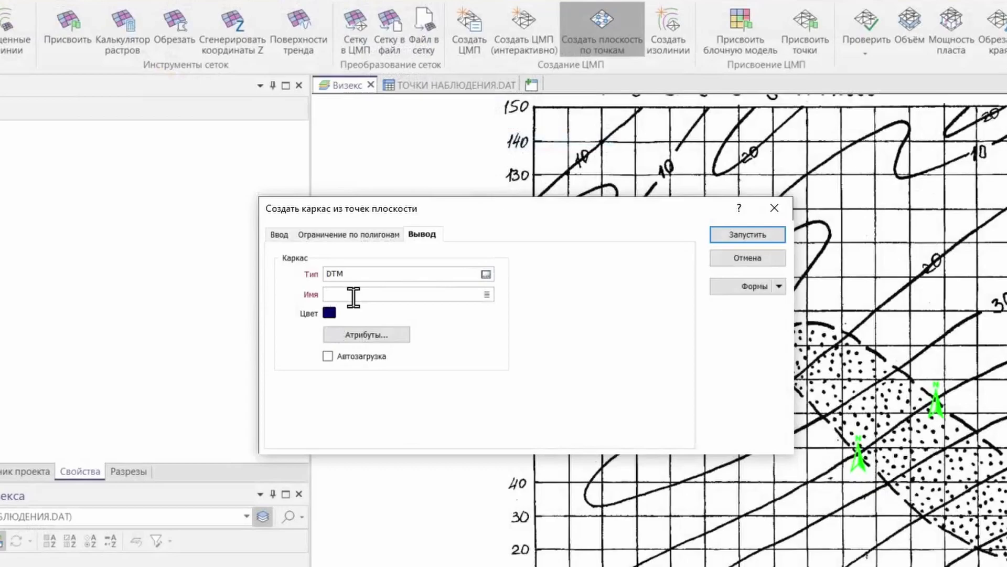
text(КРОВЛЯ)
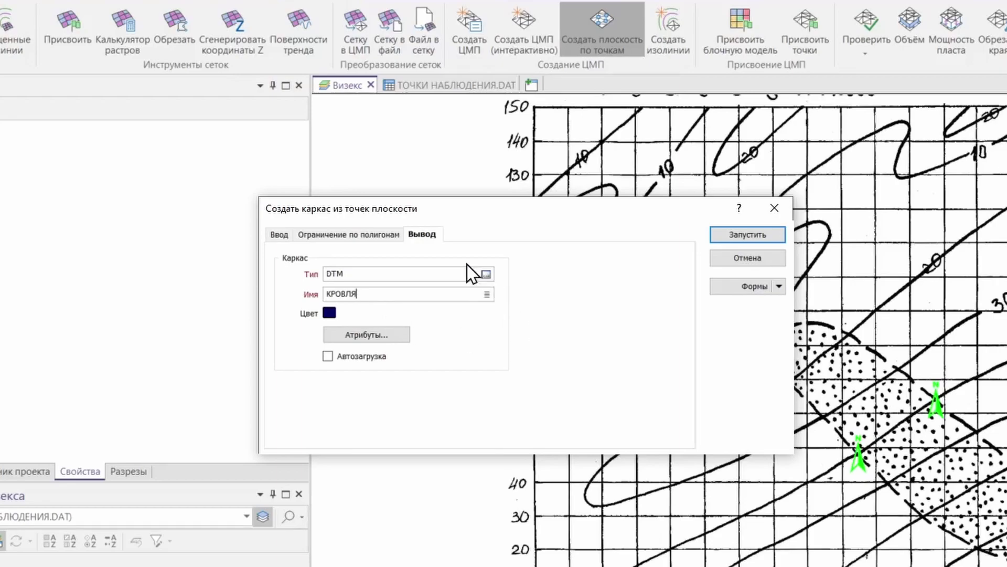
drag(586, 224, 545, 186)
click(300, 334)
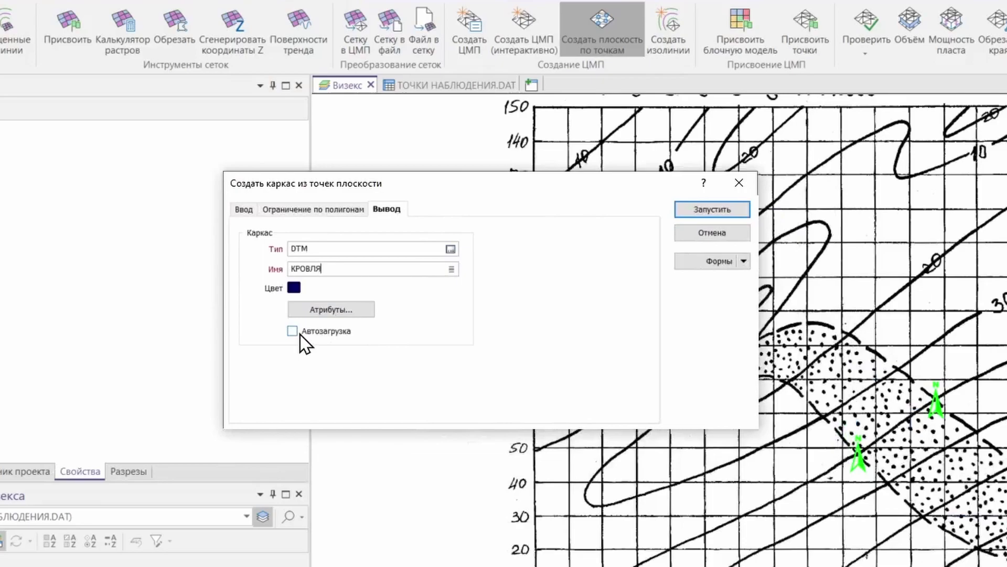
drag(416, 181, 447, 196)
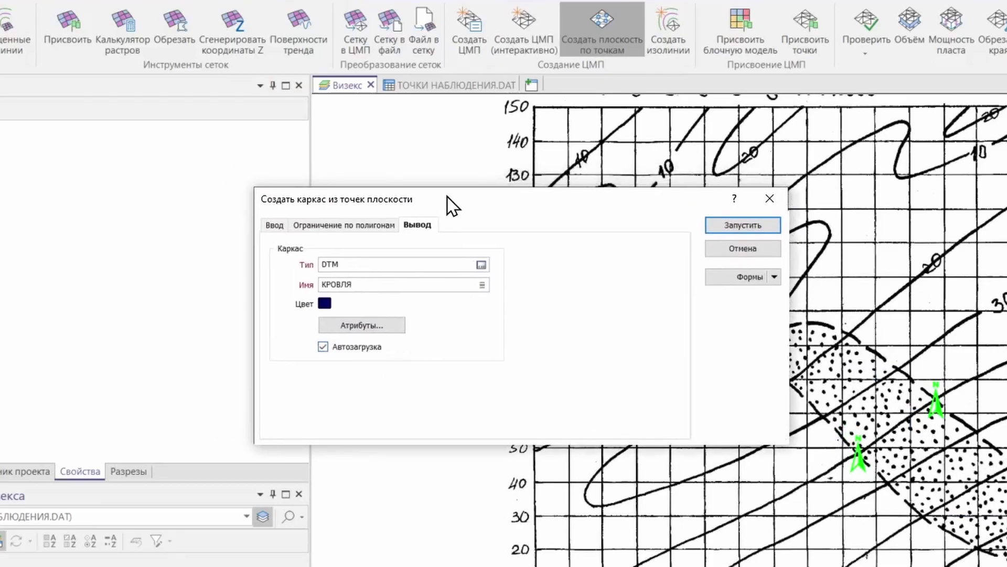
Define a filter on the input points where CODE equals КРОВЛЯ, and save it as a form titled КРОВЛЯ.
click(273, 225)
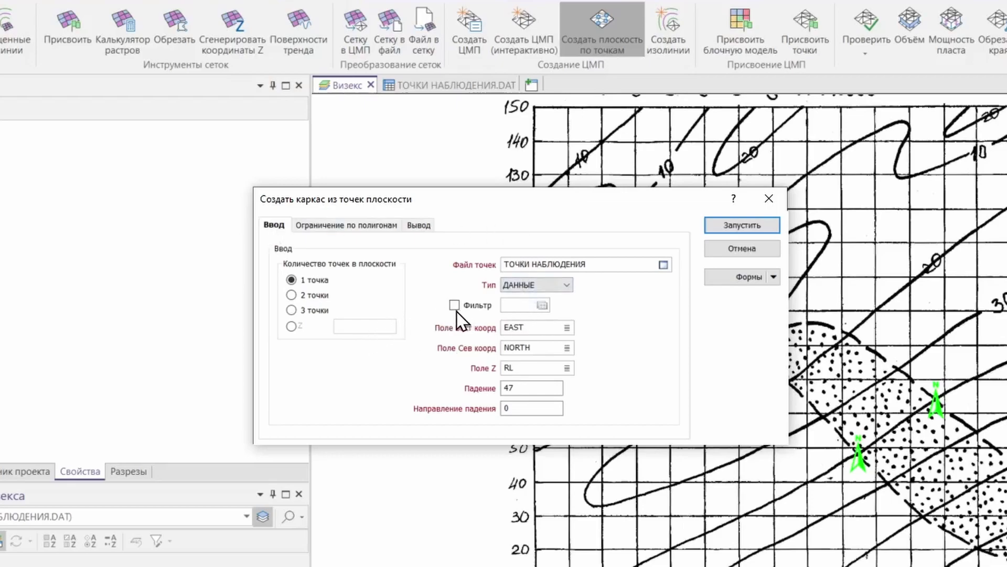
double_click(519, 305)
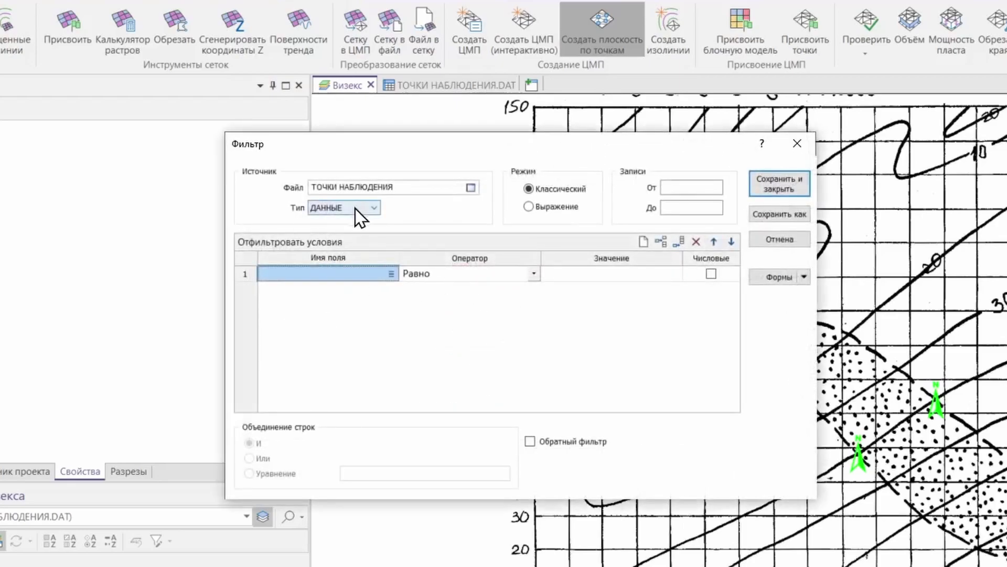
double_click(332, 272)
double_click(526, 311)
double_click(585, 272)
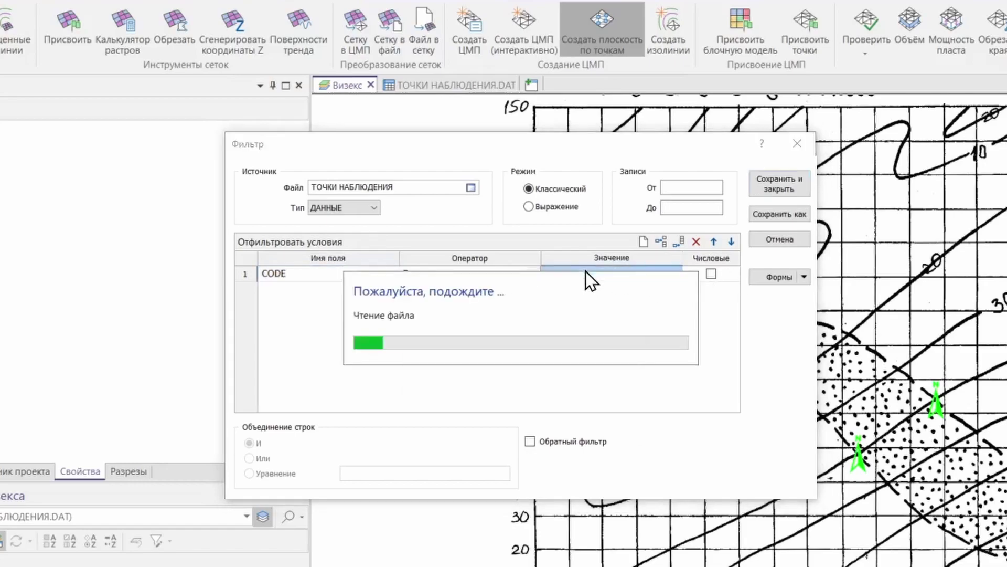
double_click(430, 270)
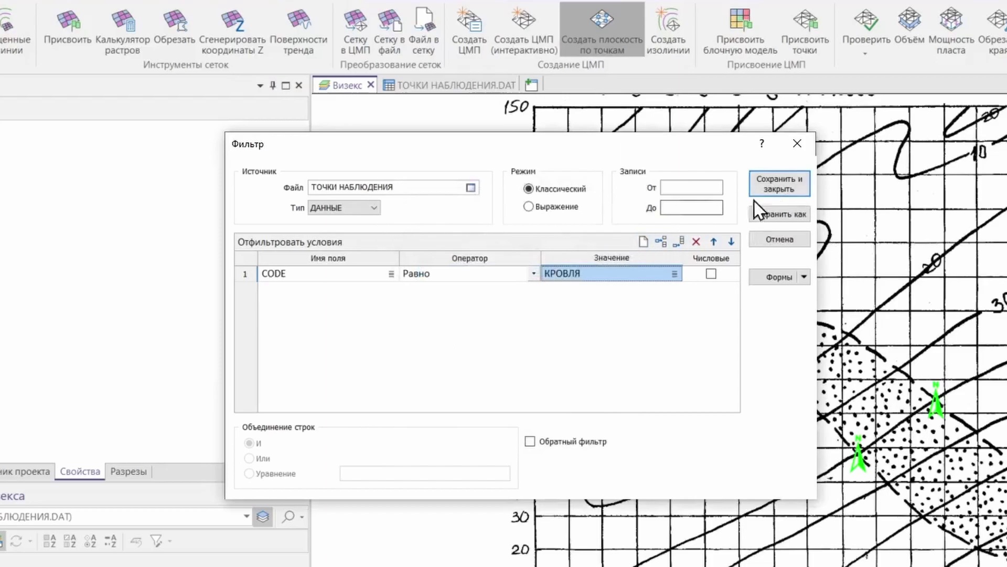
click(795, 217)
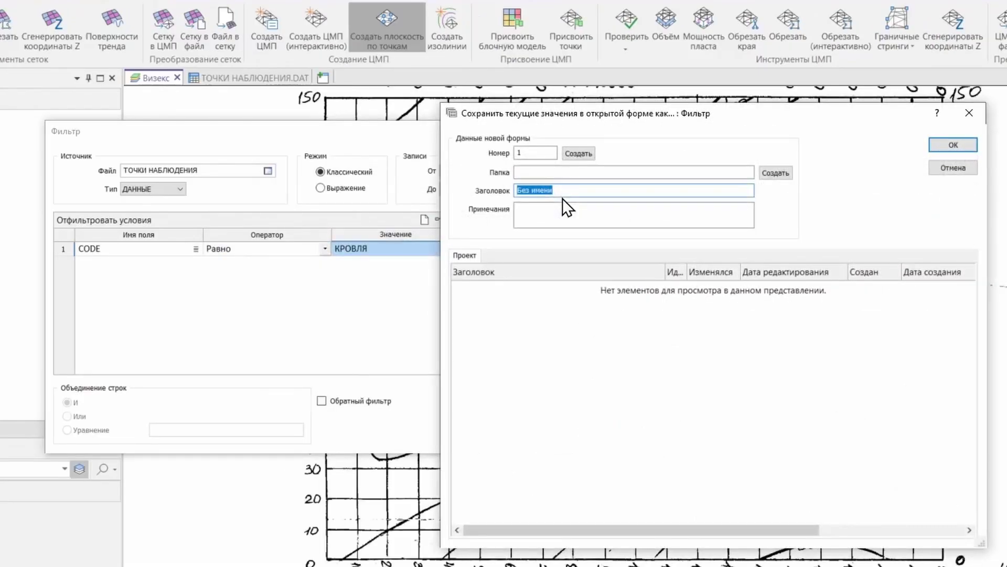
text(КРОВЛЯ)
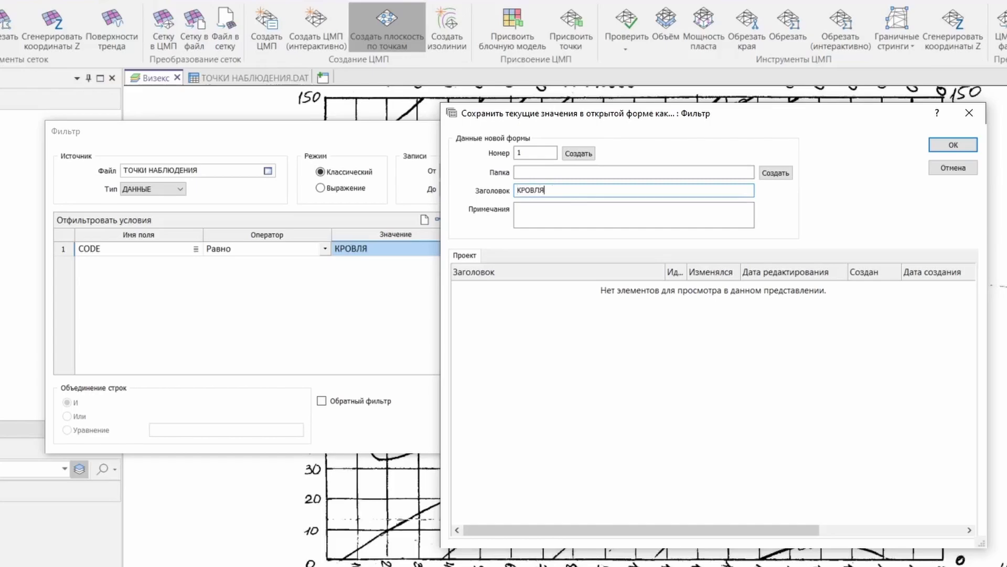
click(947, 148)
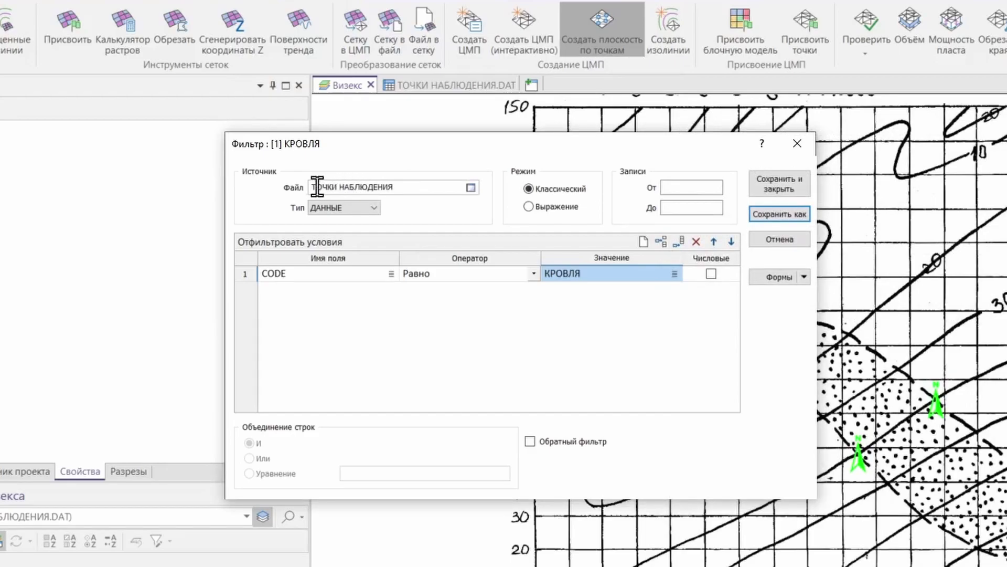
Review the records of the ТОЧКИ НАБЛЮДЕНИЯ file, and apply the КРОВЛЯ filter to the input points.
right_click(374, 187)
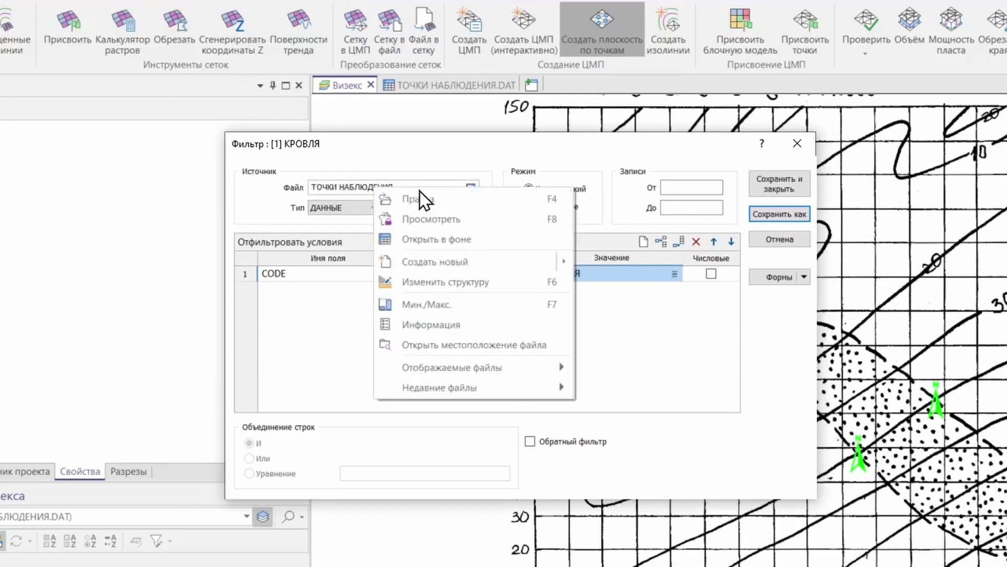
click(436, 218)
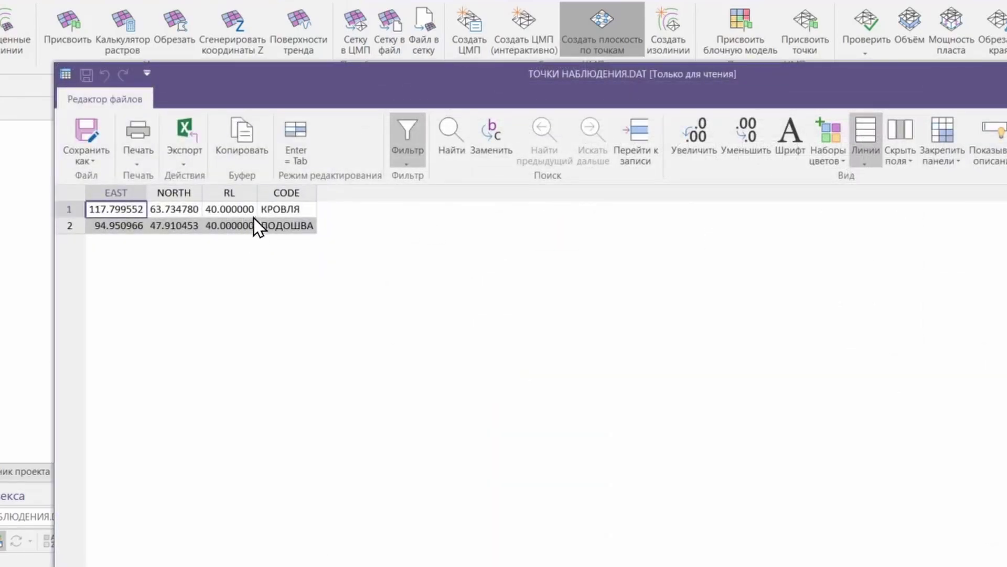
click(263, 210)
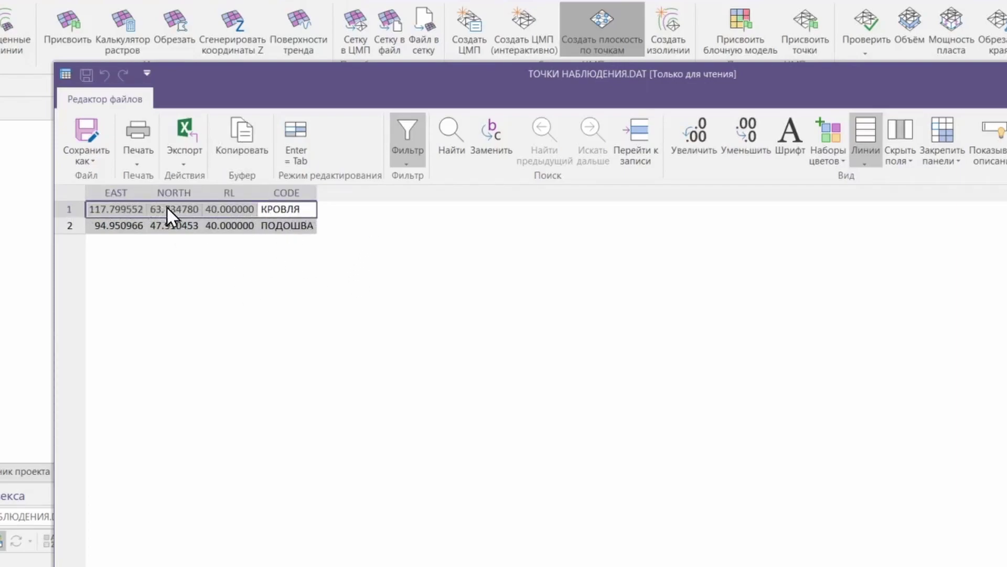
click(297, 226)
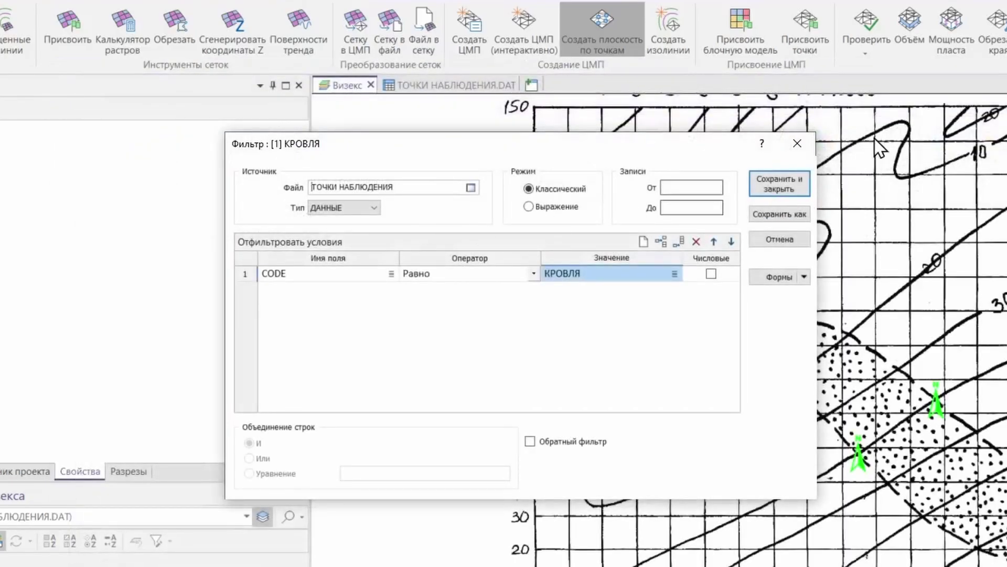
click(794, 187)
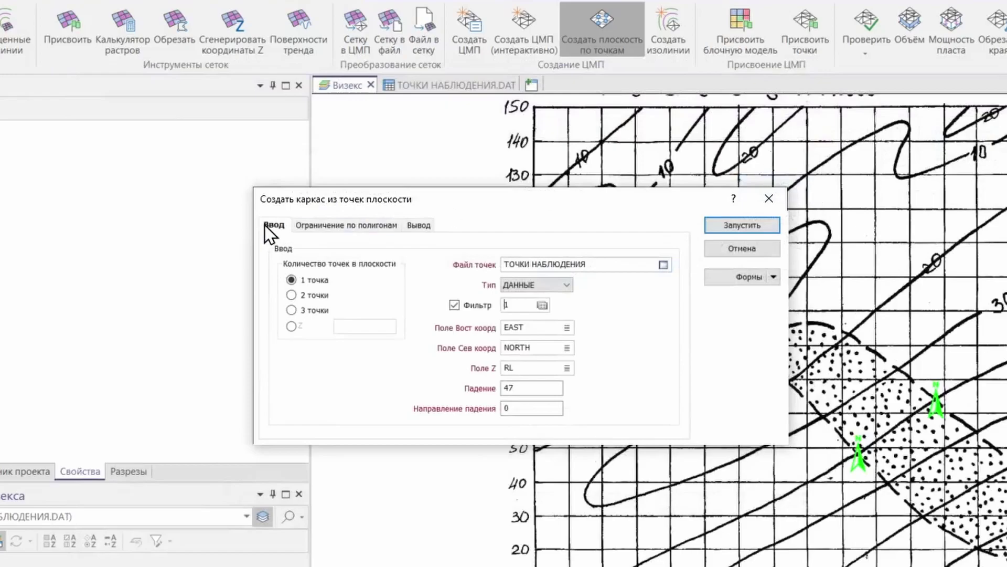
Change the output wireframe's colour to golden yellow and generate the КРОВЛЯ plane.
click(426, 227)
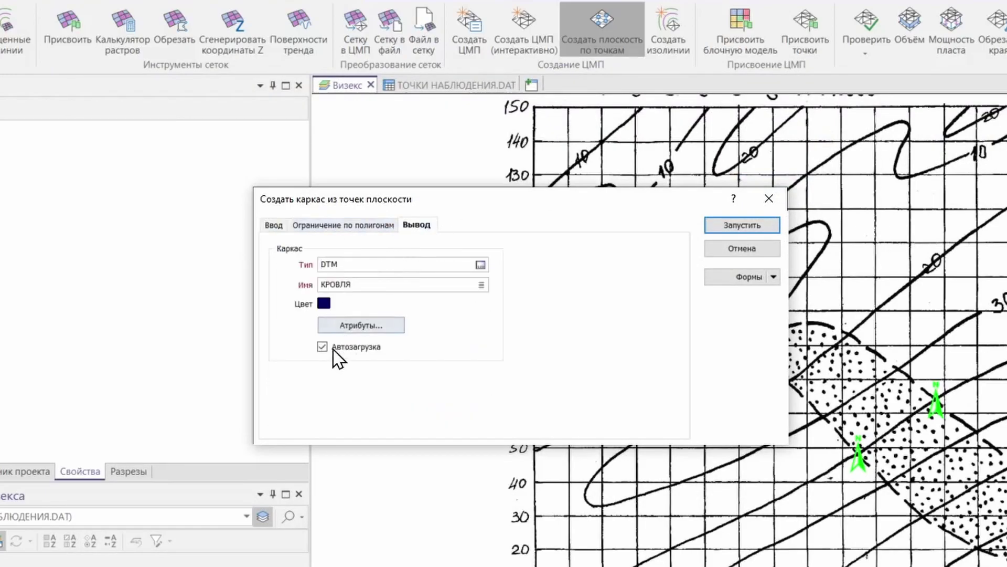
click(324, 304)
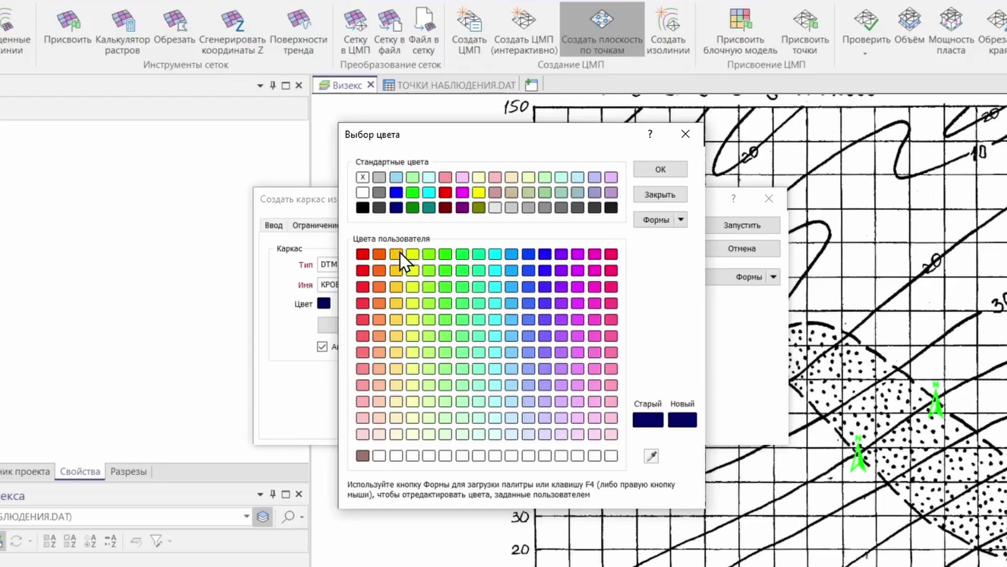
double_click(400, 252)
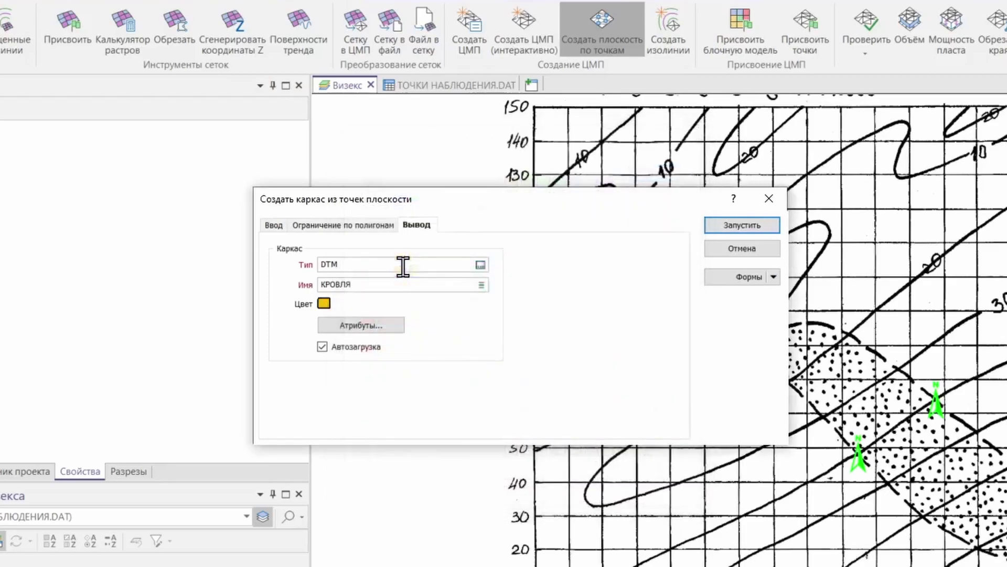
click(730, 226)
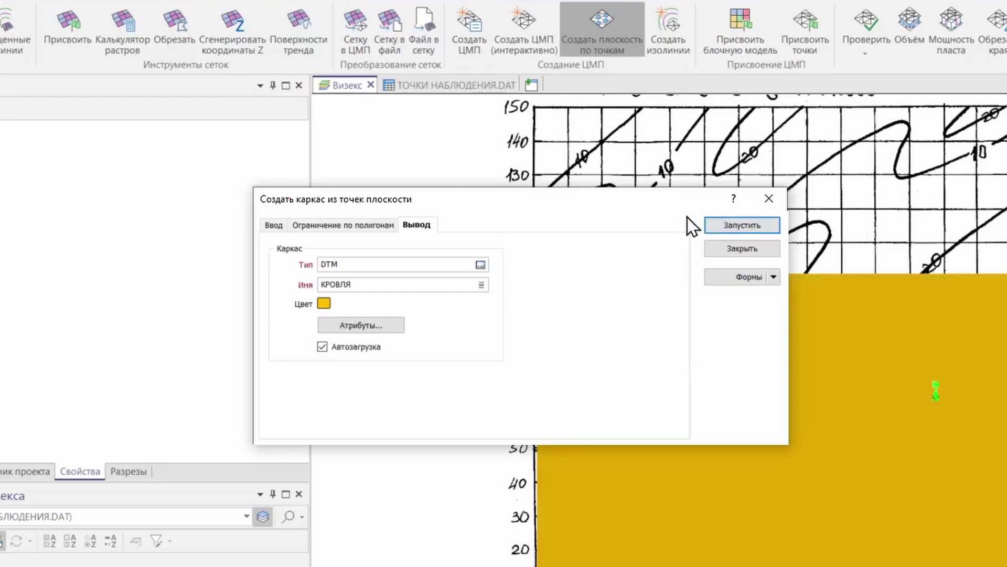
Examine from the side how the КРОВЛЯ plane passes relative to the two observation points.
drag(671, 207, 378, 183)
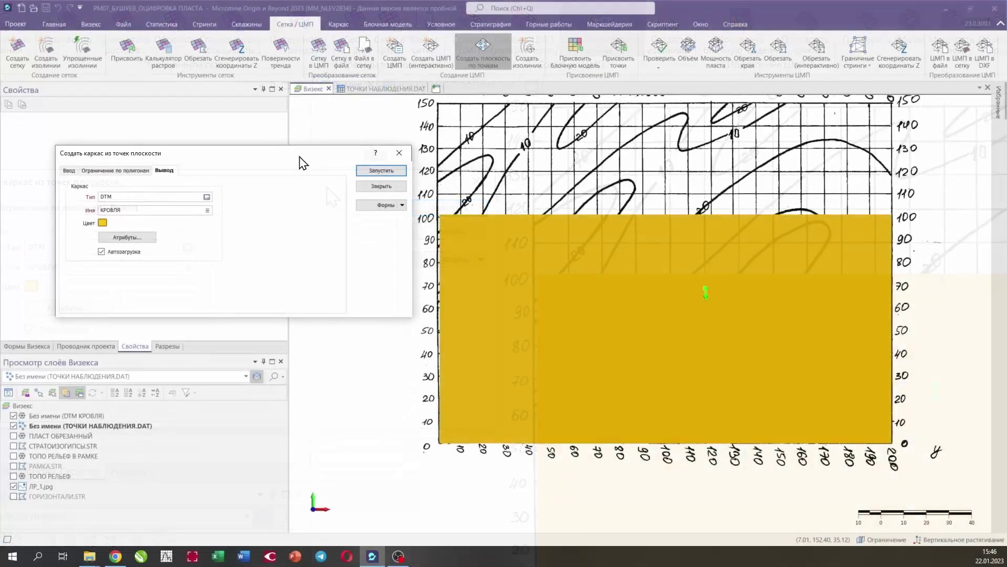
click(381, 171)
middle_drag(946, 405, 494, 147)
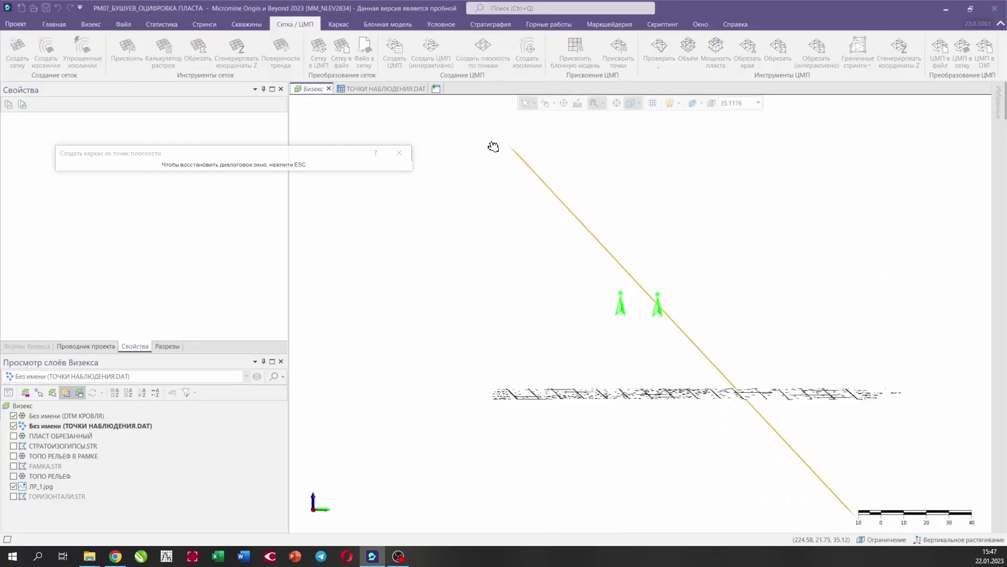
scroll(657, 306, up, 5)
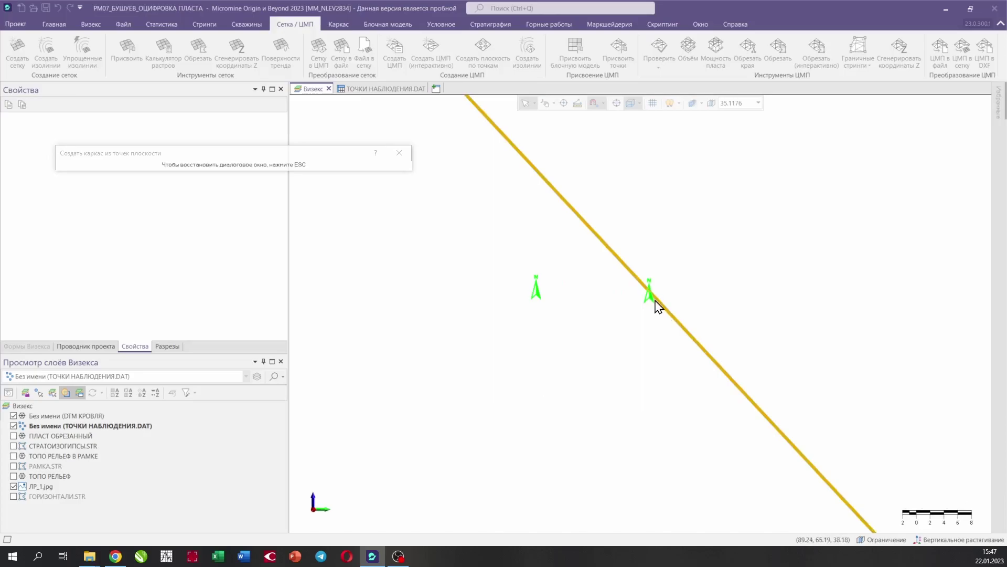
scroll(718, 335, down, 5)
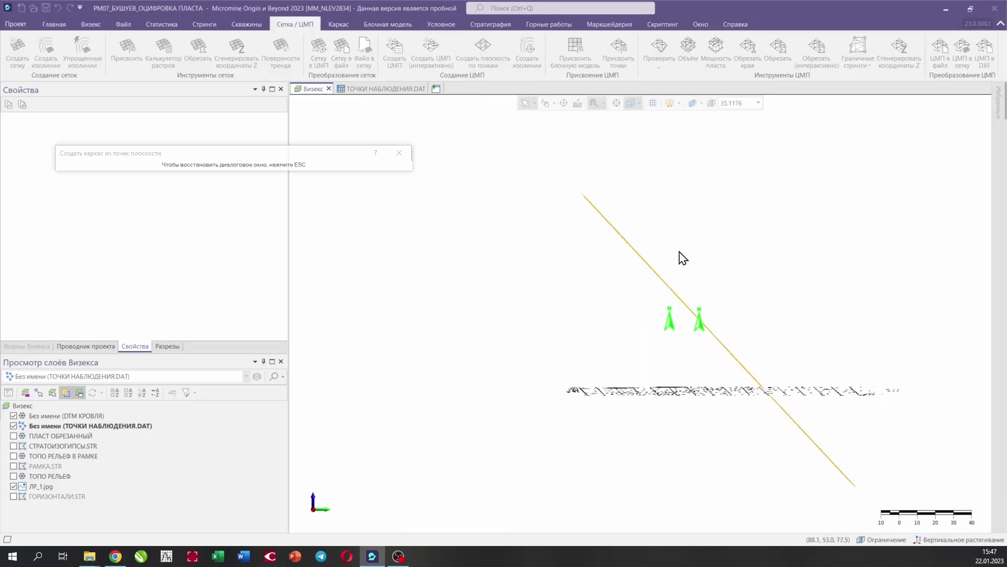
drag(279, 153, 397, 180)
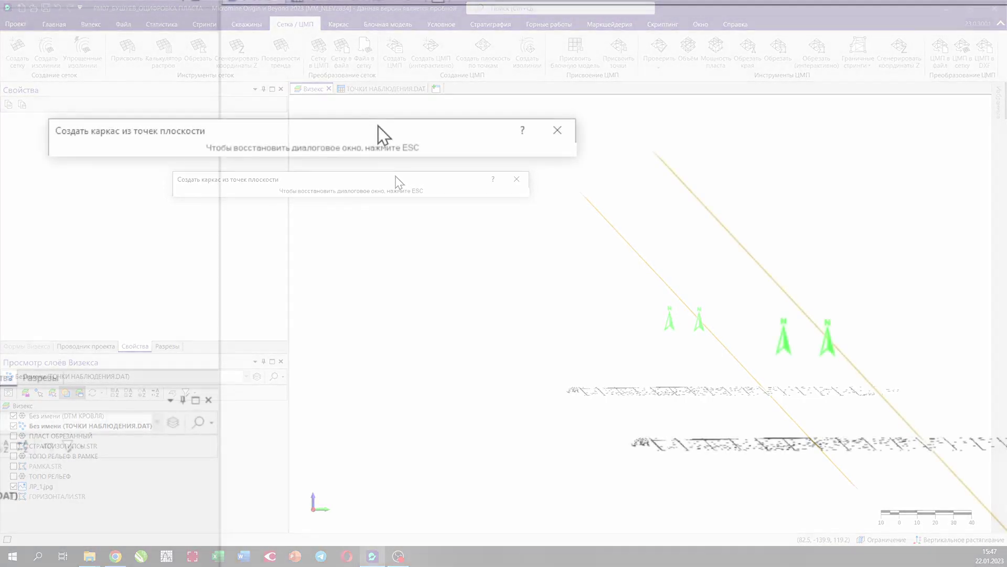
Restore the plane wireframe settings and change the input point filter's CODE value to ПОДОШВА.
key(Escape)
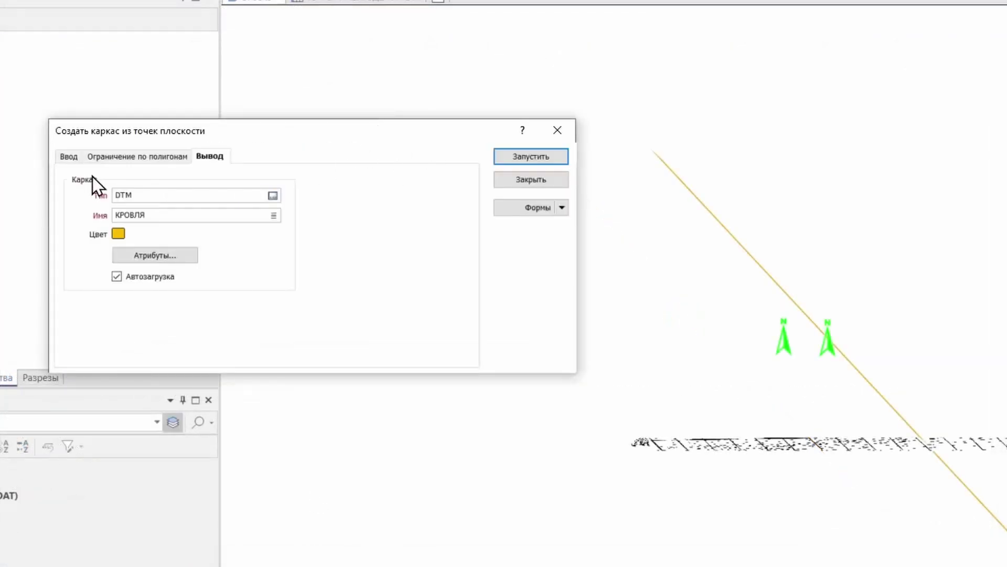
click(70, 156)
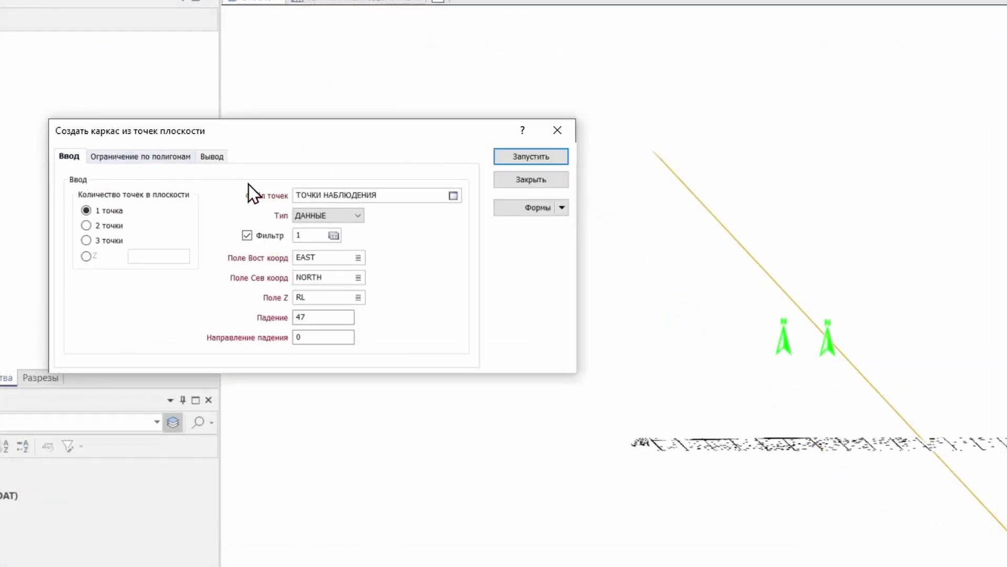
mouse_move(308, 234)
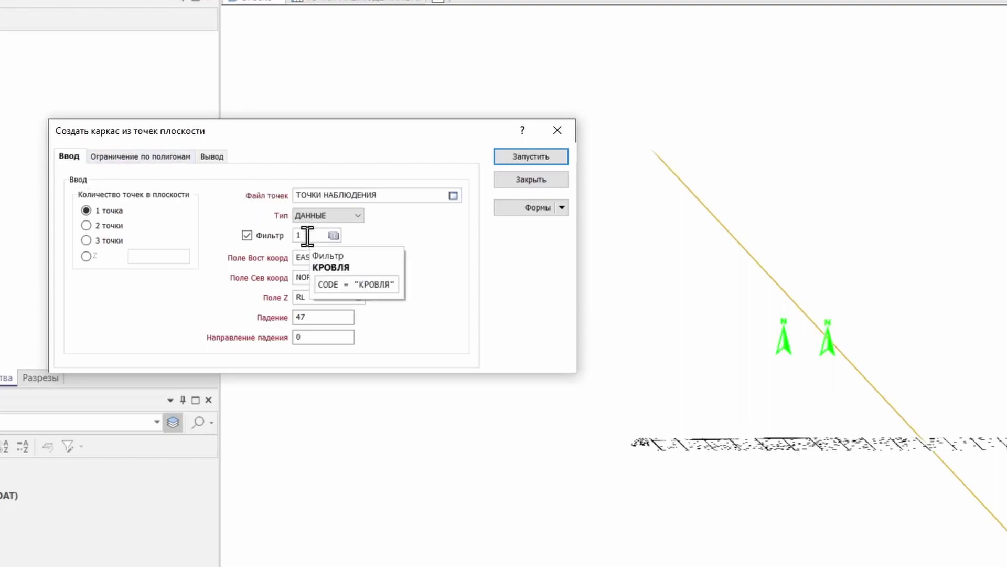
right_click(308, 237)
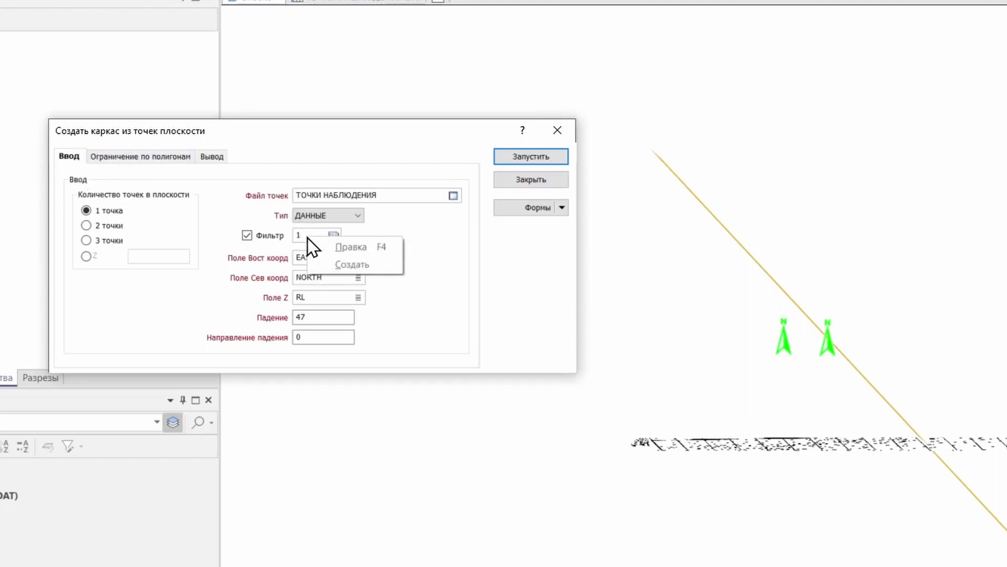
click(329, 247)
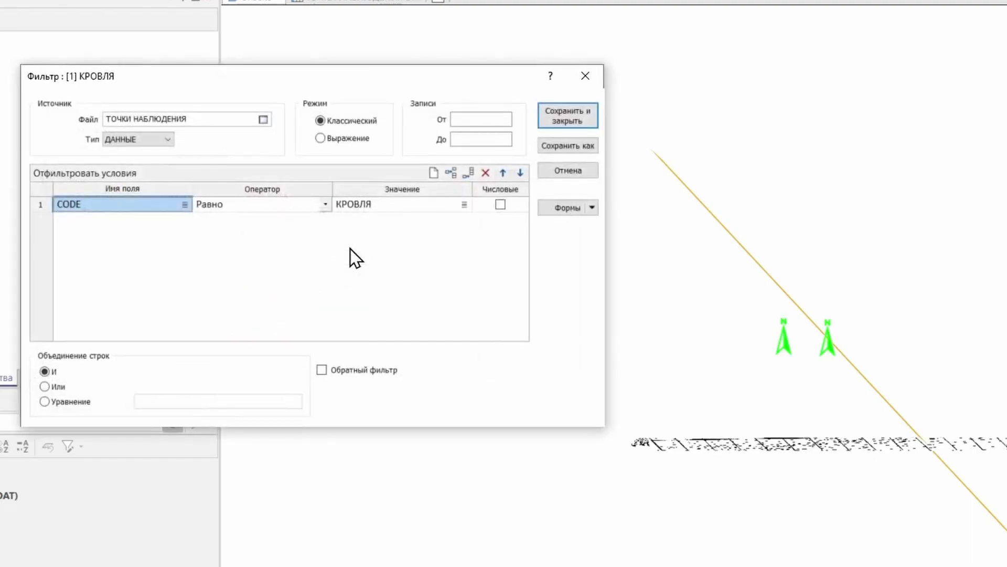
double_click(395, 207)
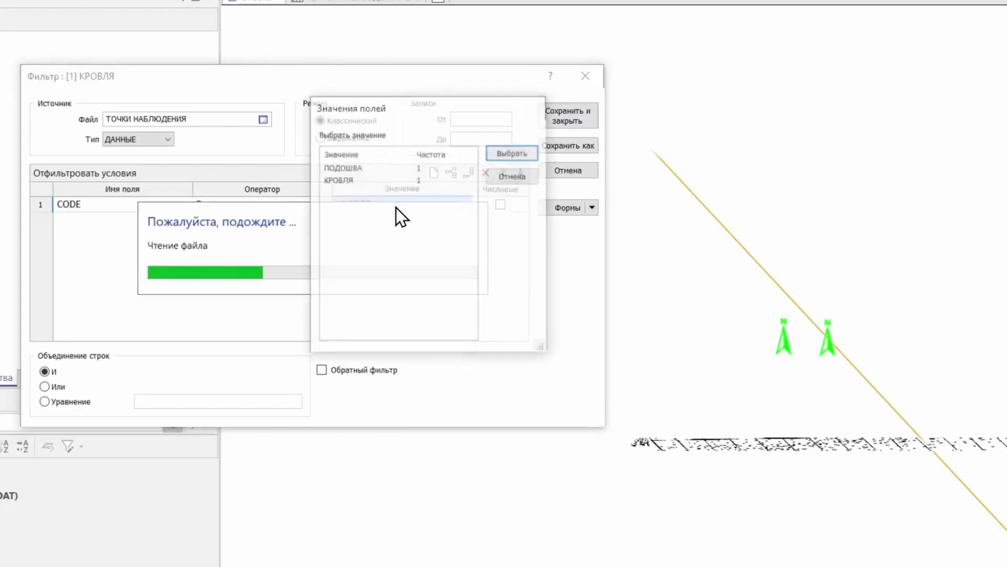
double_click(334, 167)
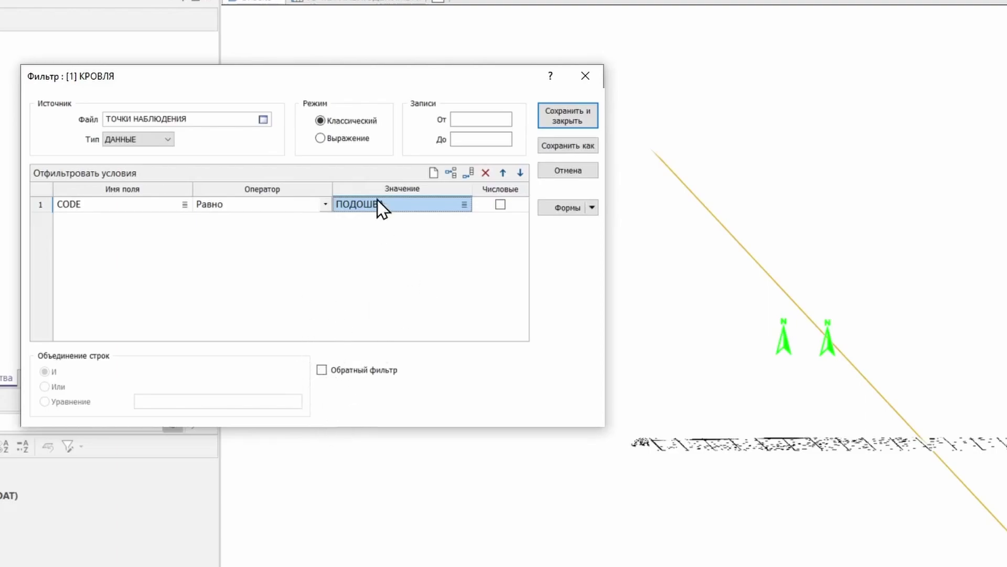
Review the records of the ТОЧКИ НАБЛЮДЕНИЯ file used as the filter's source.
right_click(157, 120)
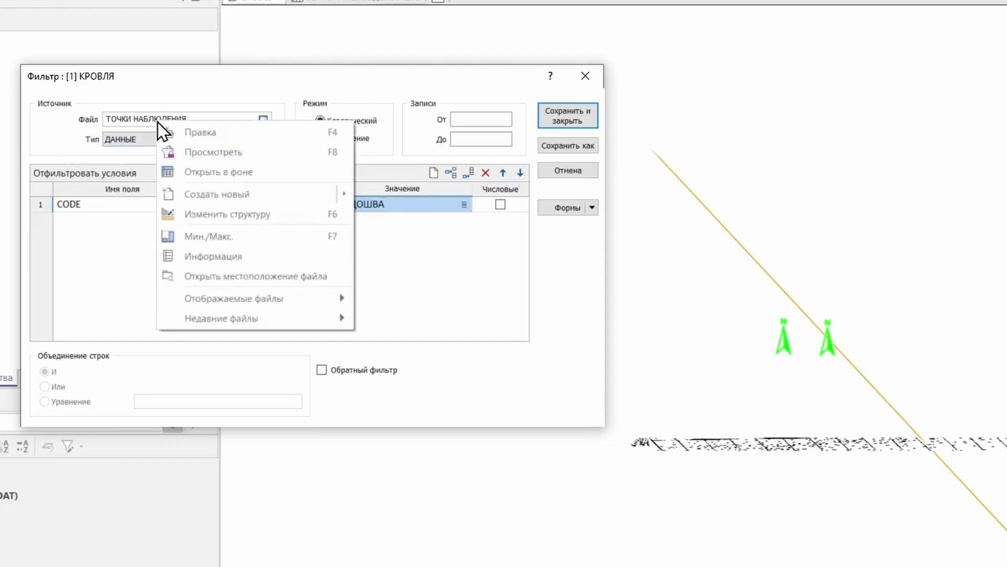
click(222, 150)
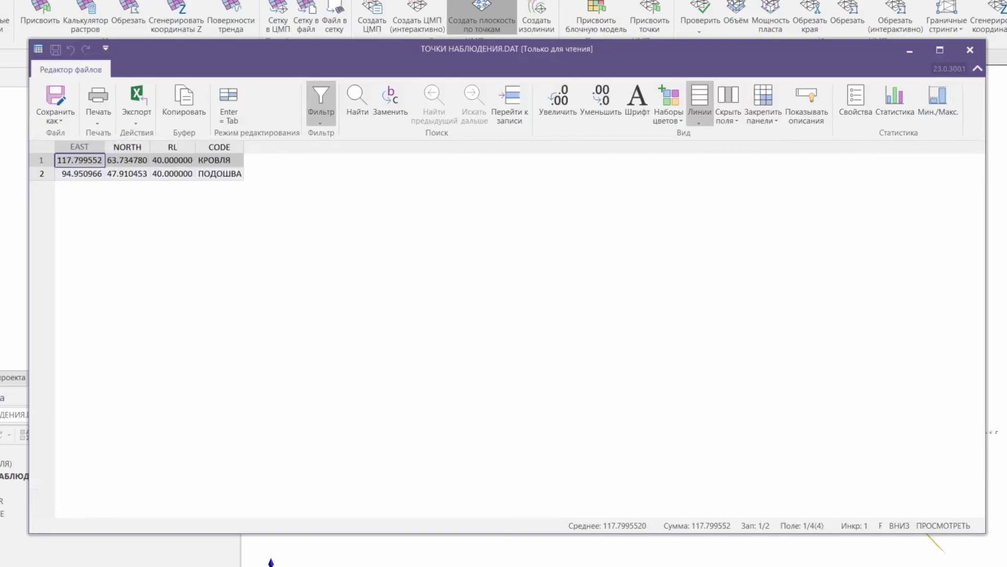
click(970, 50)
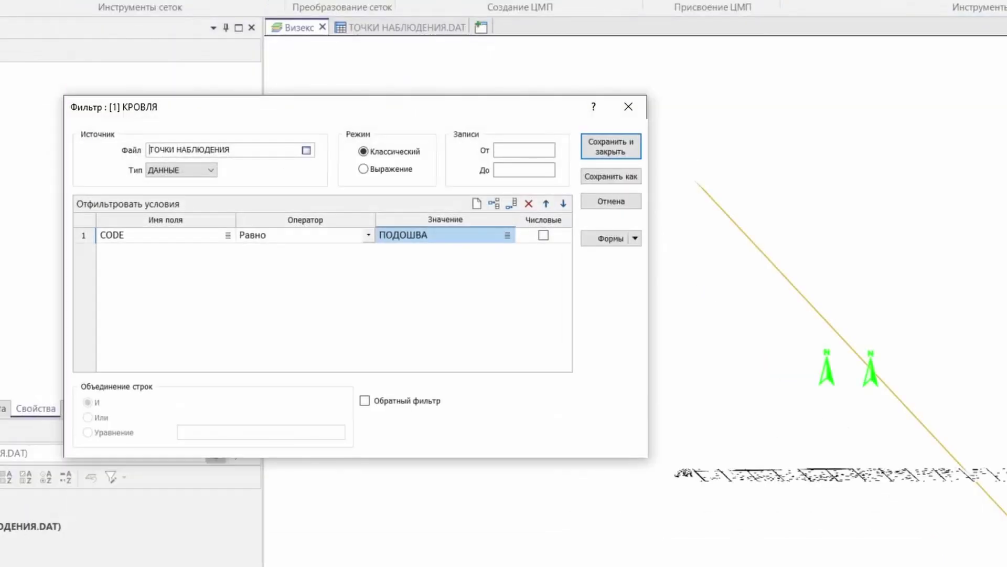
Save the modified filter as a new form titled ПОДОШВА and apply it to the input points.
click(613, 177)
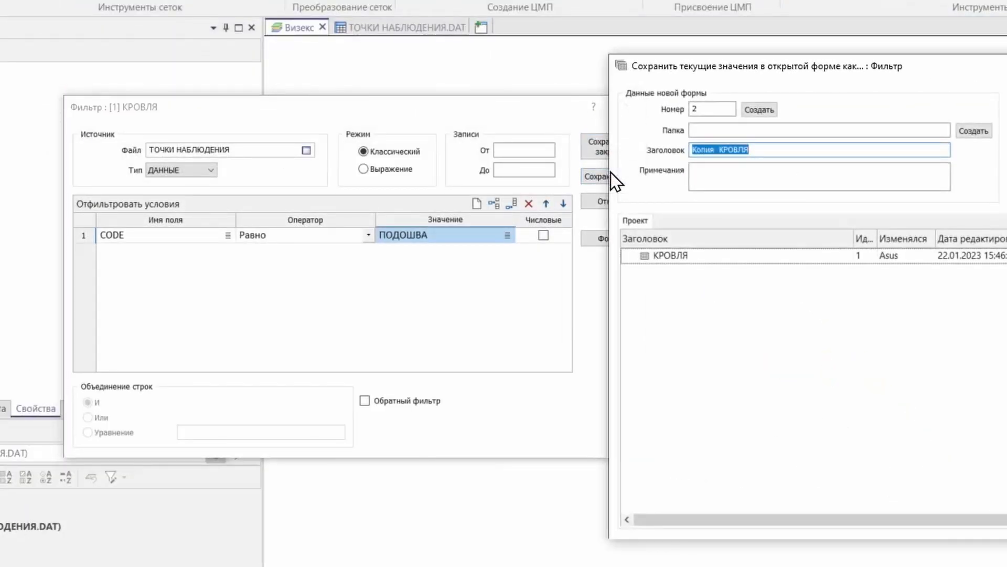
text(ПОДО)
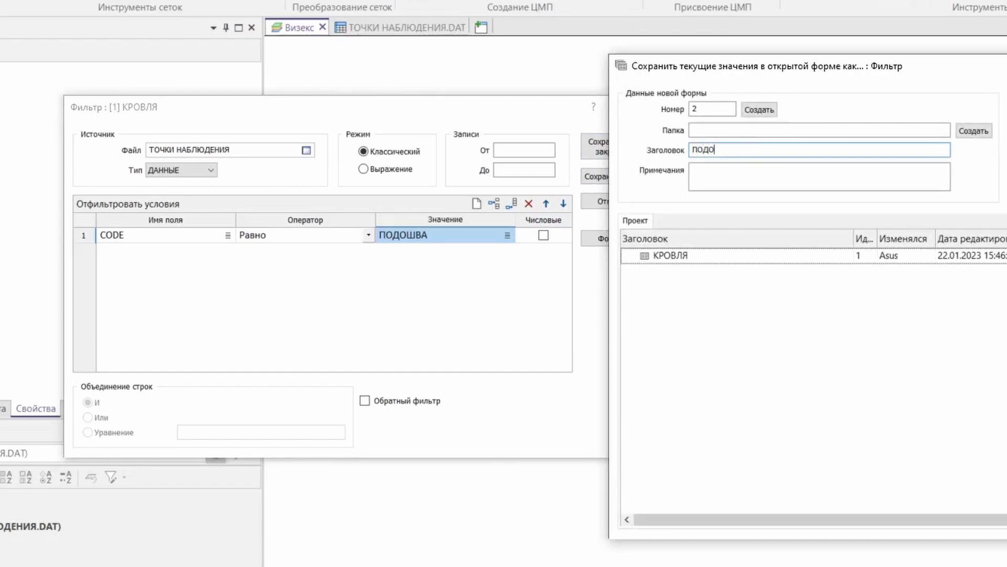
text(ШВА)
key(Return)
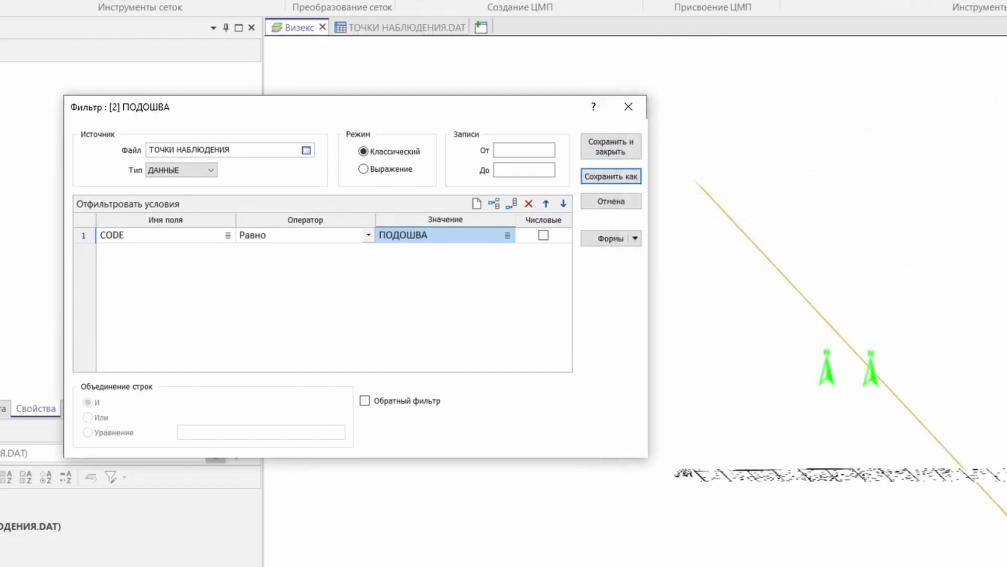
click(629, 150)
Name the output DTM wireframe ПОДОШВА.
click(254, 187)
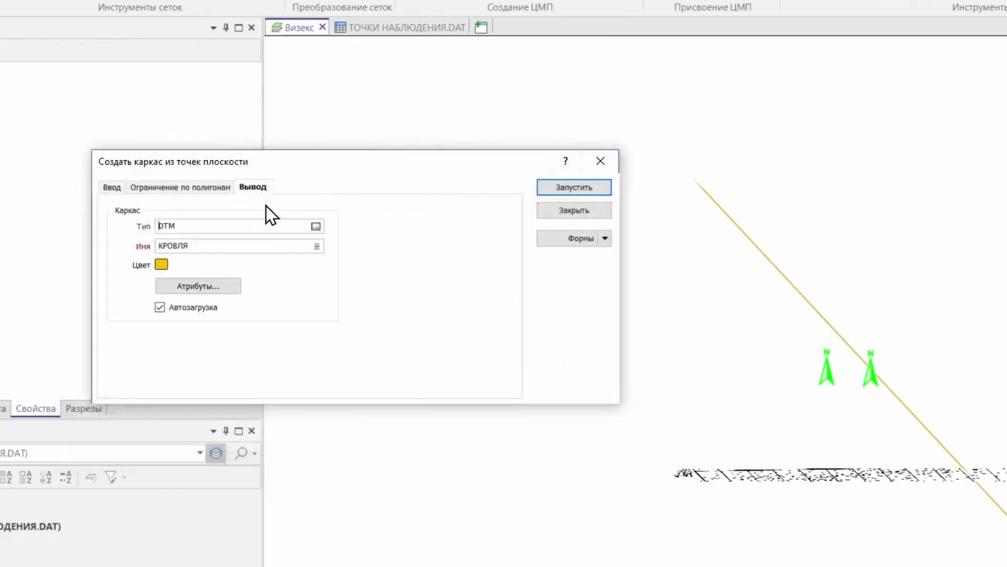
double_click(193, 247)
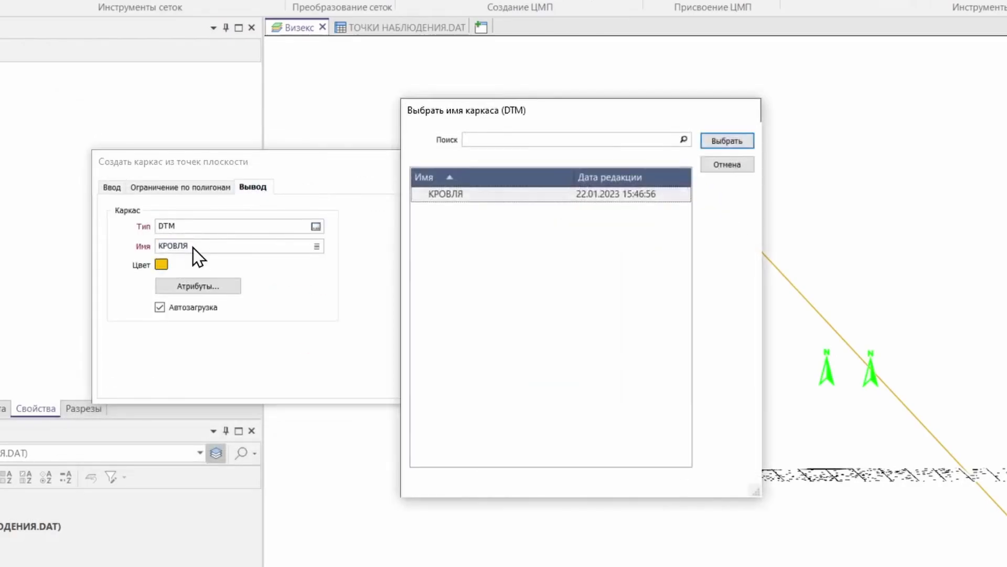
click(713, 165)
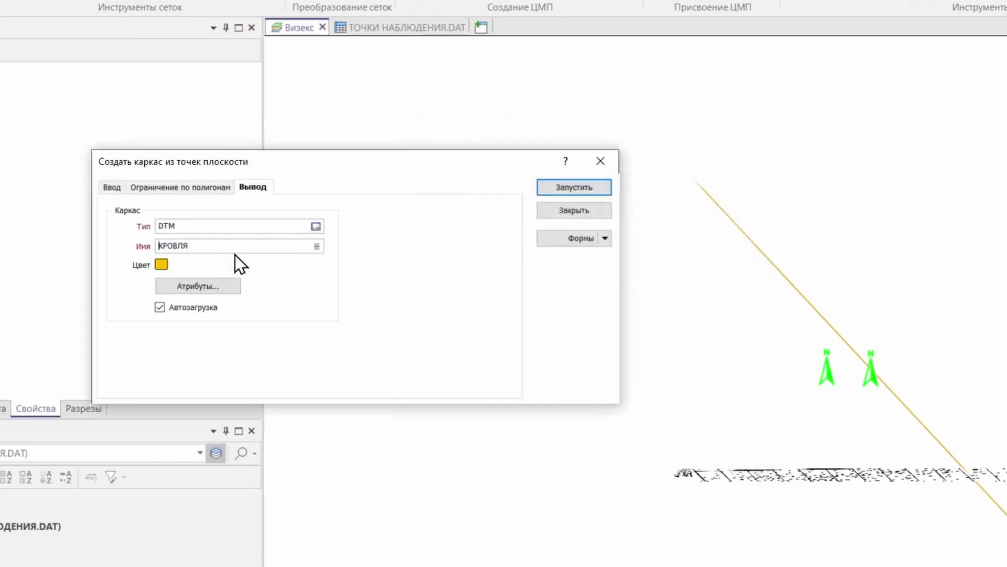
text(ПОДОША)
key(BackSpace)
text(ВА)
Set the output wireframe's colour to sky blue, generate the ПОДОШВА plane and close the plane wireframe settings.
click(161, 264)
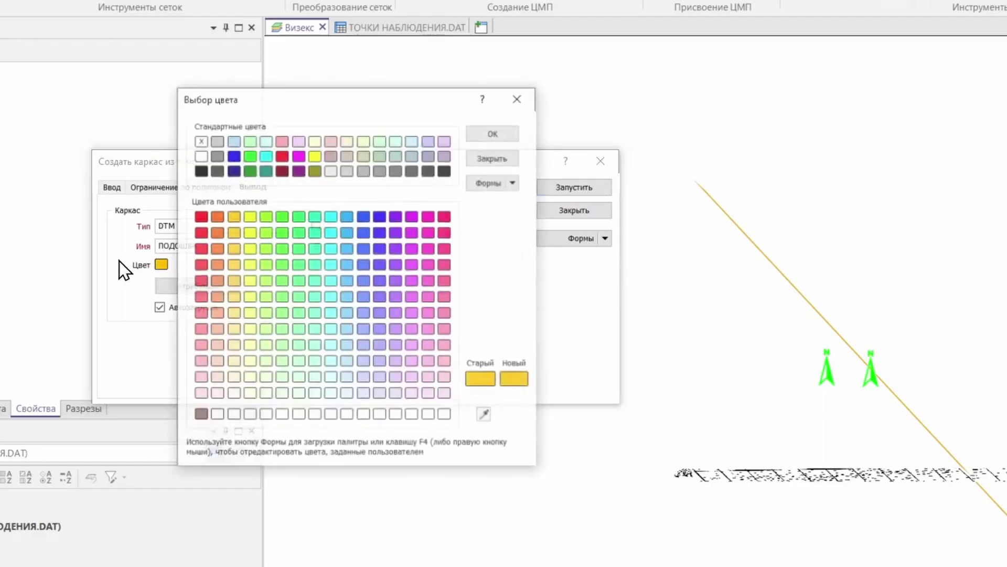
double_click(347, 216)
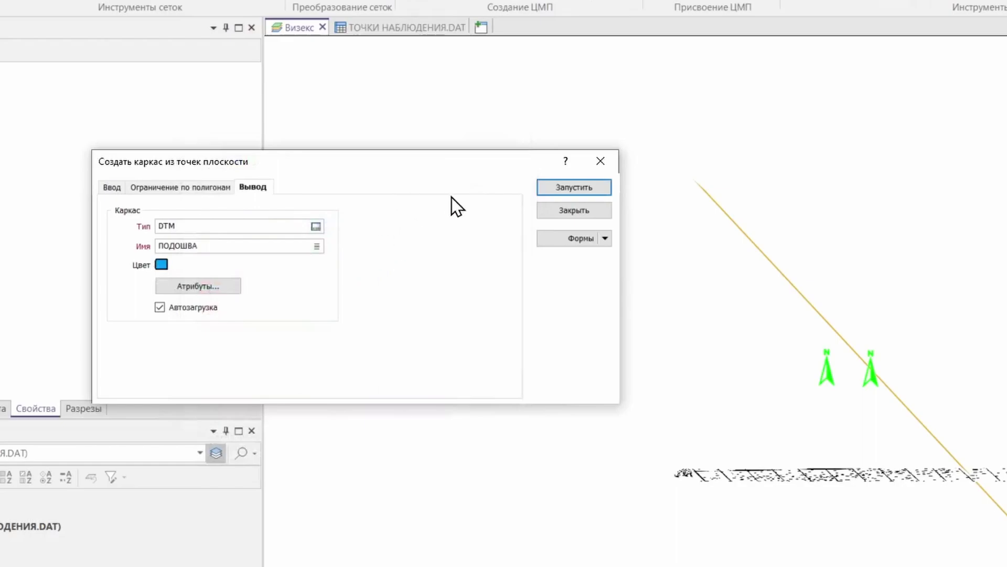
click(566, 192)
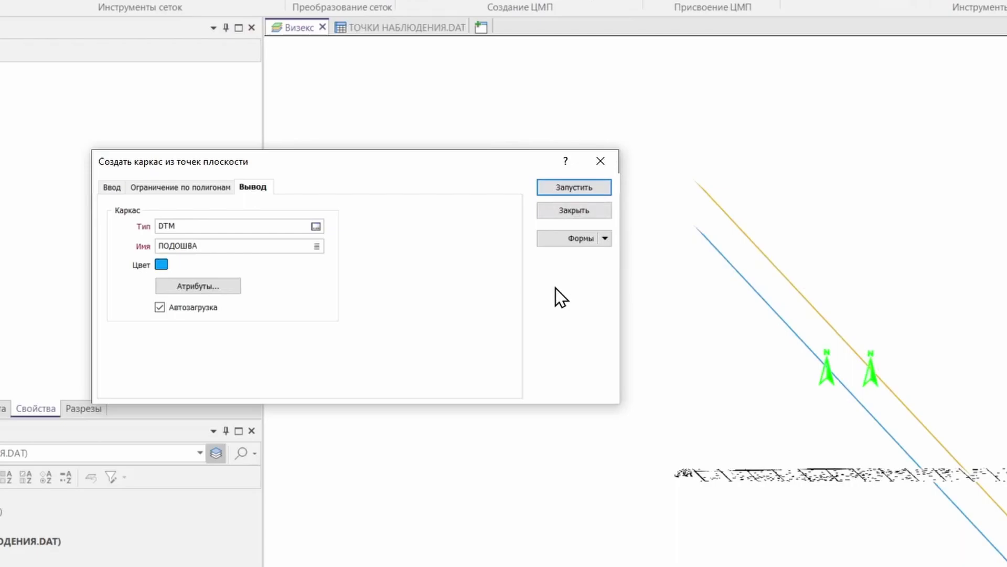
click(577, 213)
scroll(896, 340, down, 3)
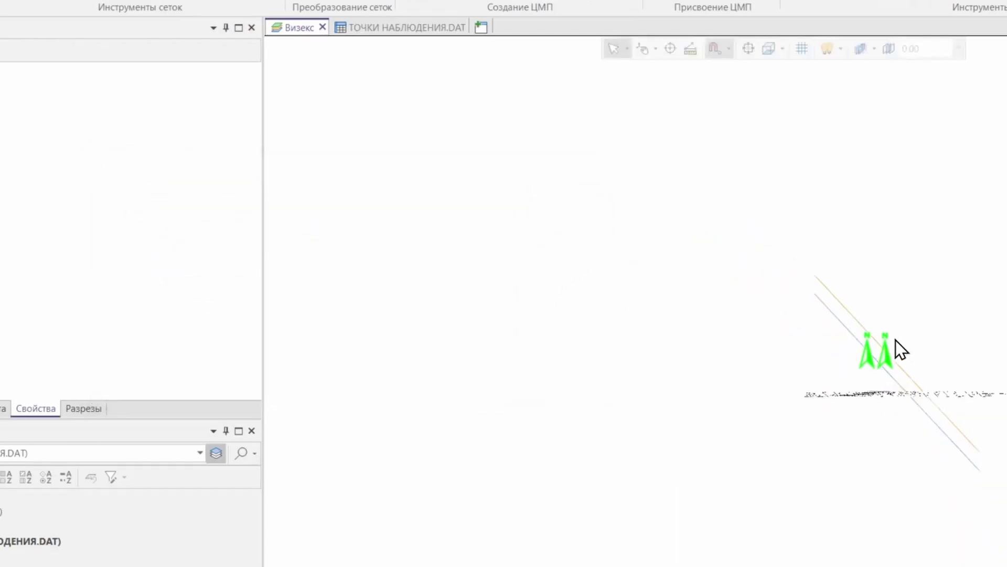
Inspect the КРОВЛЯ and ПОДОШВА surfaces in 3D from several angles and in plan view.
middle_drag(895, 340, 692, 272)
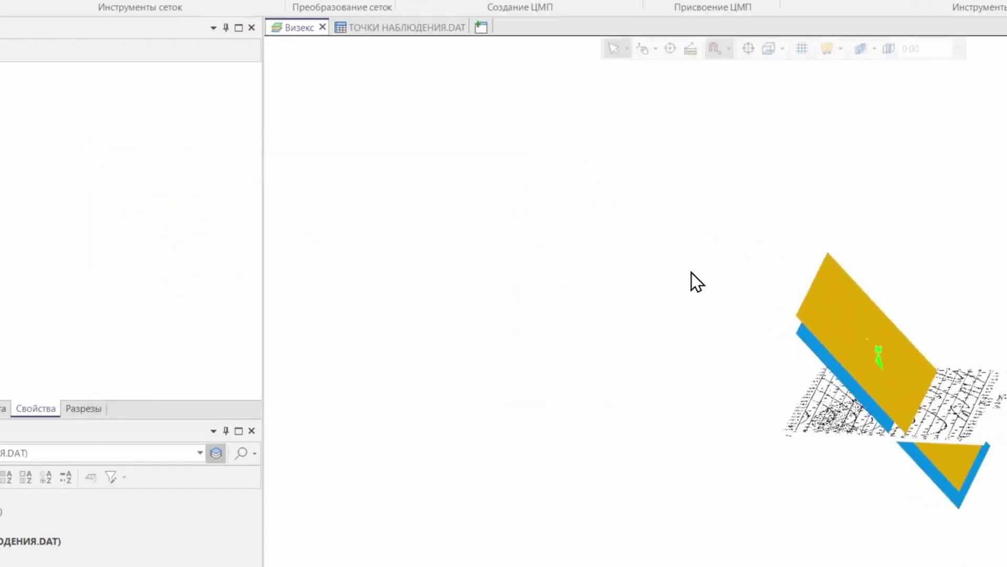
key(Home)
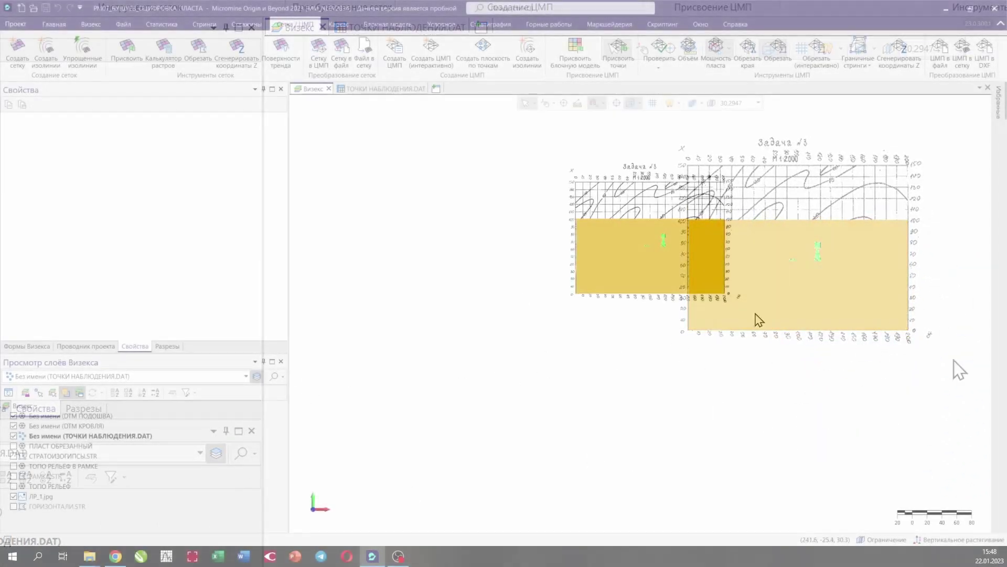
middle_drag(751, 317, 401, 155)
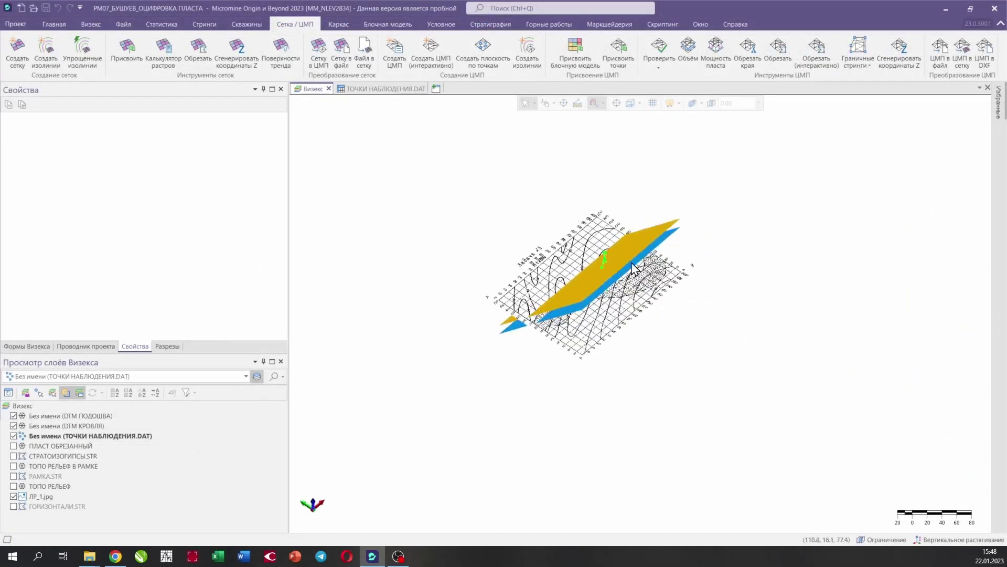
scroll(595, 339, up, 3)
scroll(556, 312, down, 2)
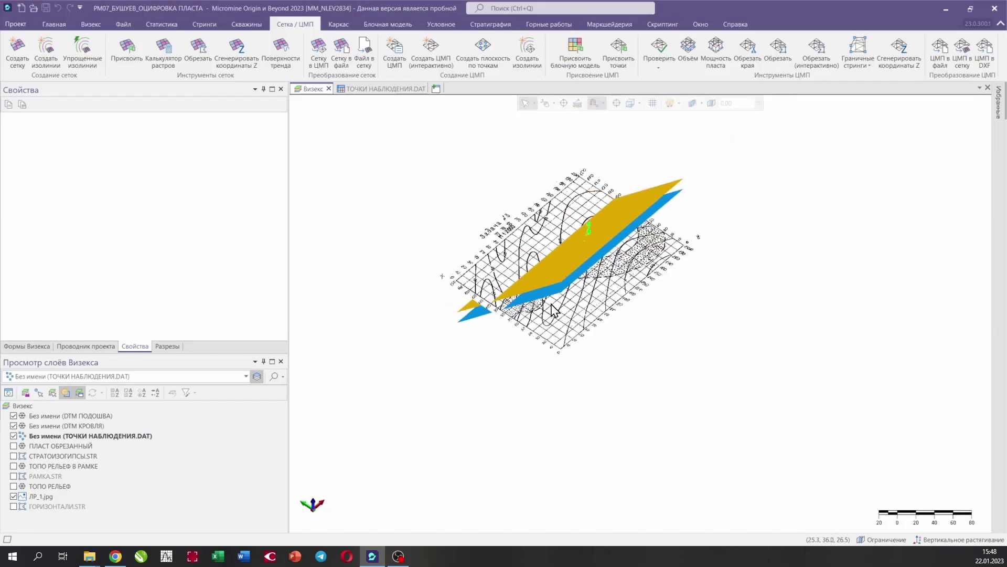
middle_drag(551, 309, 639, 239)
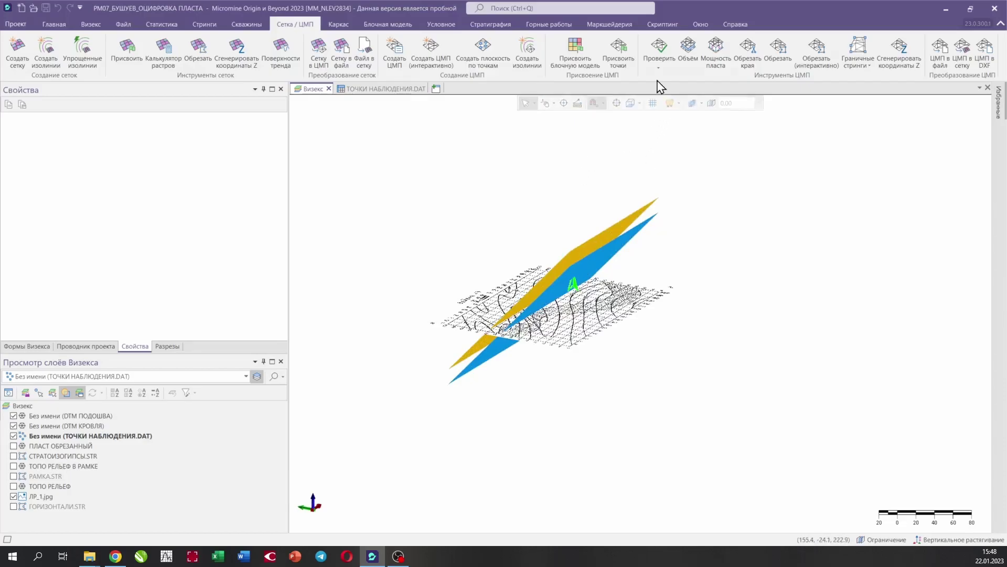
Find the Поверхность в солид command by searching for "поверхность", with DTM КРОВЛЯ as the upper surface and DTM ПОДОШВА as the lower one.
click(495, 8)
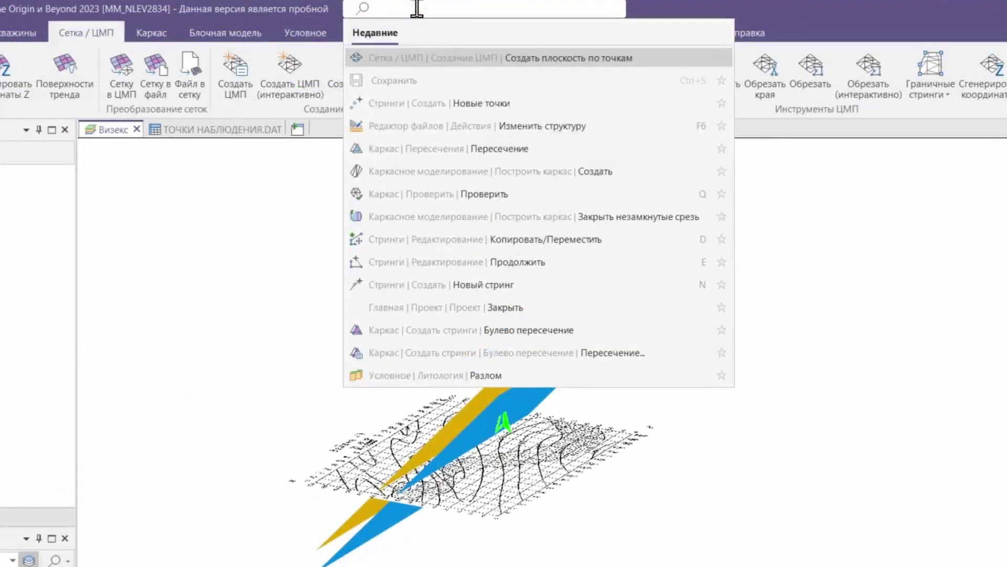
click(331, 228)
click(395, 9)
text(пов)
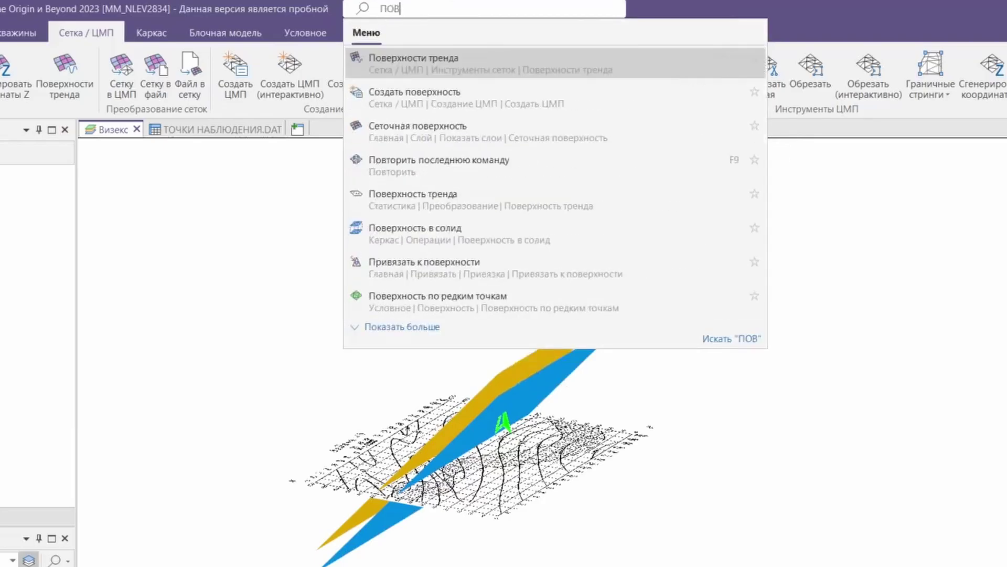
text(ерхно)
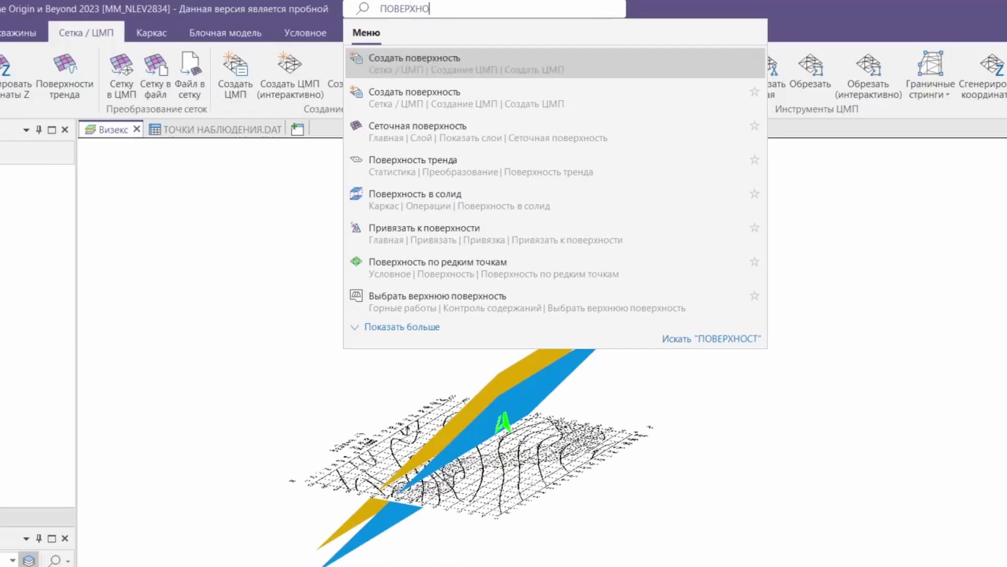
text(сть)
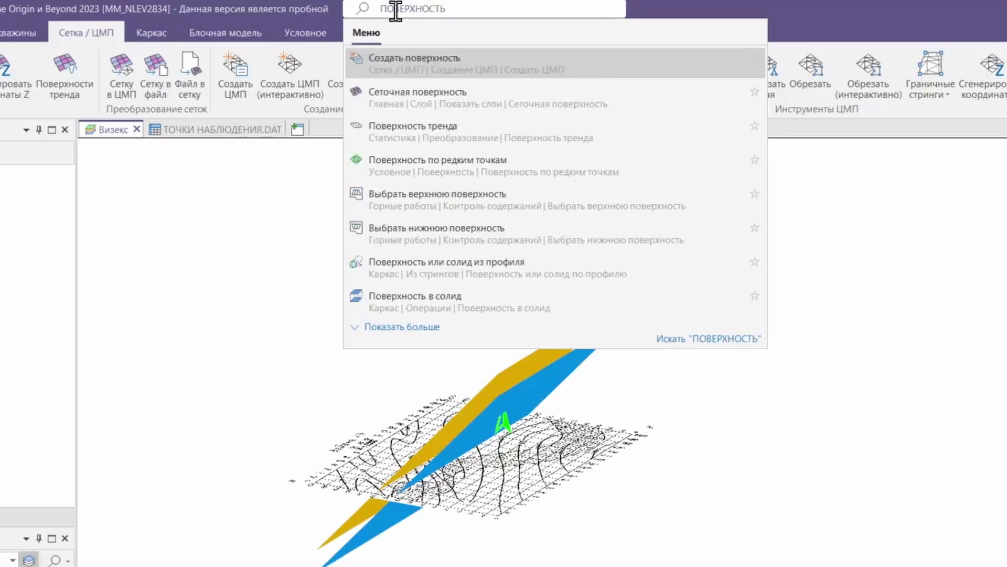
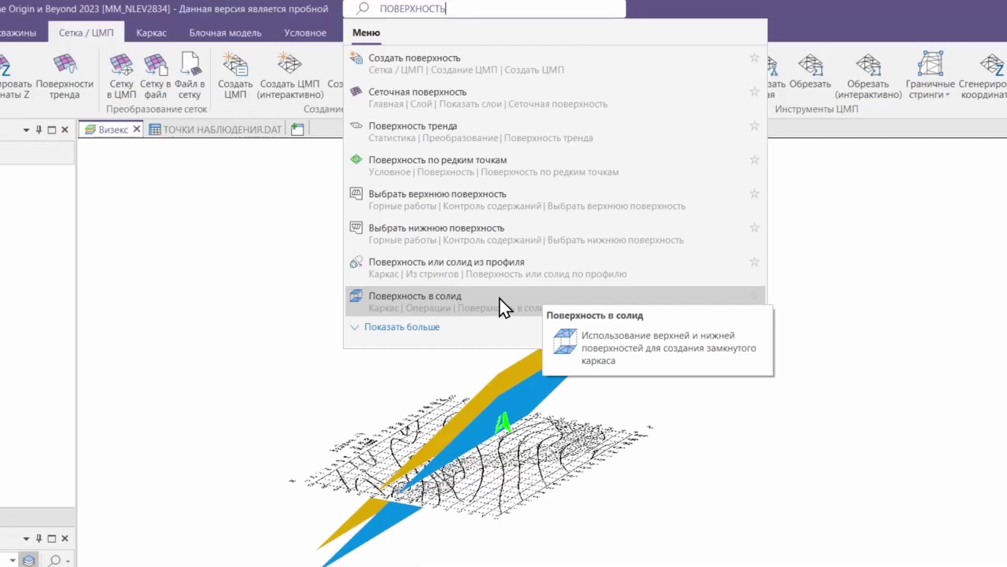
click(499, 298)
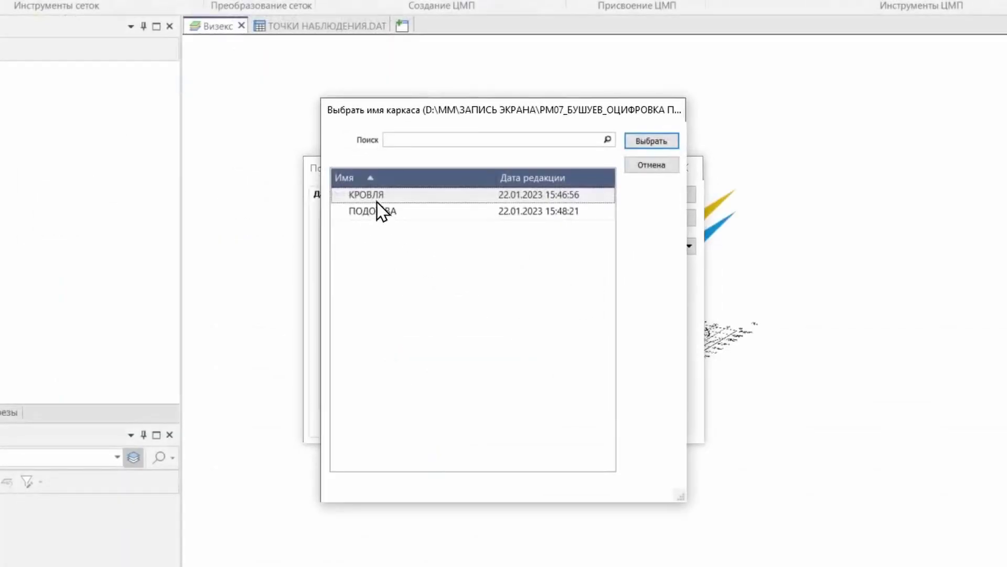
double_click(373, 191)
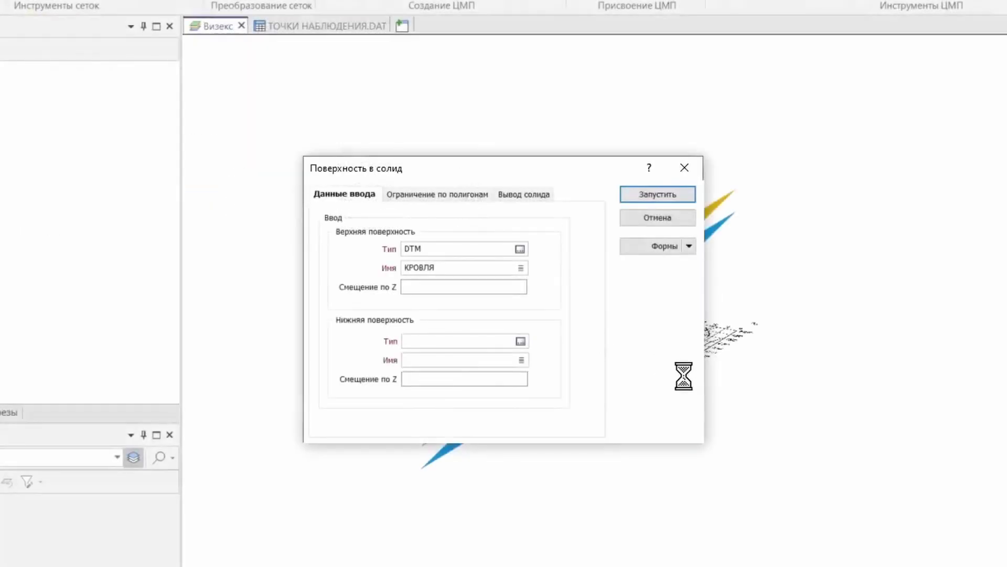
double_click(375, 211)
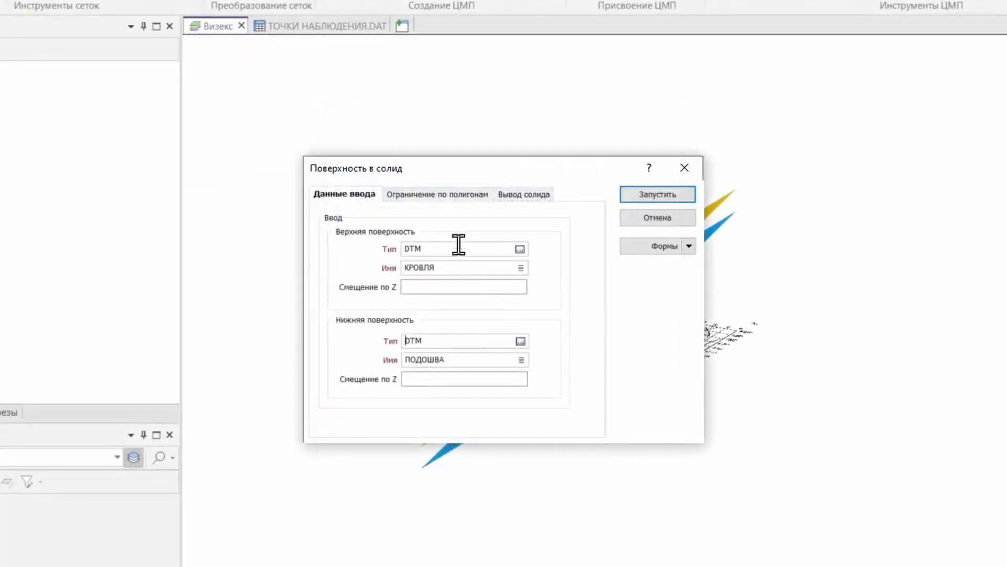
Set the solid's output type to ПЛАСТ and its name to ИЗ ЦМП КРОВЛИ И ПОДОШВЫ.
click(414, 195)
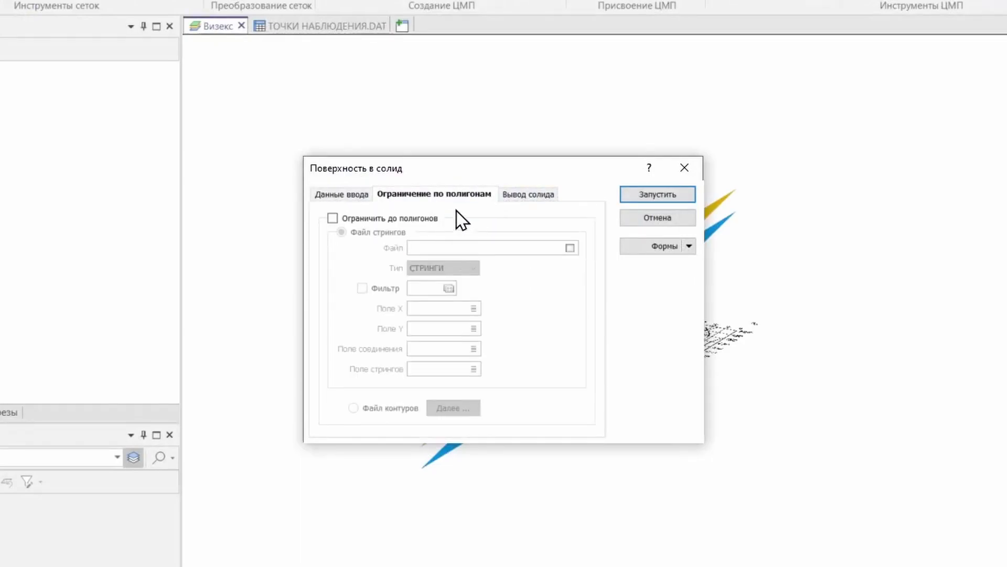
click(538, 195)
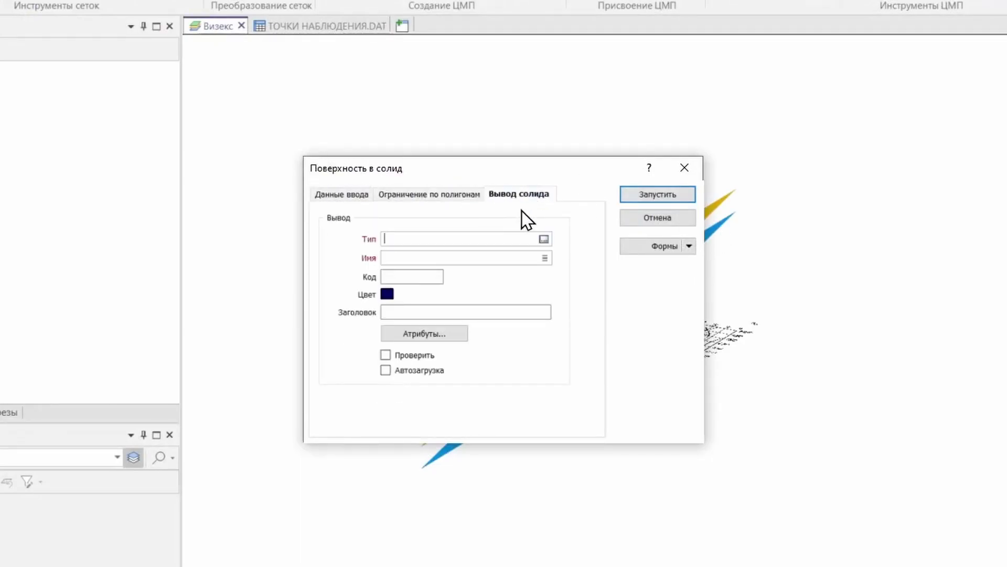
double_click(404, 238)
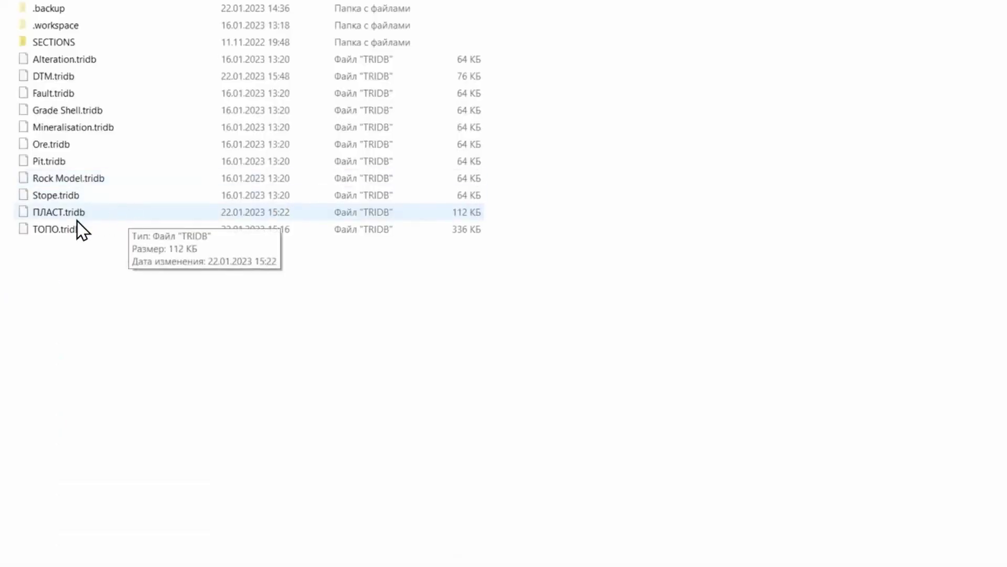
double_click(68, 211)
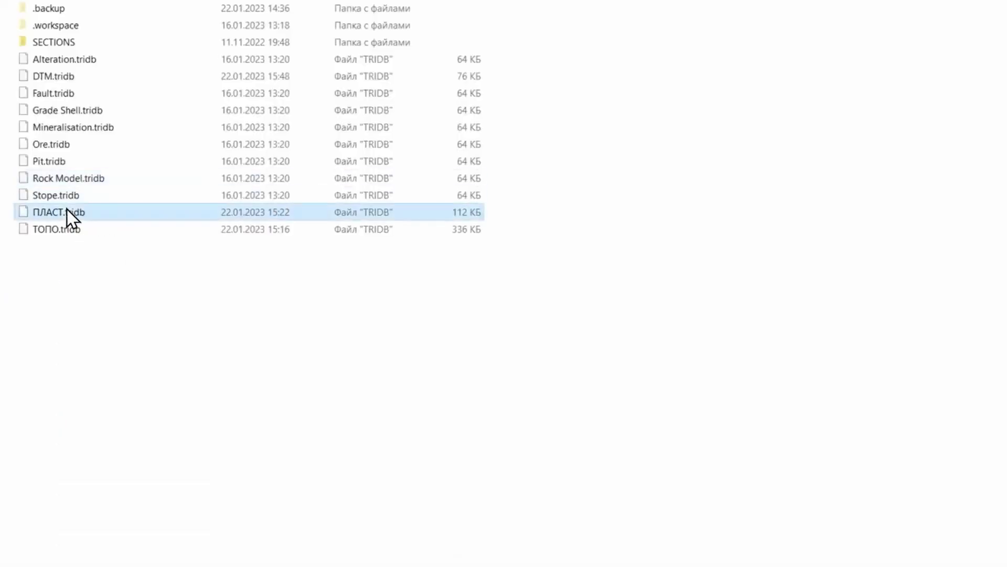
click(409, 262)
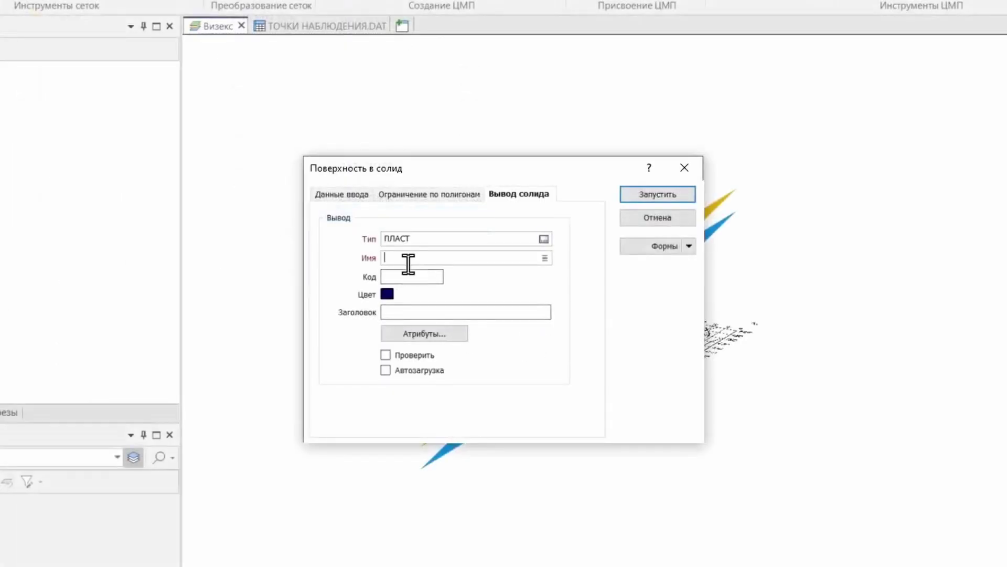
text(ИЗ ЦМПКРОВЛИ И ПОДОШВЫ)
click(415, 258)
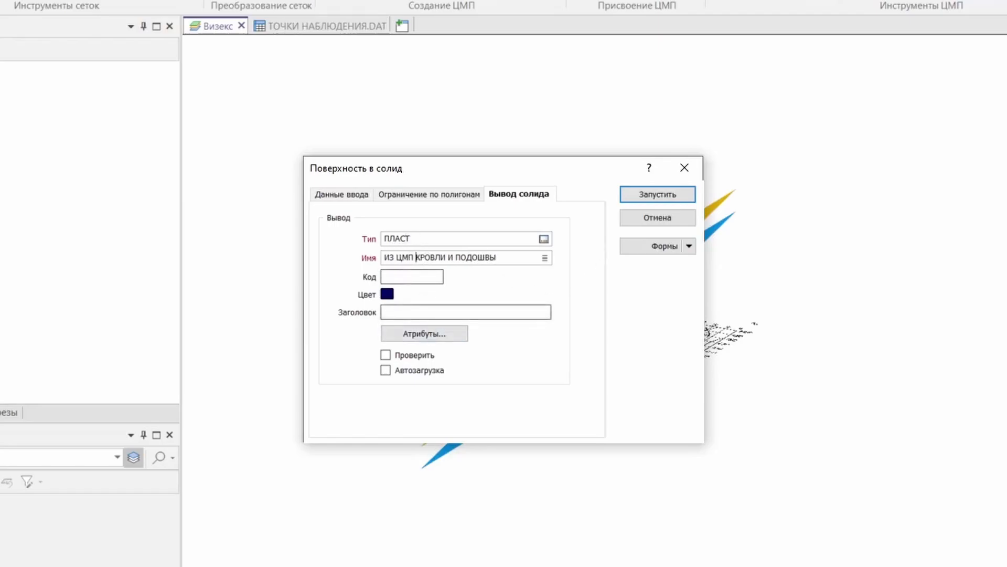
Enable the Проверить and Автозагрузка options for the output solid and choose a lime-green colour for it.
click(412, 356)
click(415, 370)
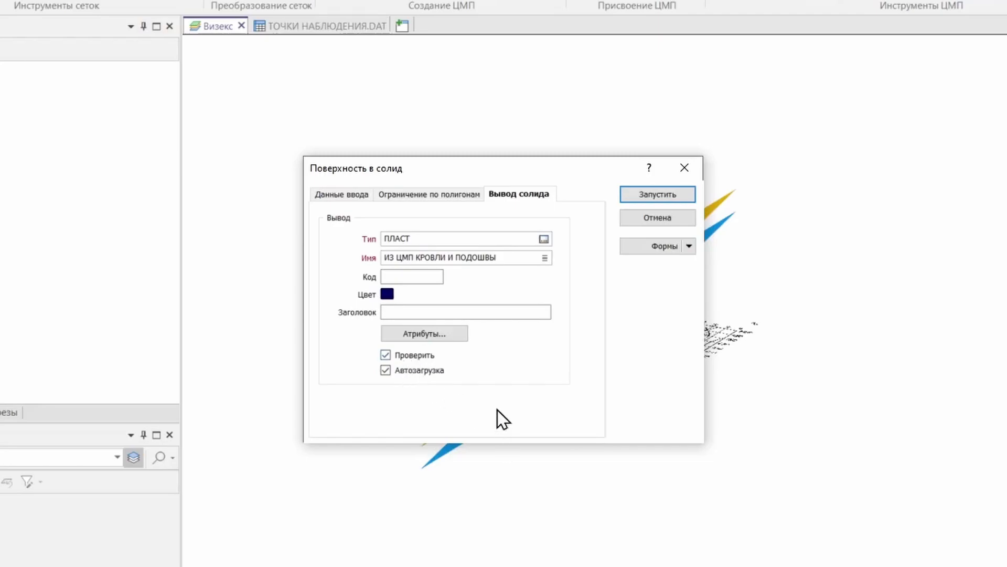
click(387, 294)
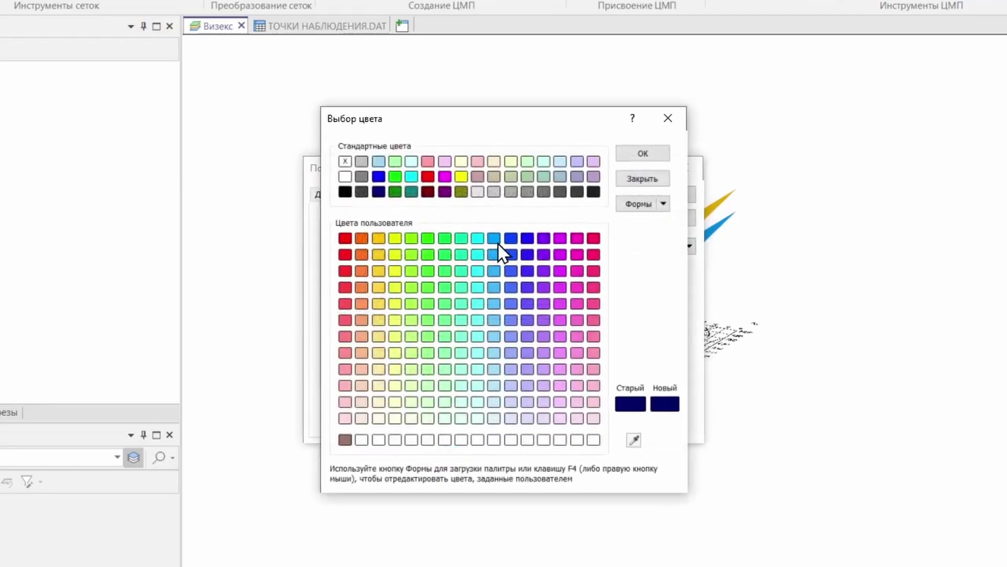
double_click(410, 254)
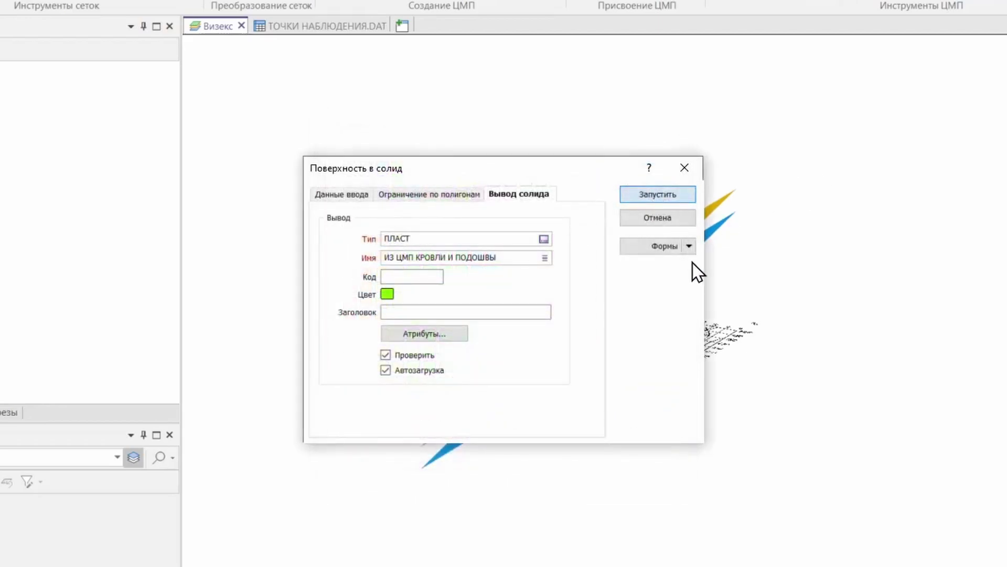
Generate the solid from the two surfaces, acknowledge the validation report and close the dialog.
key(Return)
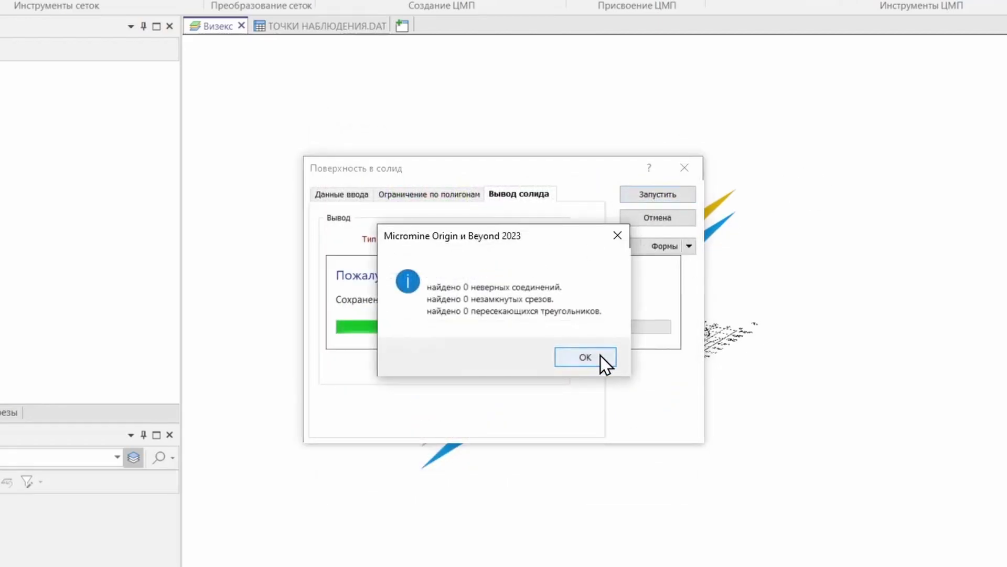
drag(452, 244, 510, 398)
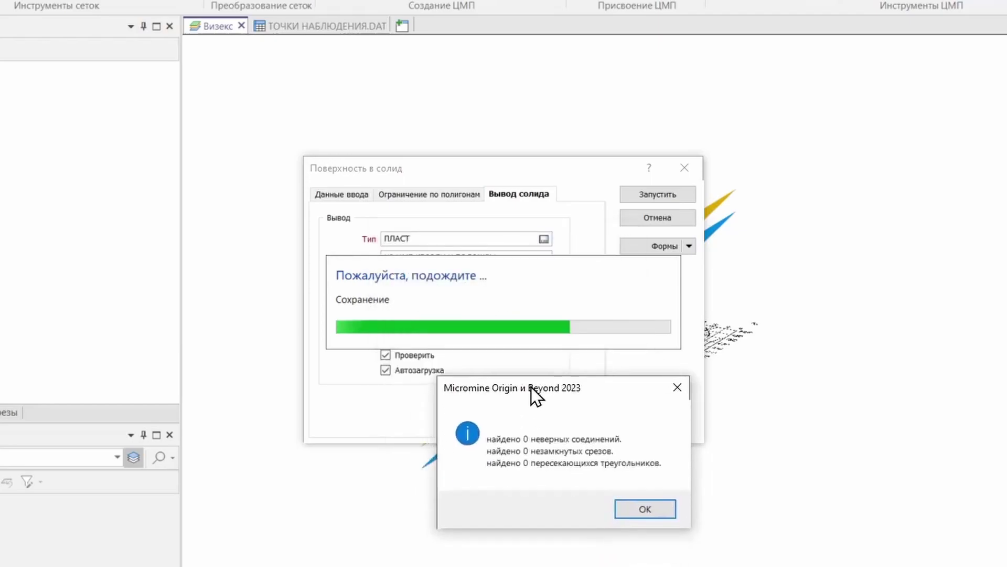
click(639, 510)
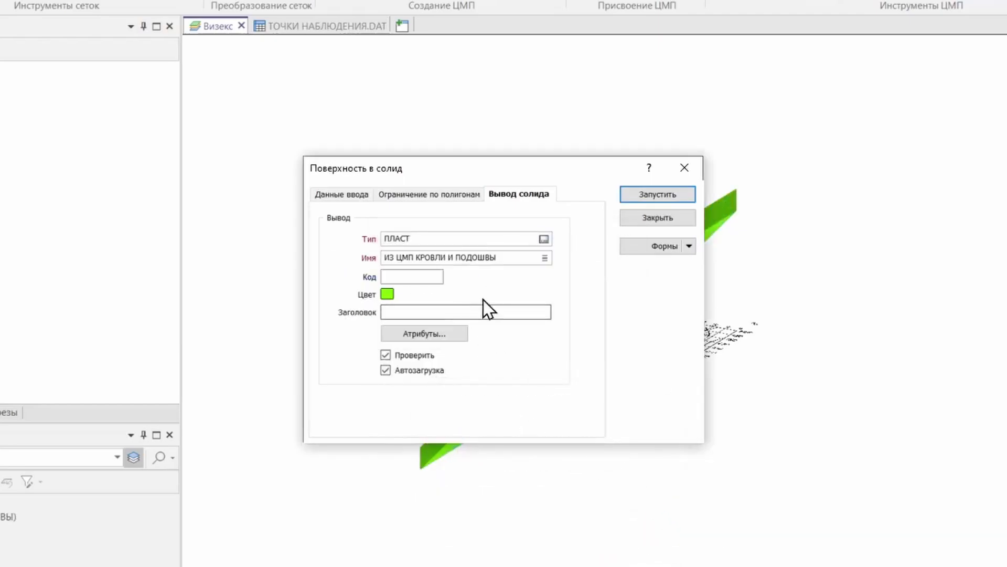
click(658, 218)
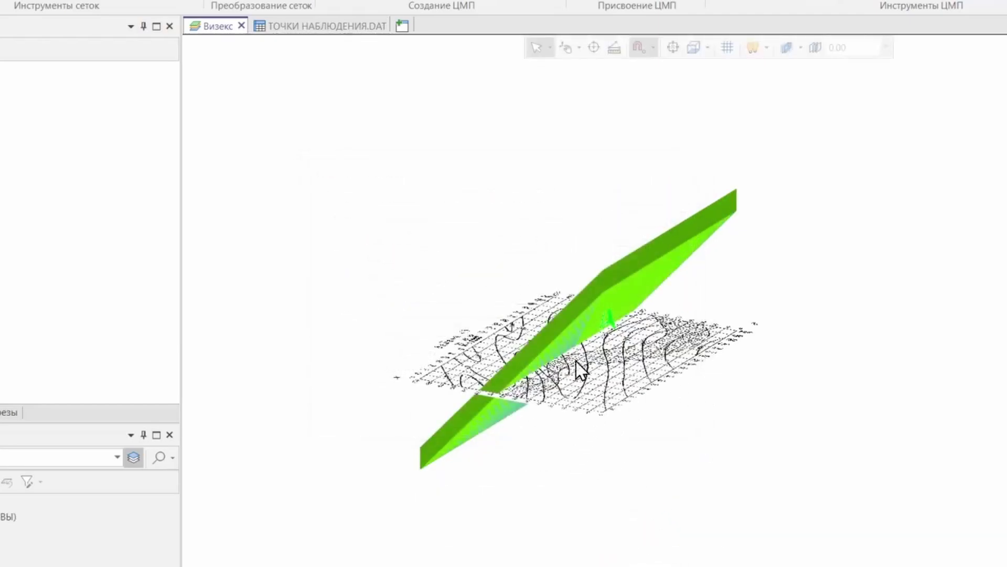
Examine the green seam solid in 3D, on its own and where it cuts through the ТОПО РЕЛЬЕФ surface.
scroll(580, 436, down, 2)
drag(531, 397, 805, 458)
scroll(589, 411, up, 5)
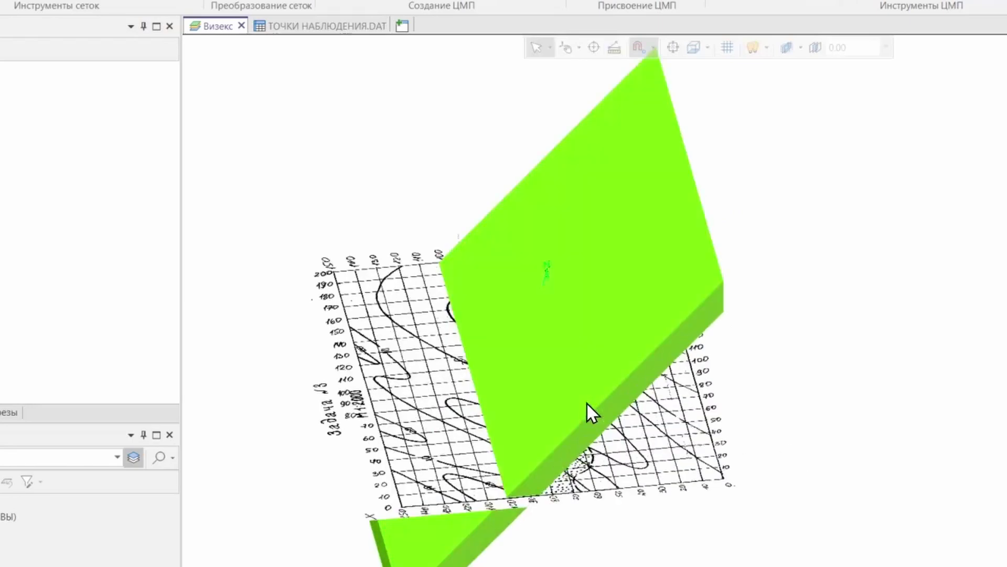
drag(589, 411, 493, 404)
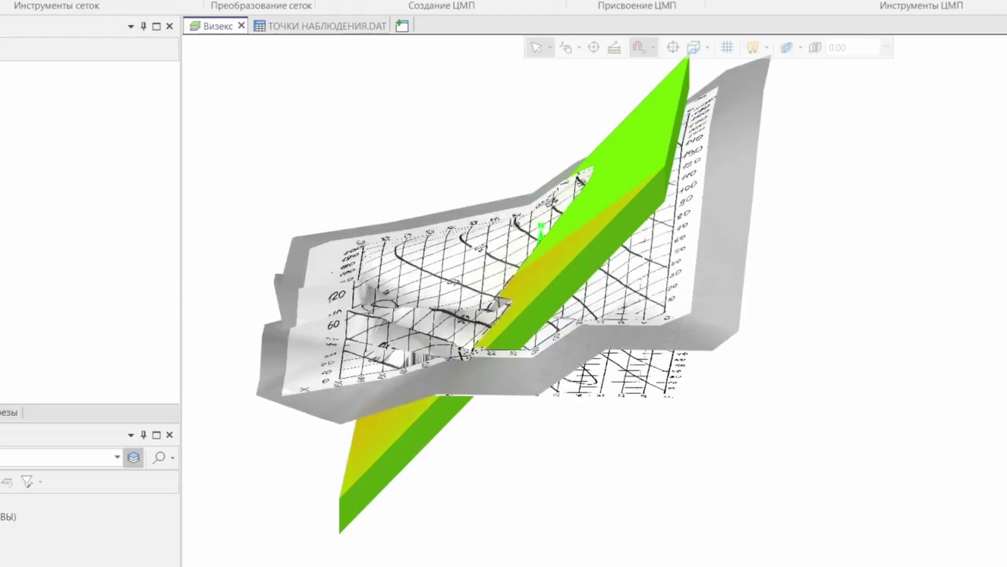
scroll(494, 287, up, 5)
drag(494, 287, 563, 364)
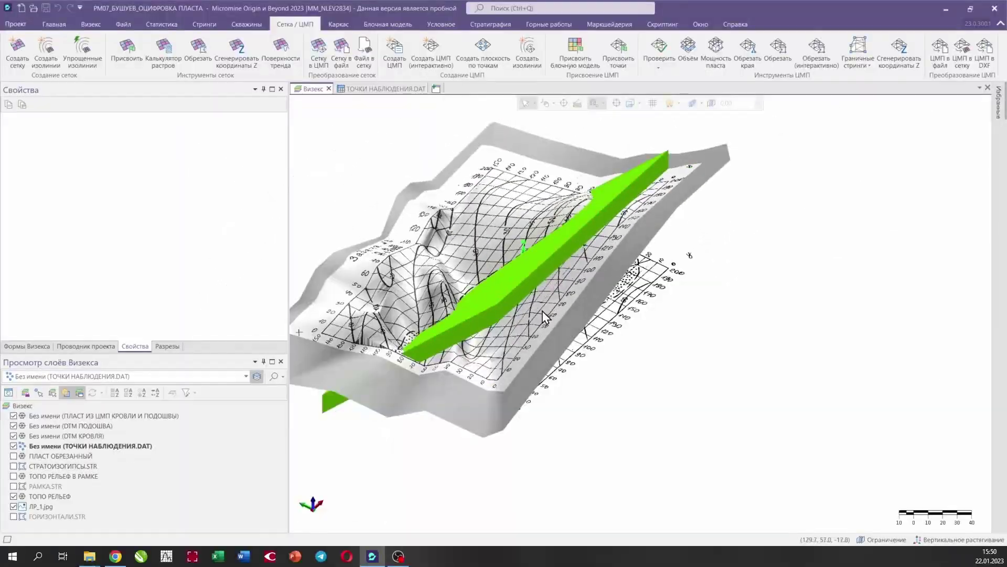
drag(545, 317, 618, 311)
Hide the DTM КРОВЛЯ and DTM ПОДОШВА layers so that only the seam solid and the relief are displayed.
click(39, 435)
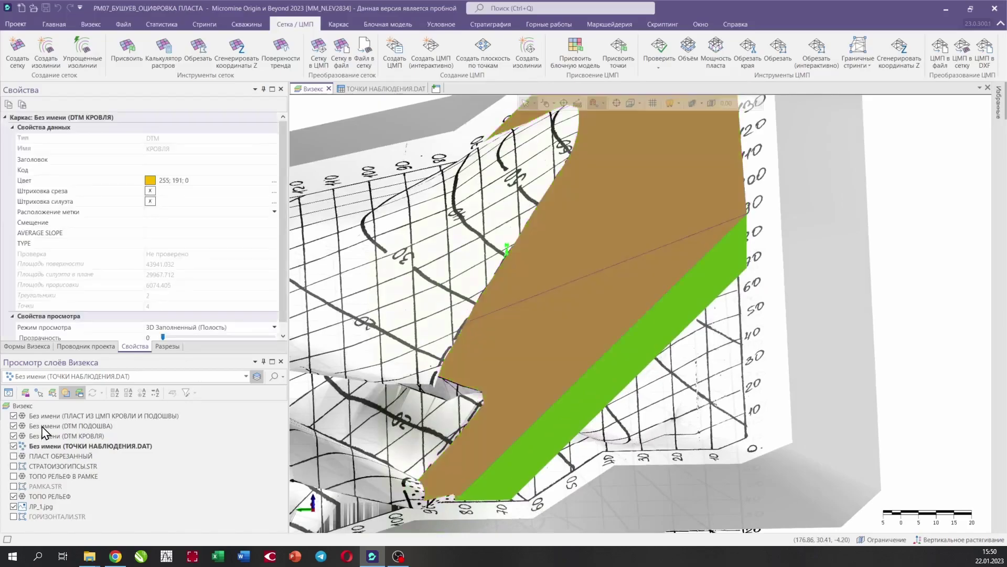
click(13, 436)
drag(703, 375, 666, 330)
scroll(627, 356, down, 5)
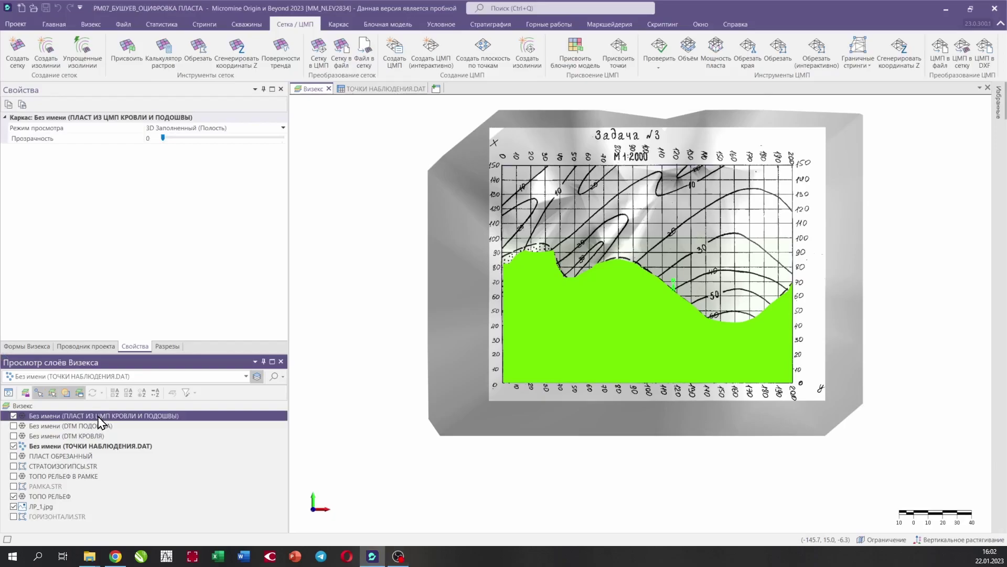
Remove the ПЛАСТ ИЗ ЦМП КРОВЛИ И ПОДОШВЫ, DTM ПОДОШВА and DTM КРОВЛЯ layers from the Vizex view.
key(Delete)
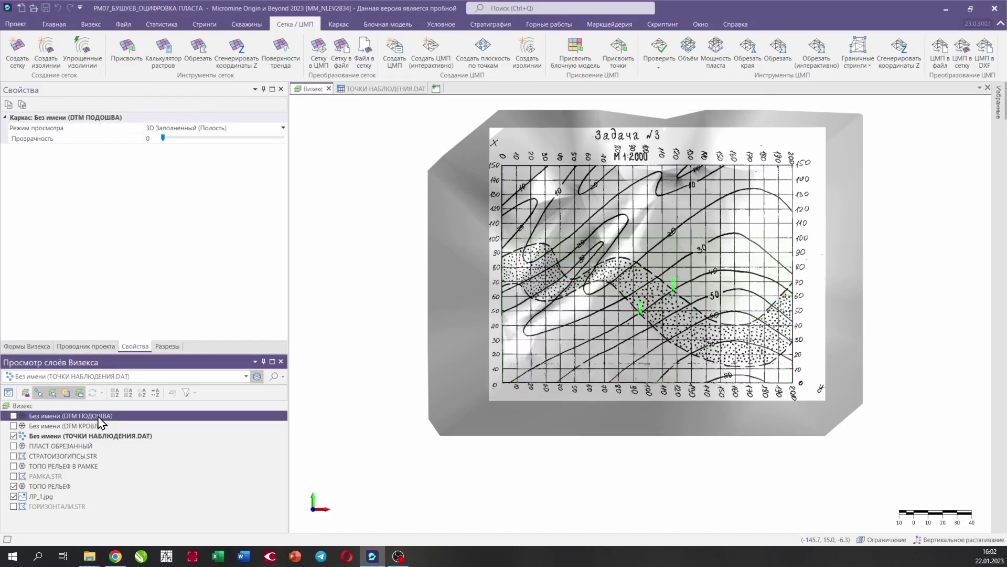
key(Delete)
key(Delete)
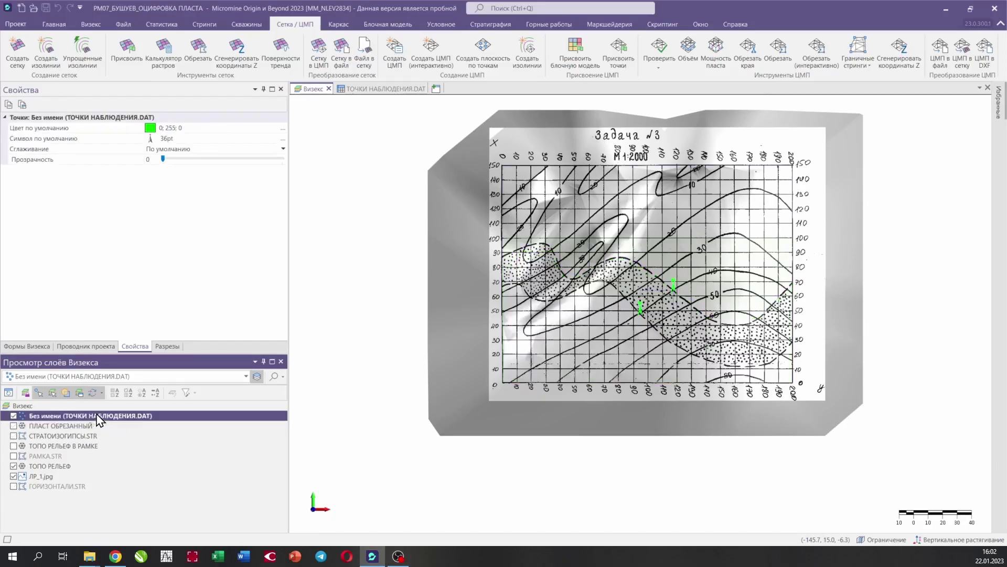
Save the observation points layer's form under the name ТОЧКИ НАБЛЮДЕНИЯ.DAT.
right_click(99, 418)
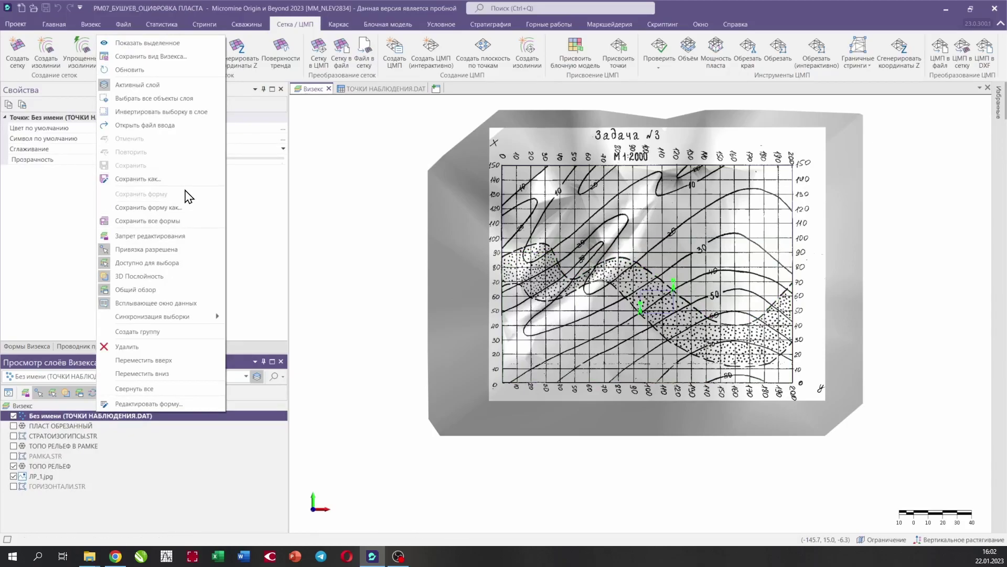
click(188, 207)
click(901, 137)
scroll(611, 279, up, 2)
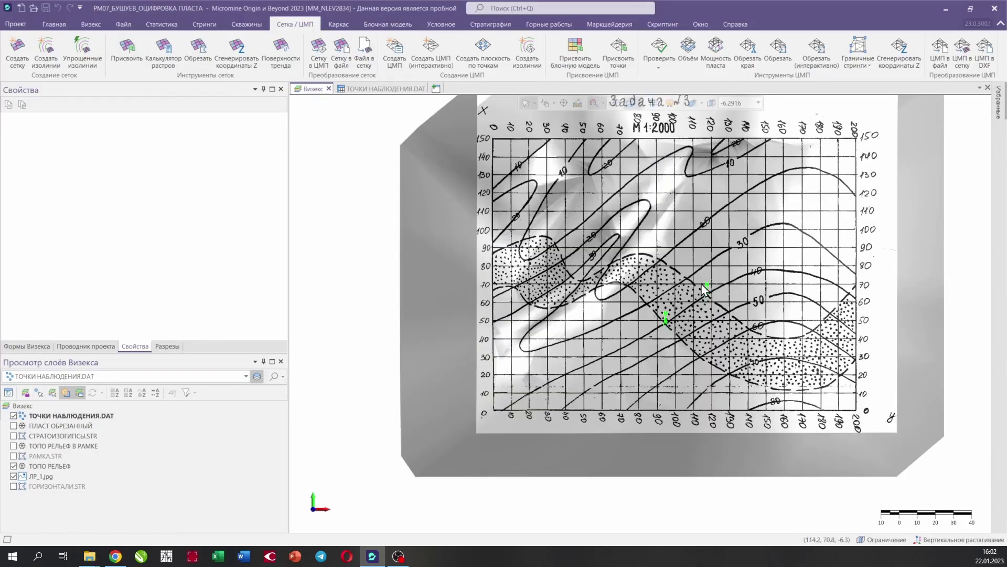
Check the eastern roof observation point's properties and make the СТРАТОИЗОГИПСЫ.STR layer active and displayed.
scroll(729, 299, up, 1)
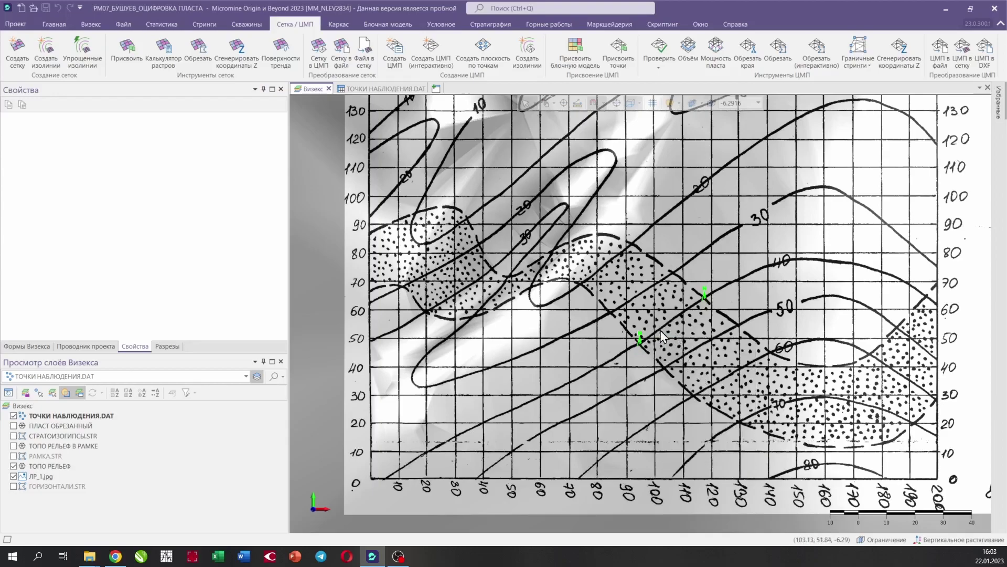
click(705, 296)
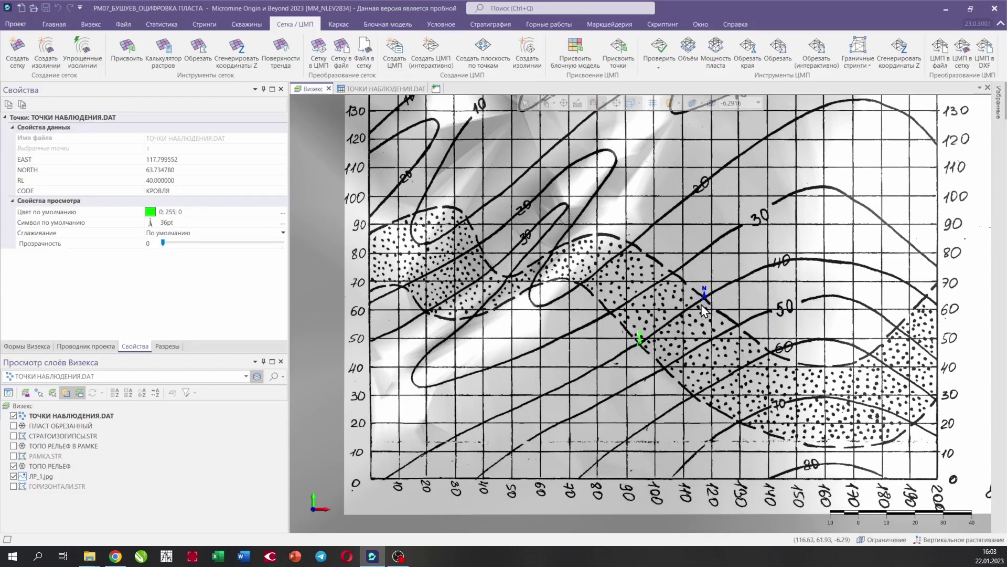
scroll(500, 250, up, 2)
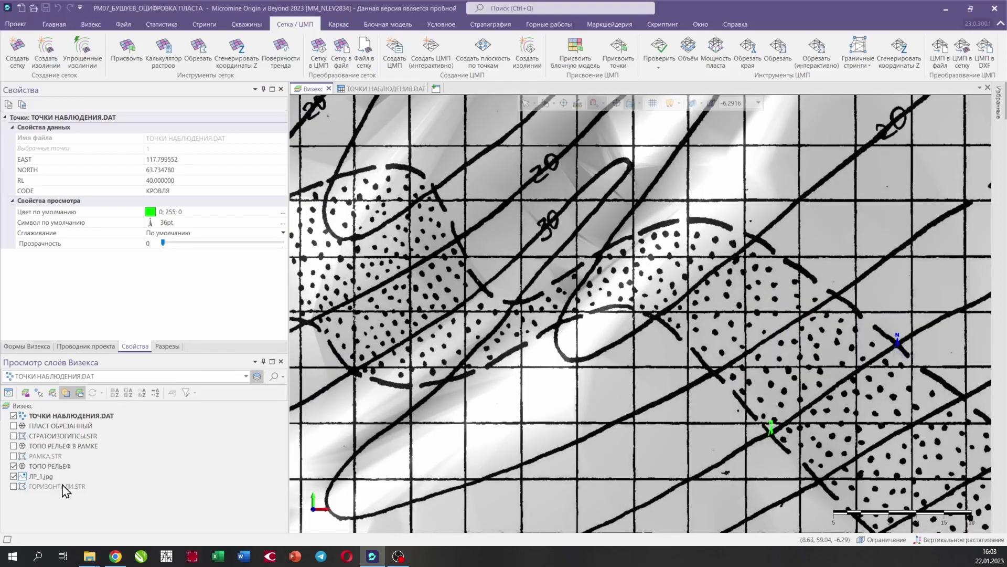
right_click(67, 436)
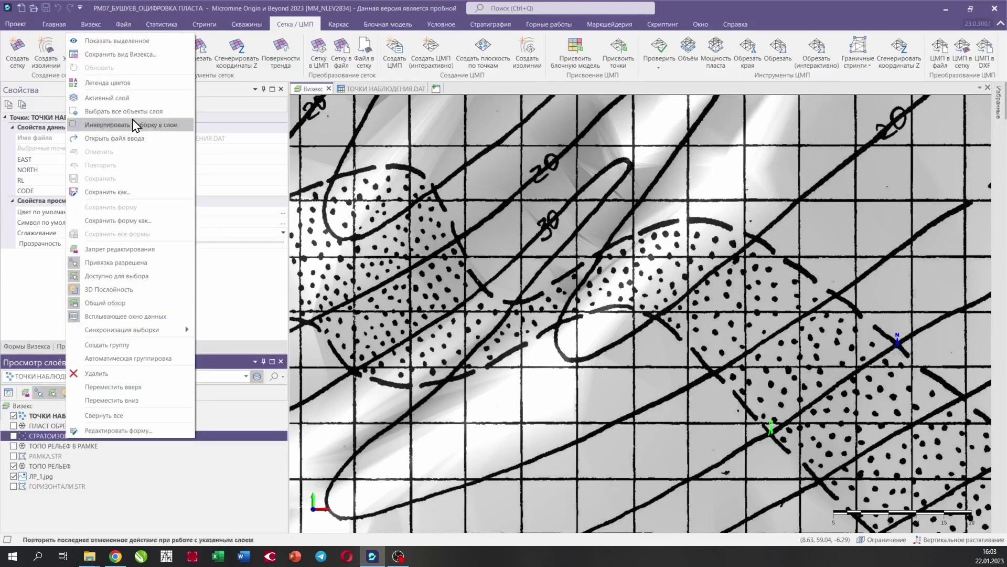
click(133, 99)
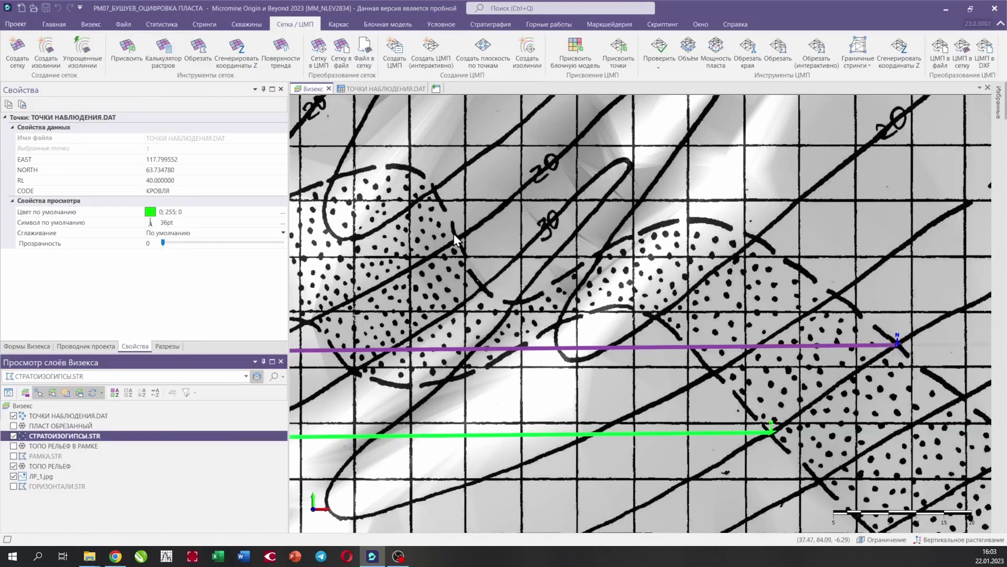
Check the properties of the upper horizontal КРОВЛЯ string in the СТРАТОИЗОГИПСЫ.STR layer.
click(452, 348)
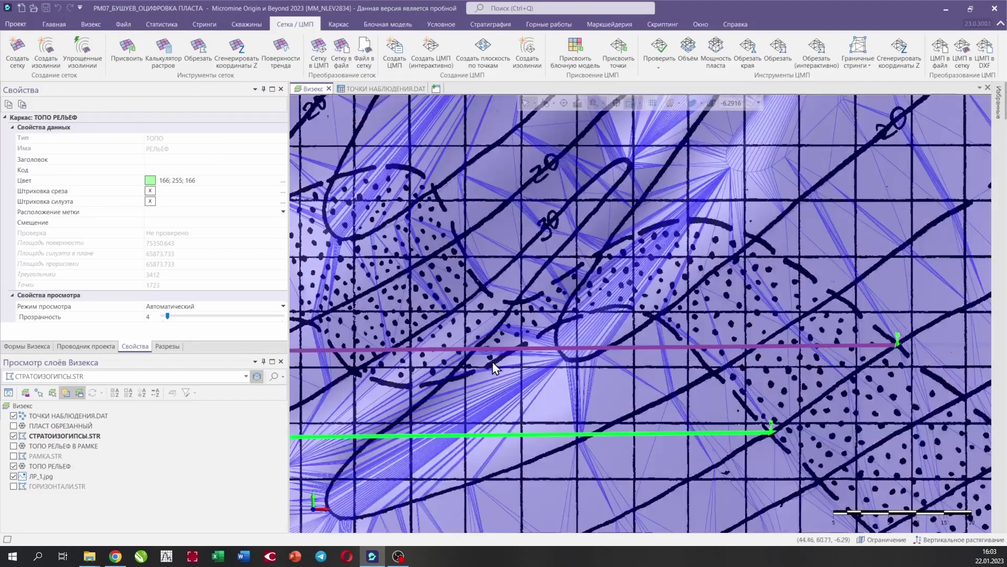
scroll(561, 295, down, 2)
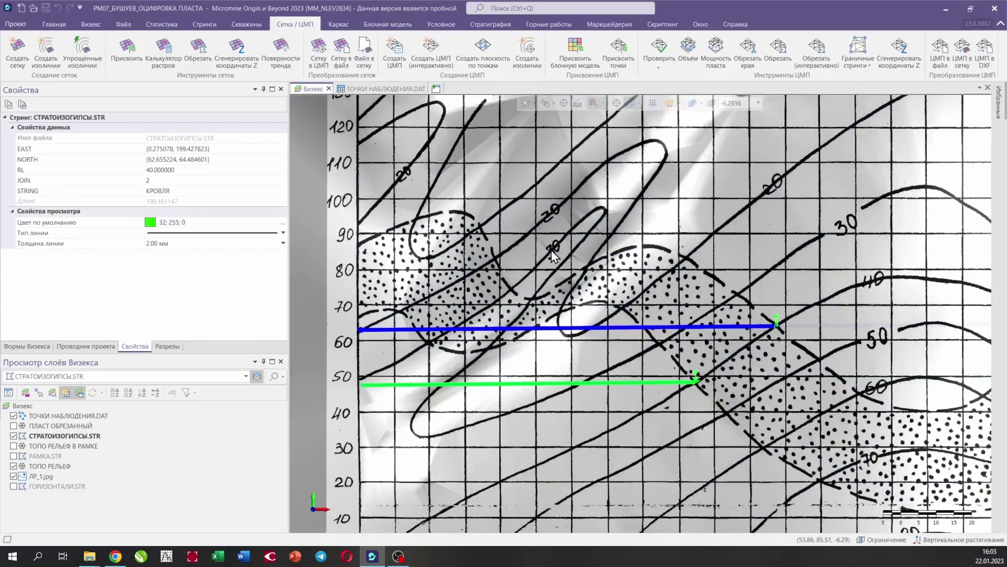
scroll(550, 250, up, 1)
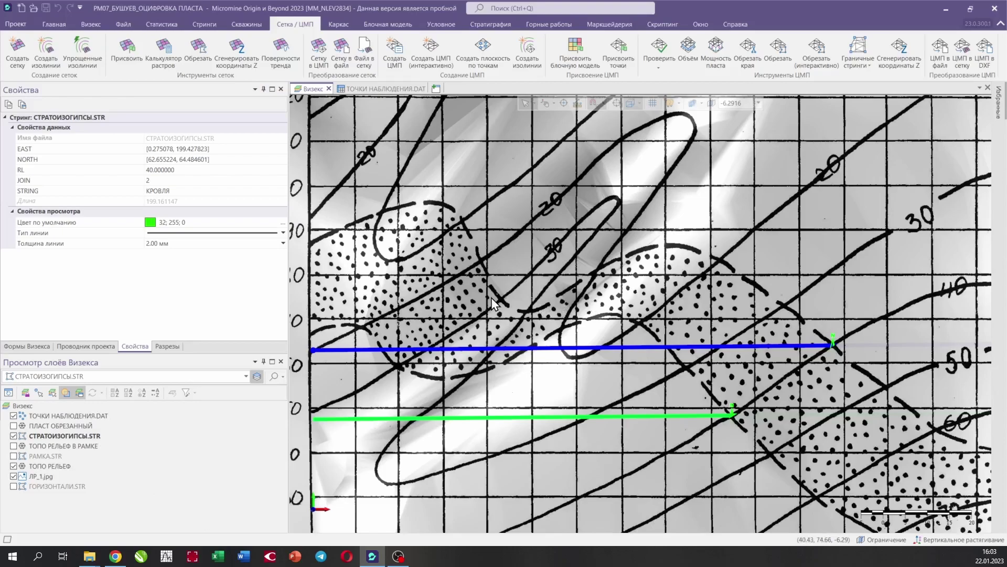
click(79, 437)
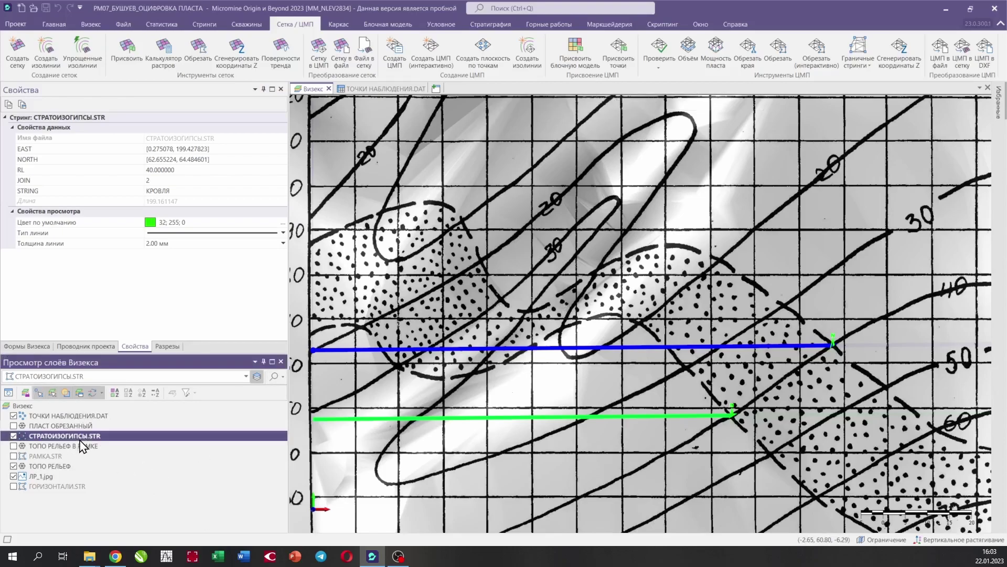
key(Down)
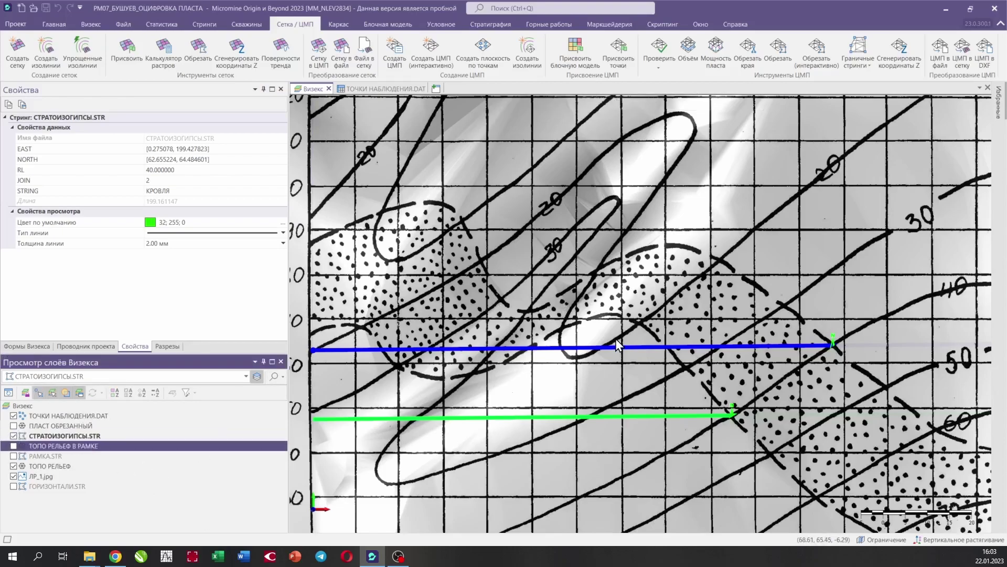
click(514, 300)
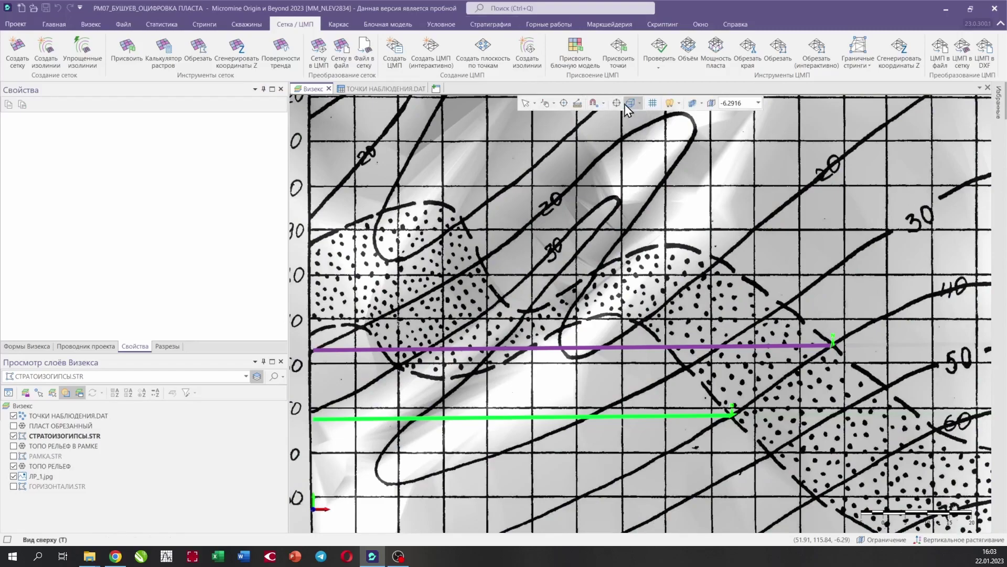
Draw a string about 26 m long between the two seam roof crossings on the 20 contour and hide ТОПО РЕЛЬЕФ.
scroll(456, 278, up, 2)
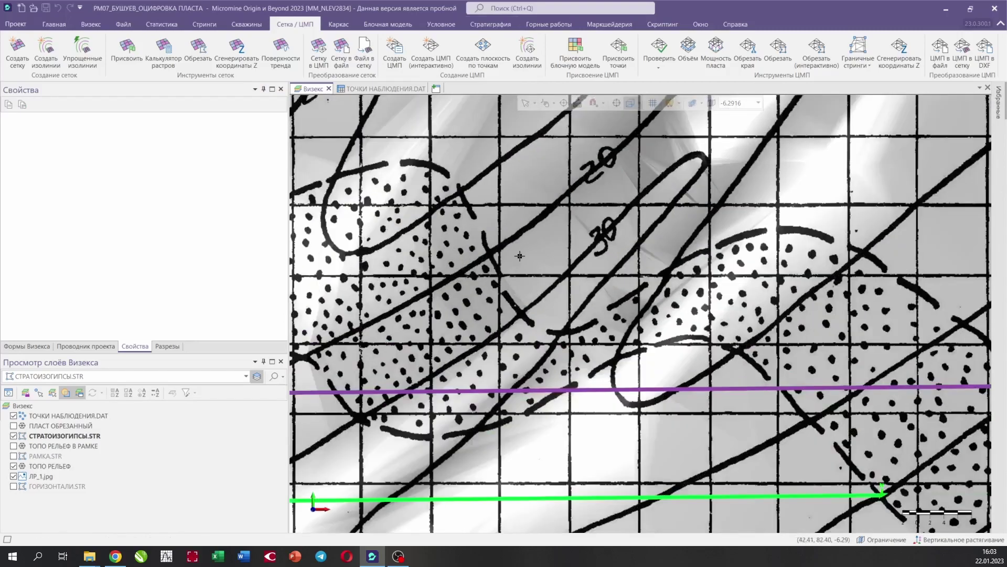
click(491, 252)
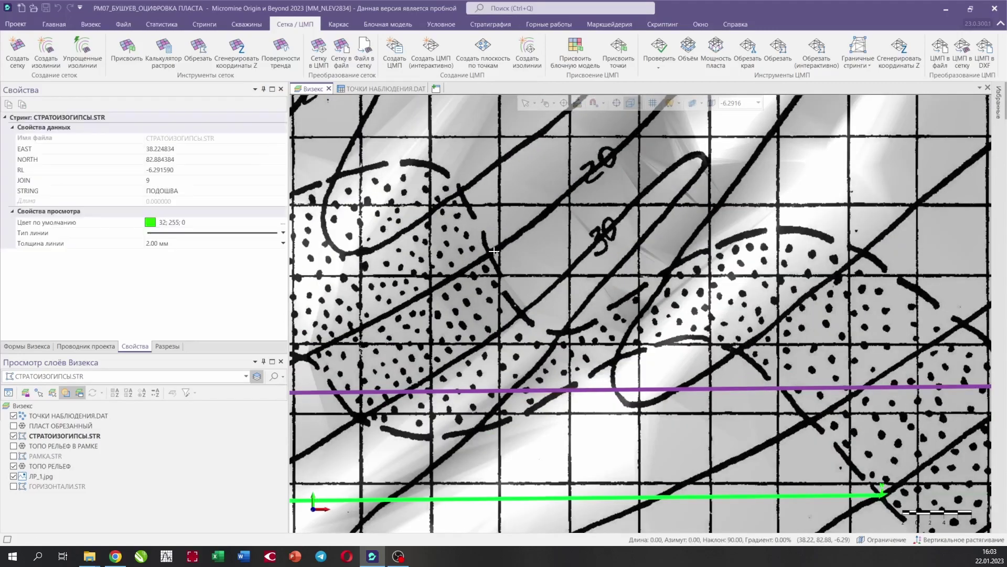
click(671, 269)
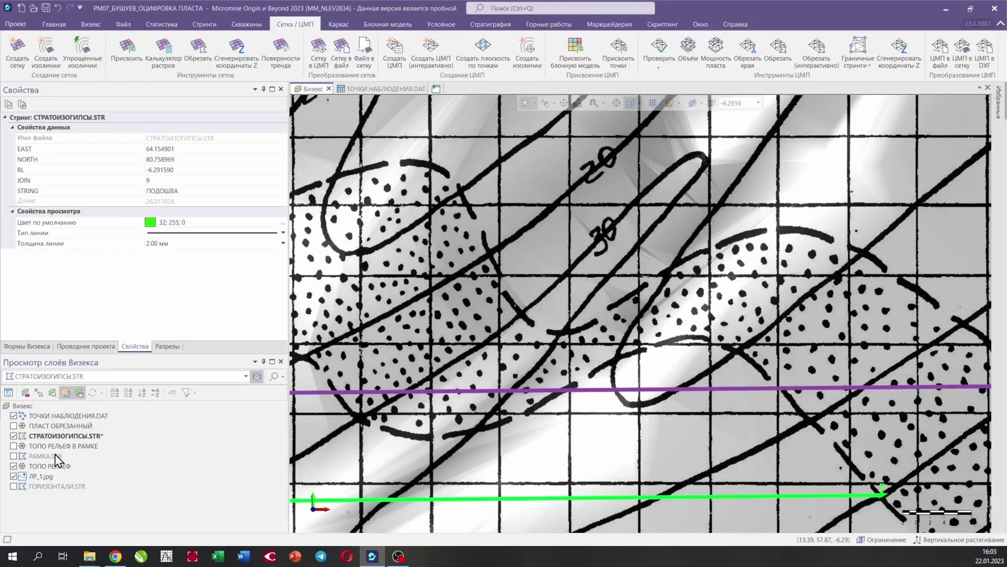
click(14, 467)
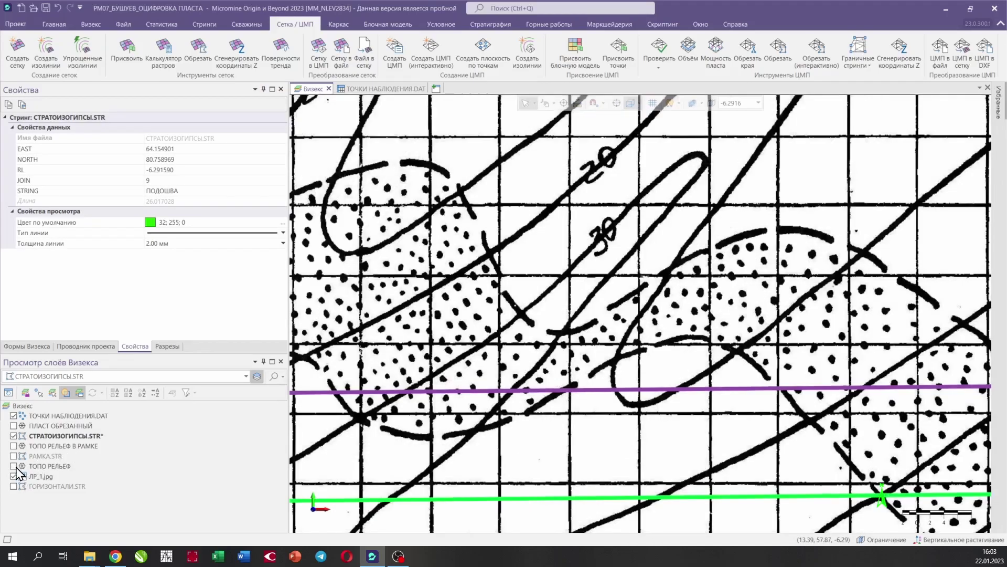
Set the new string's RL to 20 and its STRING attribute to КРОВЛЯ.
scroll(529, 210, down, 2)
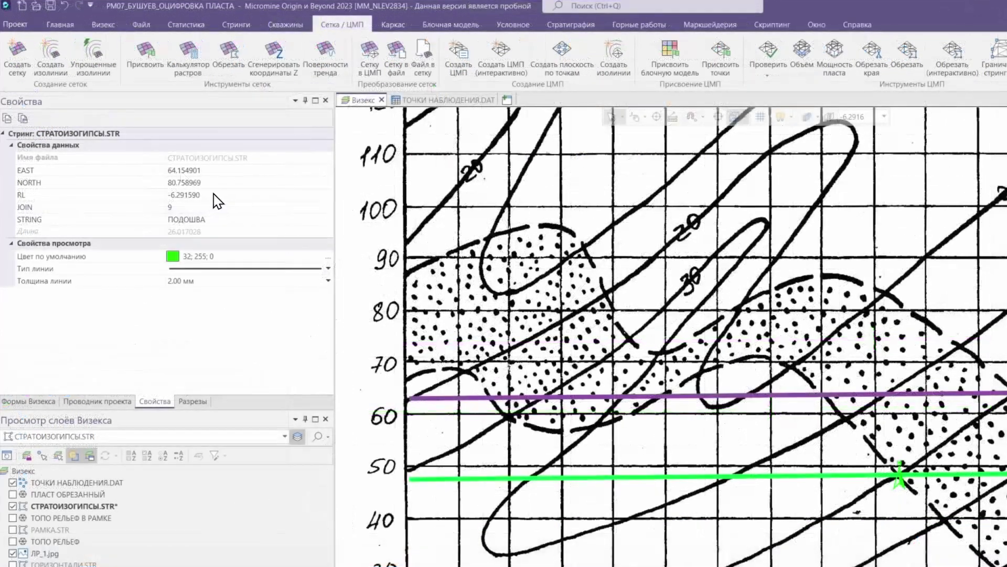
drag(185, 168, 164, 199)
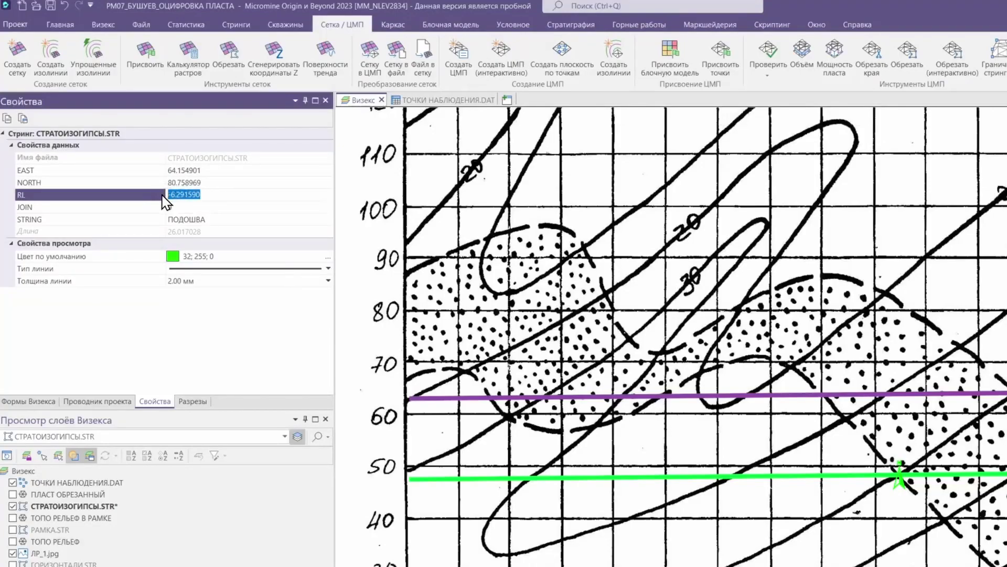
text(20)
key(Return)
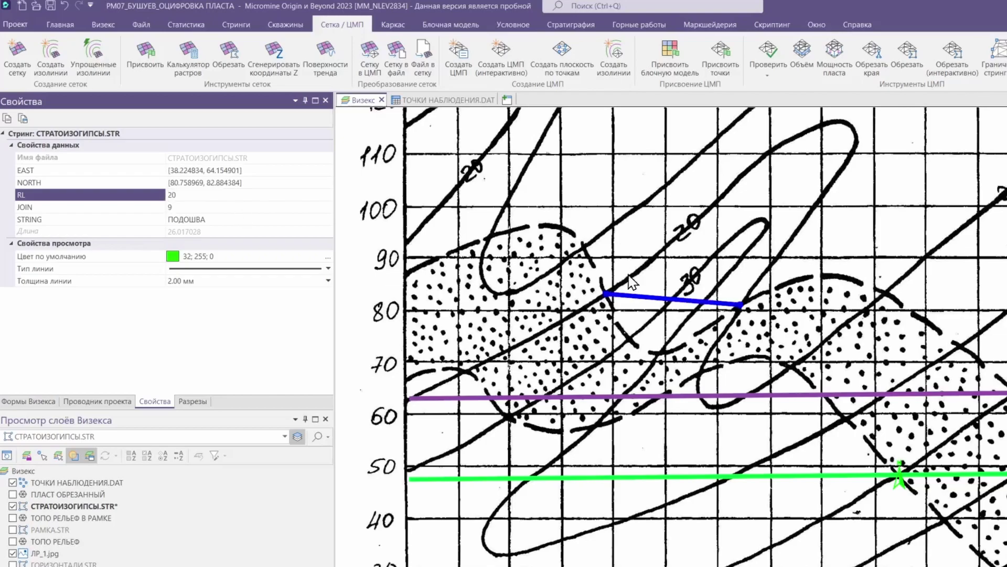
key(Escape)
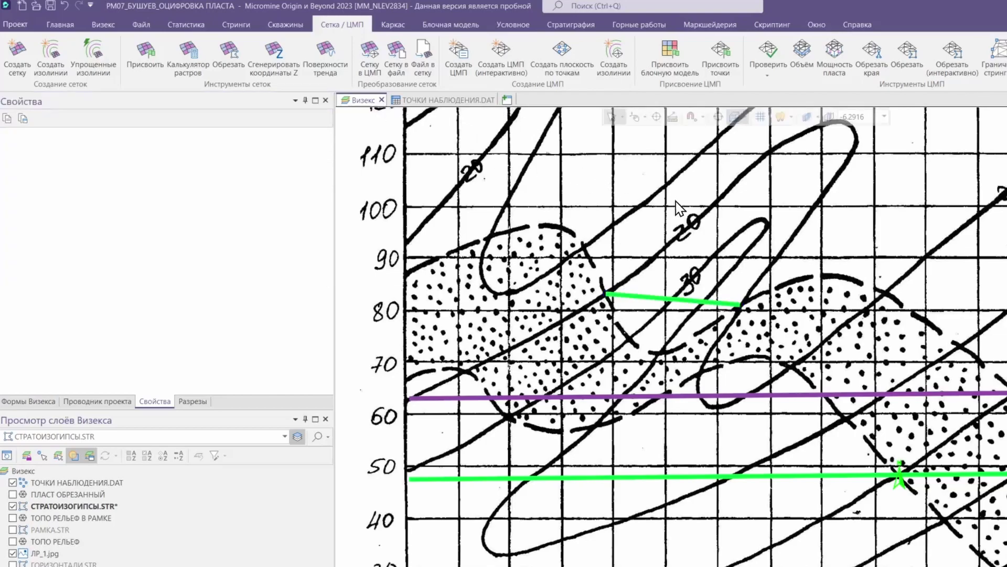
click(638, 297)
click(213, 219)
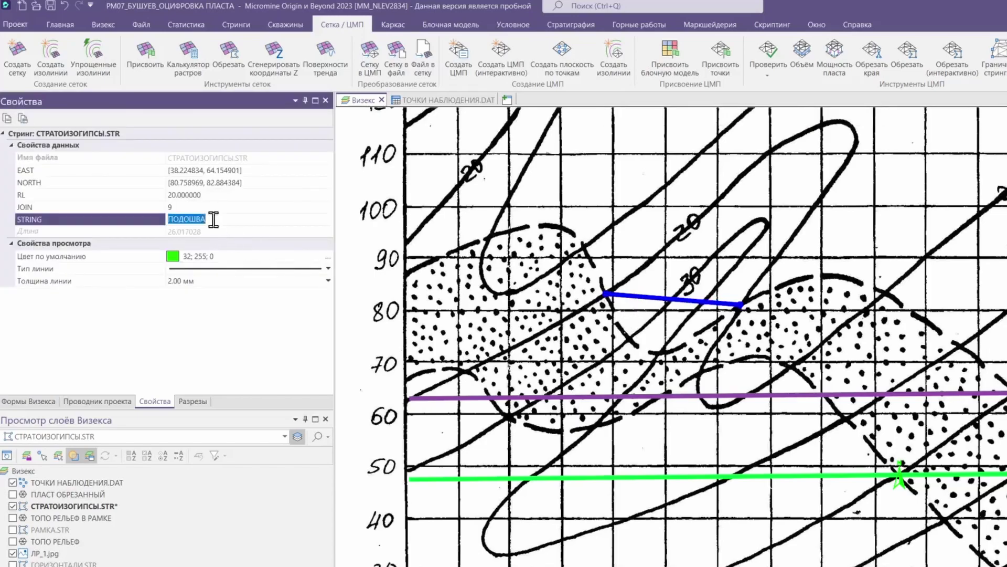
text(КР)
click(752, 270)
Draw a second КРОВЛЯ string between the two points where the dashed seam roof boundary crosses the 10 contour.
scroll(600, 258, up, 2)
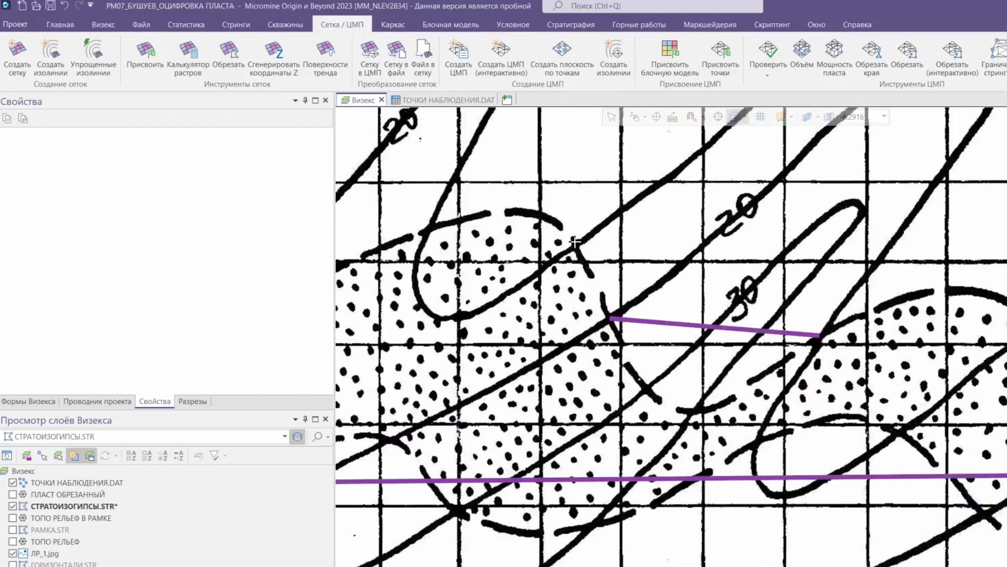
click(576, 242)
scroll(846, 250, down, 3)
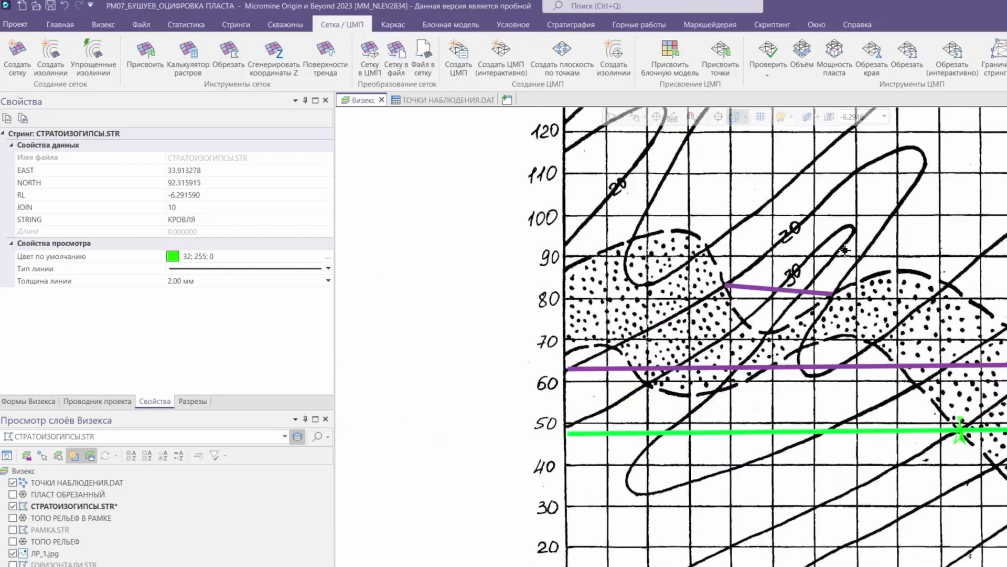
scroll(963, 253, down, 2)
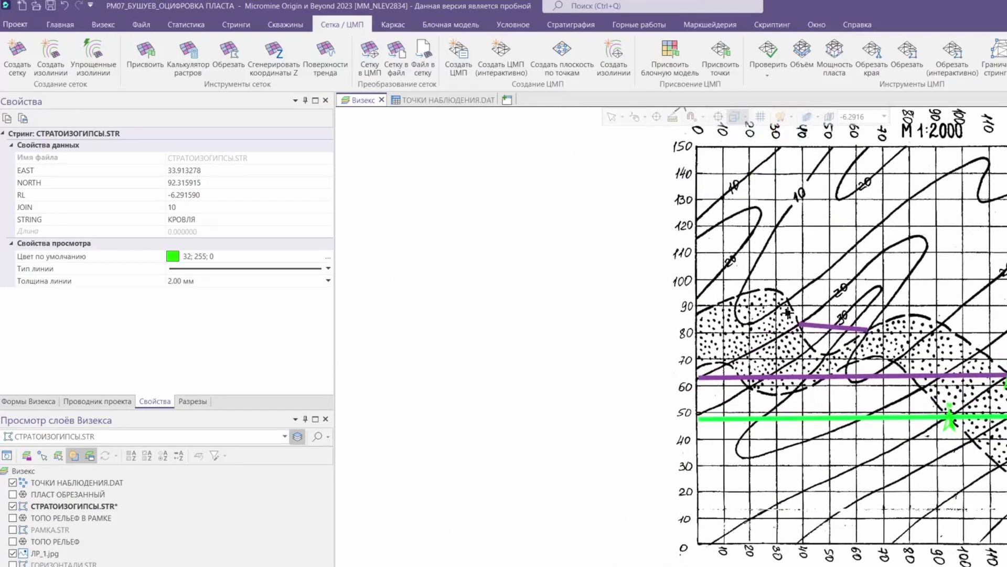
scroll(850, 283, up, 3)
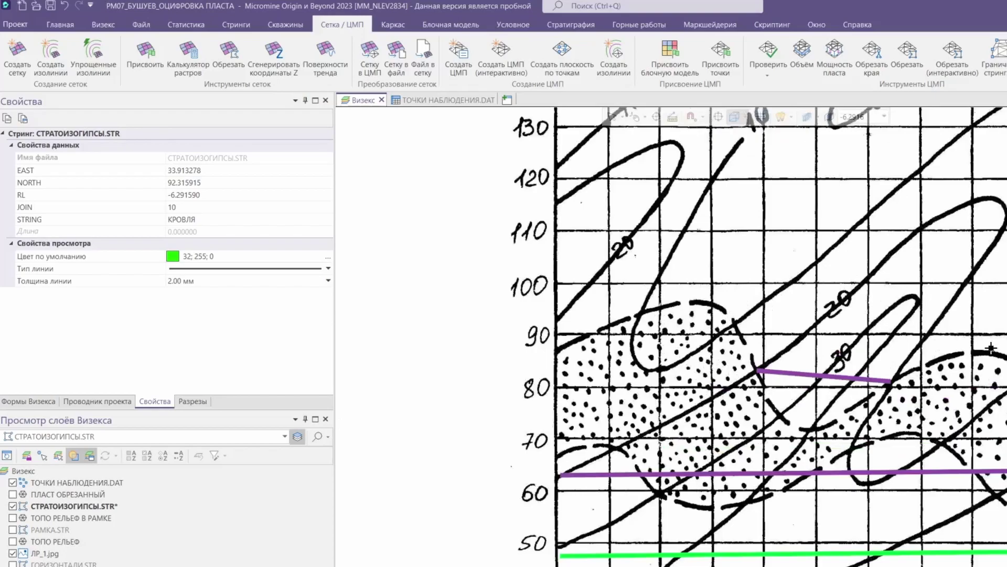
scroll(991, 348, down, 3)
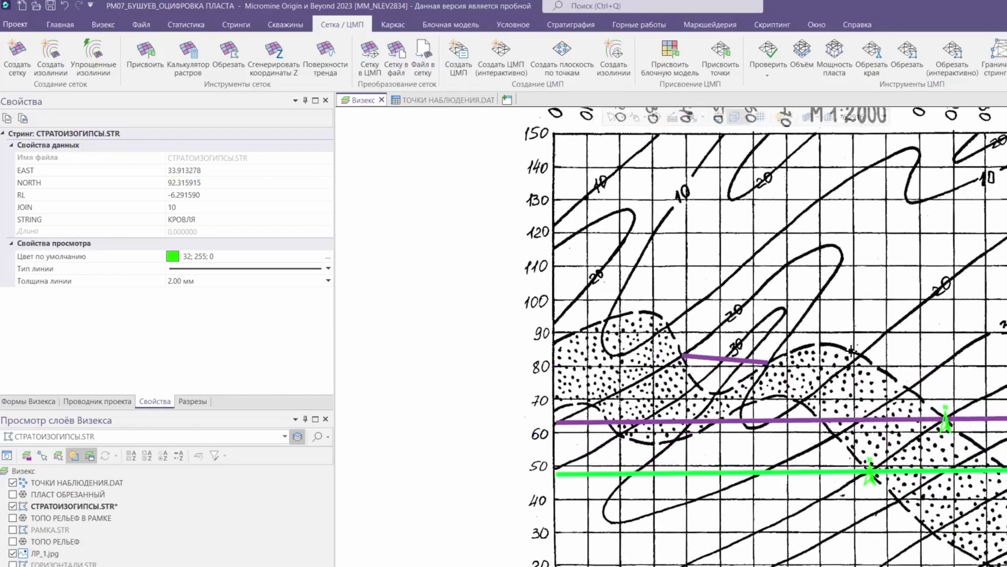
scroll(616, 321, up, 3)
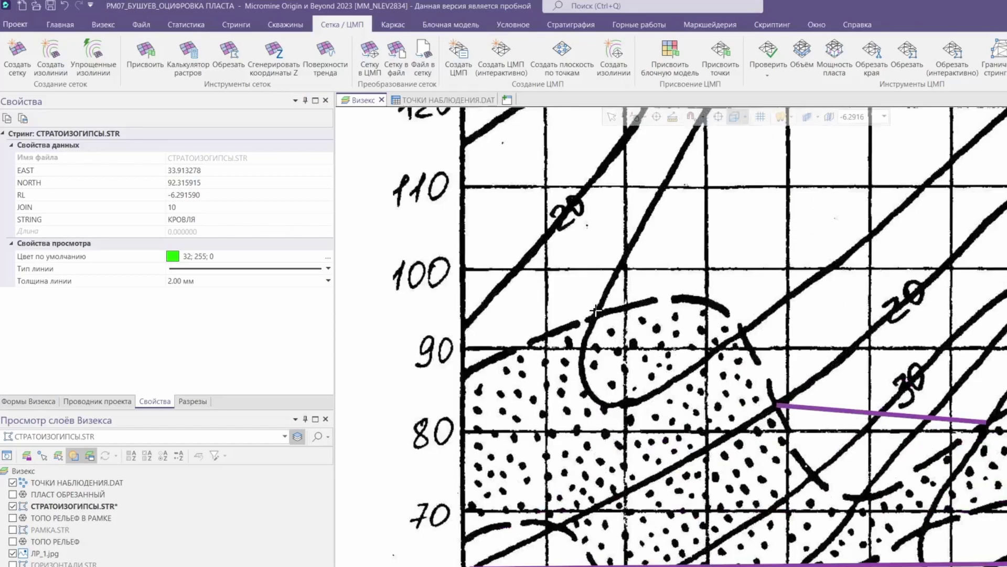
click(723, 304)
click(841, 336)
Set the RL of the second roof string to 10.
double_click(222, 194)
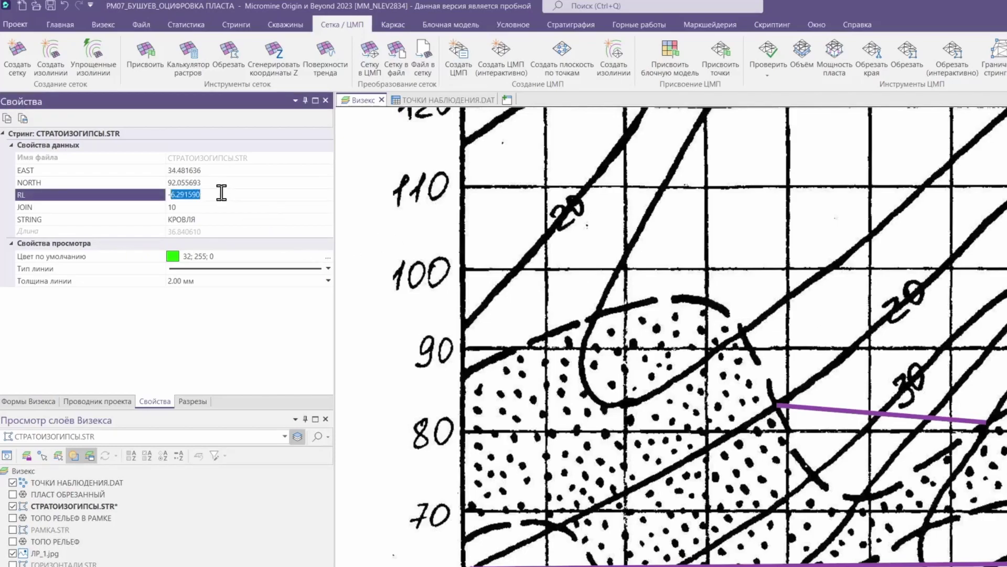
key(ctrl+a)
text(10)
key(Return)
click(631, 264)
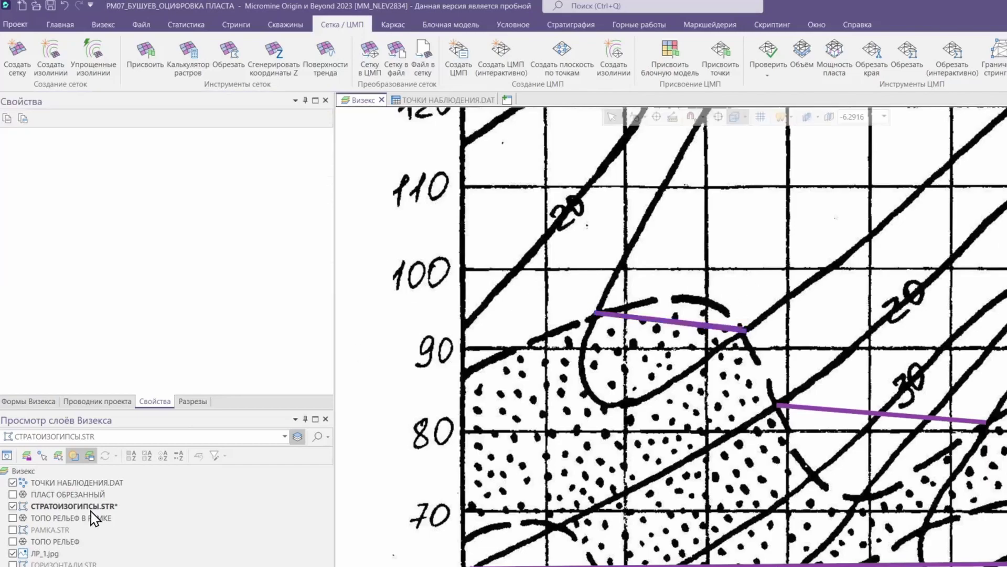
Remove the doubled-back end point at the eastern end of the RL 10 string, hiding the ЛР_1.jpg image only meanwhile.
click(13, 553)
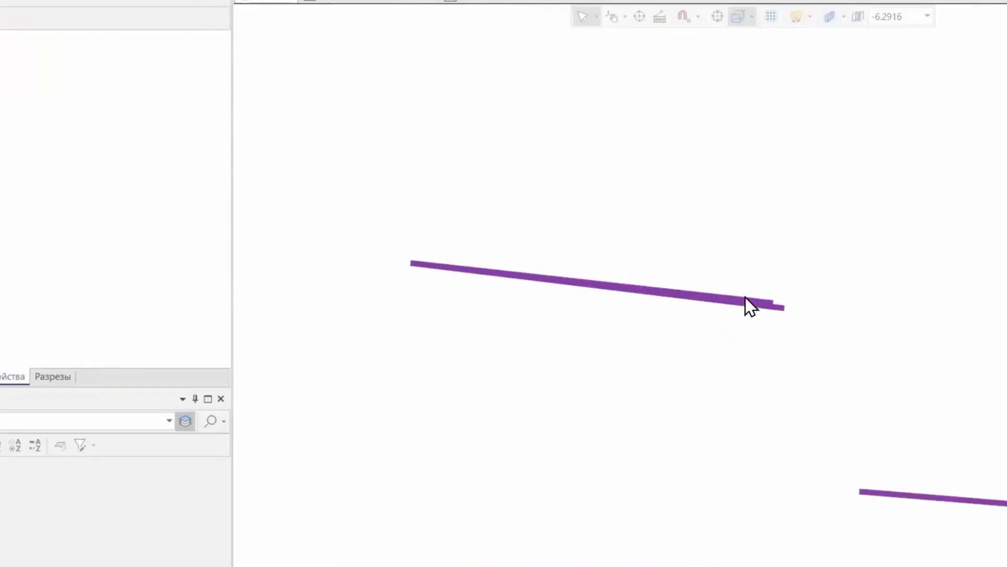
click(762, 301)
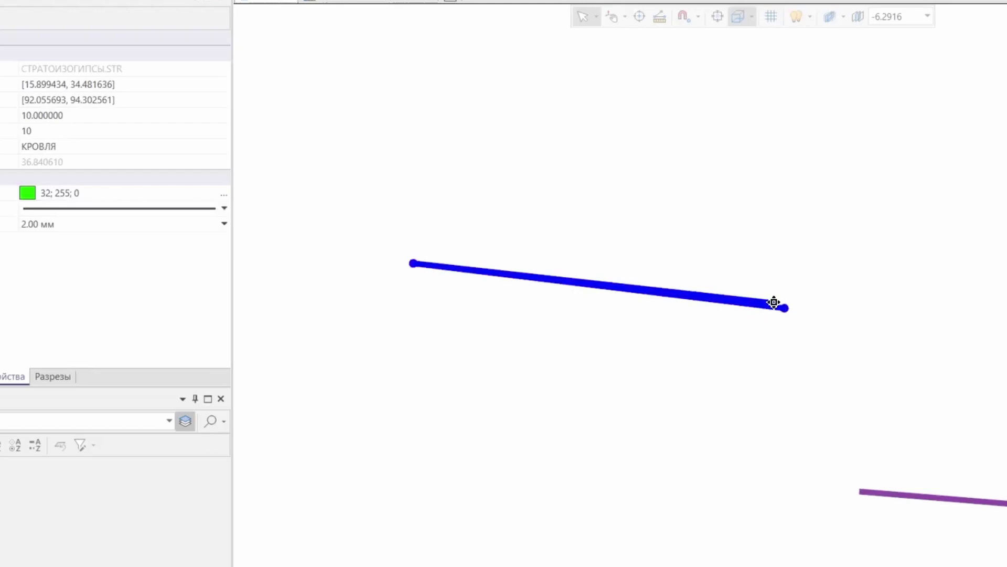
scroll(787, 307, down, 3)
click(860, 303)
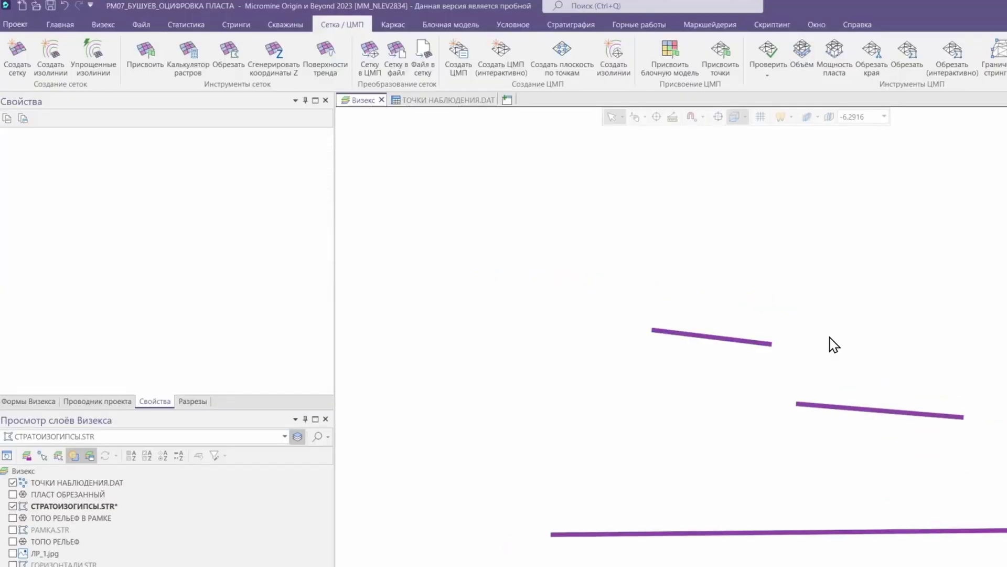
click(13, 553)
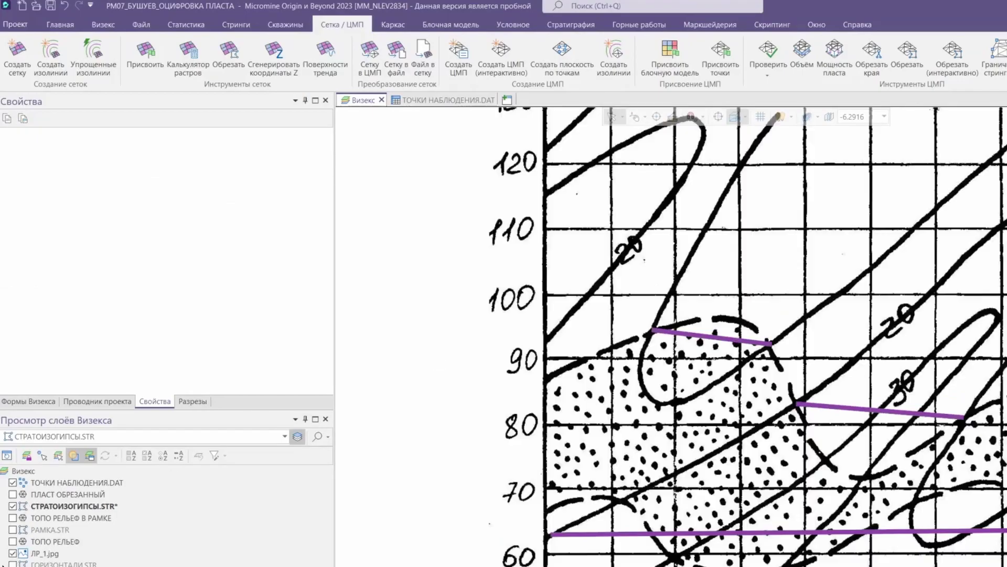
Extend the RL 10 roof string eastward along its own direction to about EAST 69, NORTH 88, past the RL 20 string's eastern end.
scroll(704, 438, down, 2)
scroll(776, 398, up, 3)
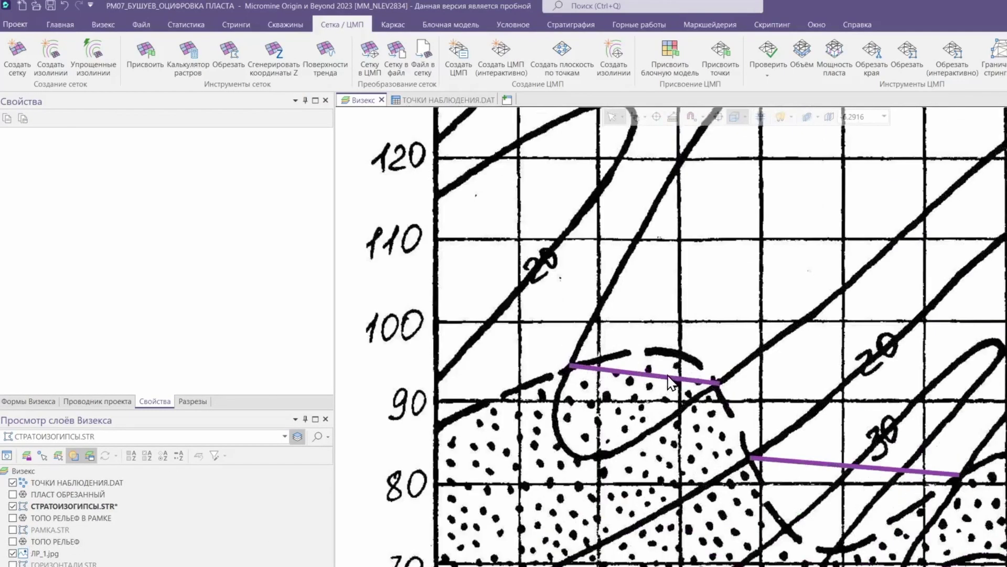
click(717, 383)
right_click(717, 383)
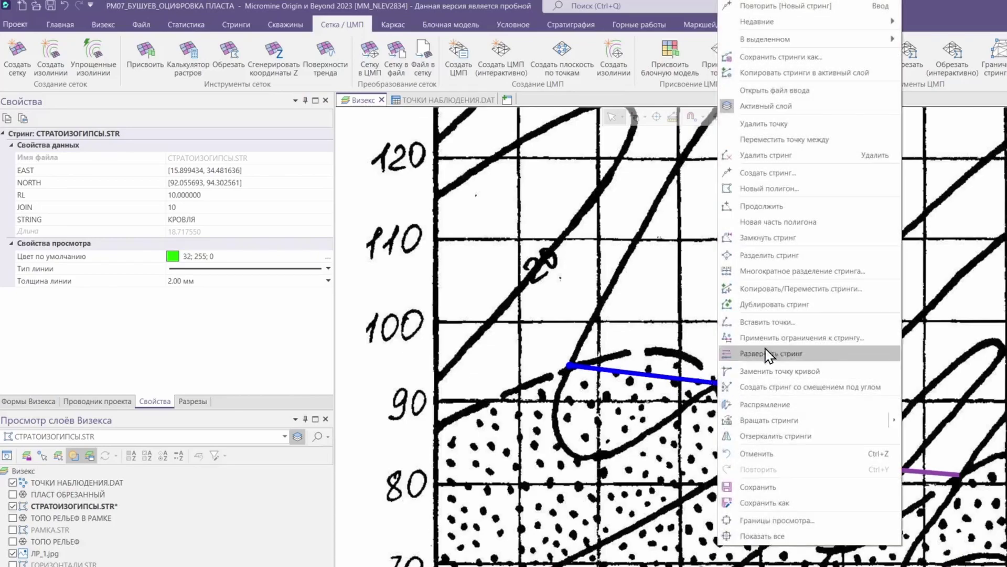
click(859, 215)
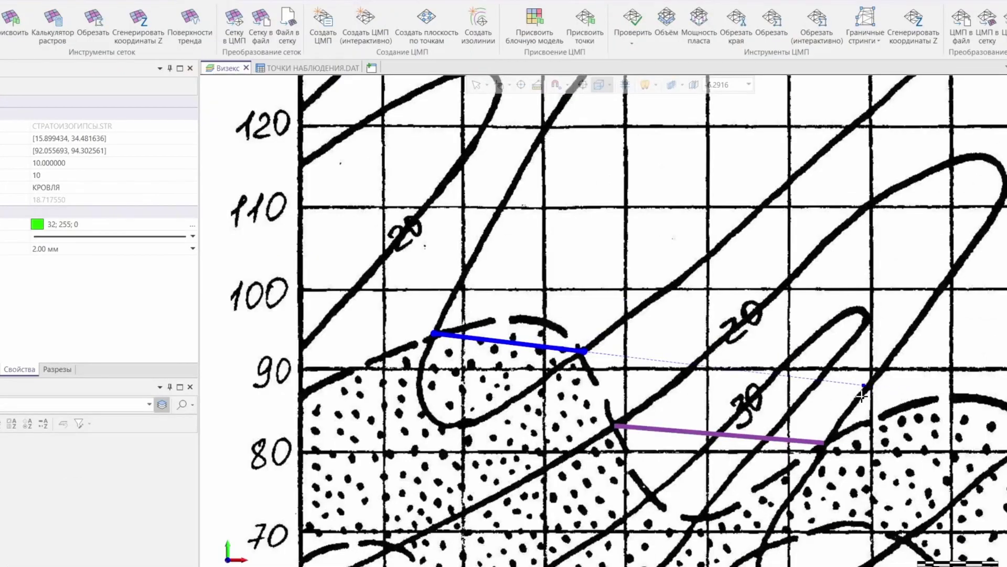
click(863, 387)
key(Escape)
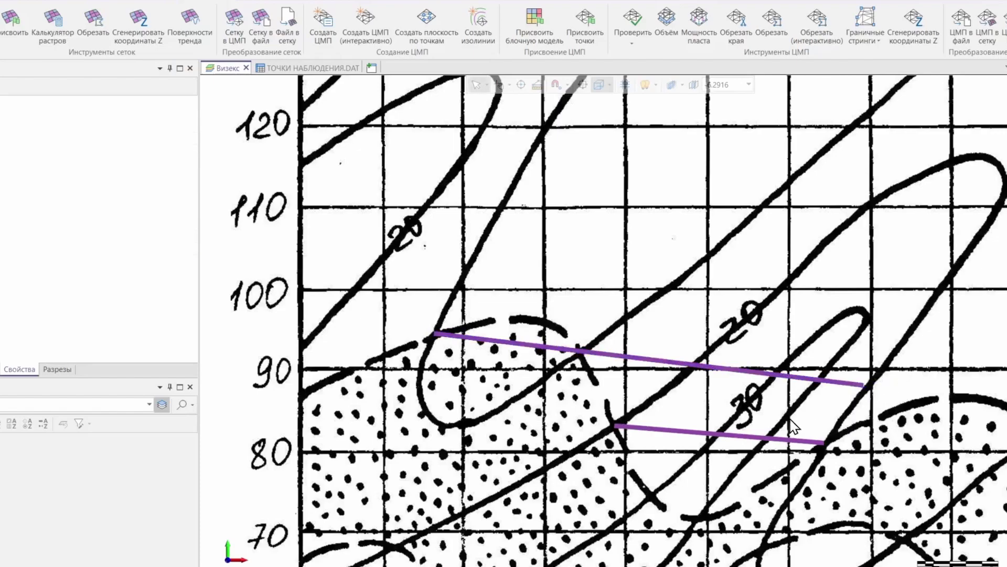
Adjust the western end of the RL 10 string and both ends of the RL 20 string so the two roof lines fit the contour crossings.
click(455, 336)
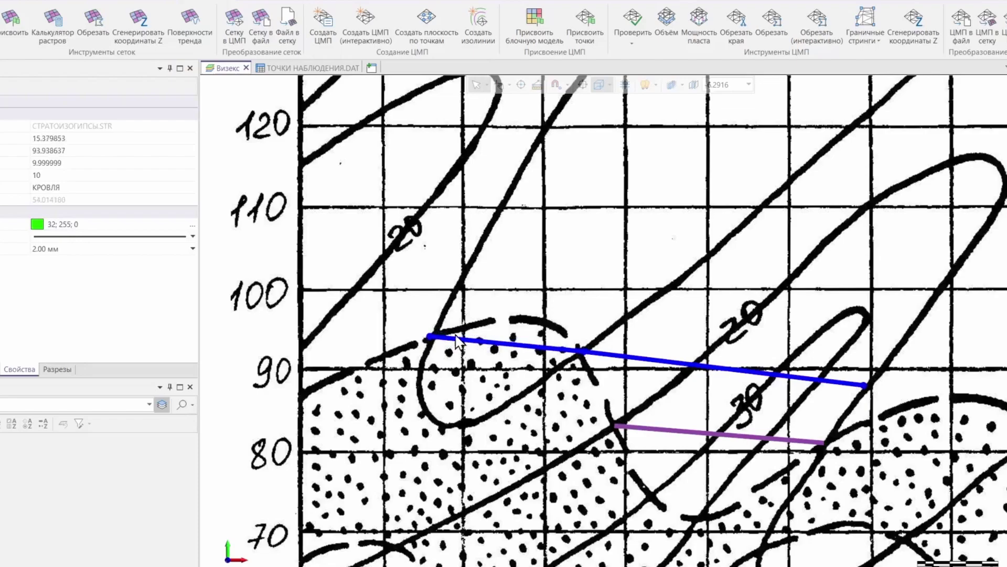
click(824, 446)
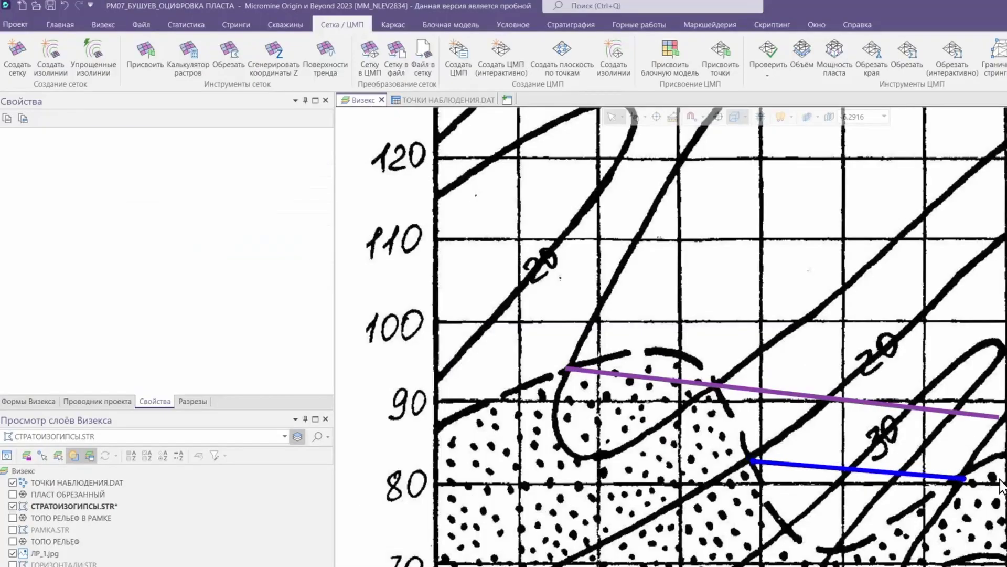
click(758, 463)
click(758, 463)
click(761, 463)
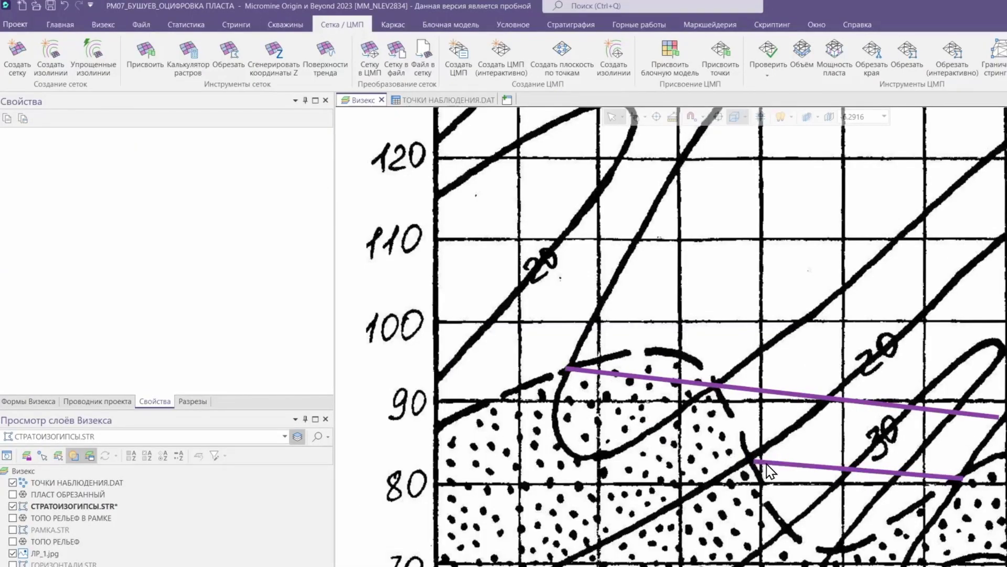
click(767, 464)
drag(754, 461, 745, 454)
click(750, 456)
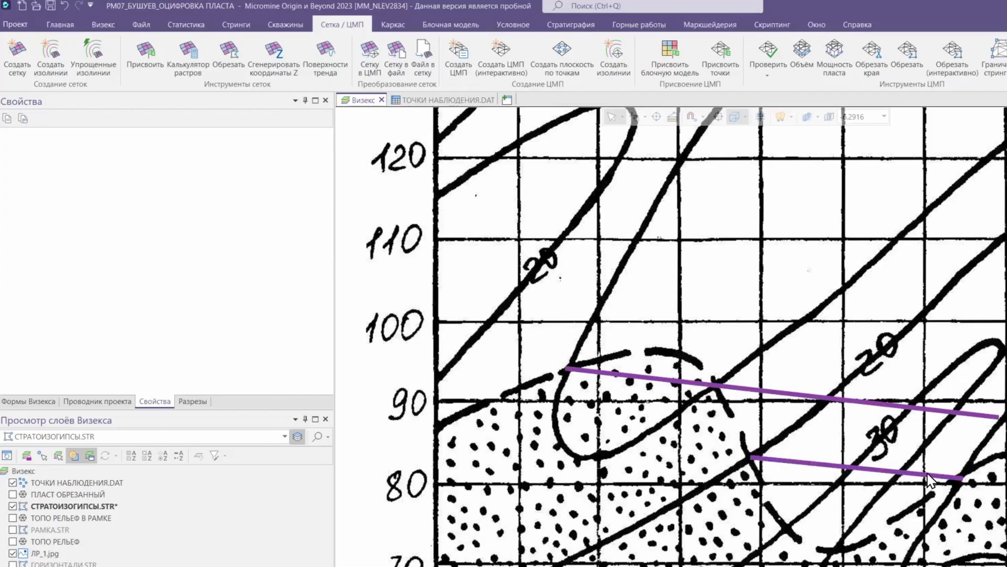
Set the RL of the southern roof string to 20 and the RL of the northern roof string to 10.
click(927, 475)
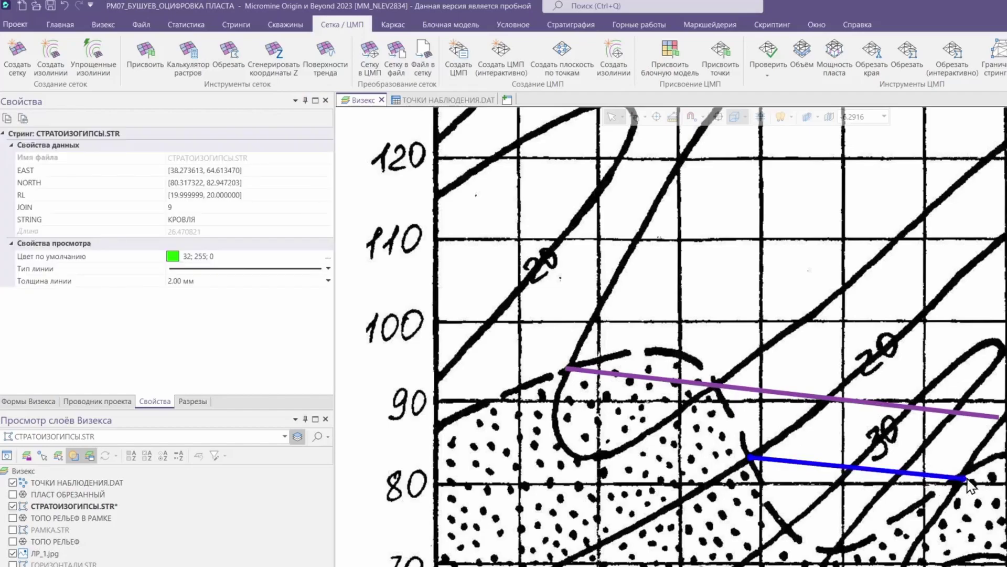
click(276, 194)
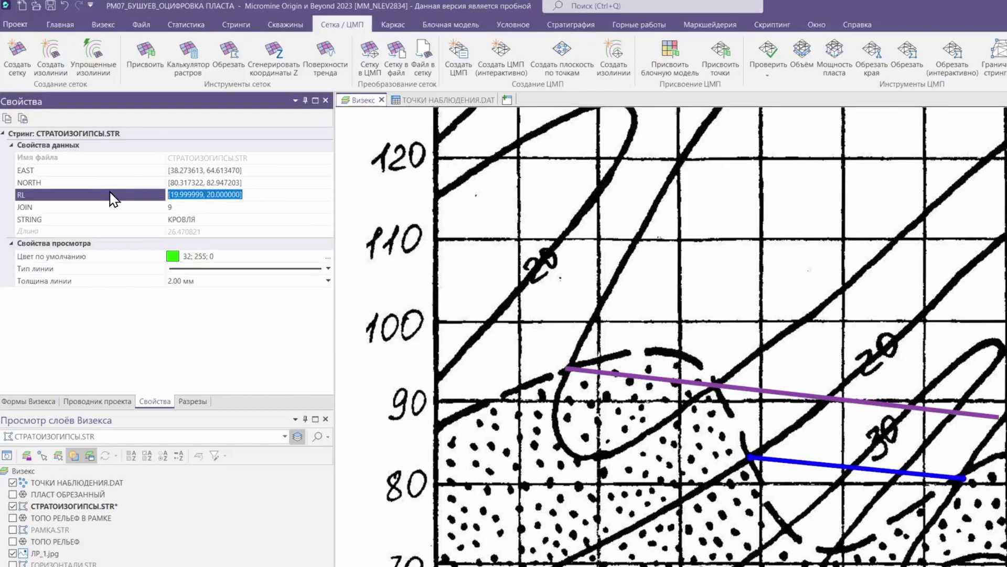
text(20)
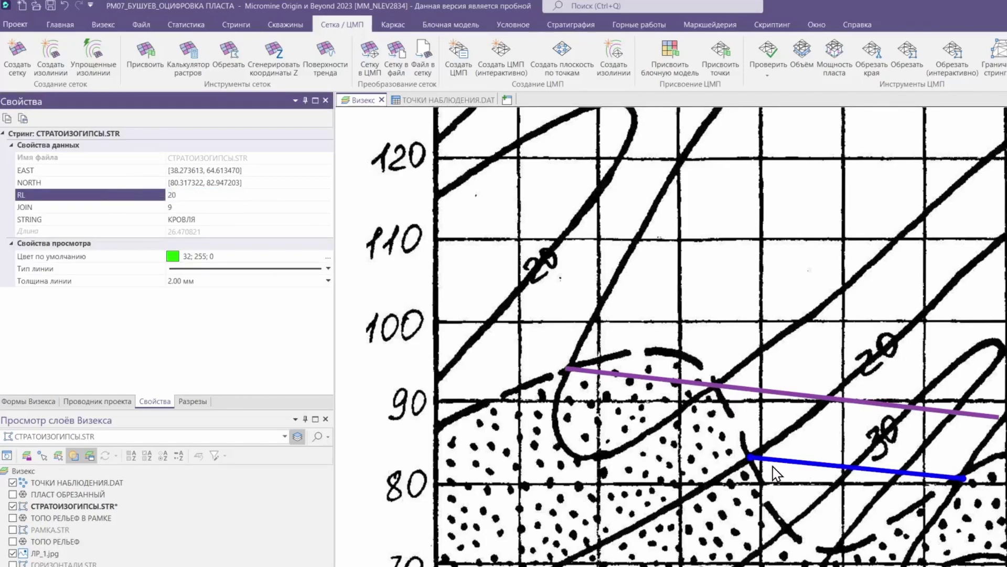
click(754, 394)
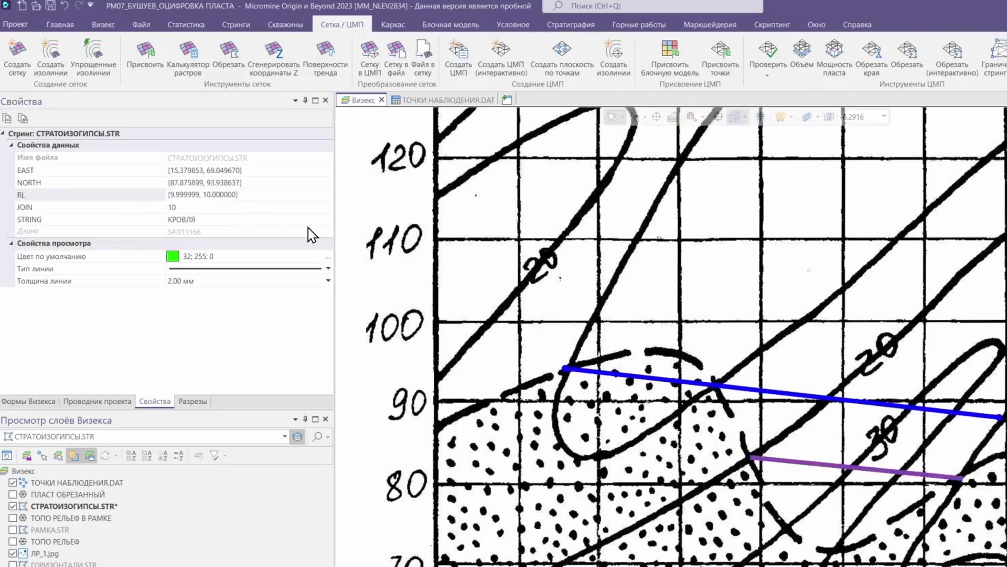
click(250, 194)
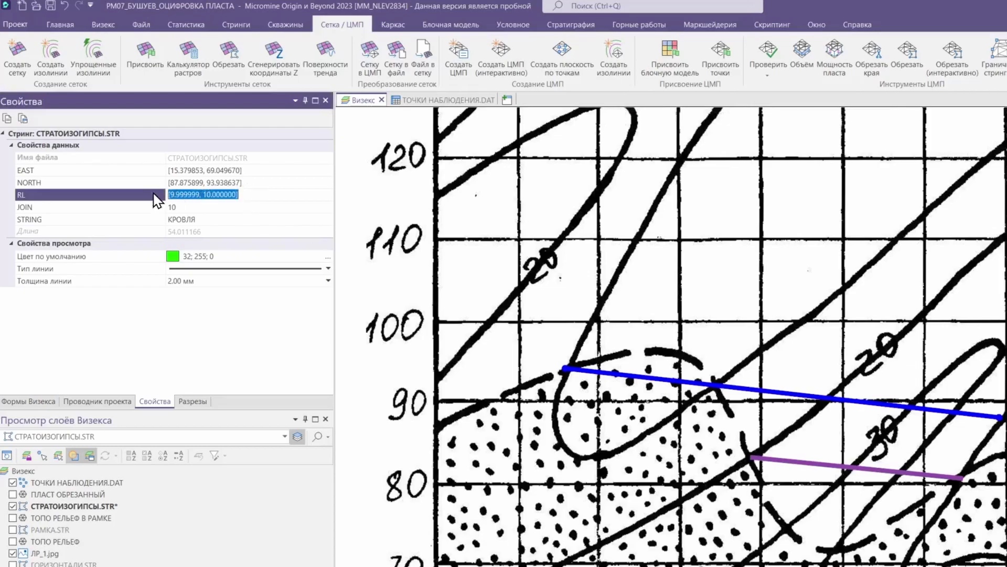
text(10)
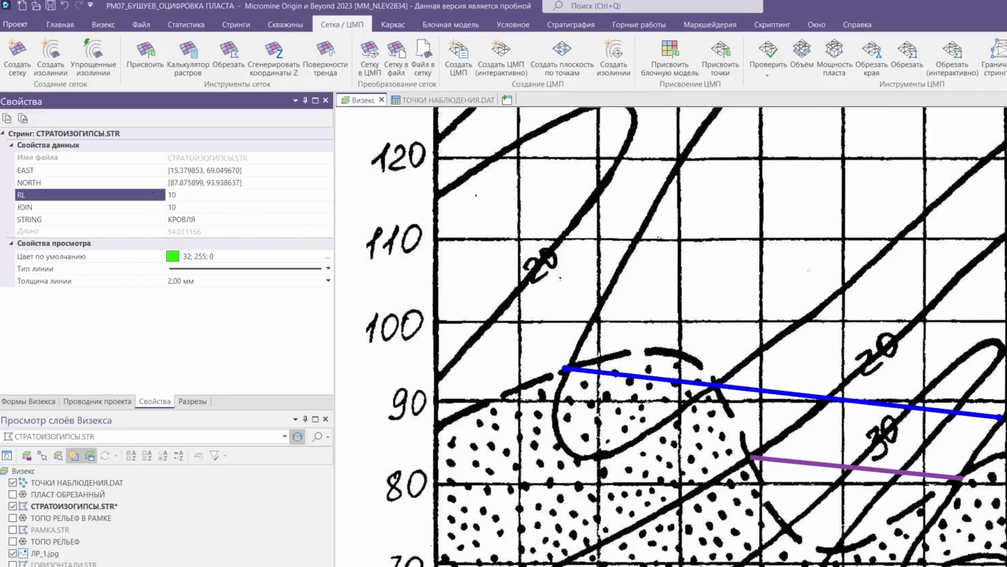
click(802, 299)
Set the view plane's position value to 10.
mouse_move(881, 119)
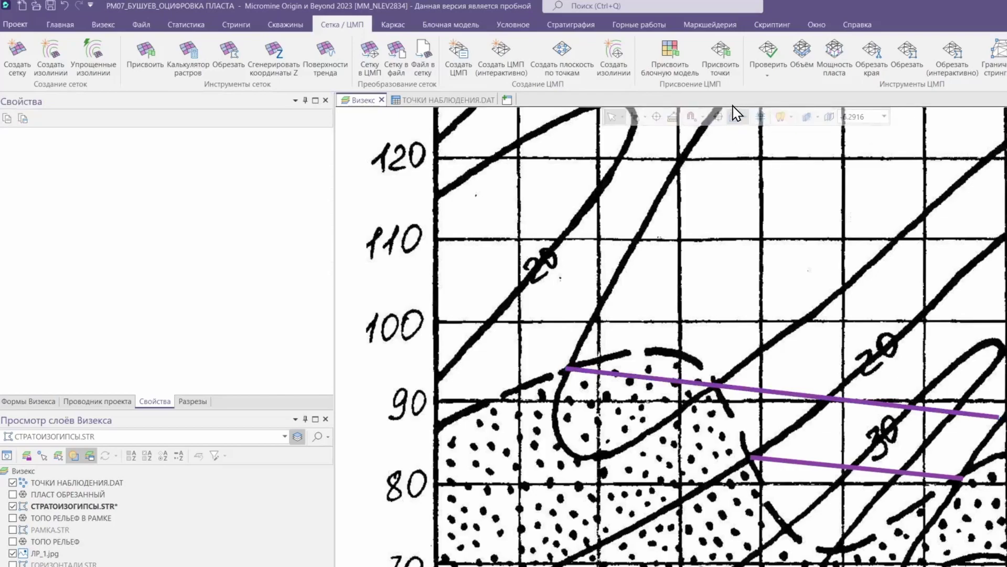
double_click(848, 117)
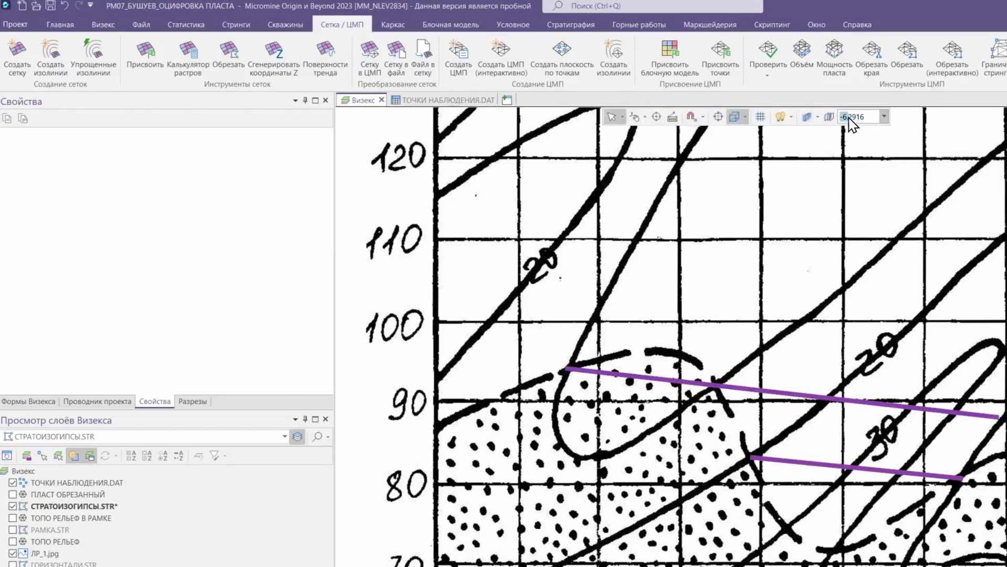
drag(850, 118, 863, 112)
text(10)
key(Return)
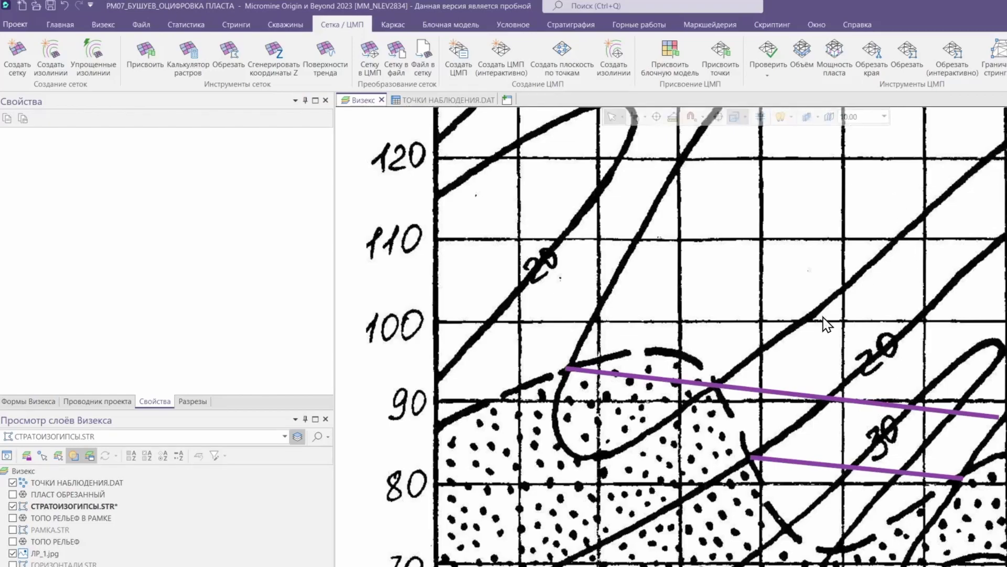
Check both roof strings' RLs and measure the distance, azimuth and slope from the RL 20 string perpendicular to the RL 10 string.
scroll(780, 355, down, 1)
scroll(782, 356, up, 1)
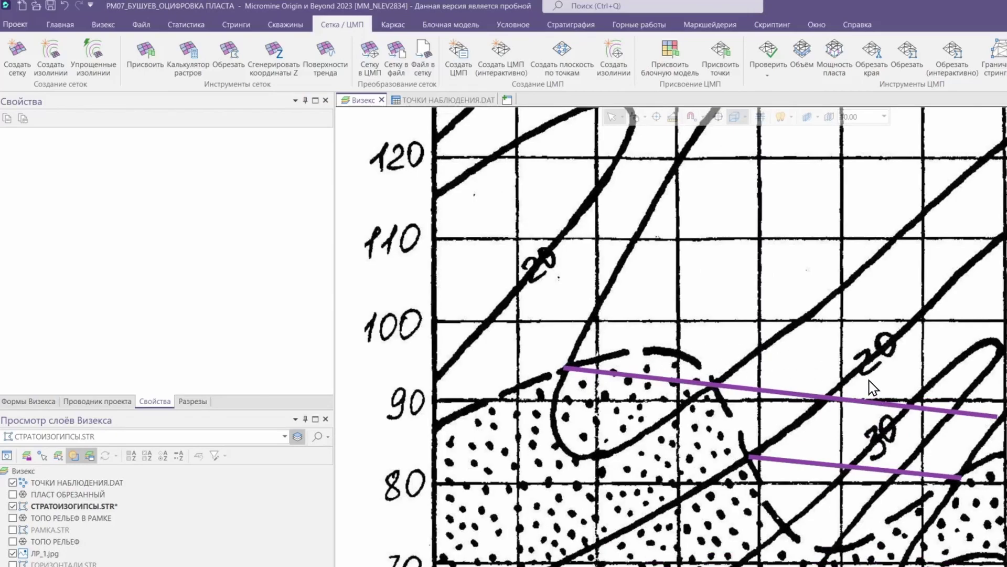
click(821, 449)
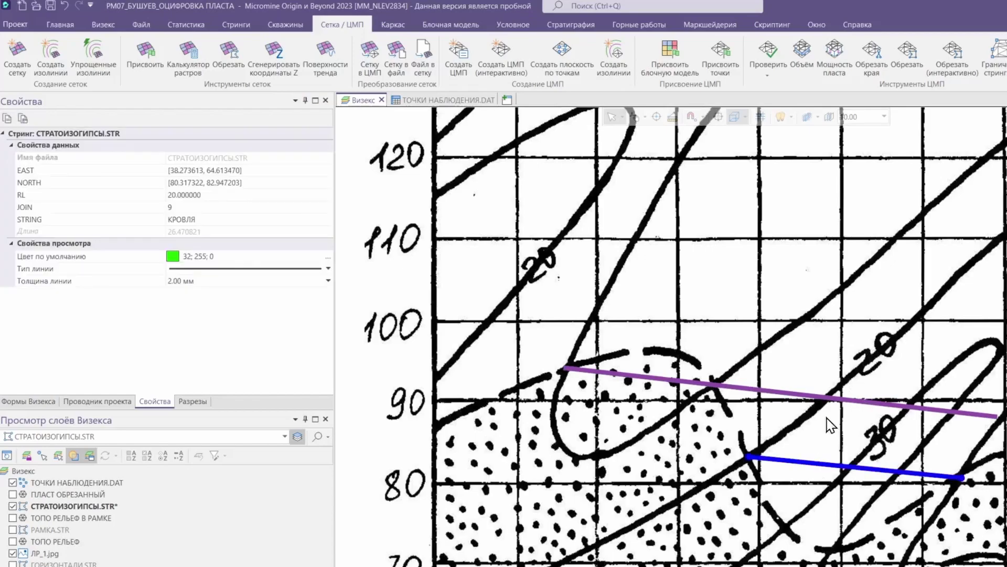
click(790, 393)
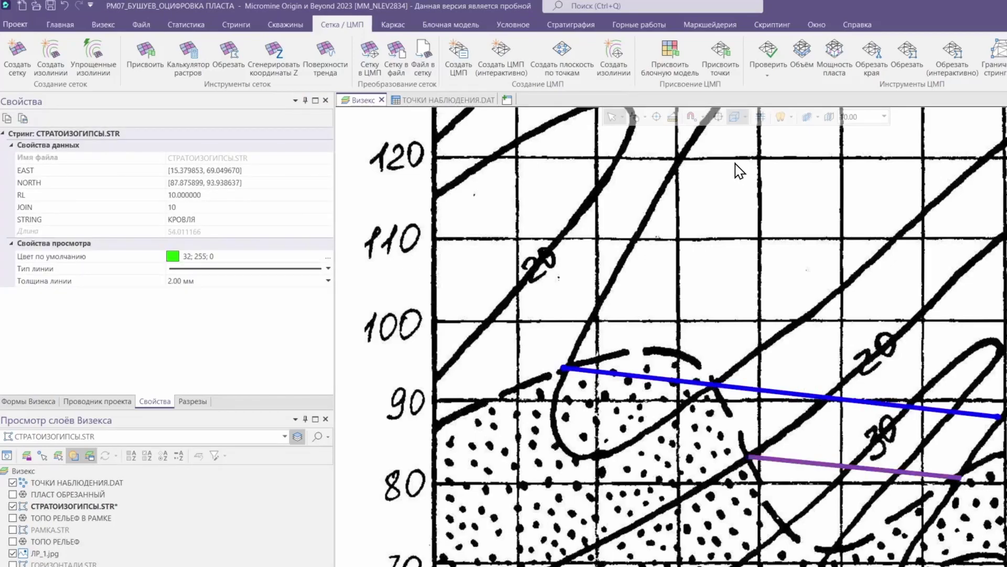
click(672, 118)
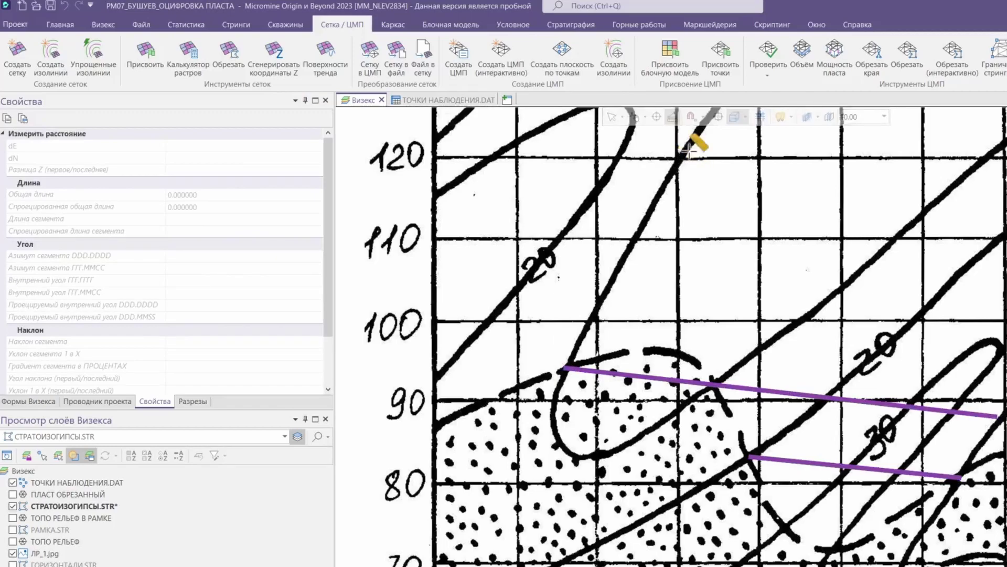
click(814, 463)
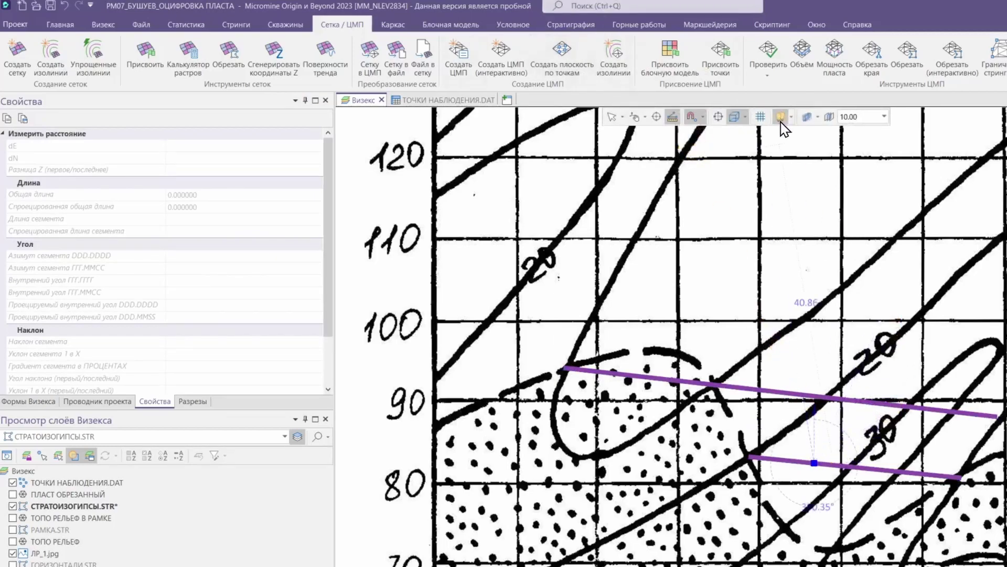
click(702, 117)
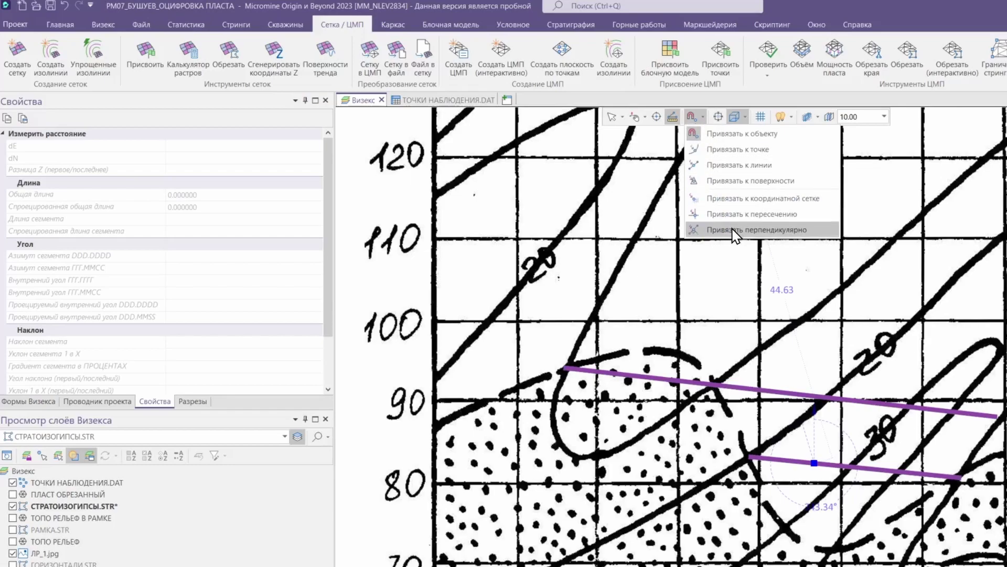
click(735, 230)
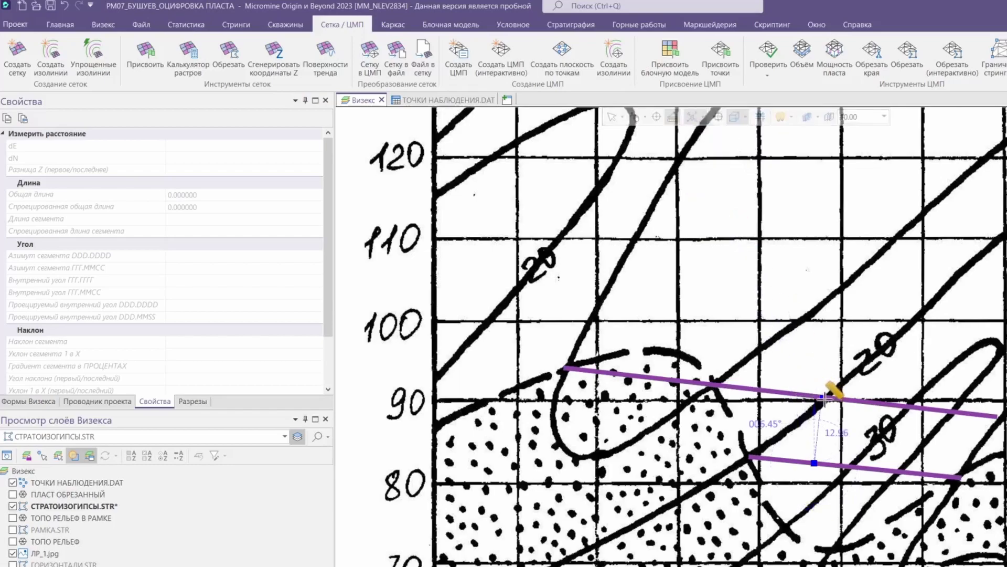
click(825, 397)
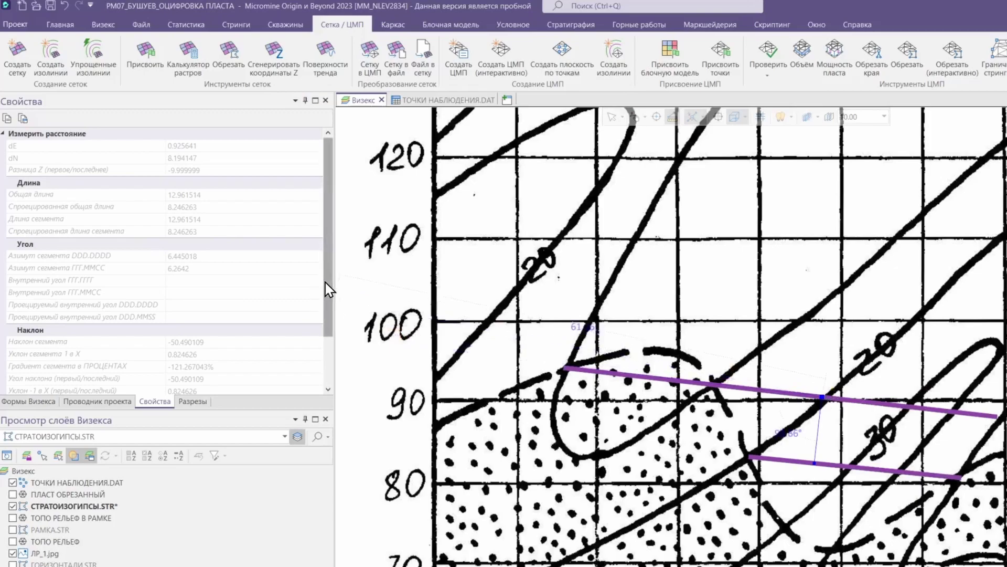
scroll(325, 288, down, 1)
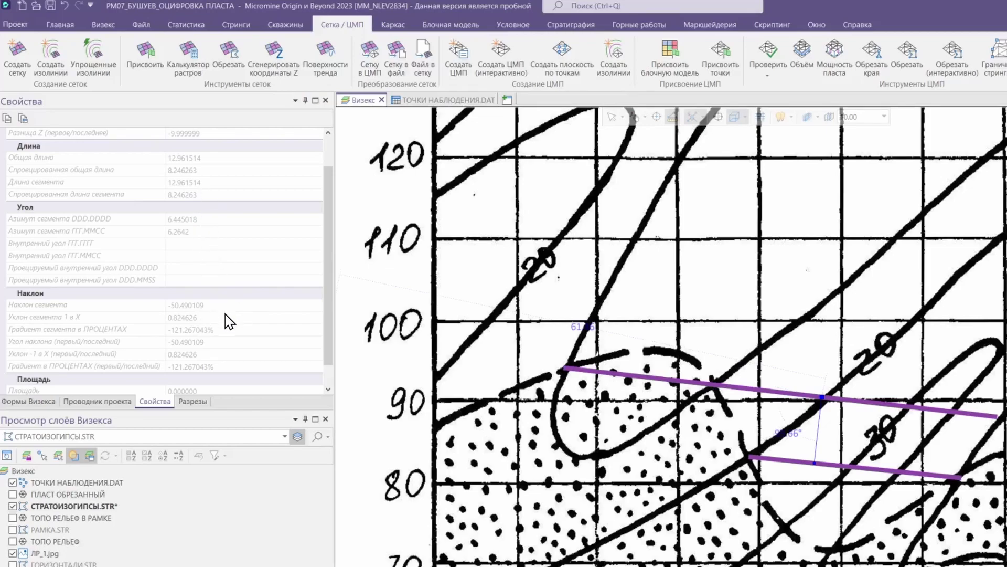
click(675, 402)
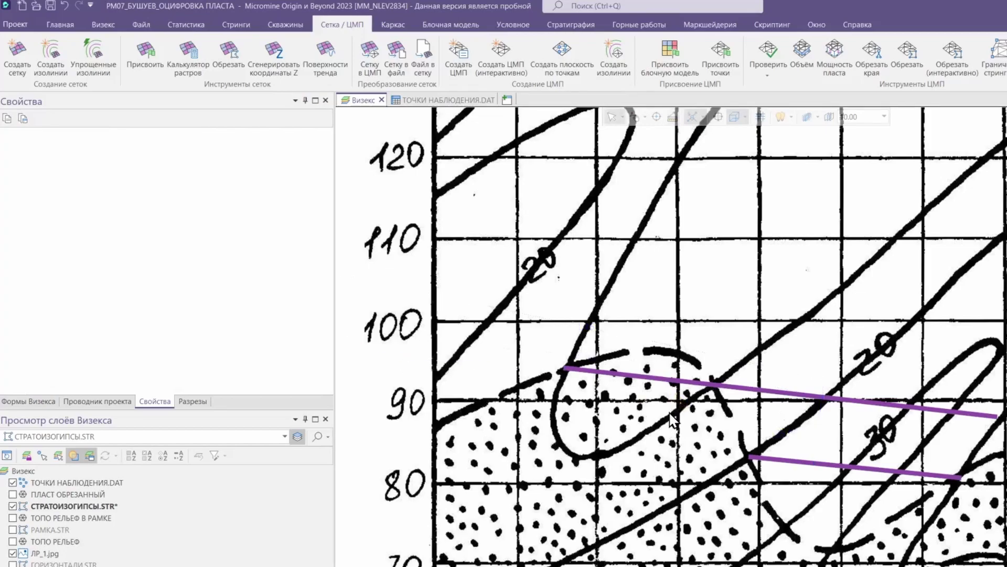
Make ТОЧКИ НАБЛЮДЕНИЯ.DAT the active layer.
click(73, 483)
right_click(72, 482)
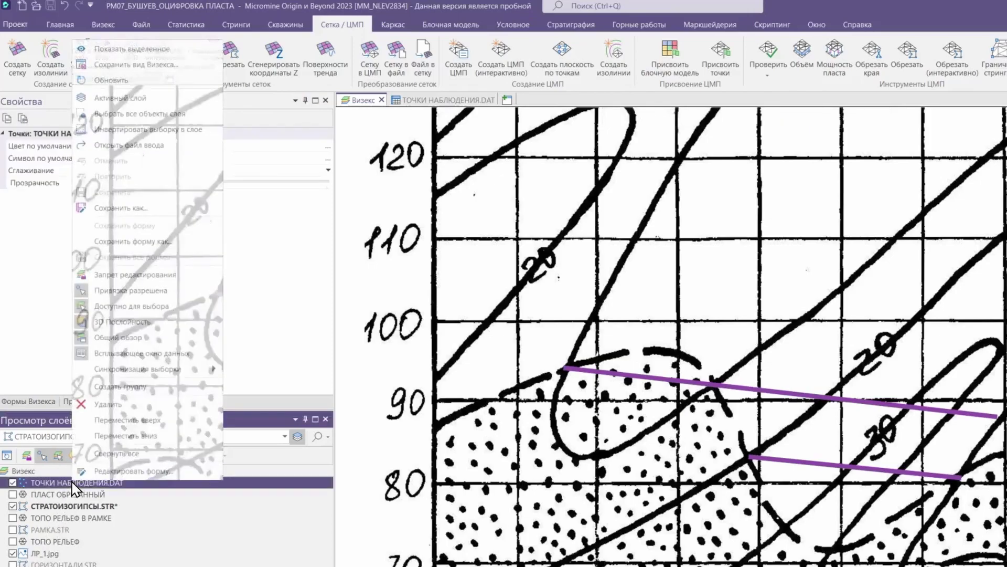
click(112, 113)
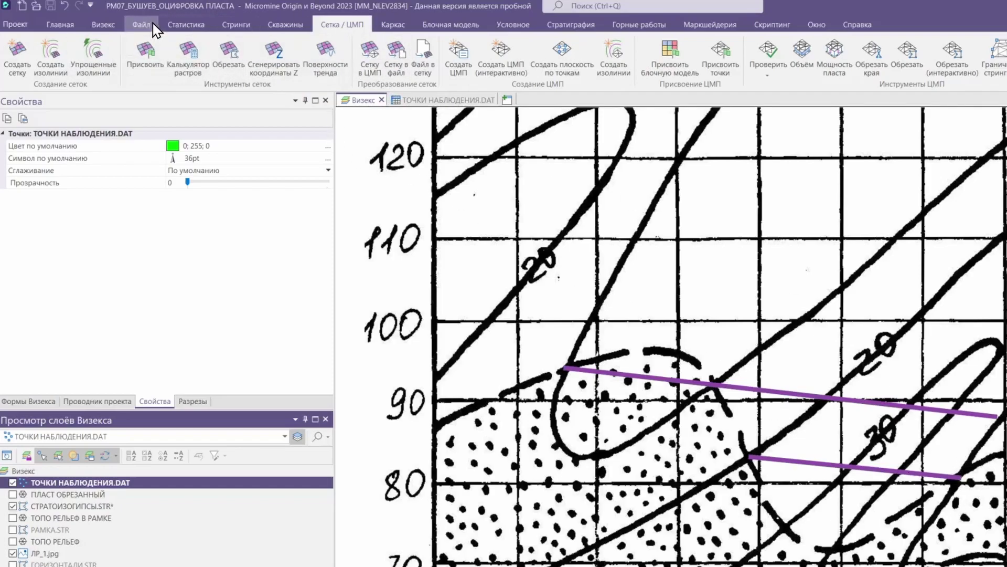
Add a new observation point at the western end of the RL 20 roof string, using snapping to objects.
click(236, 25)
click(17, 54)
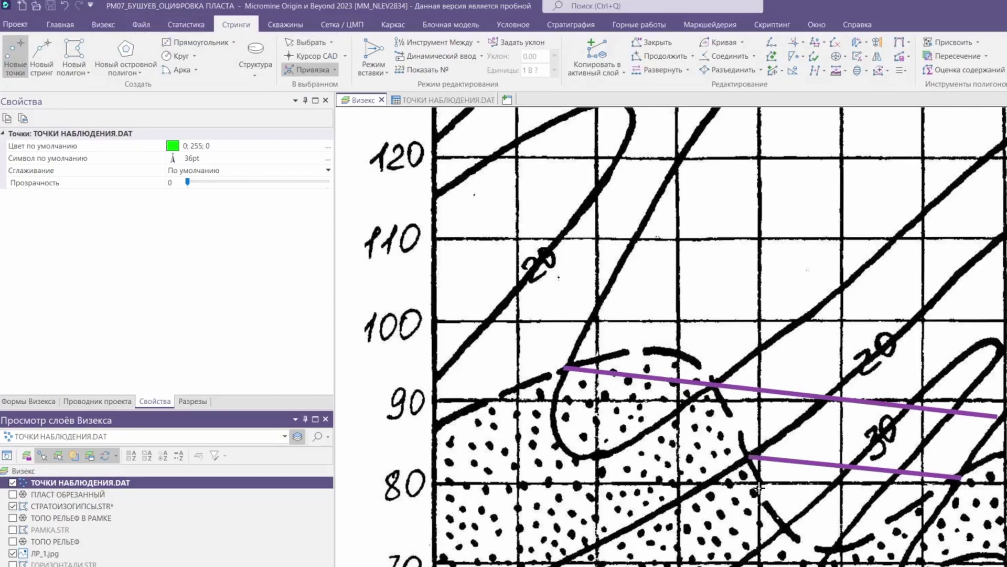
scroll(759, 488, up, 3)
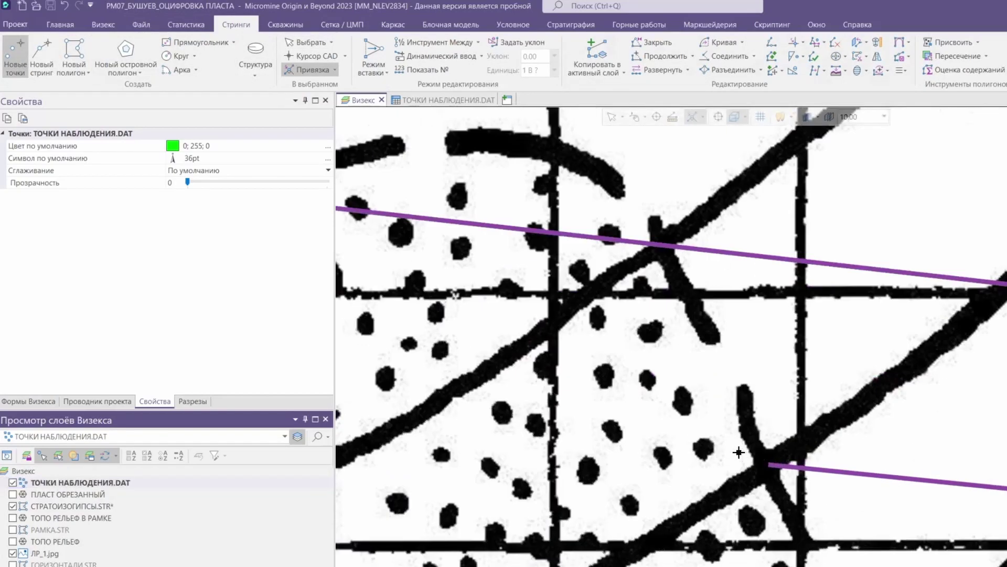
click(703, 116)
click(734, 131)
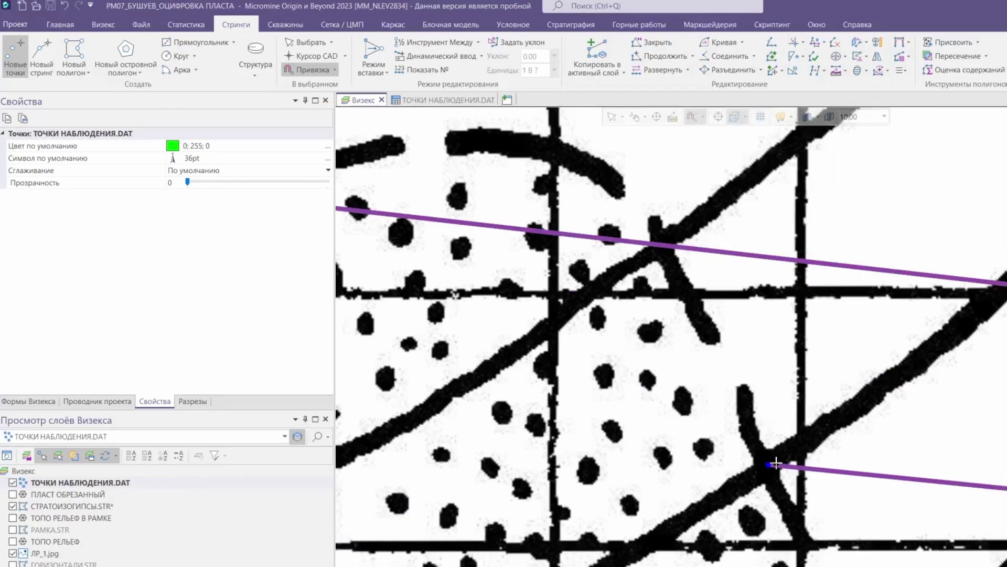
click(776, 463)
key(Escape)
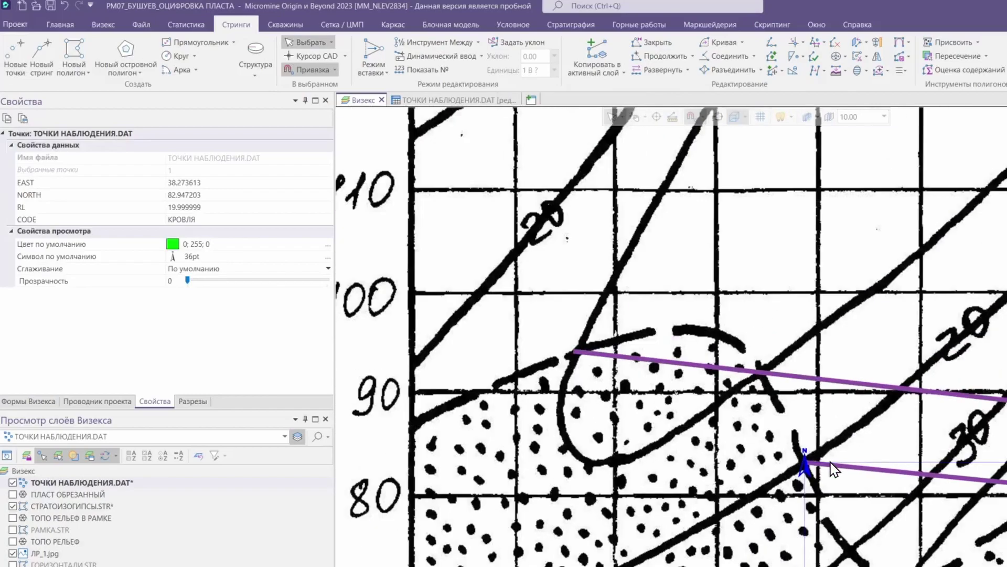
Examine the new observation point's EAST, NORTH, RL and CODE properties.
scroll(835, 468, down, 3)
click(842, 490)
click(805, 471)
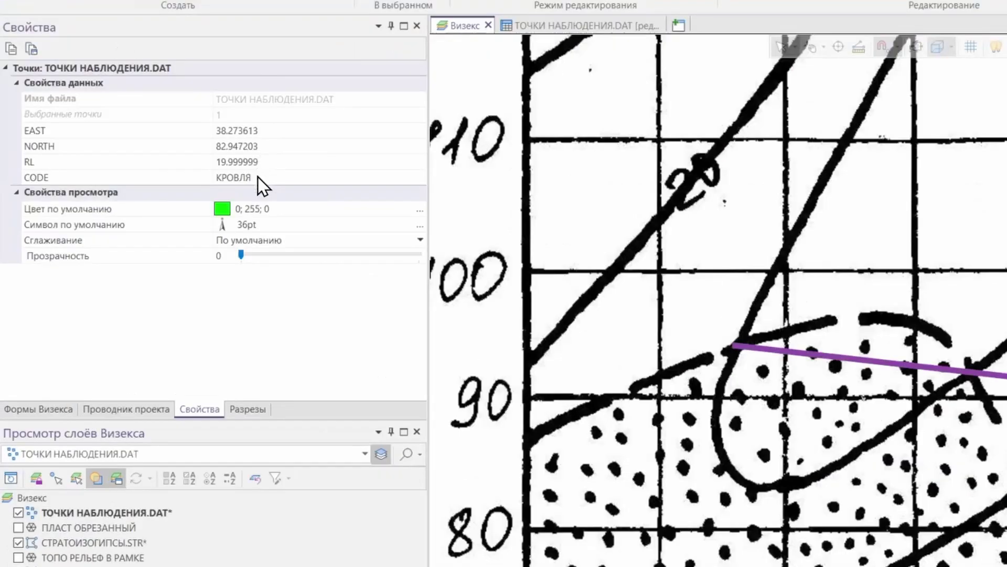
click(251, 137)
click(252, 152)
click(256, 161)
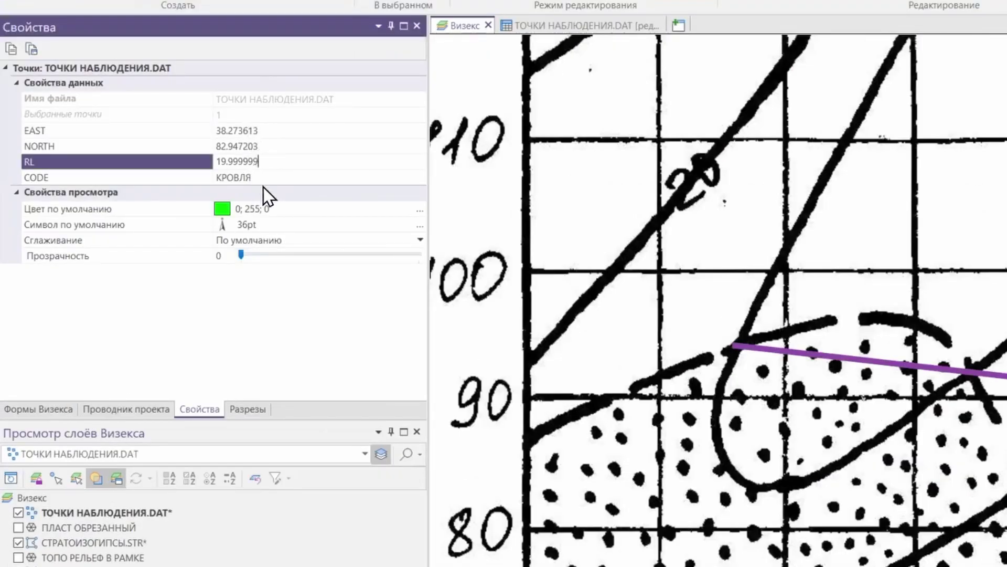
click(259, 175)
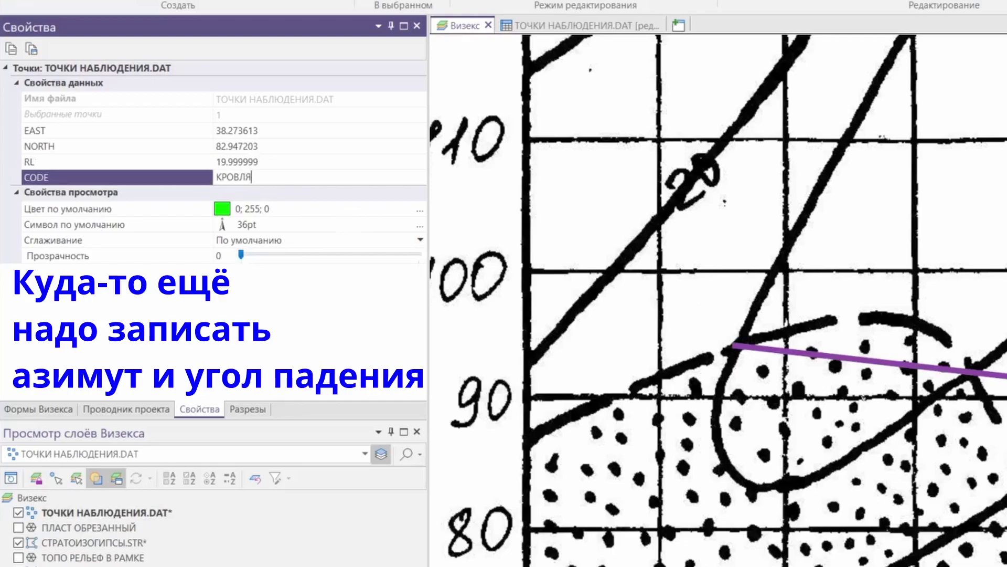
key(Return)
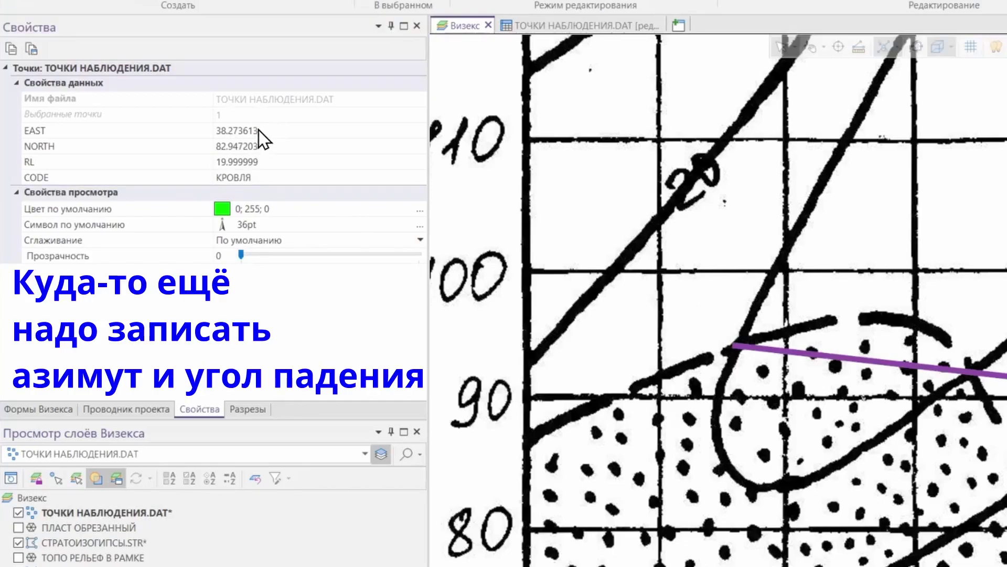
drag(260, 137, 266, 177)
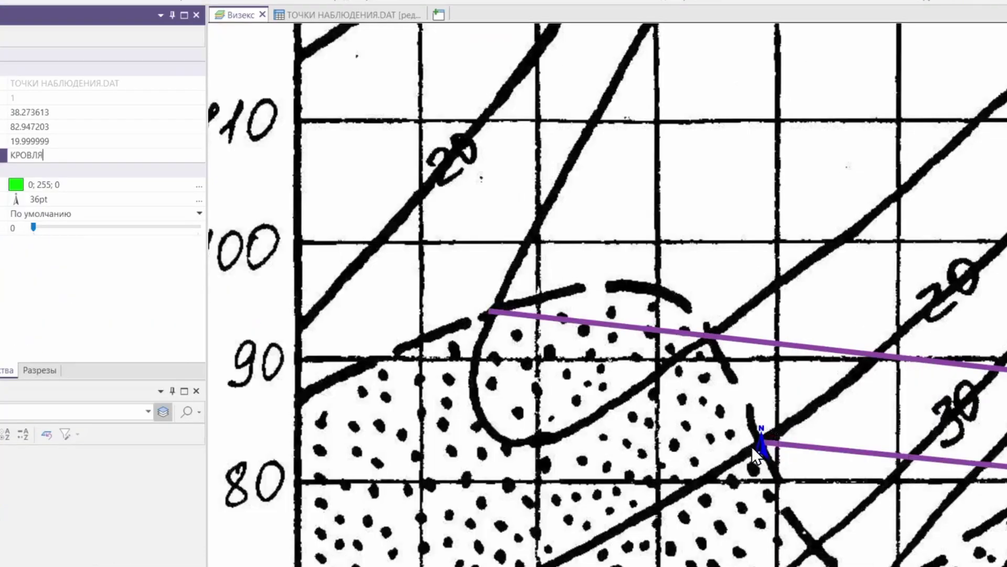
Open ТОЧКИ НАБЛЮДЕНИЯ.DAT in the file editor and widen its CODE column to show the full codes.
right_click(761, 444)
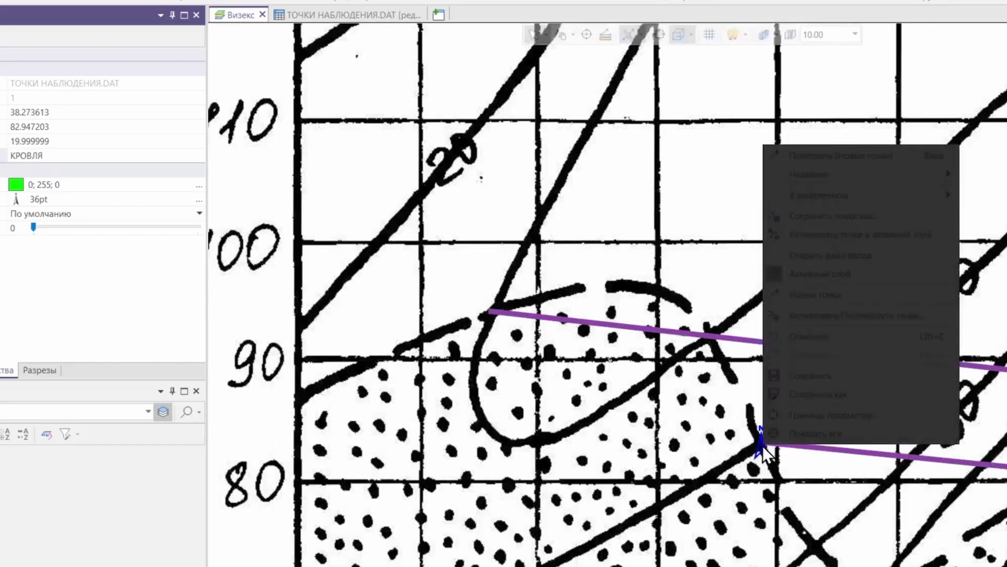
click(837, 257)
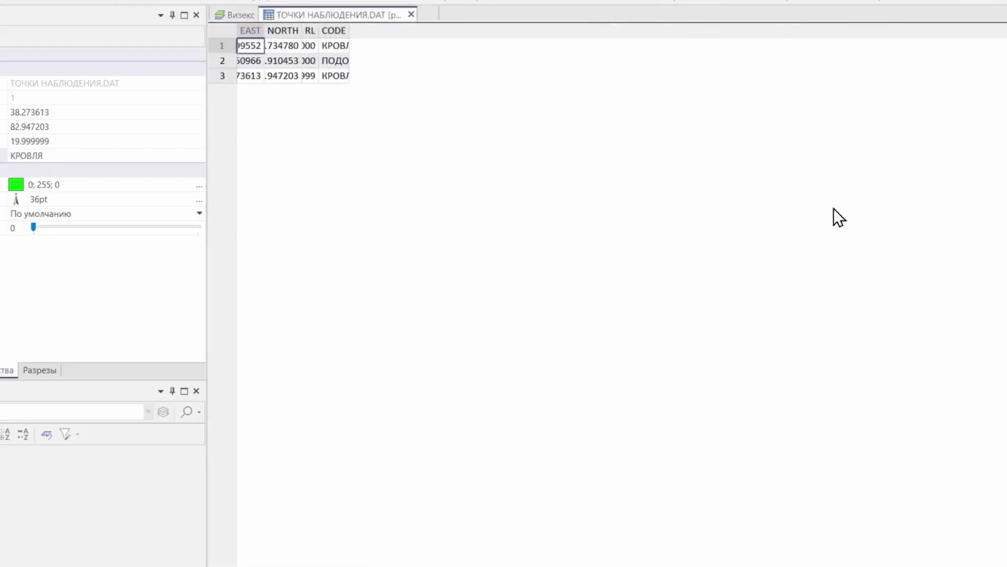
click(340, 30)
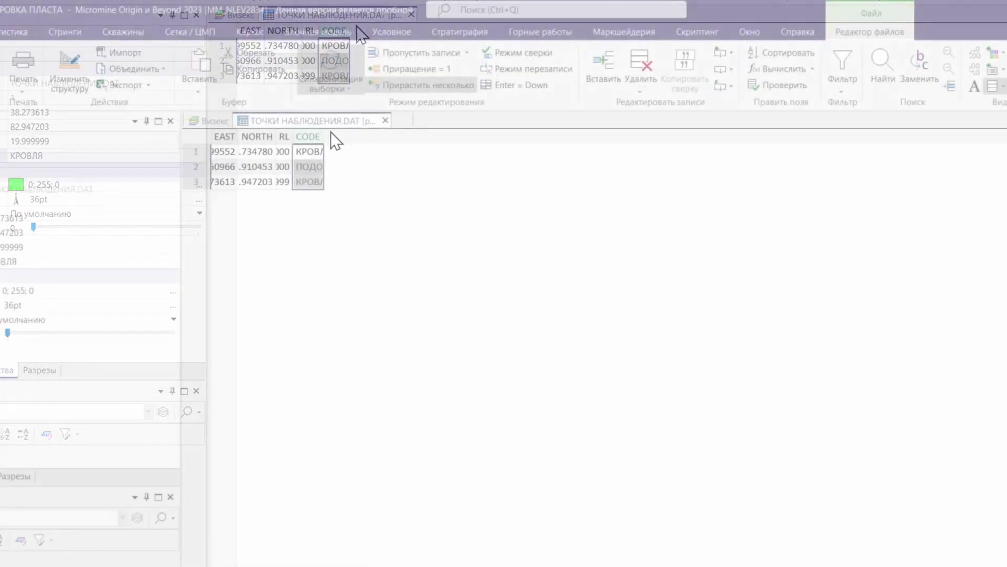
drag(323, 136, 371, 134)
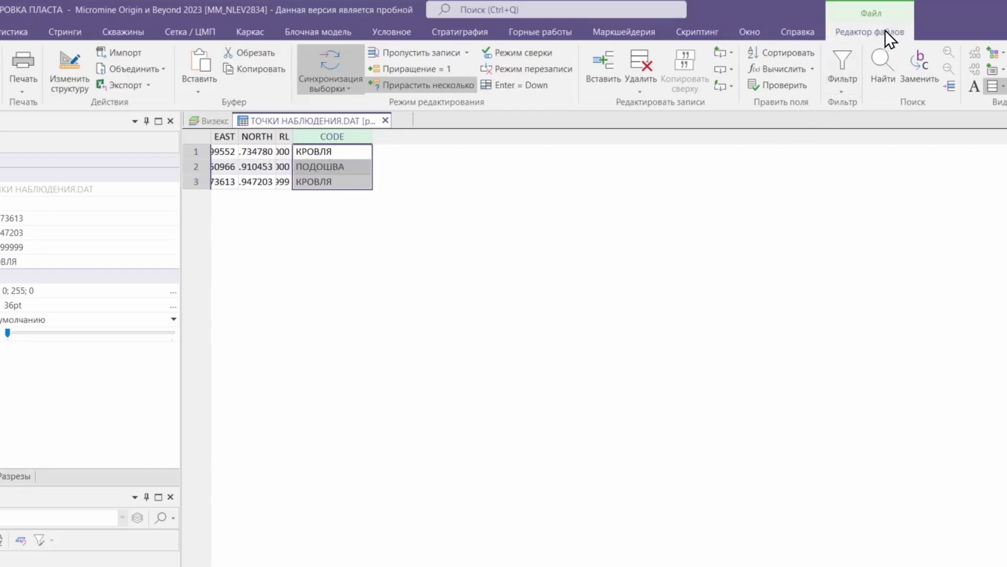
click(512, 35)
click(658, 34)
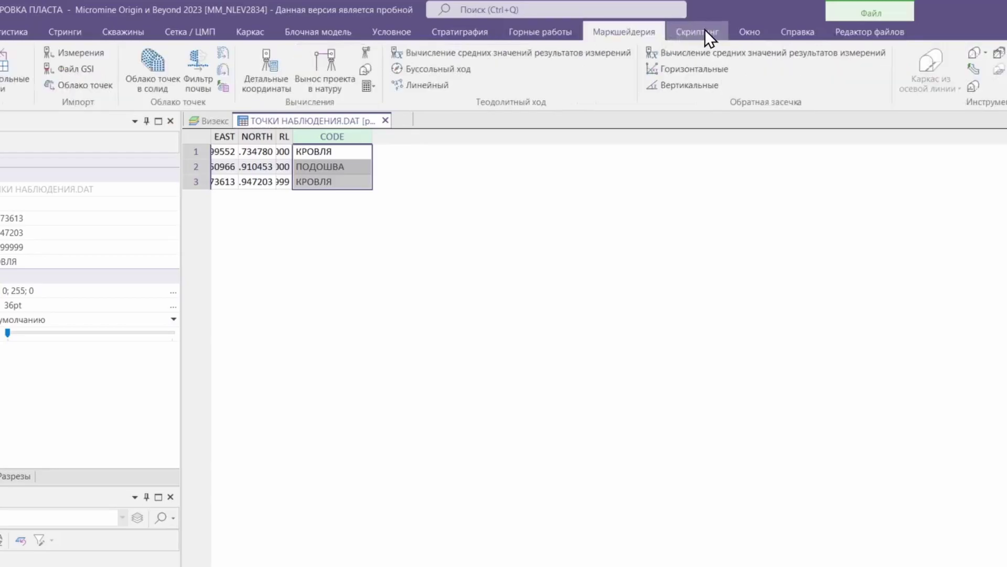
click(704, 32)
click(399, 32)
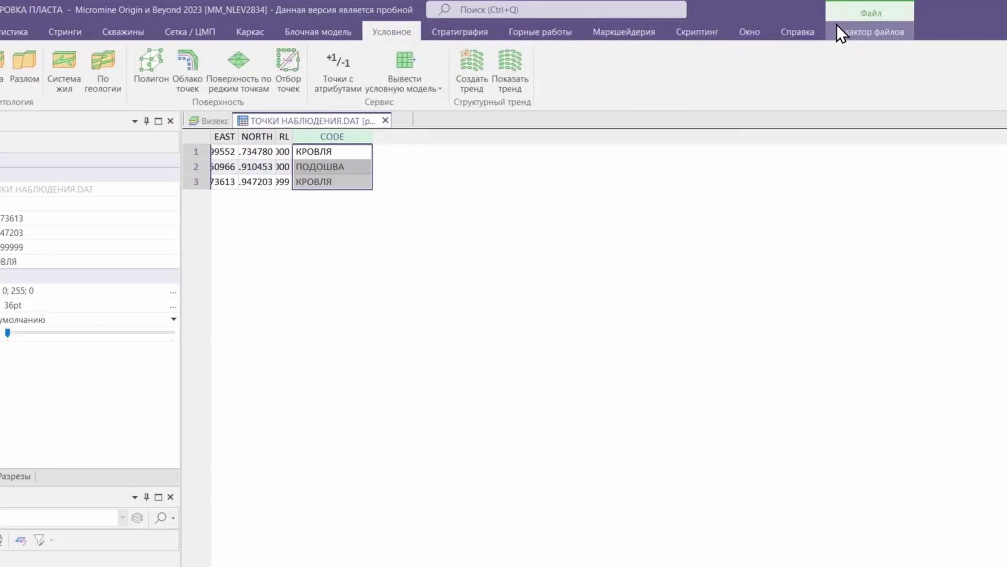
click(896, 28)
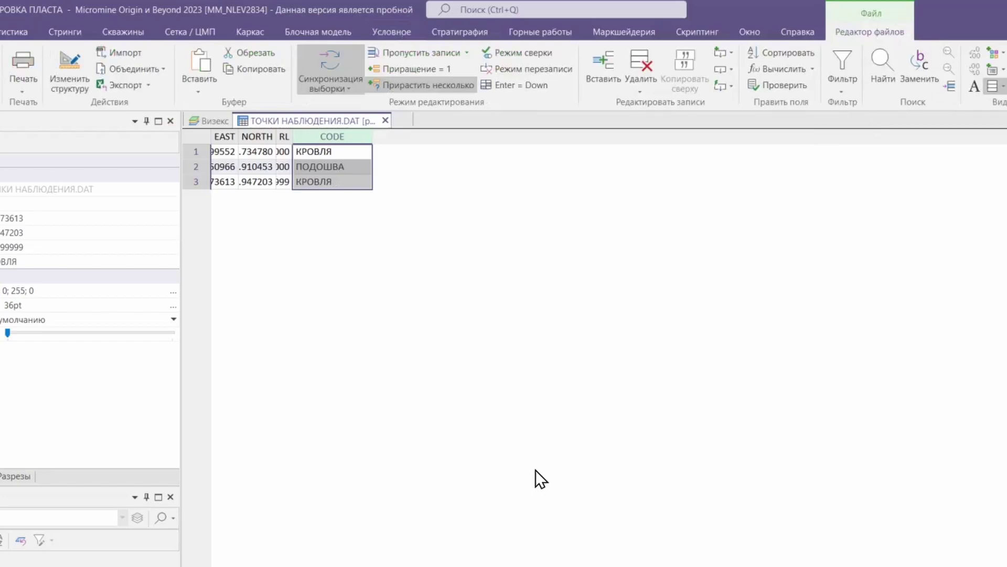
Open the structure of ТОЧКИ НАБЛЮДЕНИЯ.DAT for modification and enlarge the dialog to show all columns.
click(67, 62)
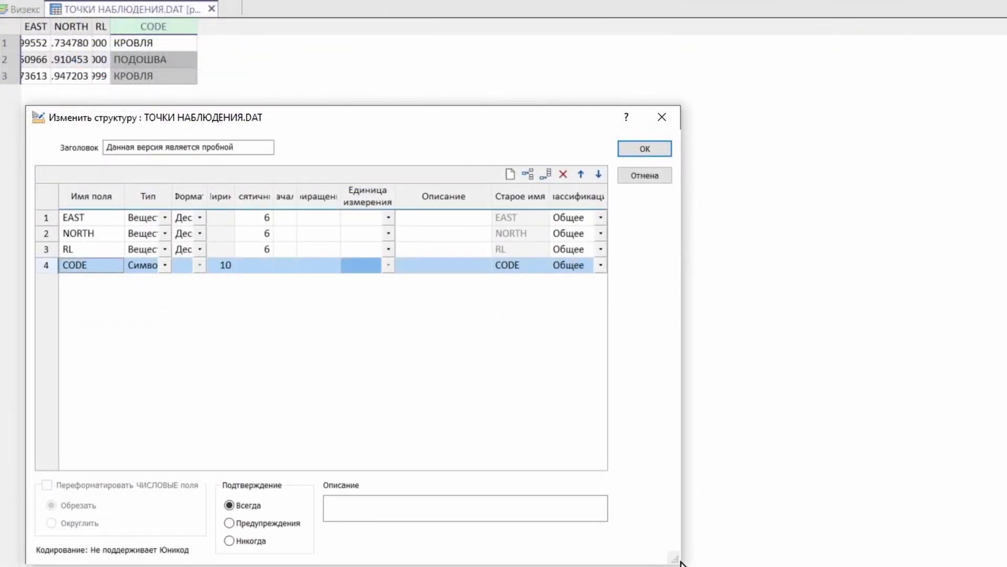
drag(677, 558, 998, 566)
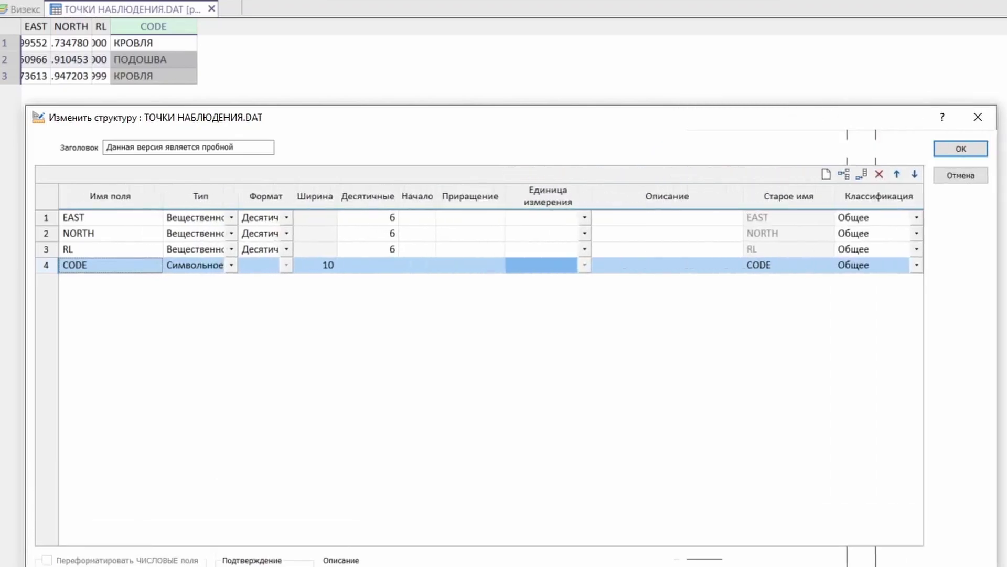
drag(134, 105, 134, 117)
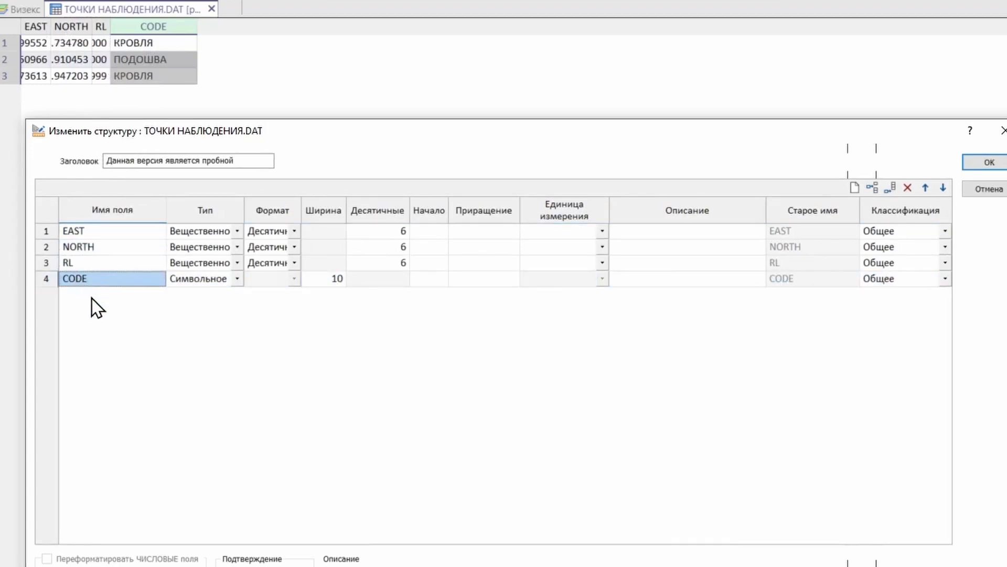
Move the EAST field below CODE to the end of the field list.
click(71, 231)
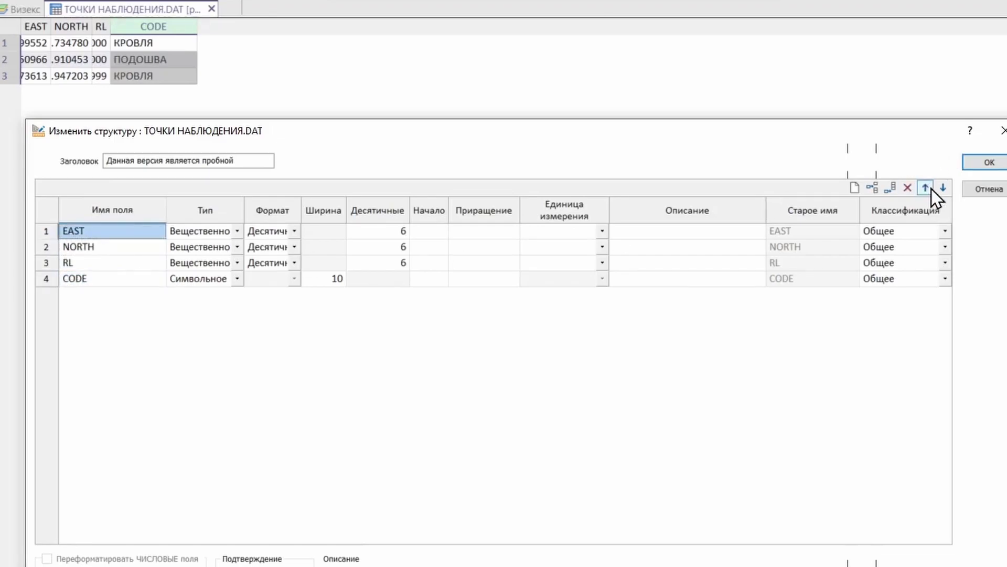
click(947, 187)
click(947, 187)
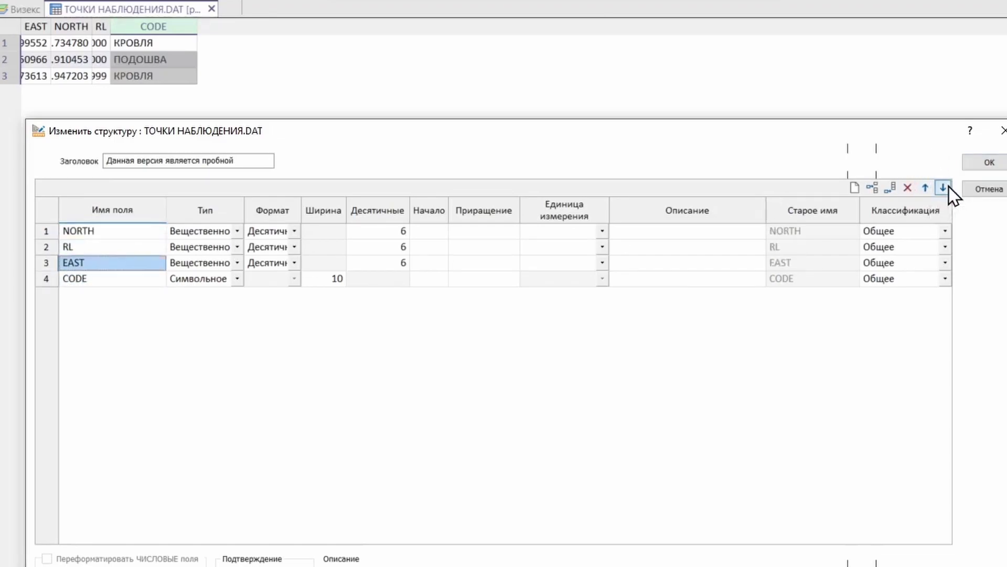
click(944, 187)
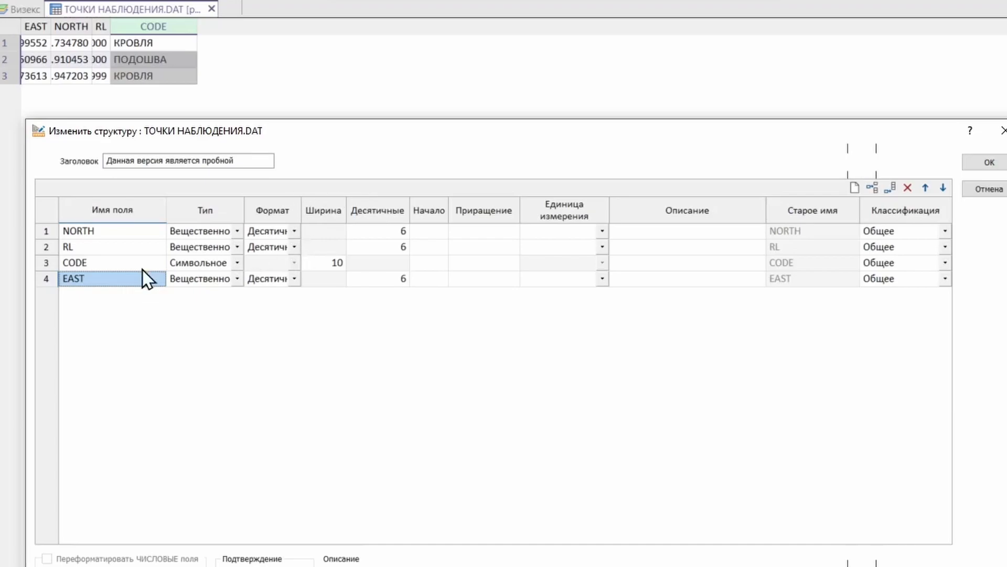
click(46, 246)
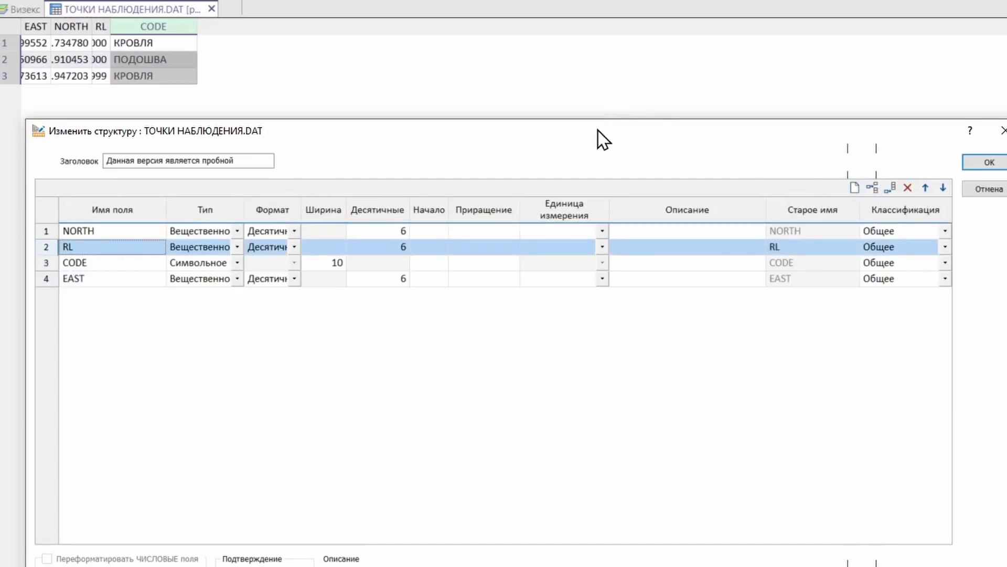
drag(597, 130, 609, 112)
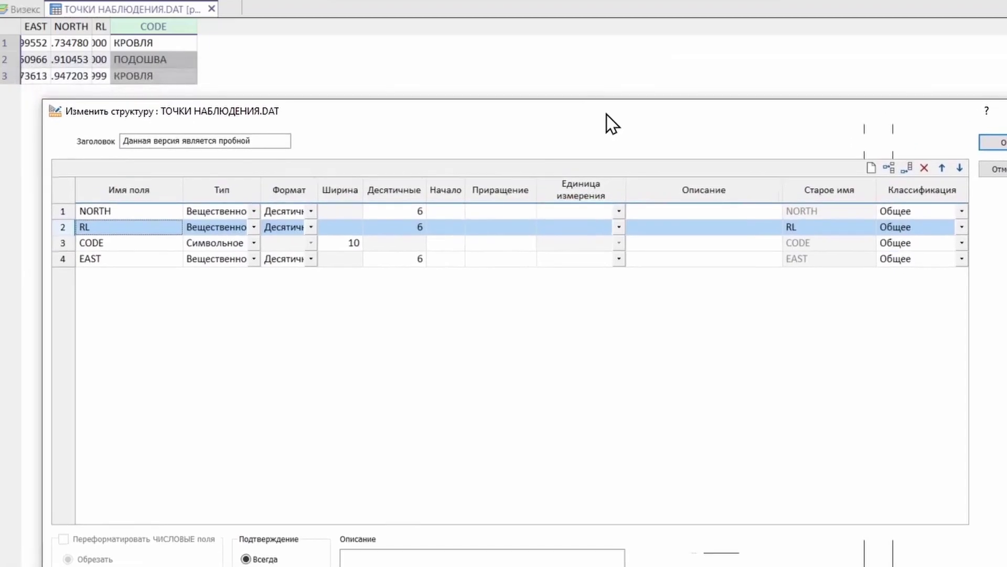
Add three new fields after EAST named ТОЧКА НАБЛЮДЕНИЯ, АЗИМУТ and УГОЛ.
click(106, 264)
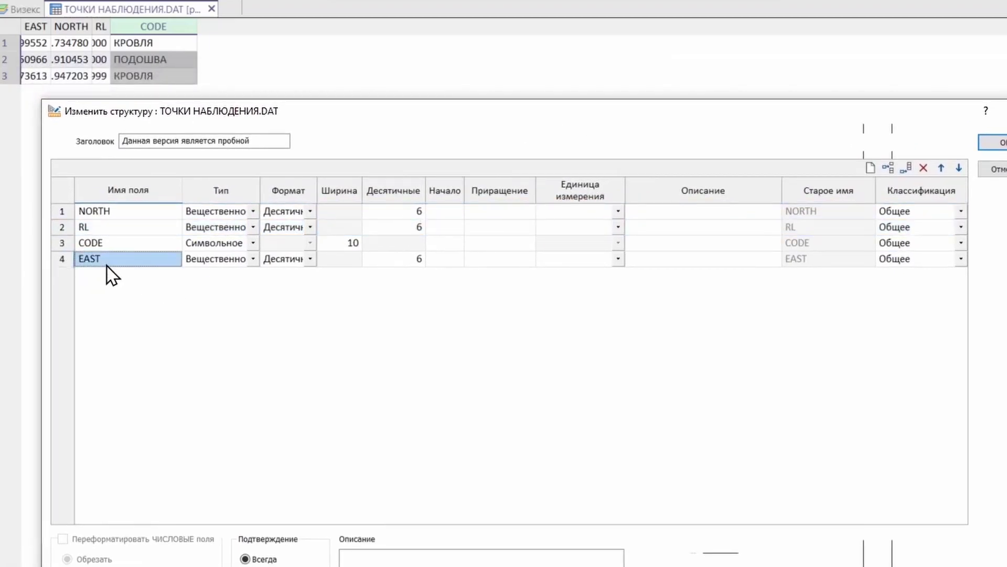
key(Down)
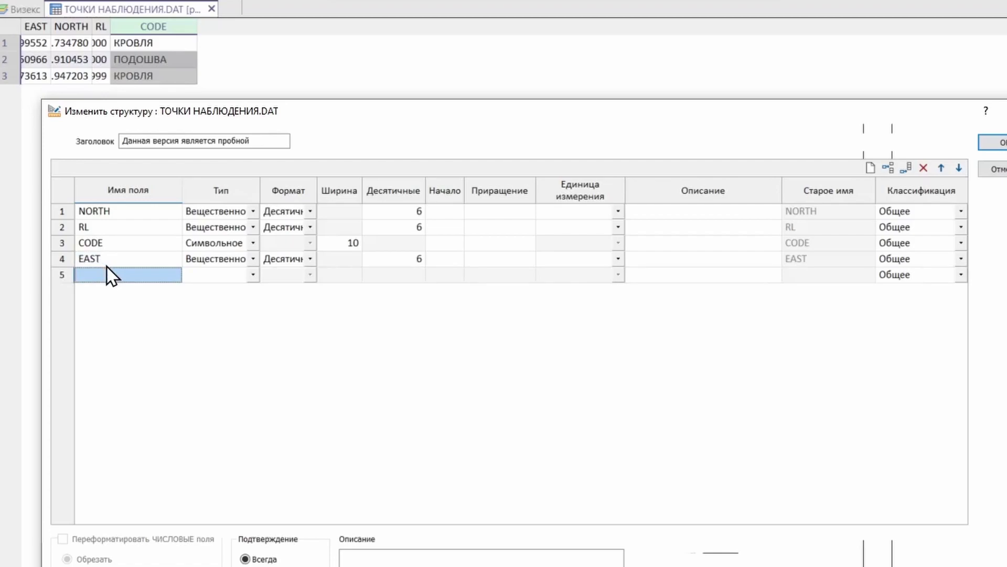
text(ТОЧКА НАБЛЮДЕНИЯ)
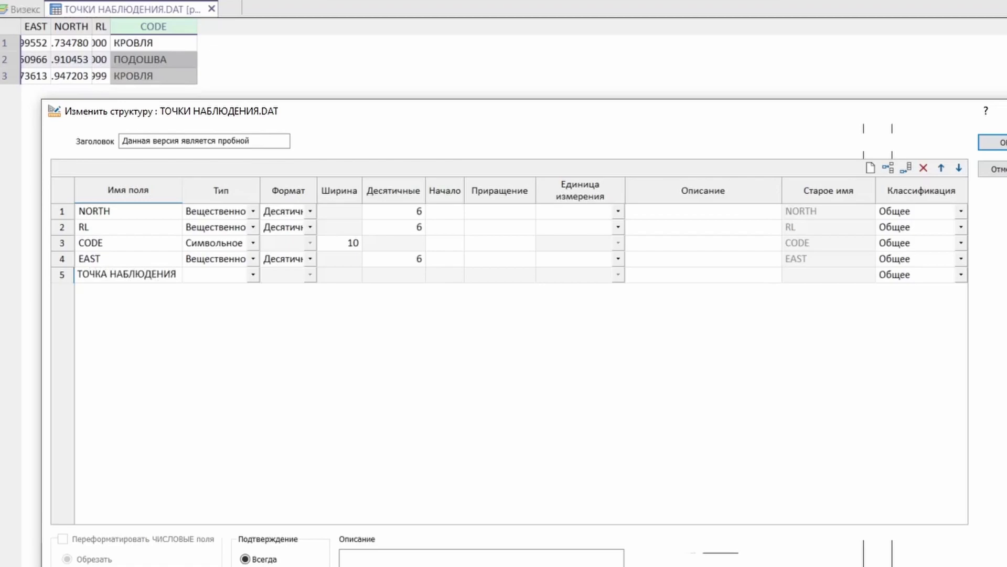
key(Return)
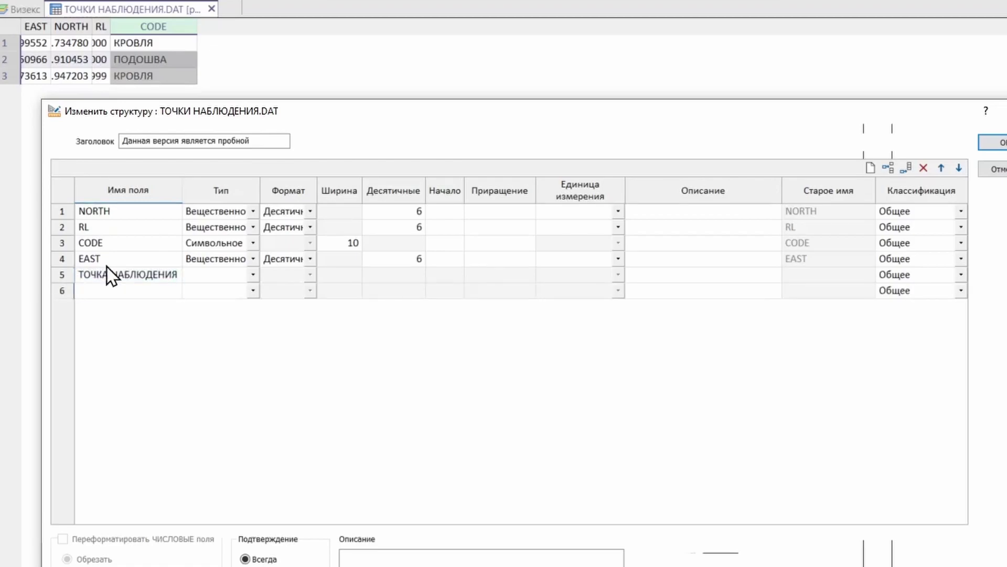
text(АЗИМУТ)
key(Return)
text(УГОЛ)
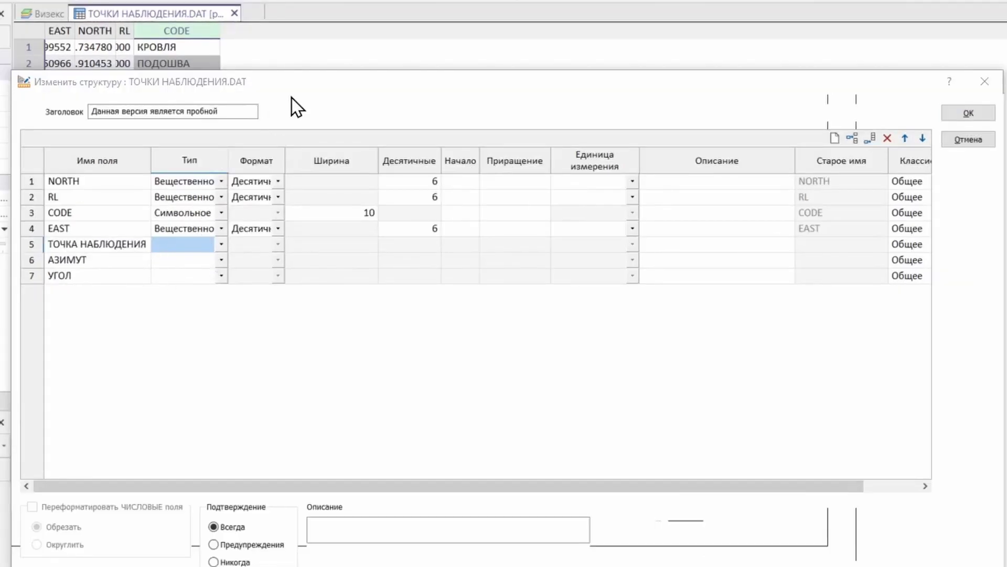
Set the ТОЧКА НАБЛЮДЕНИЯ field's type to Символьное with a width of 2.
click(320, 98)
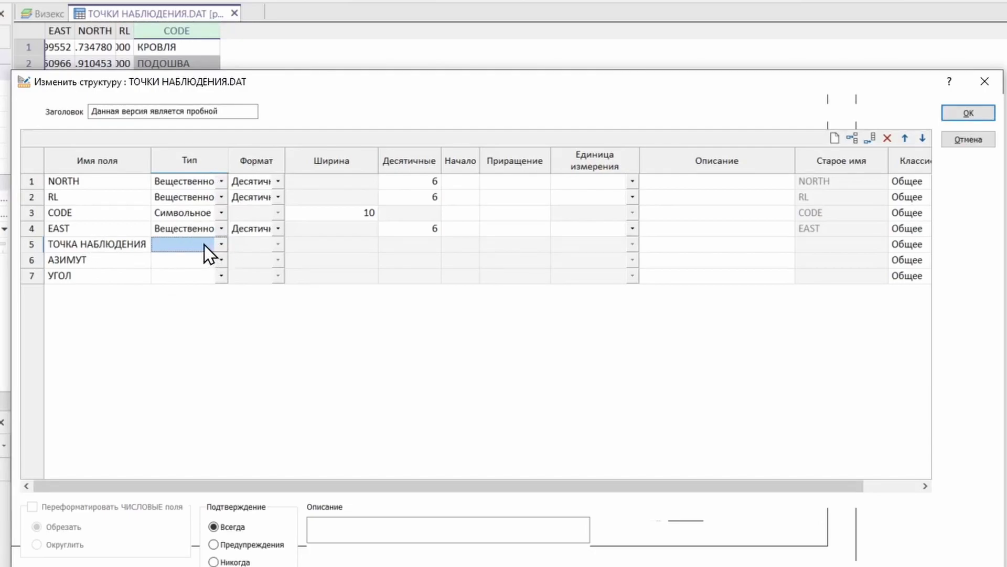
click(222, 245)
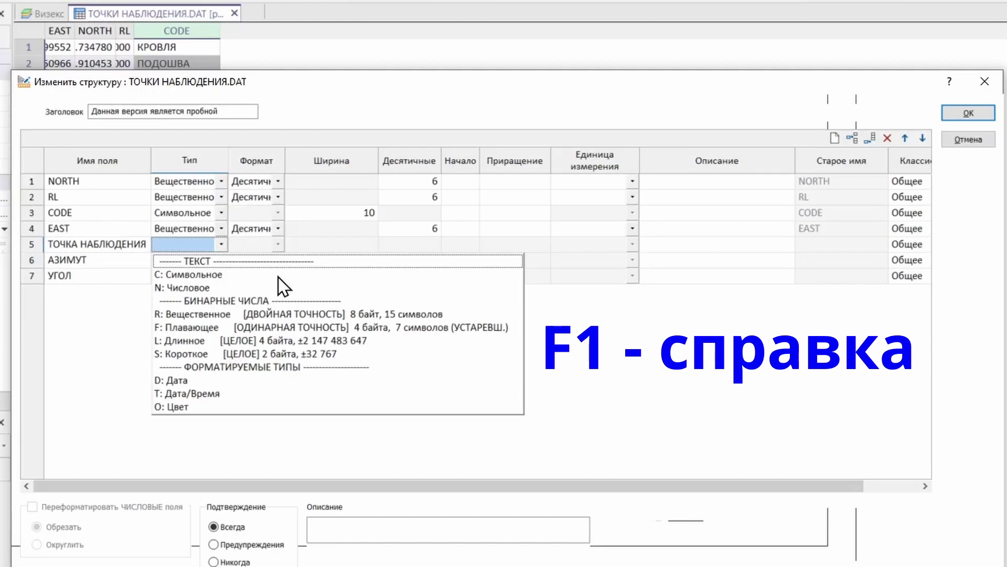
click(196, 275)
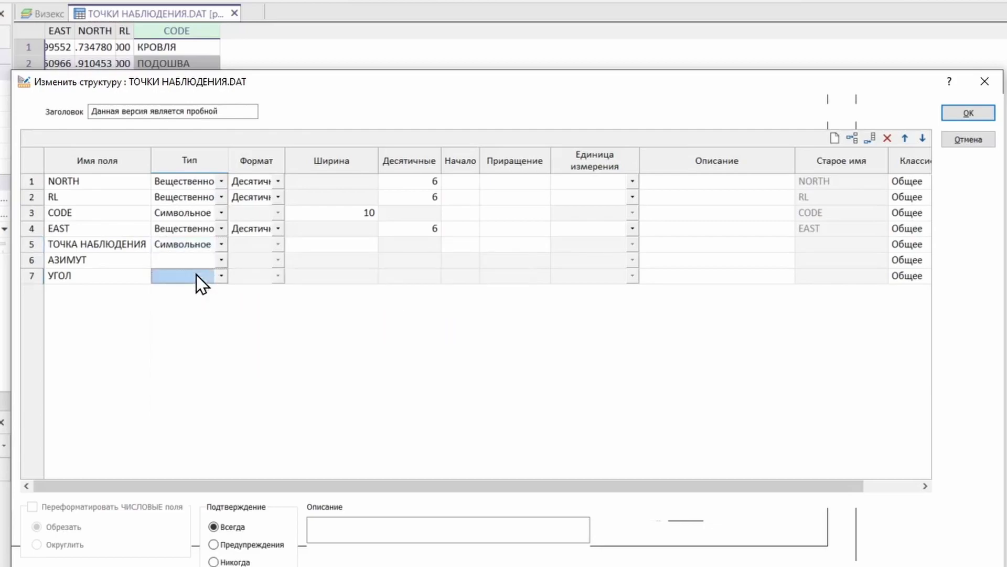
click(179, 244)
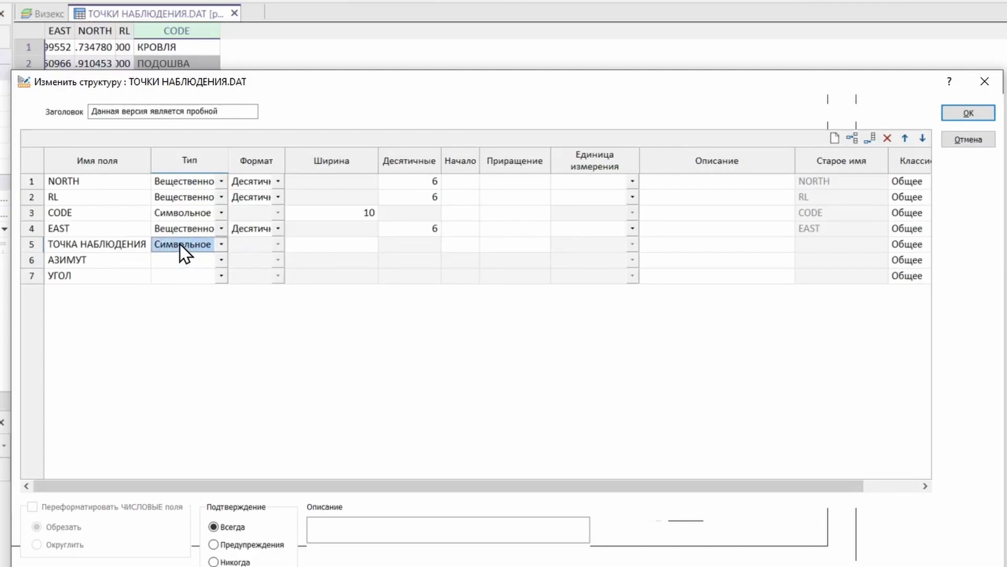
click(339, 244)
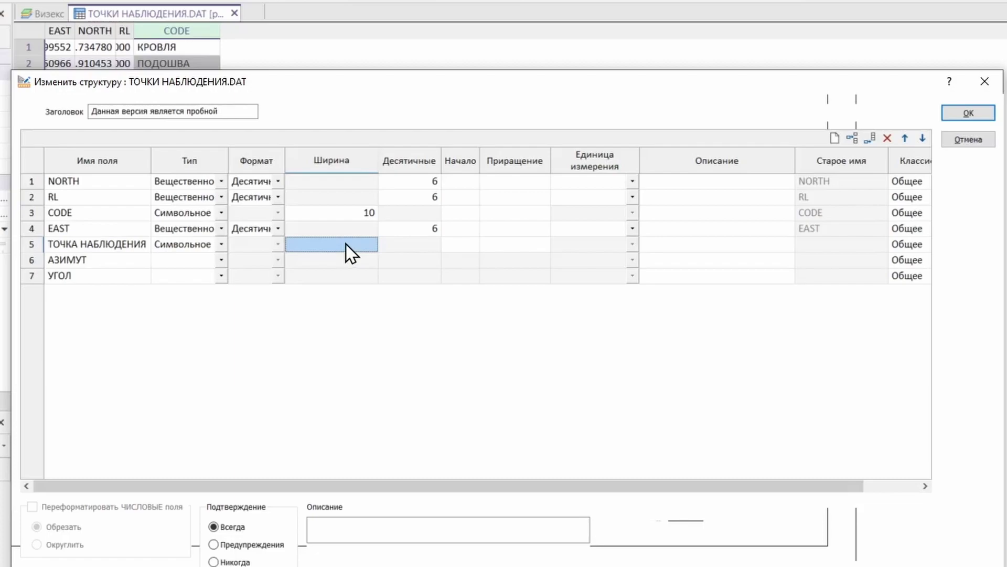
text(2)
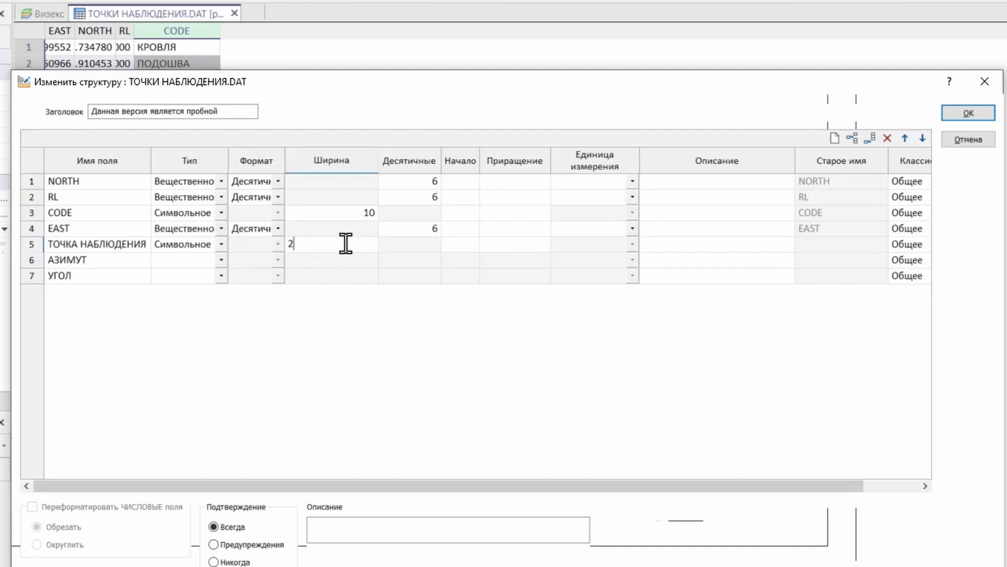
Set the АЗИМУТ field's type to Вещественное with 0 decimals.
click(186, 260)
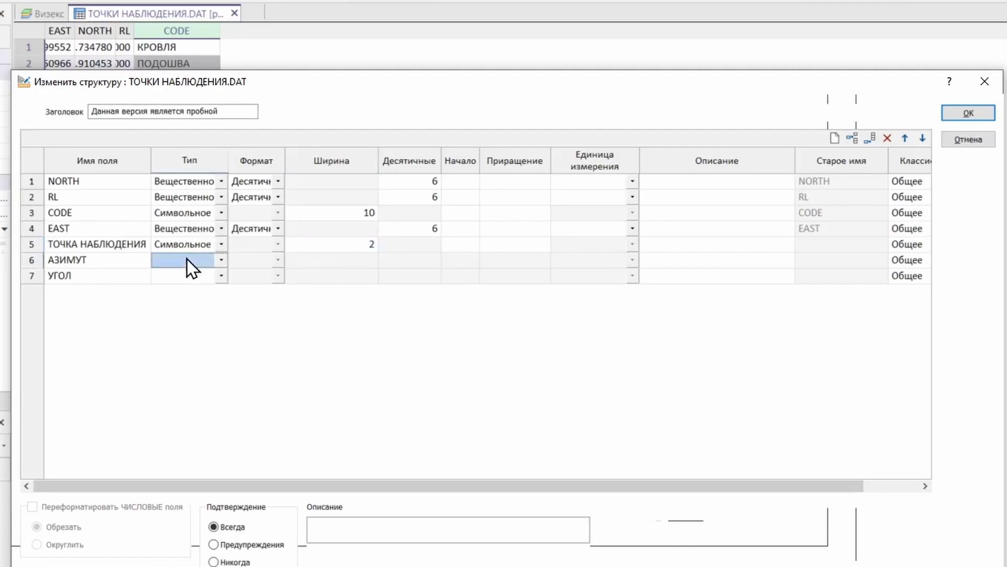
click(221, 261)
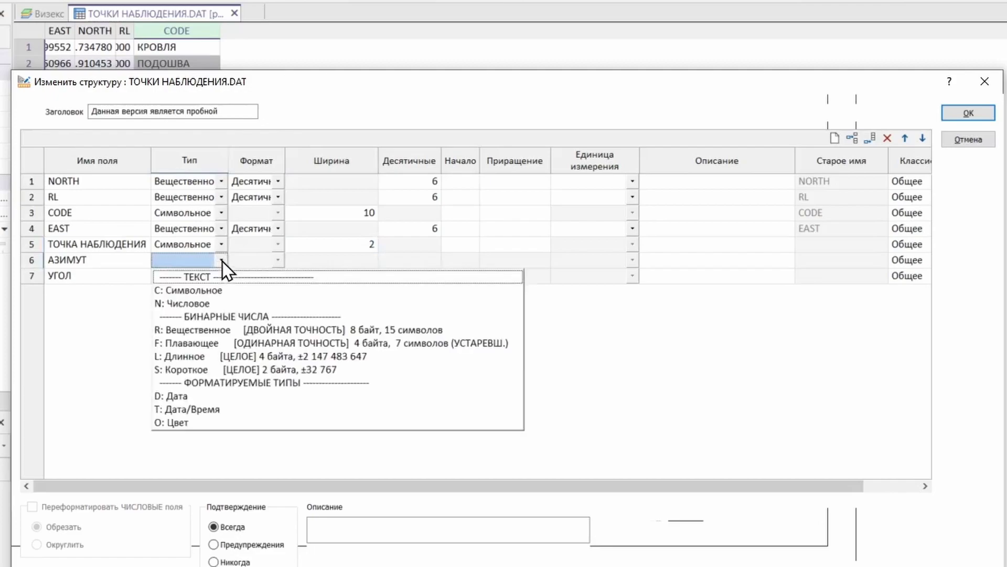
click(215, 331)
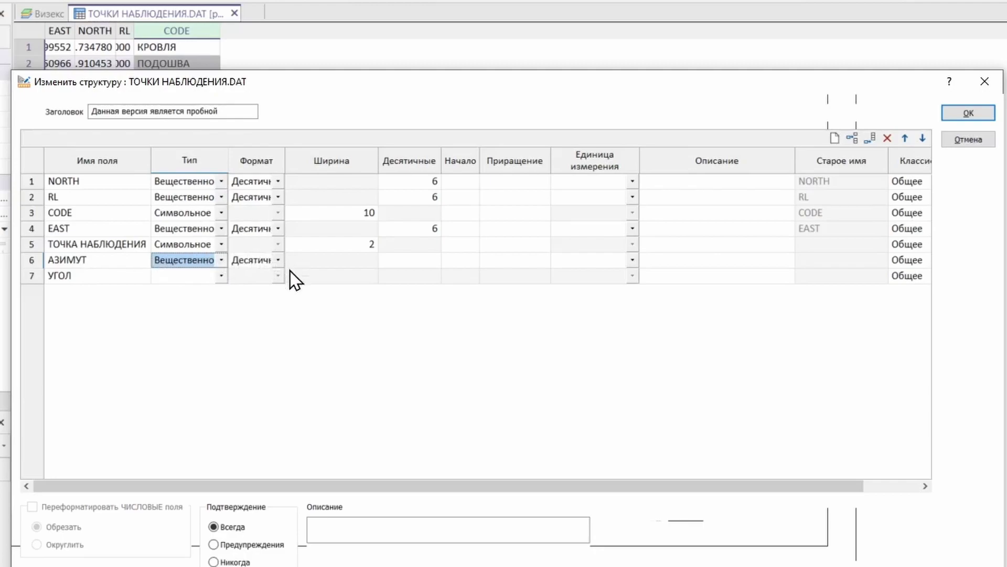
click(348, 262)
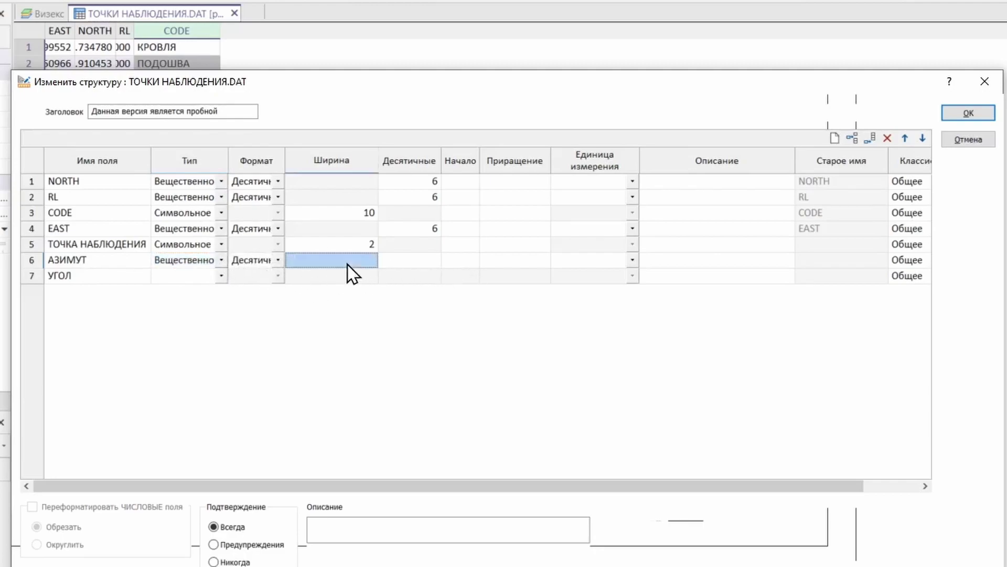
click(423, 263)
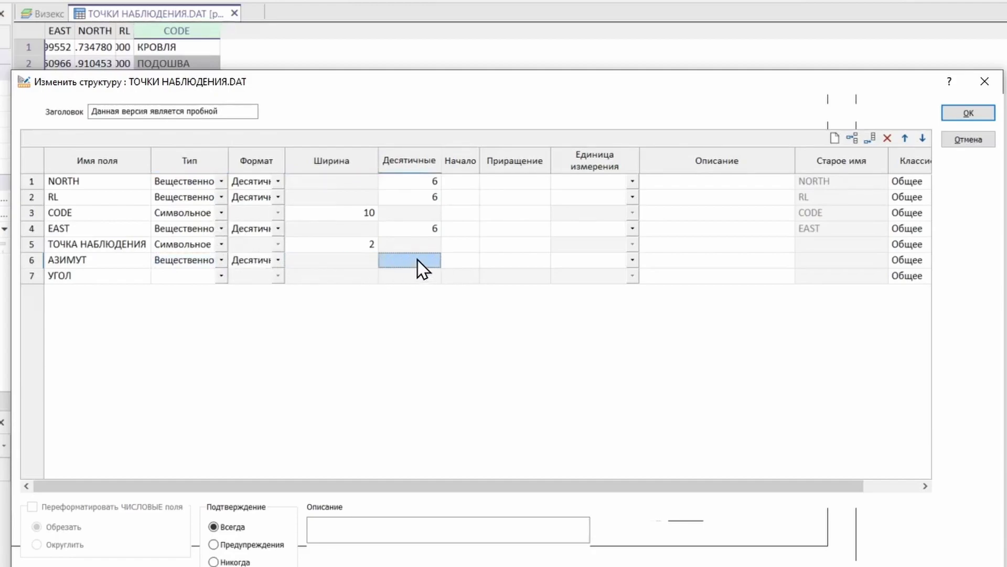
click(222, 260)
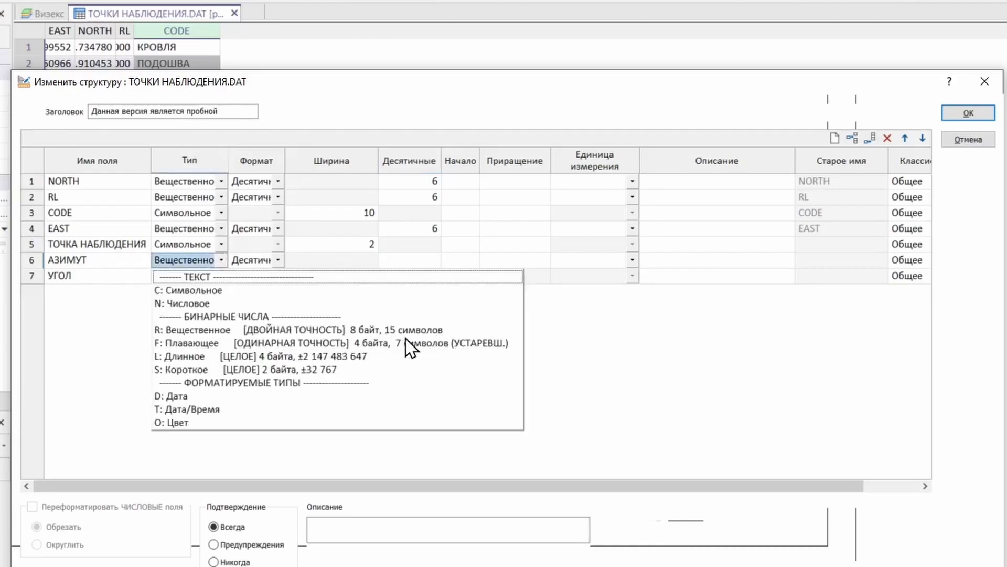
click(182, 263)
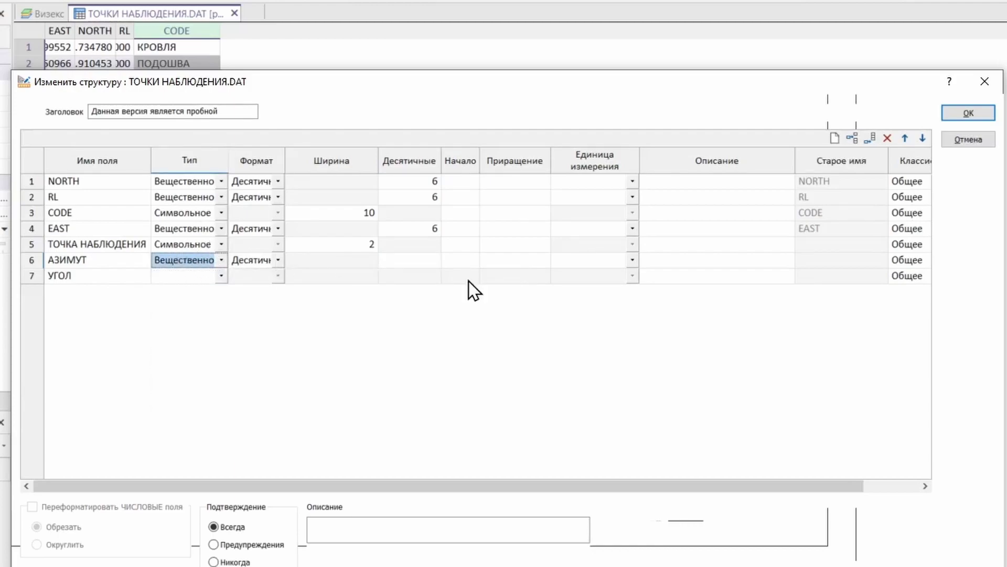
click(409, 259)
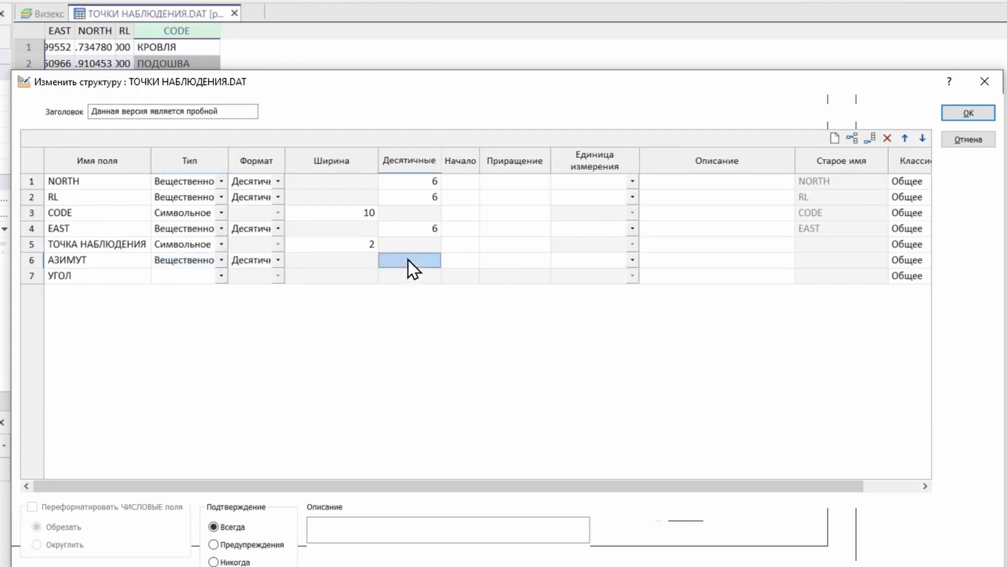
text(0)
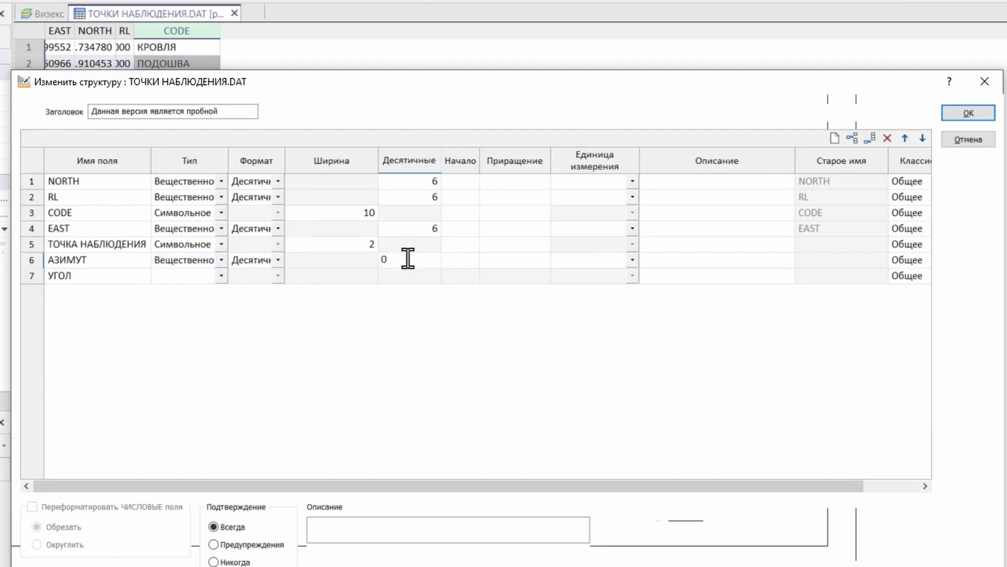
click(463, 261)
click(418, 261)
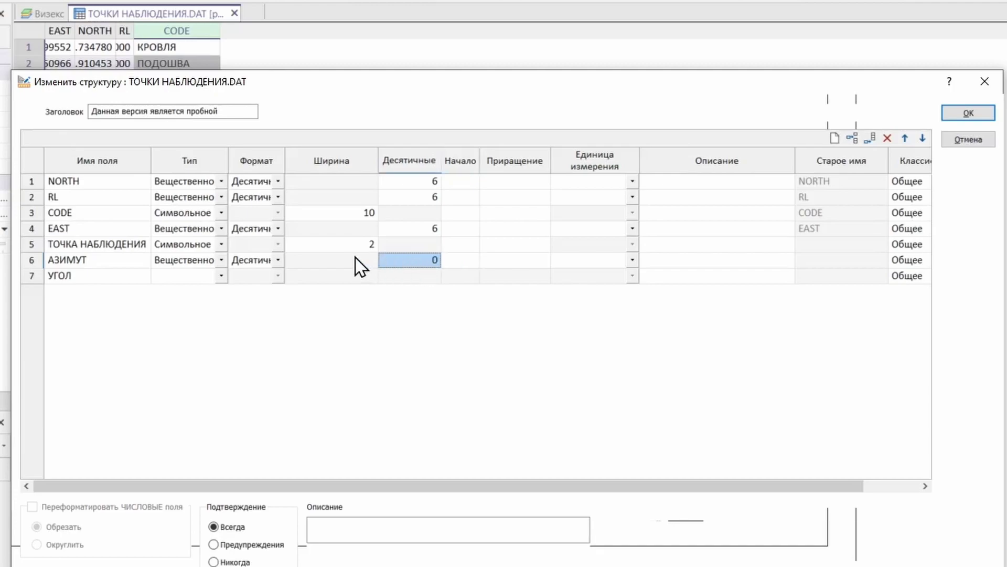
click(356, 259)
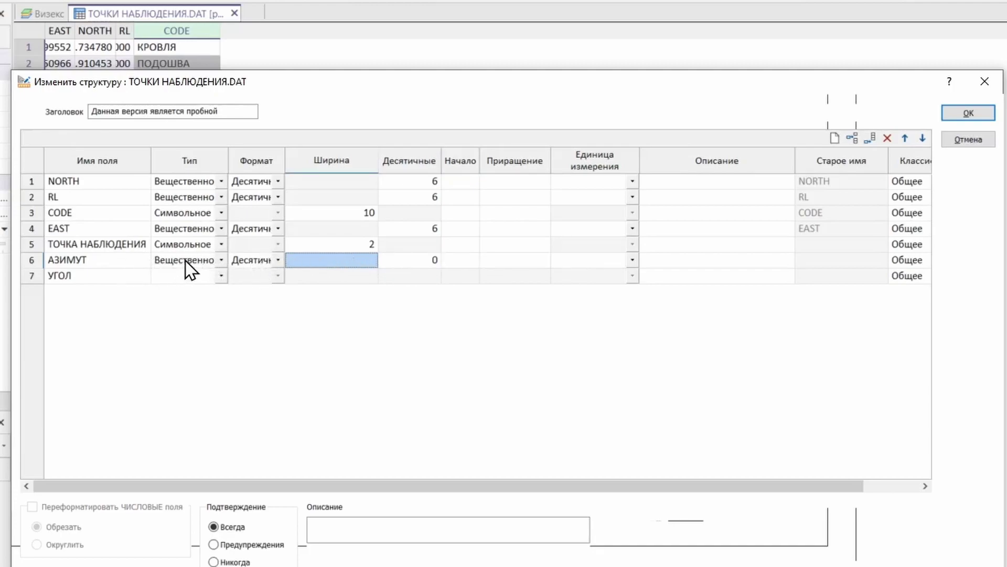
Set the УГОЛ field's type to Числовое.
click(222, 277)
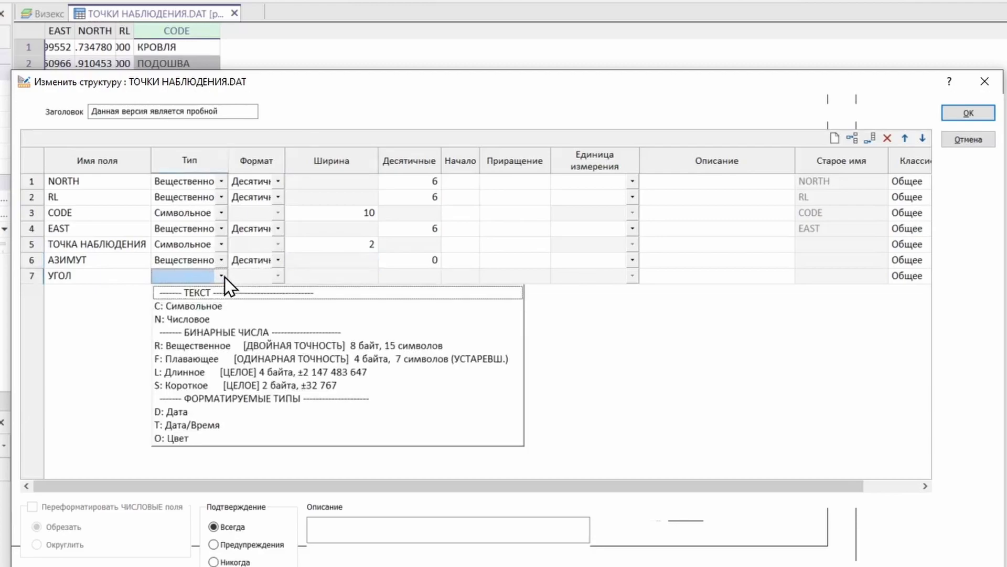
click(200, 319)
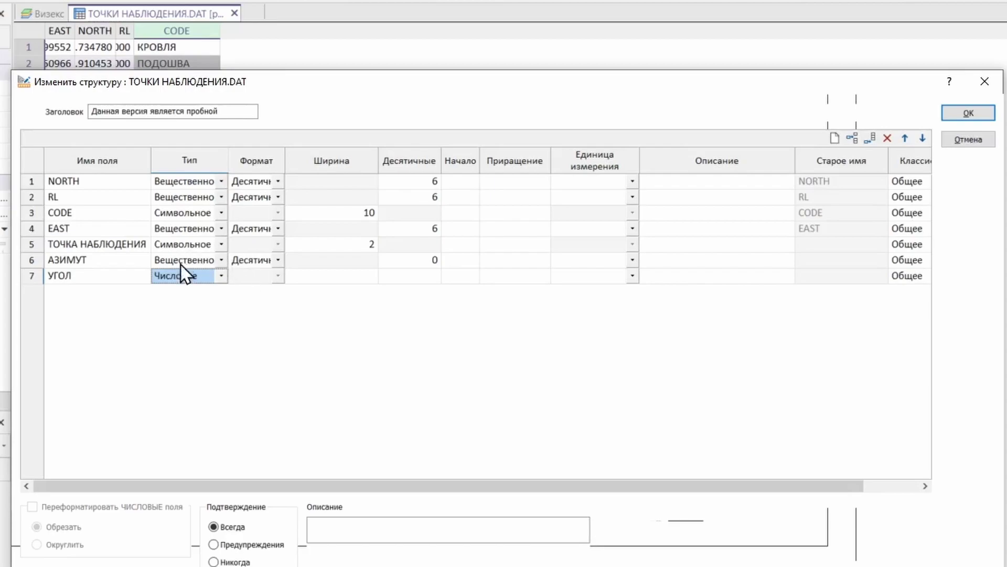
click(333, 277)
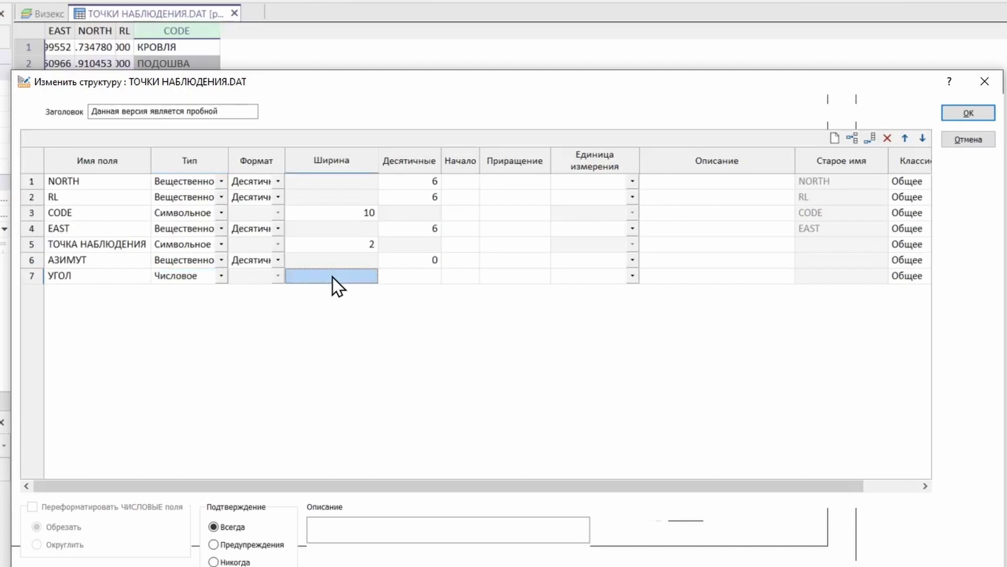
click(416, 274)
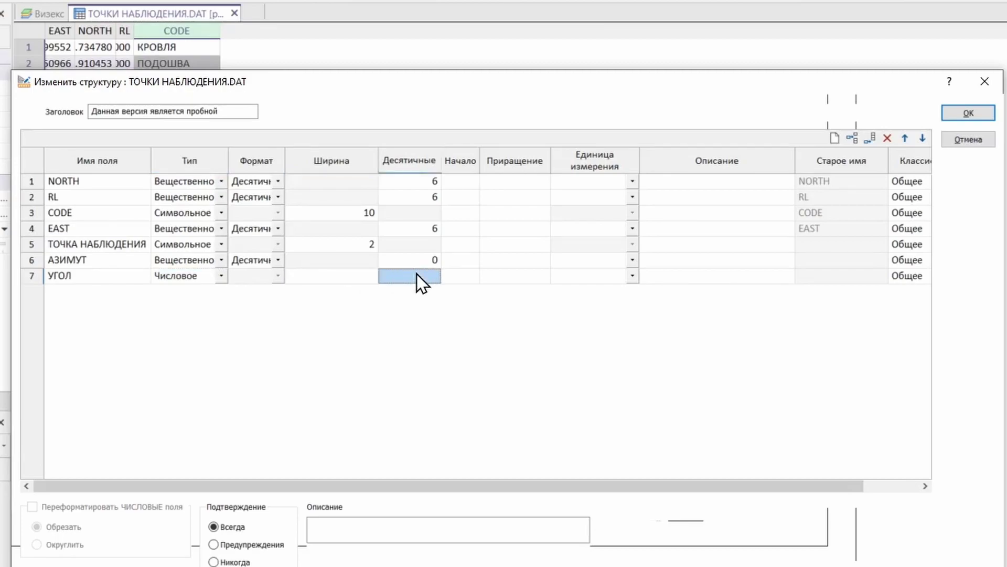
click(339, 276)
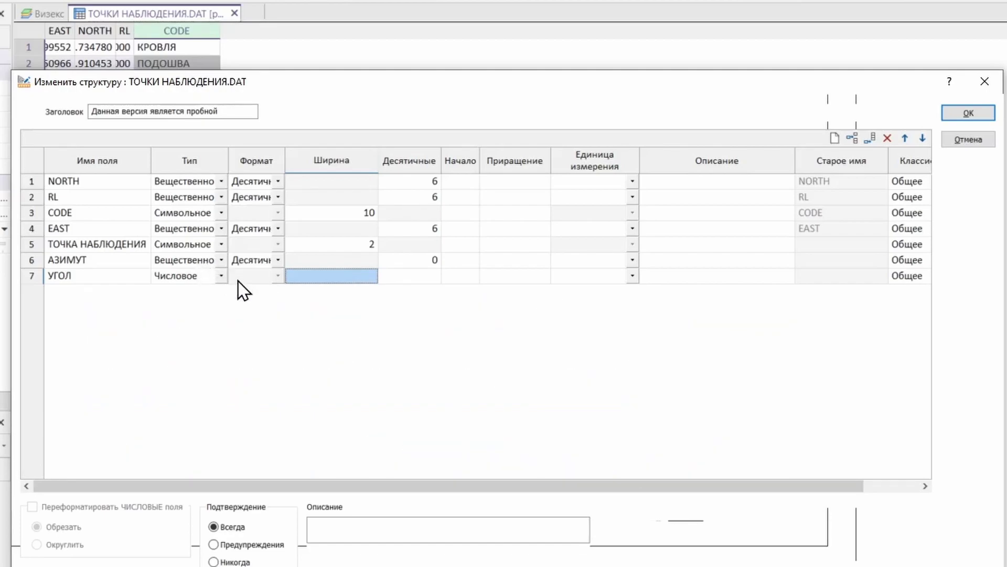
Give the УГОЛ field the Вещественное type with 0 decimals and apply the structure changes to the file.
click(181, 257)
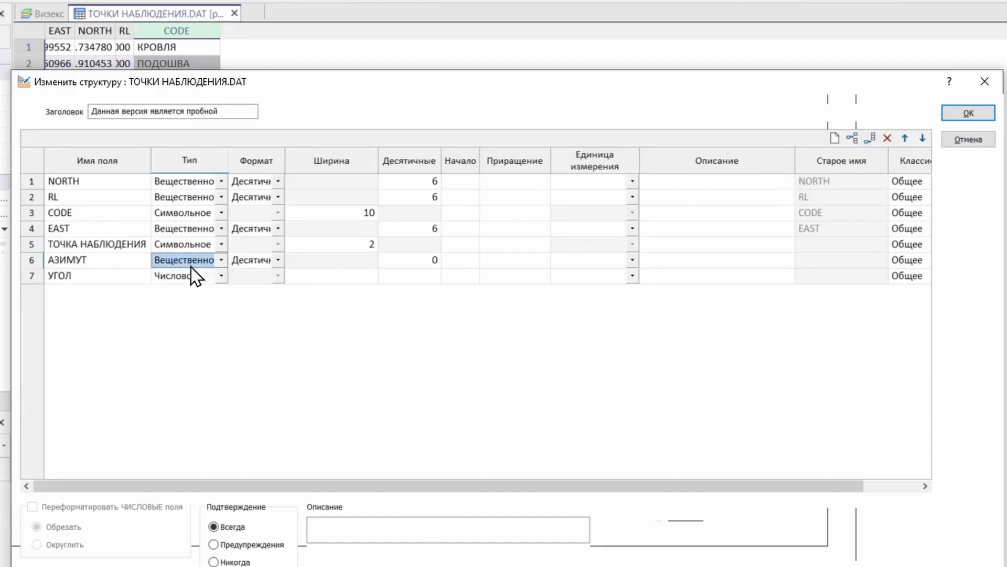
key(Down)
text(Вещественно)
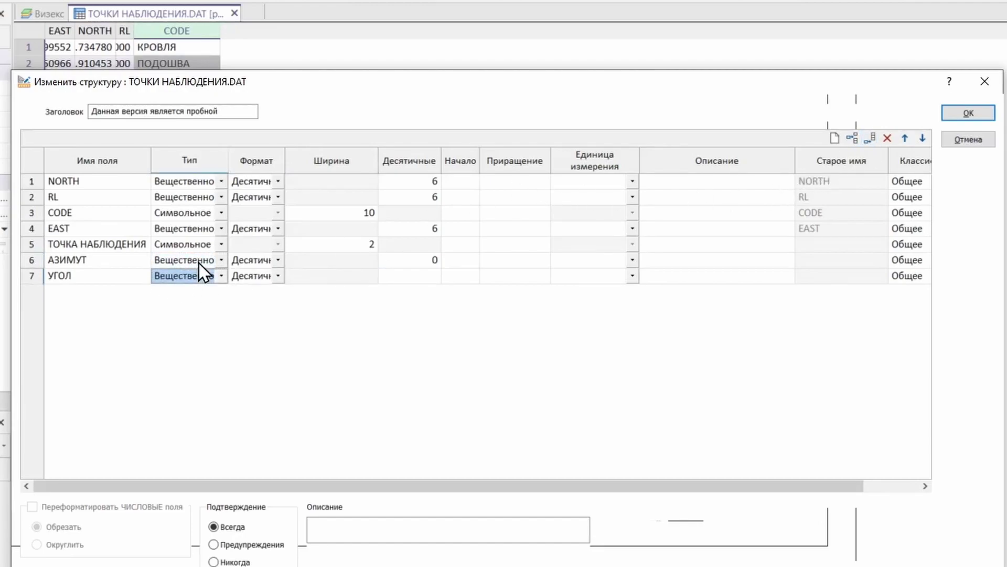
click(427, 261)
key(ctrl+c)
click(427, 277)
key(ctrl+v)
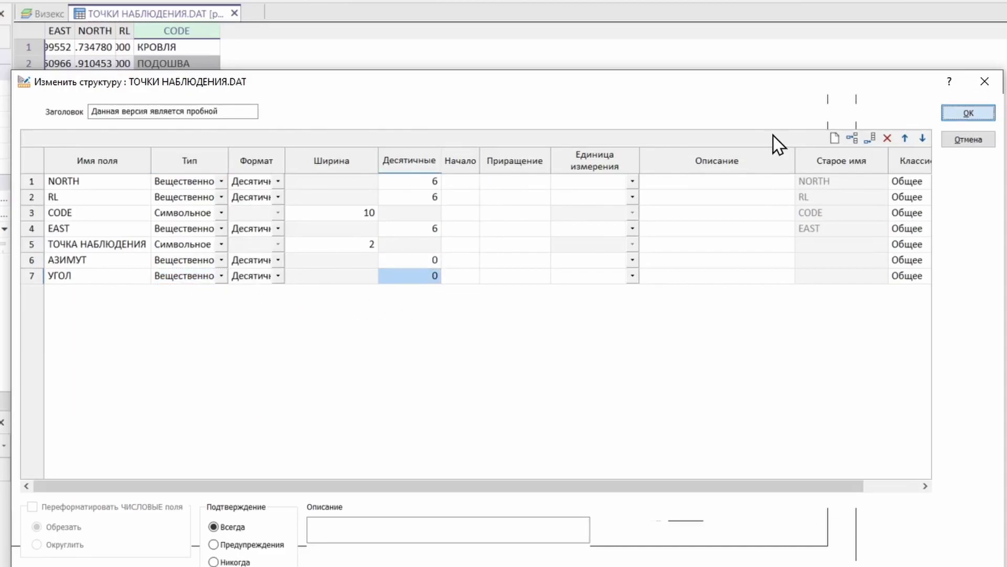
key(Return)
click(388, 312)
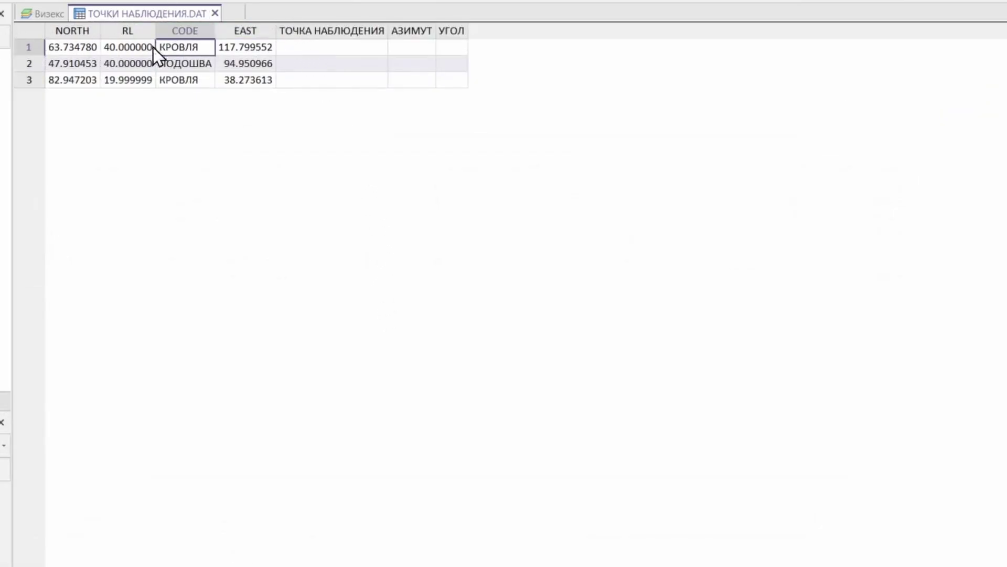
For the КРОВЛЯ observation point on the 20 m contour in Визекс, set АЗИМУТ to 6.5 and УГОЛ to 50.5.
click(46, 9)
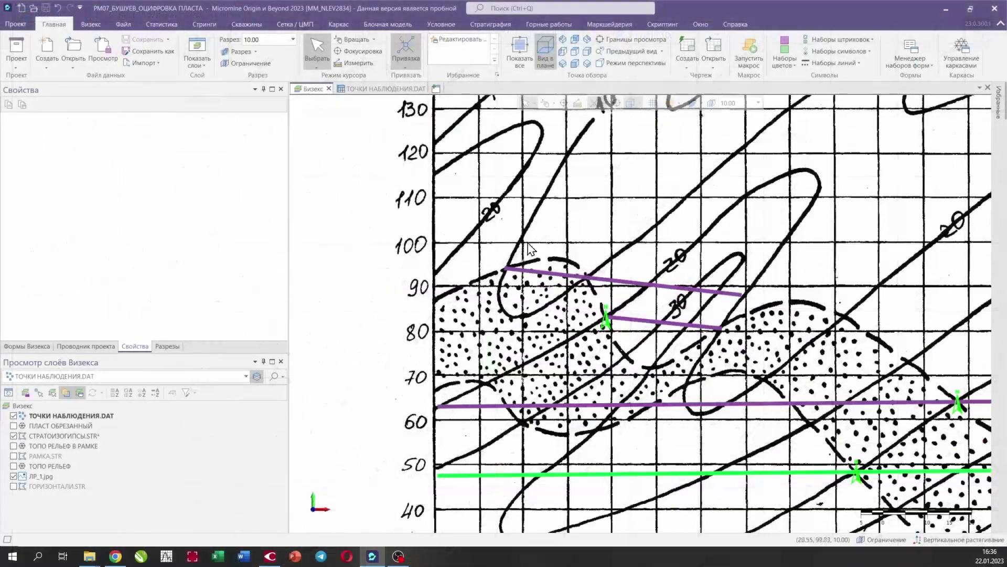
scroll(638, 339, up, 2)
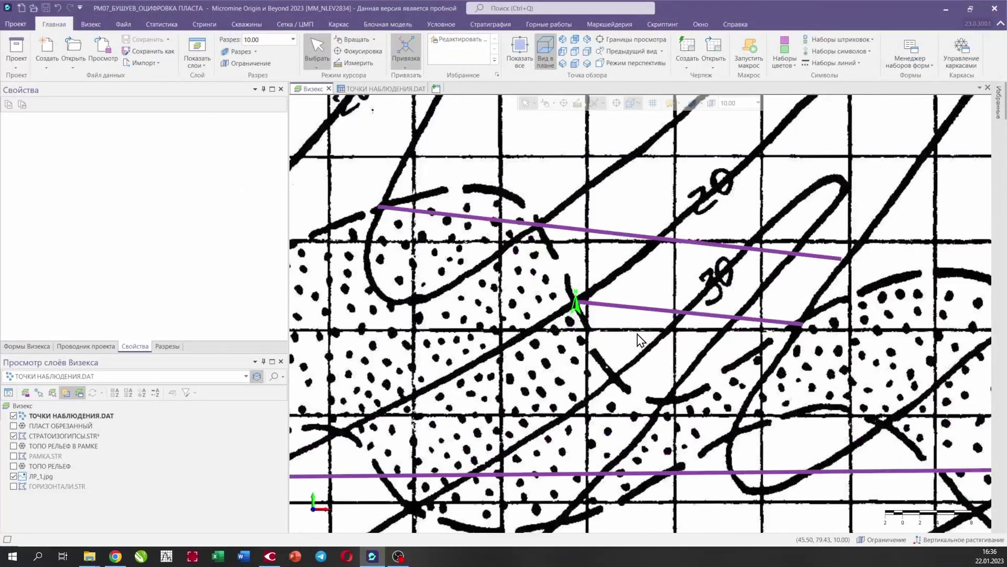
scroll(608, 338, down, 2)
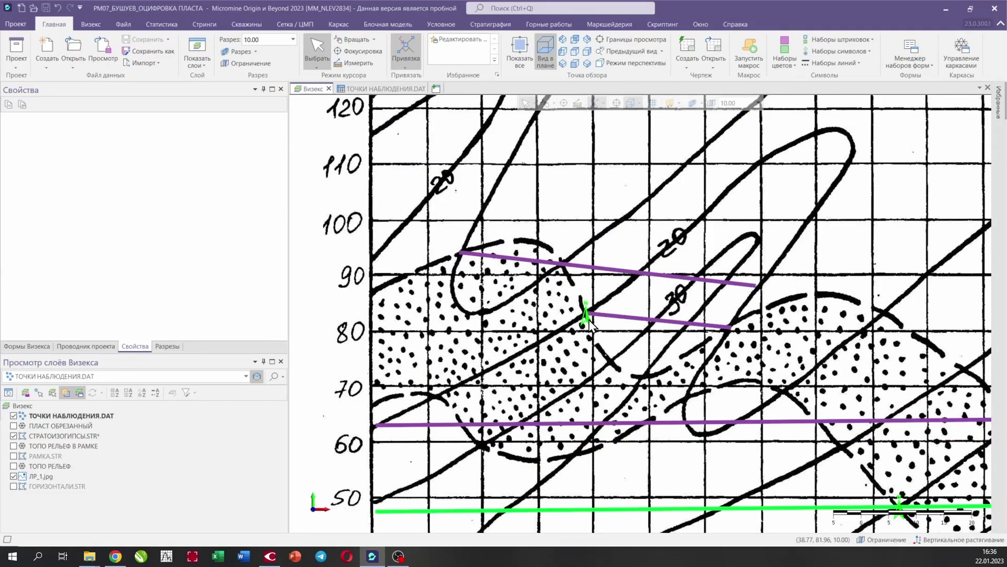
click(587, 320)
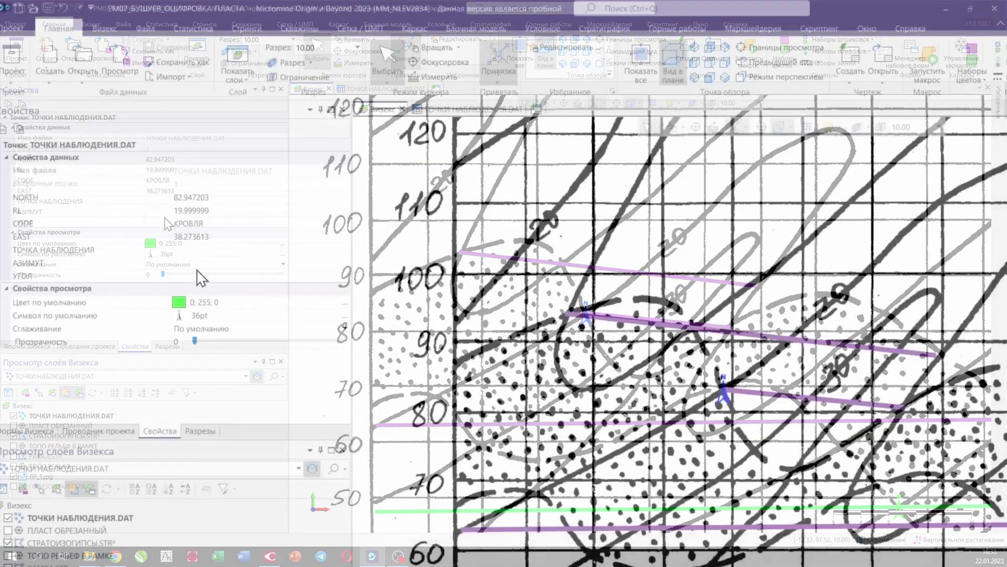
click(197, 264)
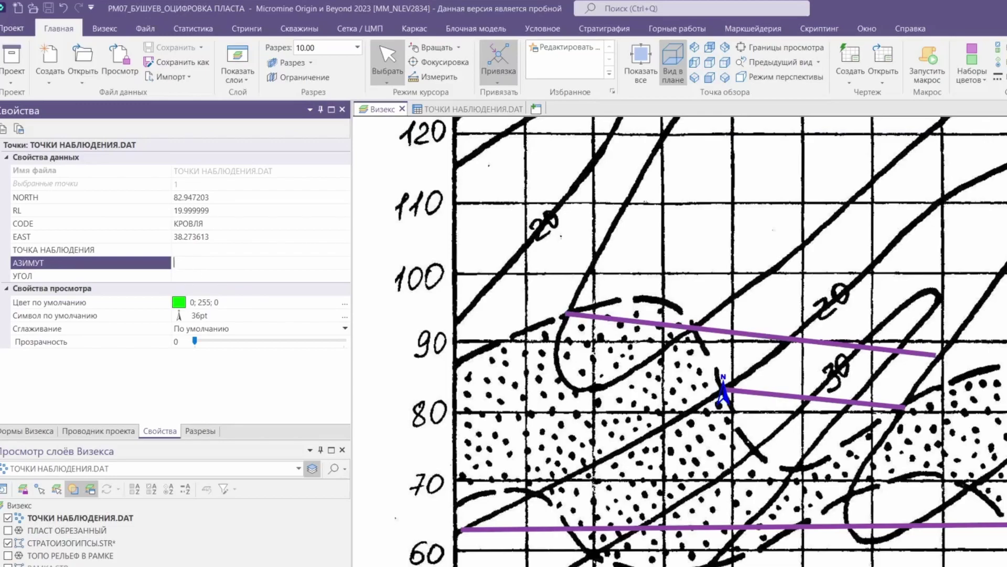
text(6.5)
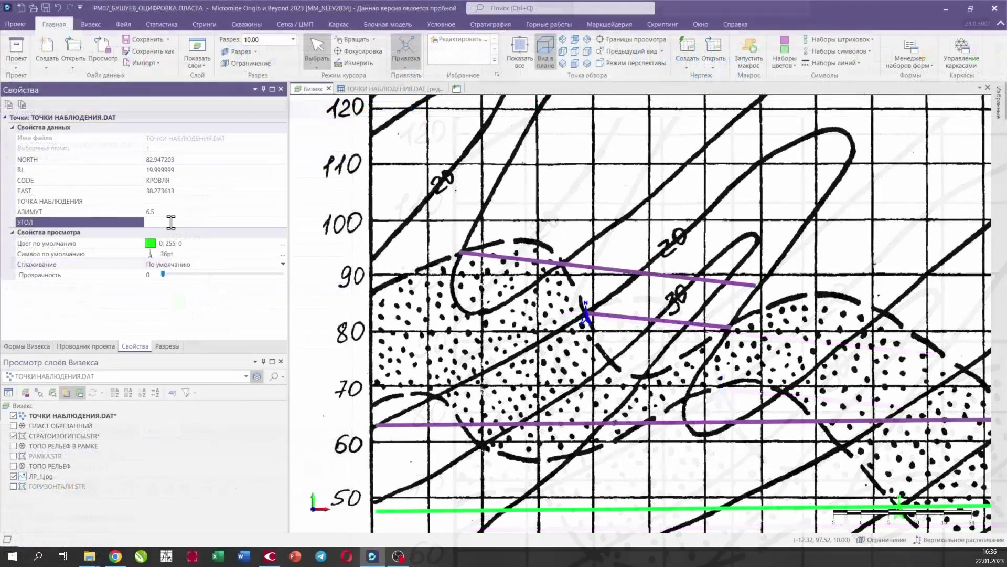
click(205, 275)
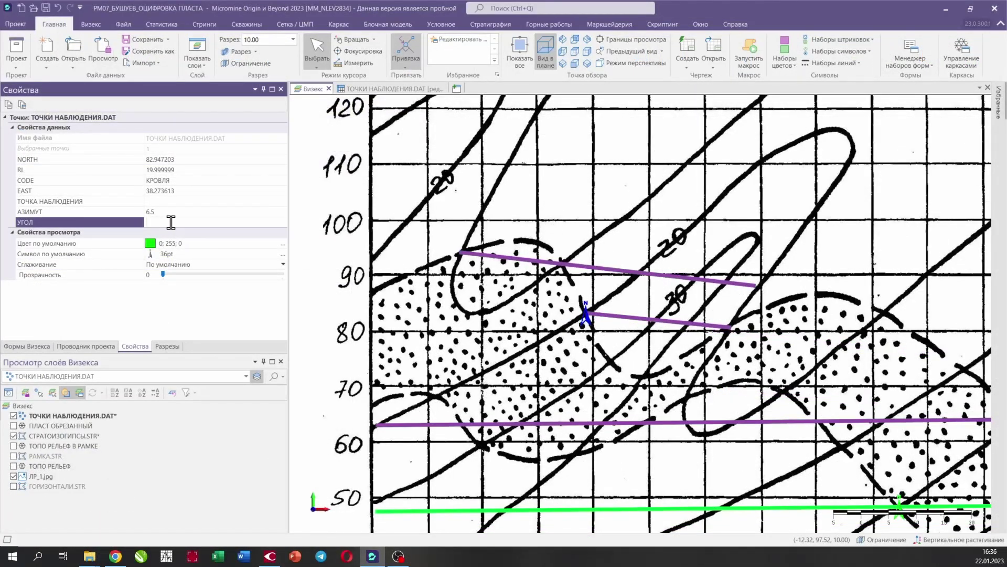
text(50.5)
click(642, 340)
For the КРОВЛЯ point on the 40 m contour, set АЗИМУТ to 0, УГОЛ to 47 and ТОЧКА НАБЛЮДЕНИЯ to 1.
scroll(595, 321, down, 3)
middle_drag(528, 324, 251, 289)
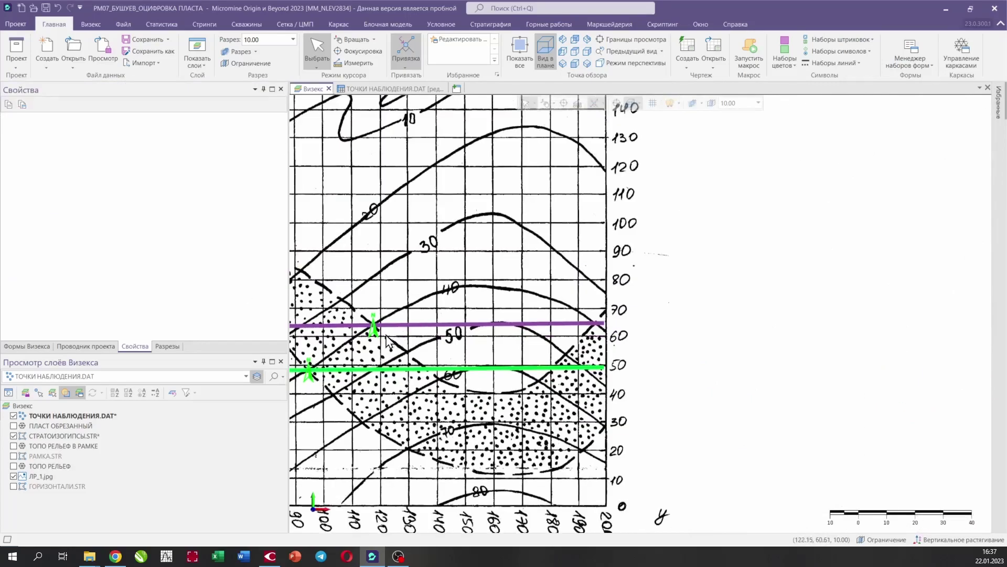
click(372, 328)
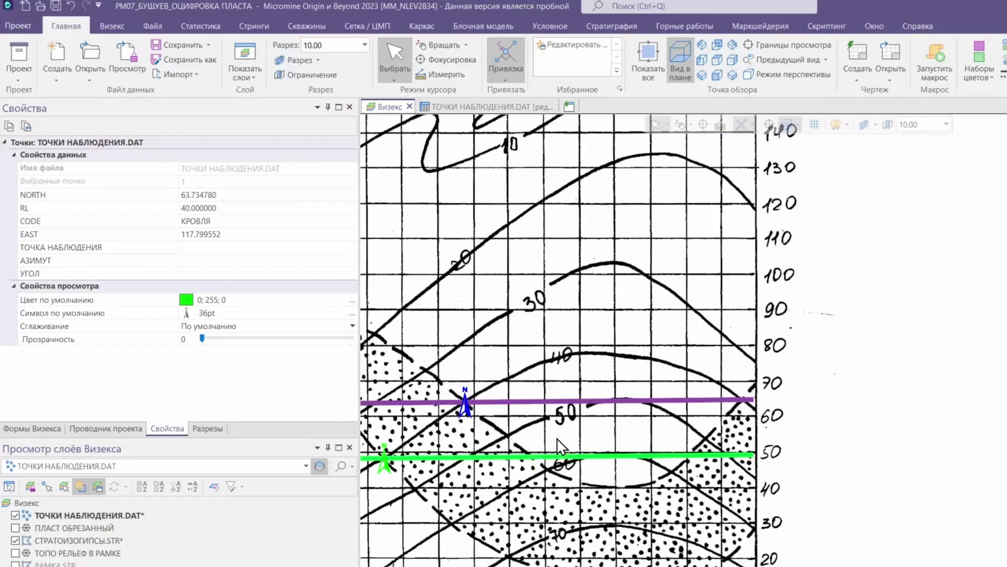
click(199, 261)
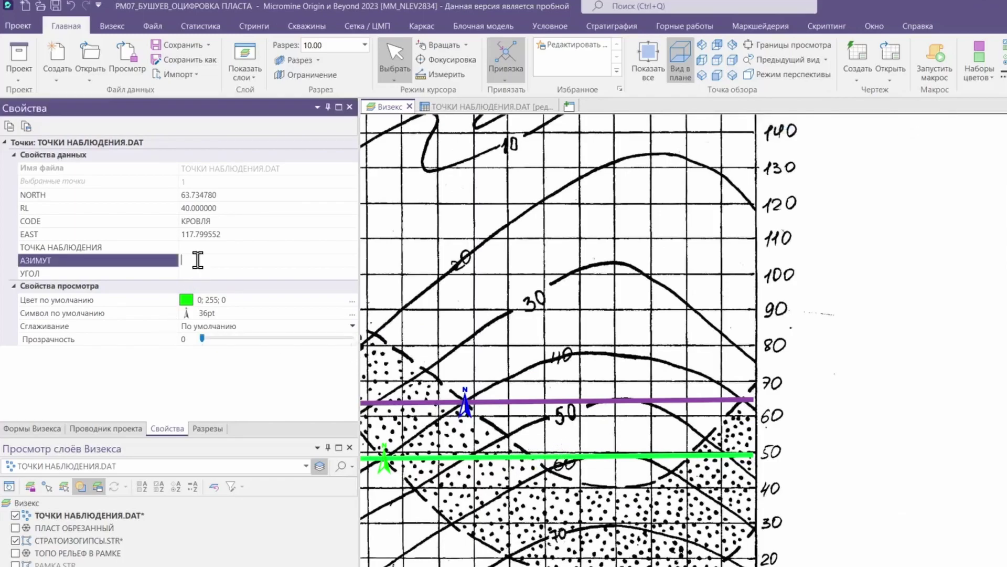
text(0)
click(202, 272)
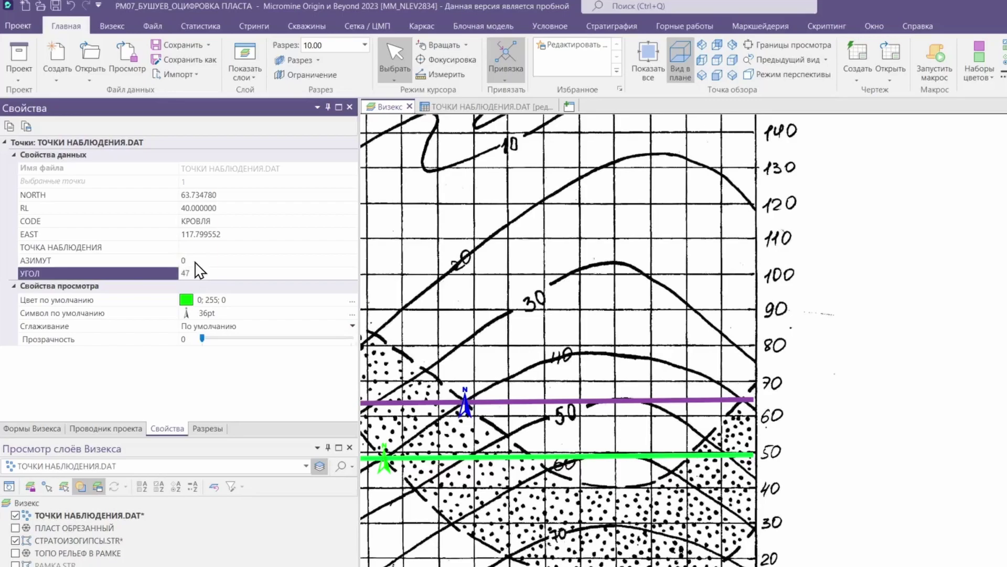
click(197, 248)
scroll(454, 424, down, 2)
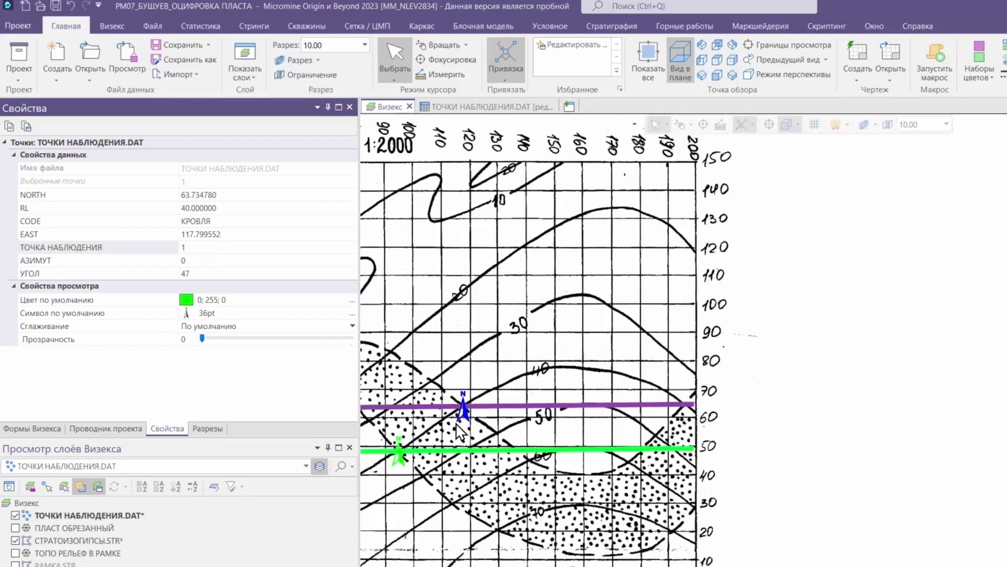
For the ПОДОШВА observation point, set ТОЧКА НАБЛЮДЕНИЯ to 2 and АЗИМУТ to 0.
click(388, 463)
click(195, 247)
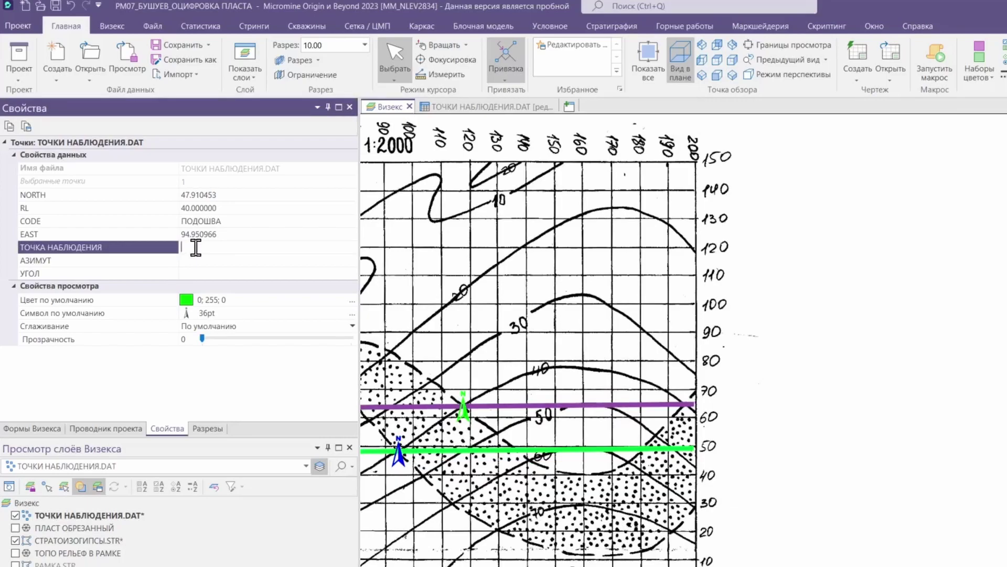
text(2)
key(Return)
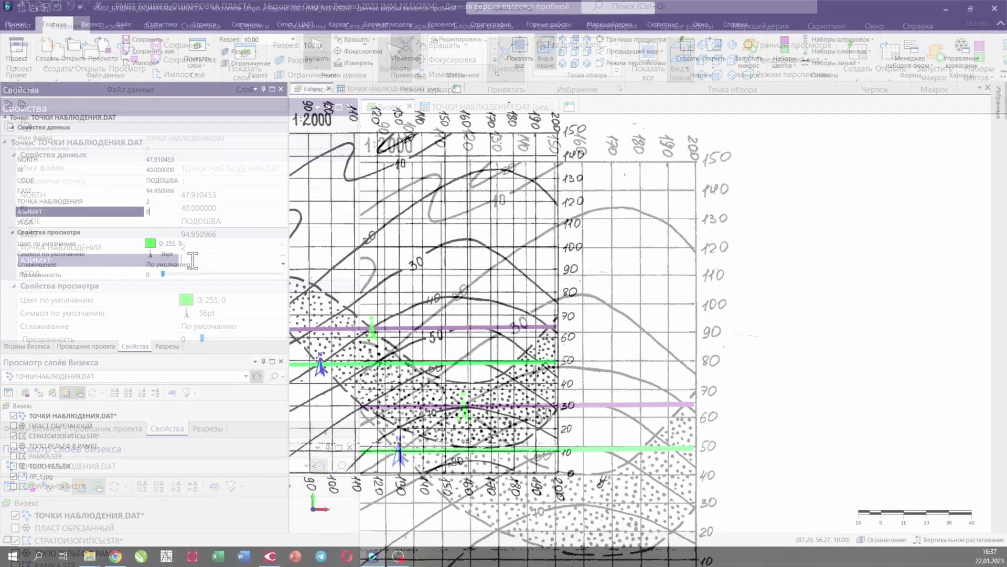
scroll(496, 283, down, 2)
scroll(496, 283, up, 2)
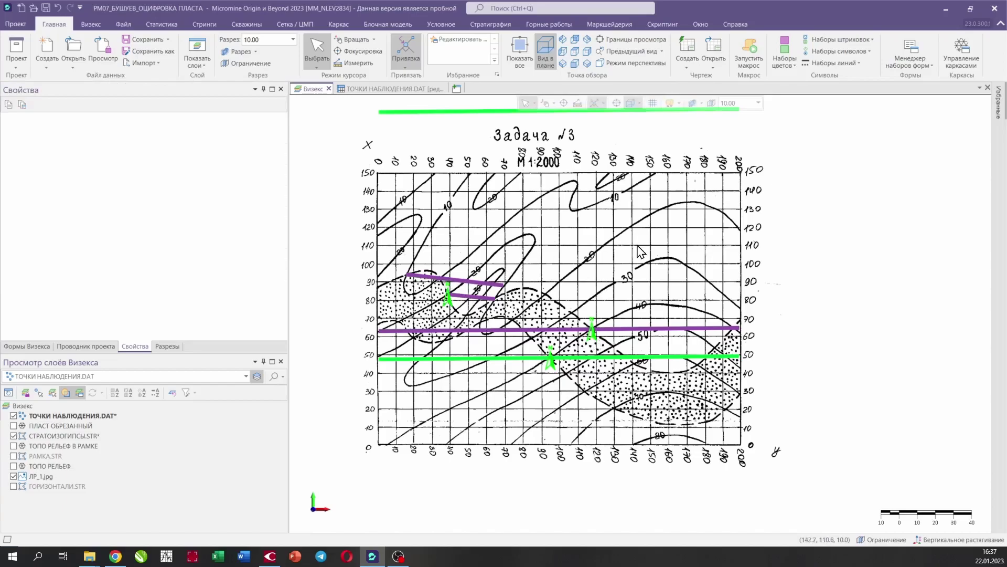
Save the edited ТОЧКИ НАБЛЮДЕНИЯ.DAT layer.
scroll(590, 264, up, 2)
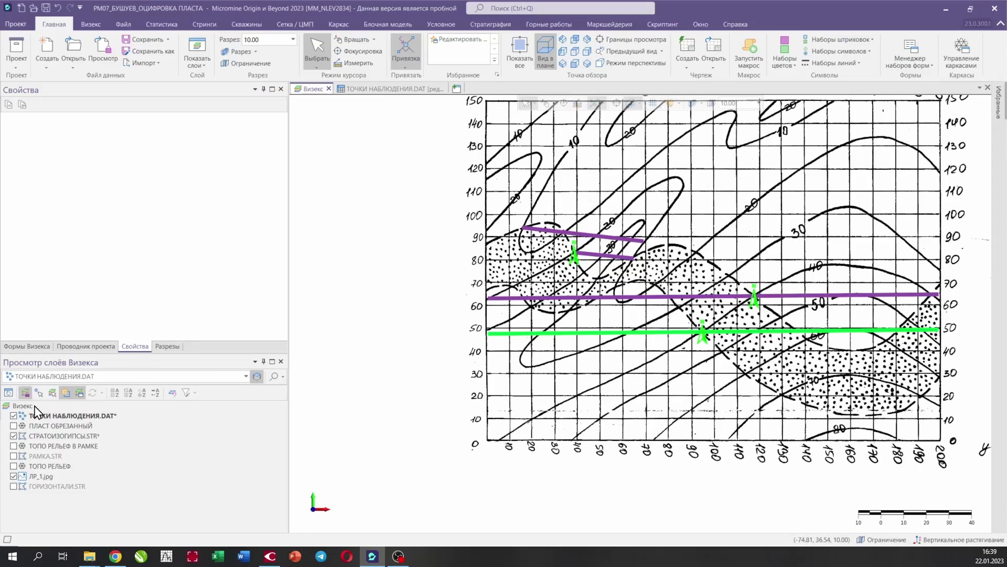
right_click(59, 418)
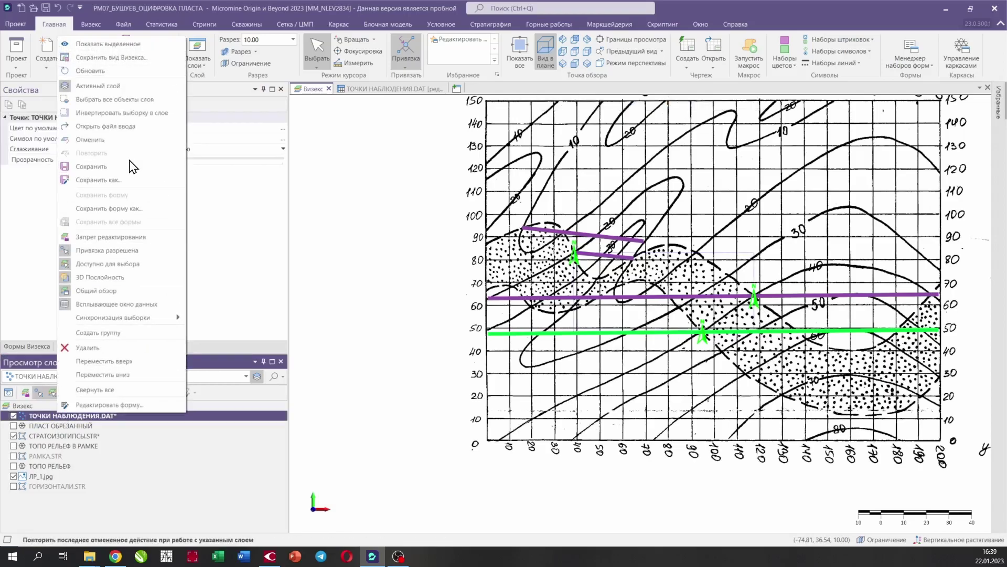
click(131, 176)
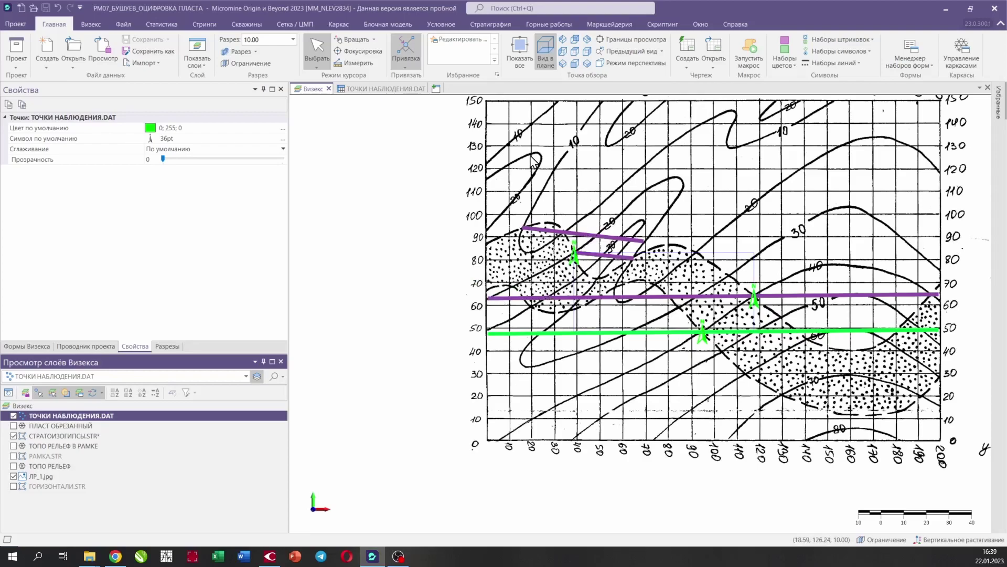
Start implicit fault modelling with ТОЧКИ НАБЛЮДЕНИЯ as the input file, using EAST, NORTH and RL as the coordinate fields.
click(449, 27)
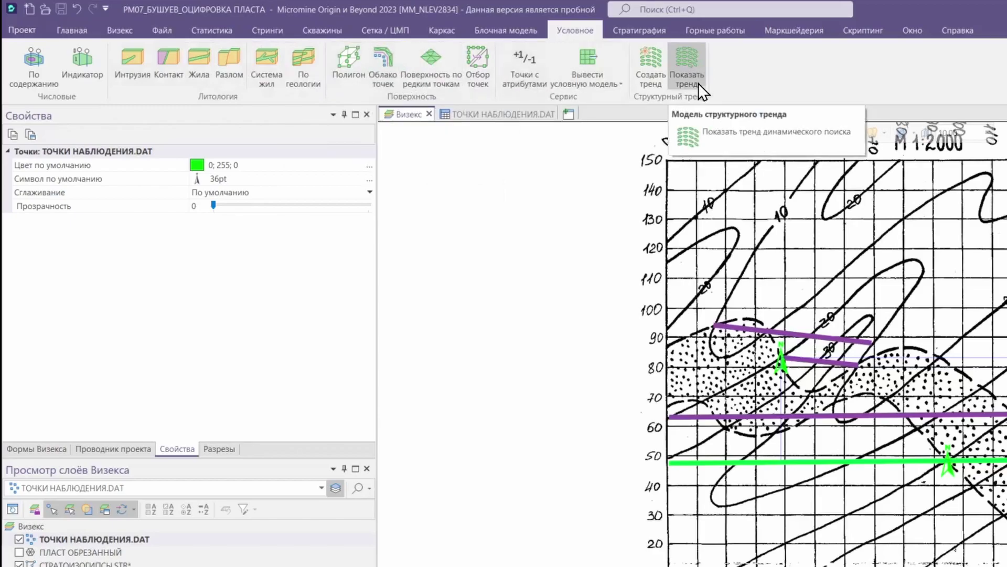
click(224, 69)
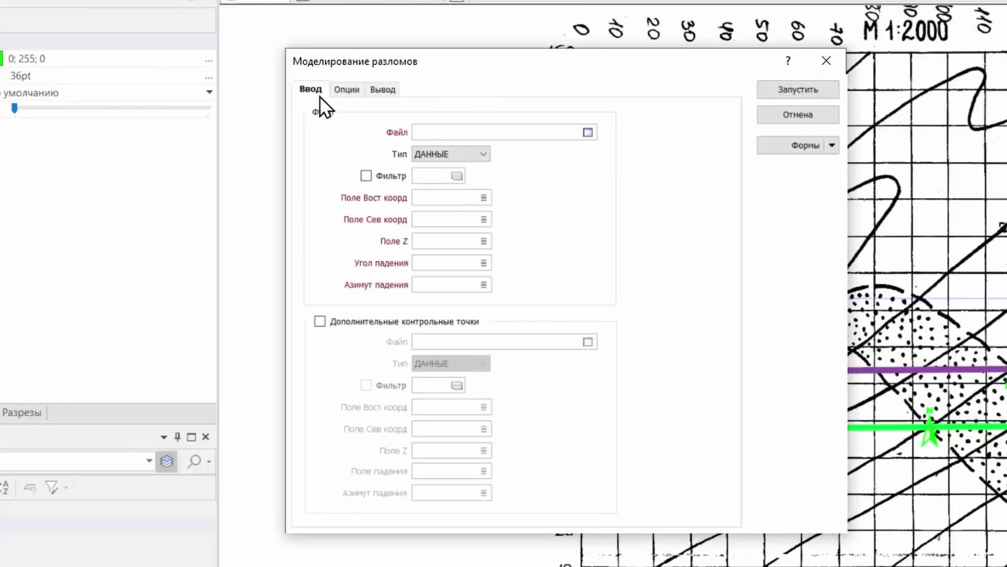
double_click(448, 132)
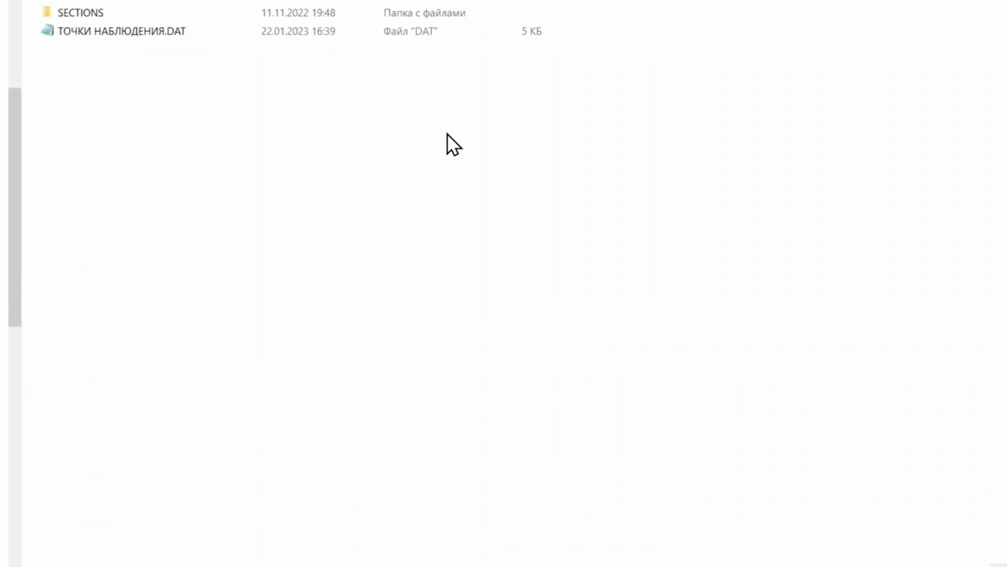
double_click(147, 36)
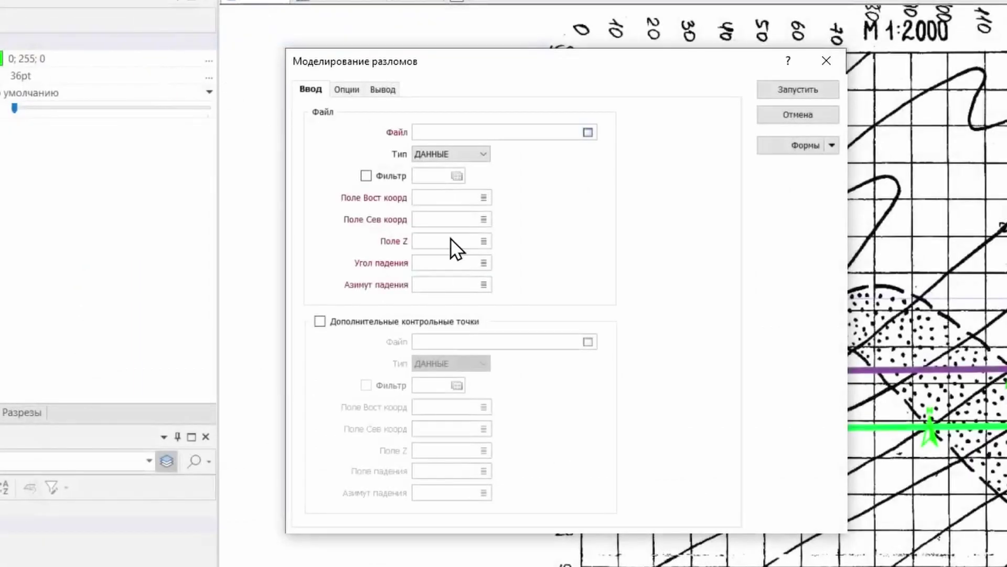
click(453, 196)
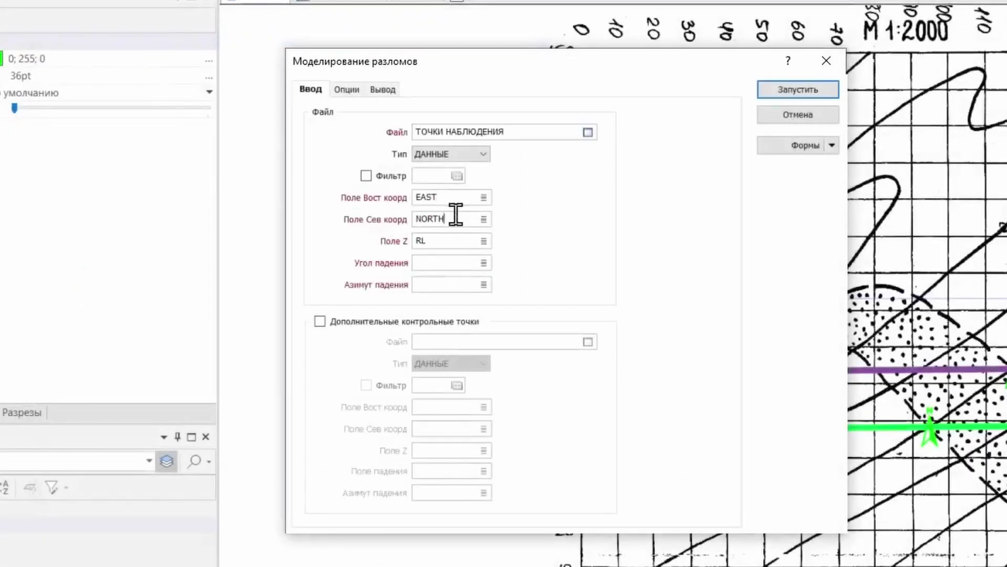
click(456, 240)
Assign the УГОЛ field to the dip angle and the АЗИМУТ field to the dip azimuth.
double_click(433, 264)
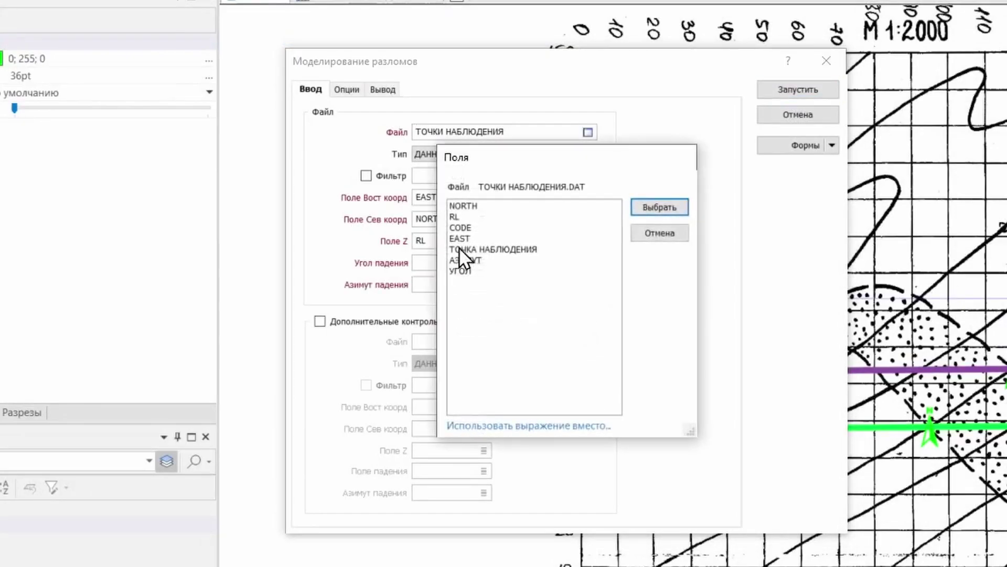
double_click(459, 269)
double_click(443, 286)
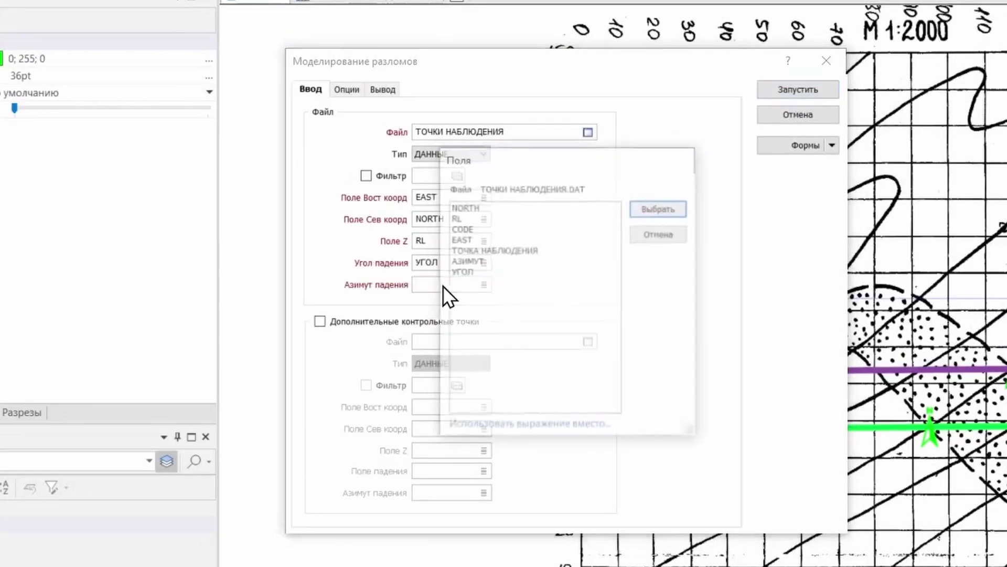
double_click(469, 259)
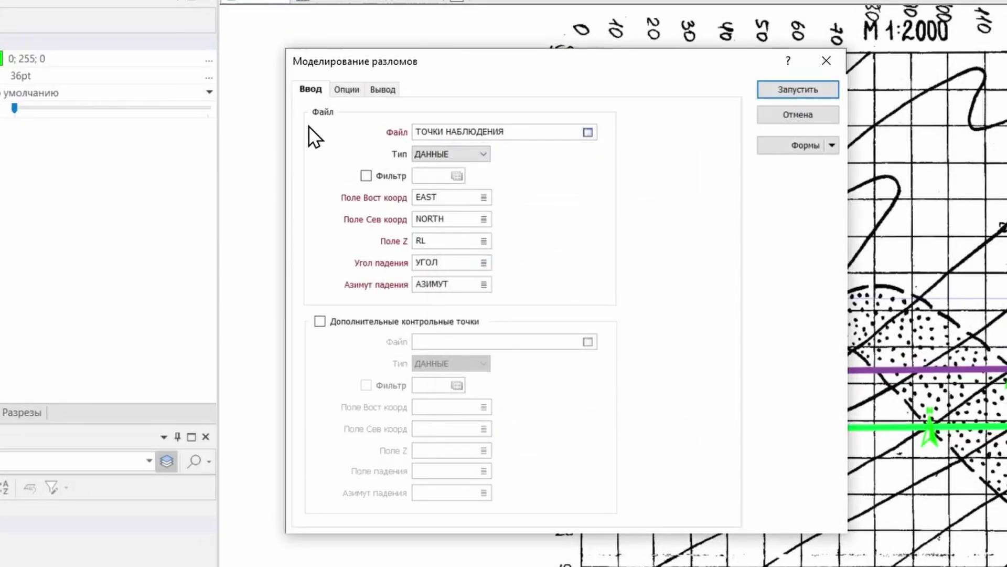
Enable the input file's filter and apply the saved КРОВЛЯ filter.
click(366, 176)
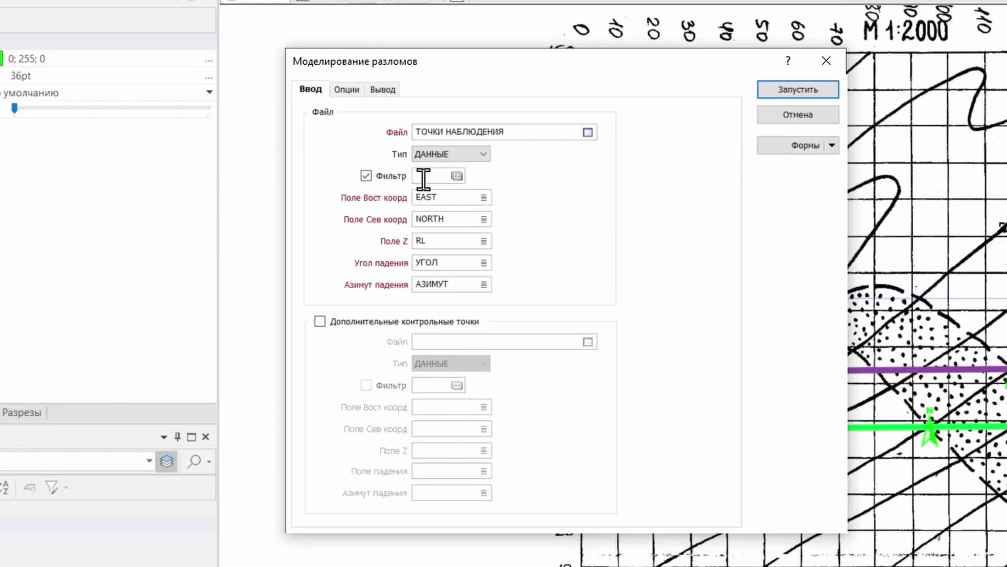
click(456, 176)
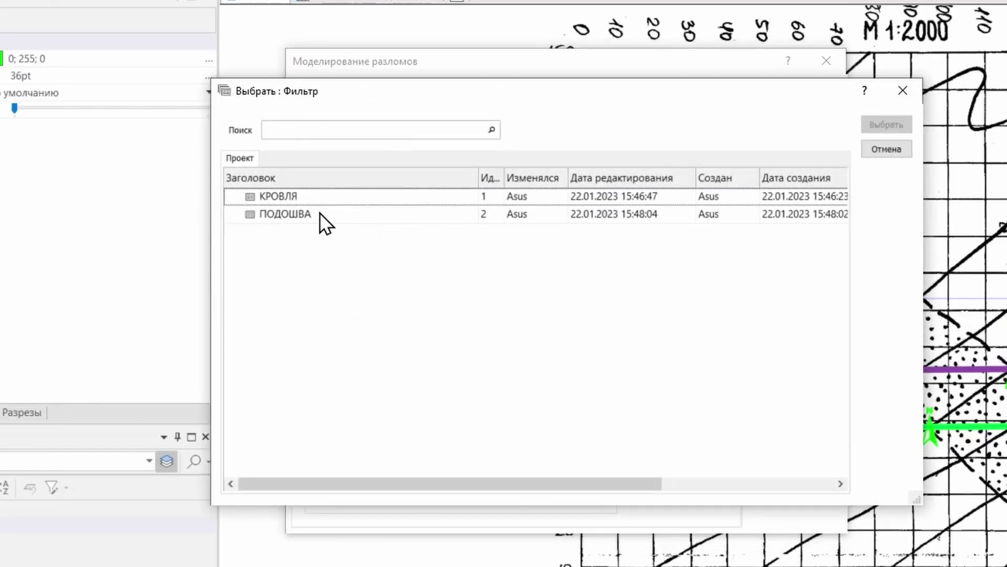
double_click(297, 195)
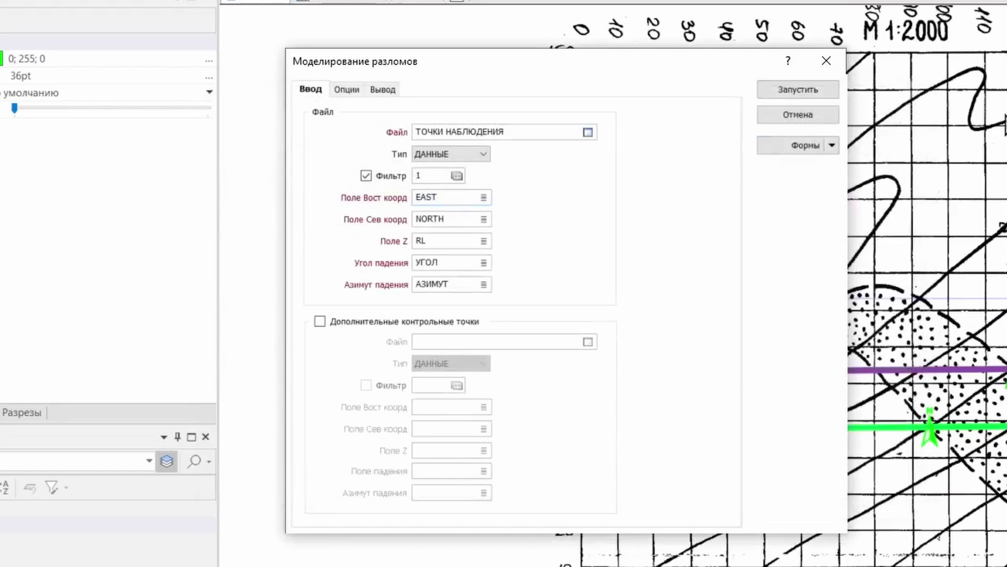
Calculate the fault model's boundaries automatically from the filtered input data.
drag(601, 54, 474, 81)
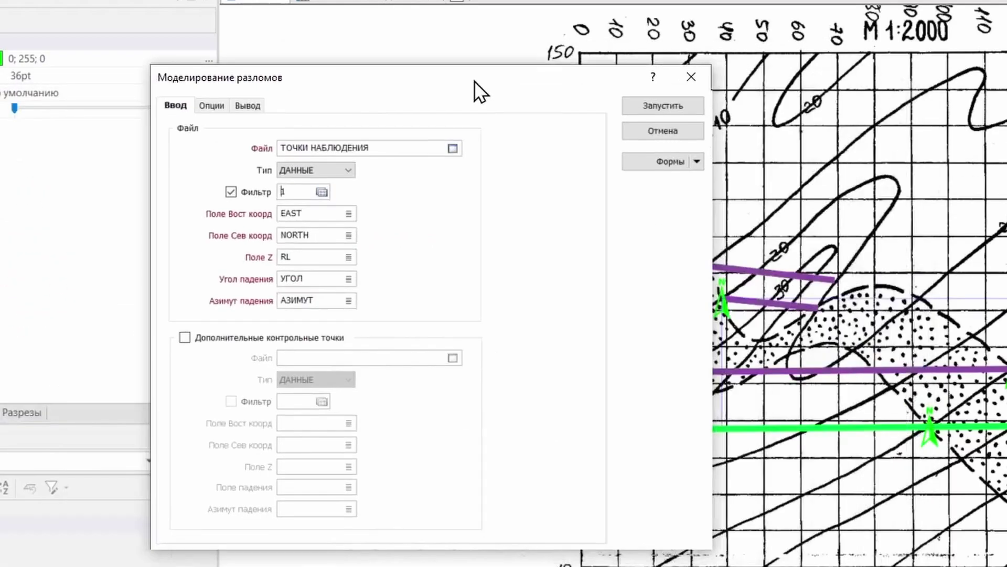
click(208, 106)
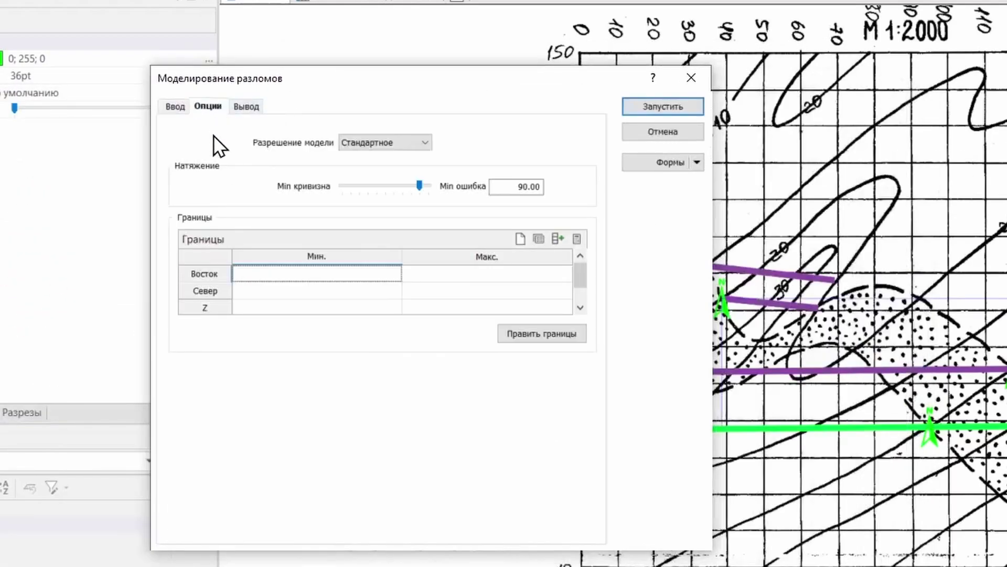
click(581, 240)
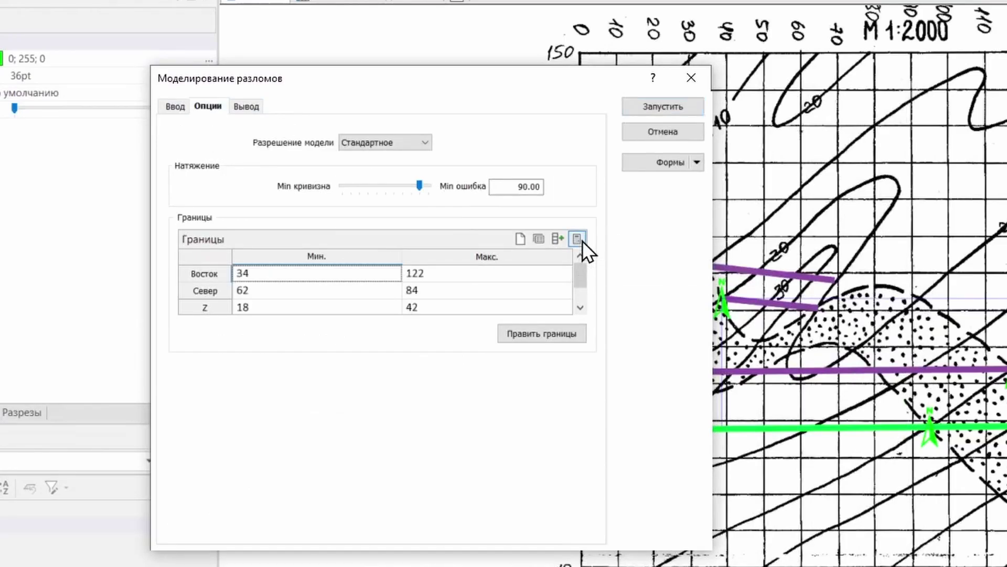
Edit the boundaries graphically in plan, stretching the box over the outer contour lines to about 0.5–200.3 east and -86.4–198.5 north.
drag(475, 77, 278, 54)
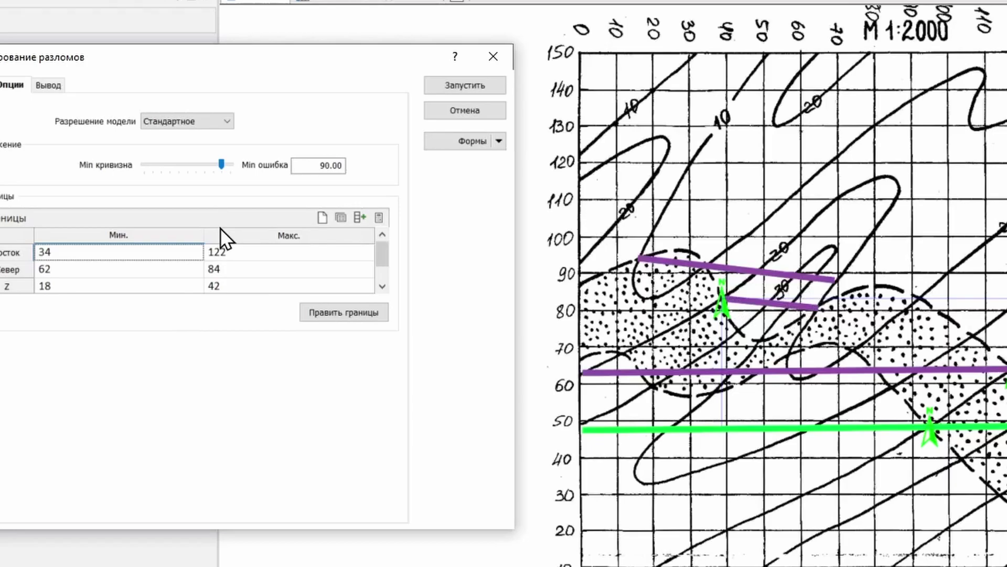
click(343, 312)
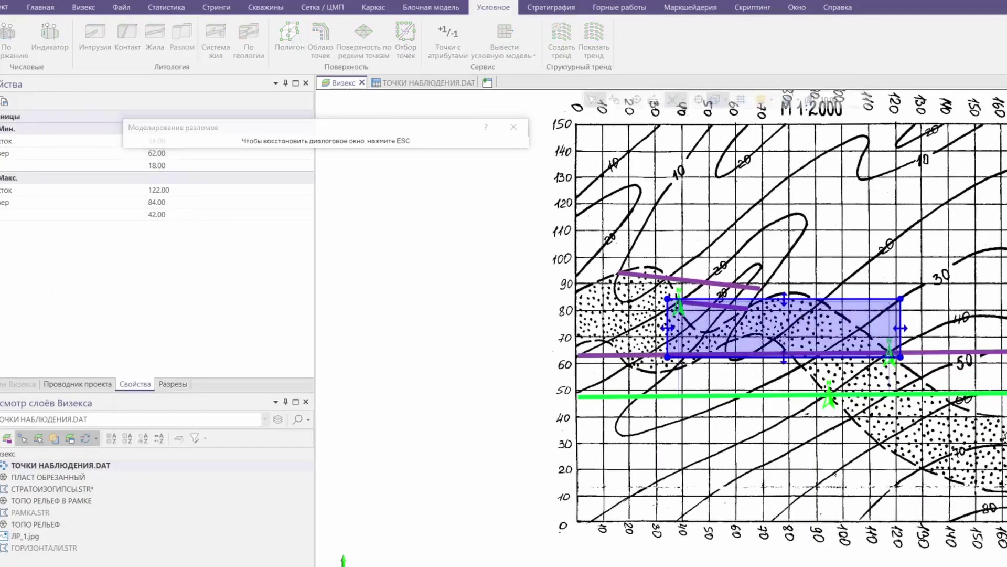
middle_drag(786, 341, 470, 128)
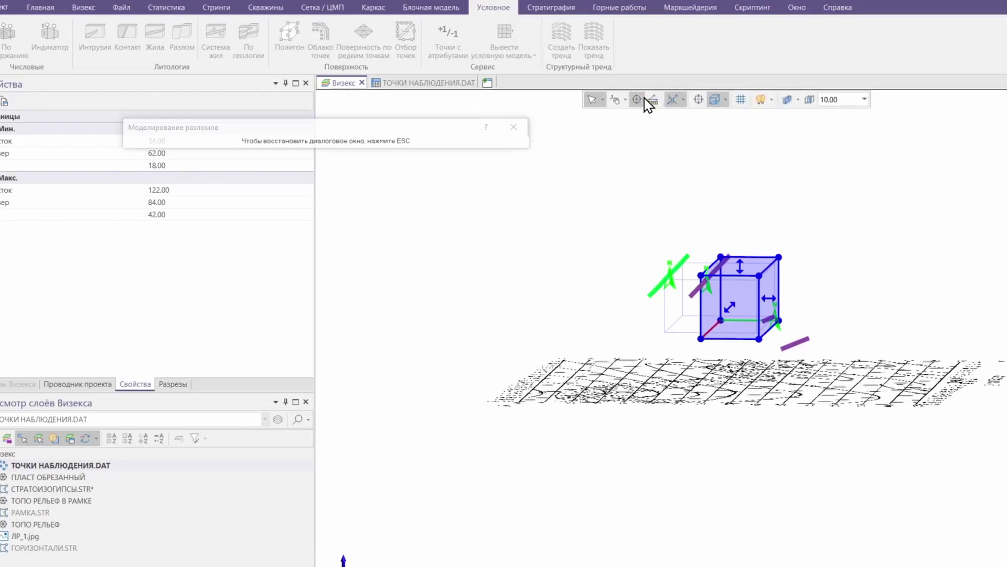
click(715, 101)
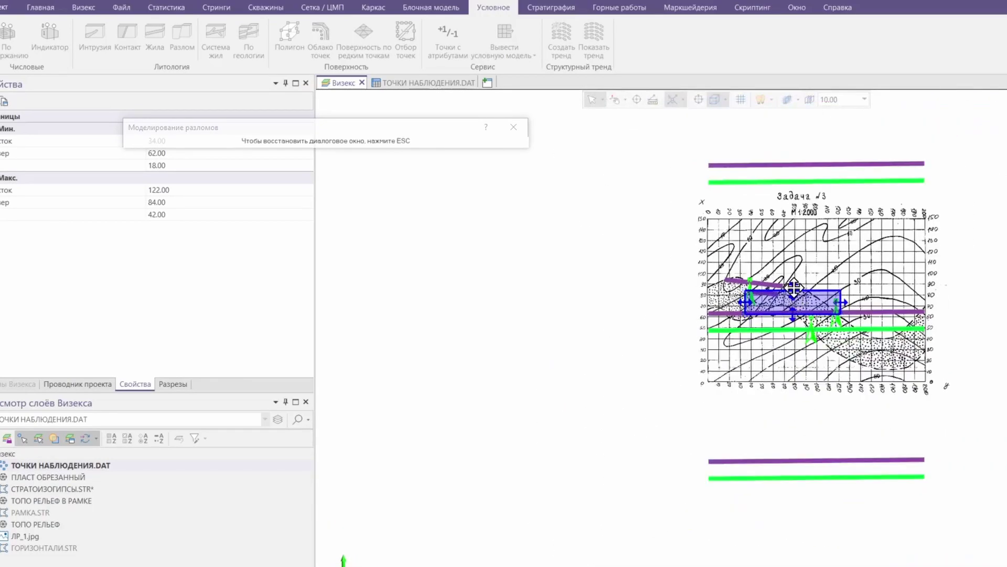
drag(792, 290, 782, 166)
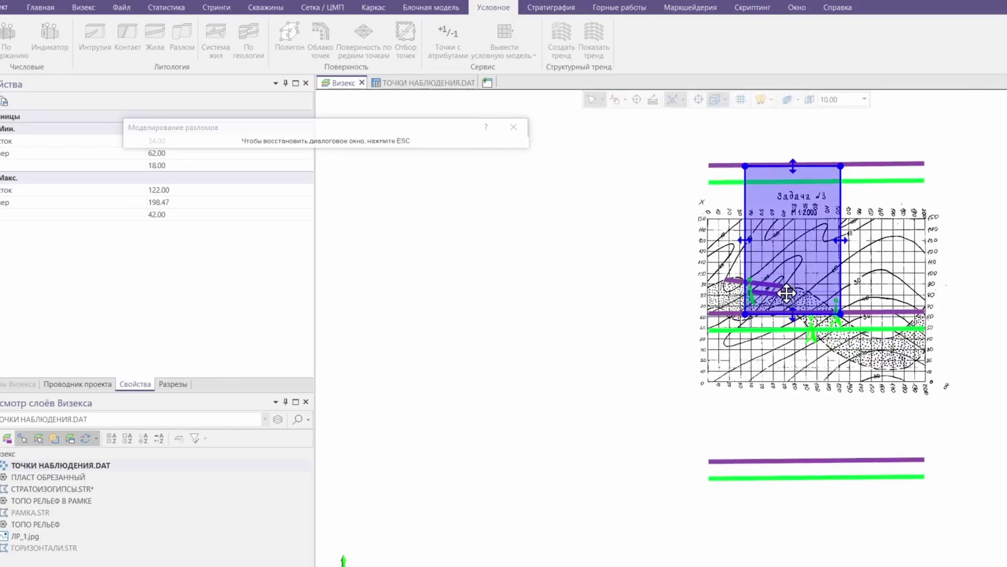
drag(794, 315, 797, 469)
drag(745, 318, 708, 321)
drag(843, 321, 925, 321)
Stretch the boundary box vertically to about -104.7 to 193.0 in Z and return to the fault modelling settings.
middle_drag(995, 499, 459, 162)
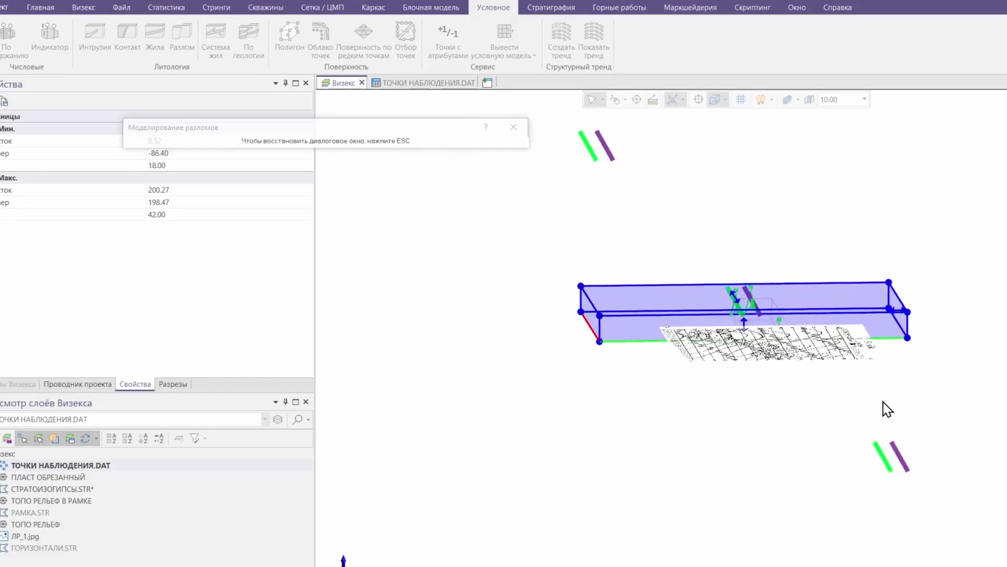
middle_drag(886, 409, 735, 367)
drag(739, 340, 758, 468)
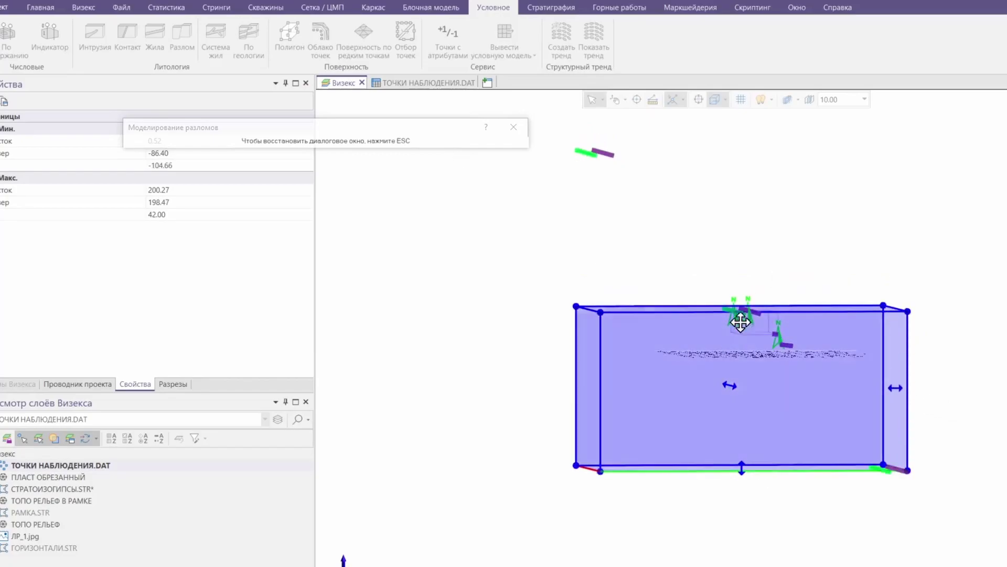
middle_drag(740, 322, 730, 325)
drag(731, 315, 698, 176)
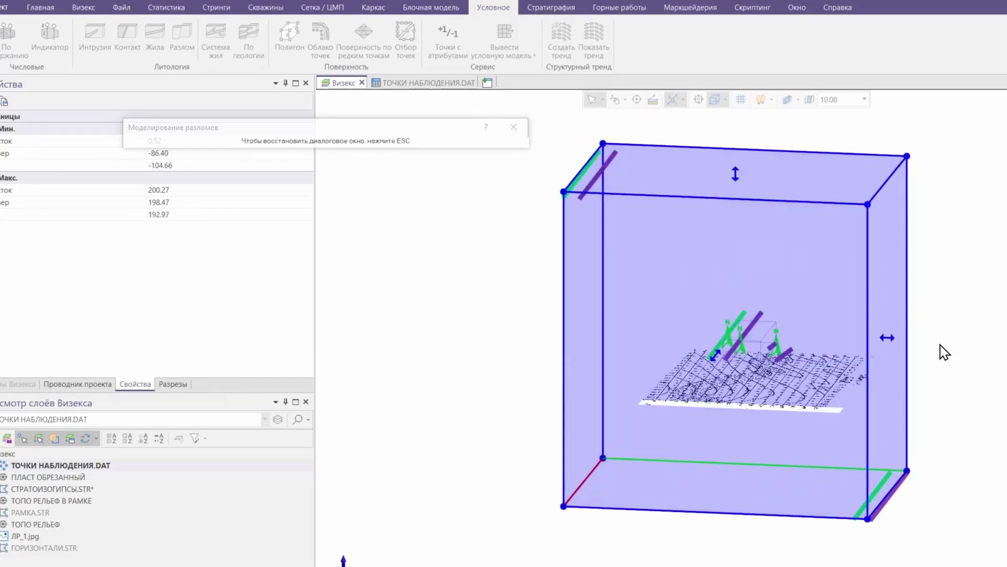
middle_drag(945, 352, 374, 126)
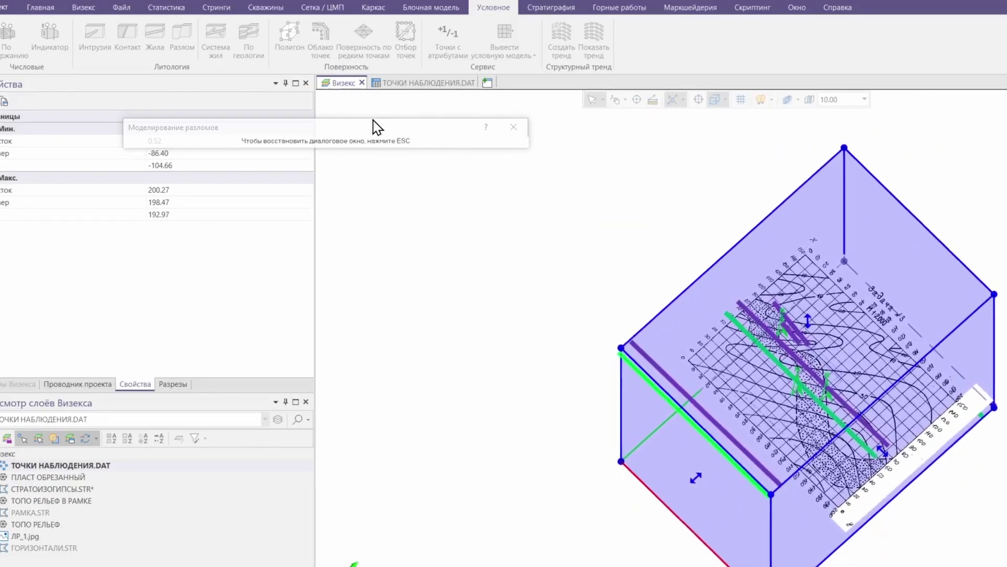
key(Escape)
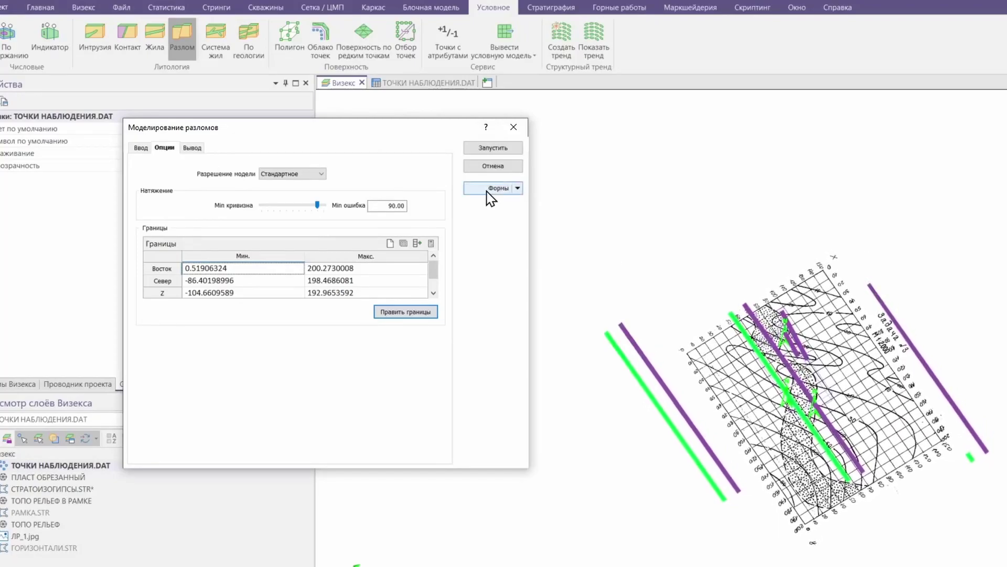
Enable wireframe output for the fault model, with type DTM and name КРОВЛЯ-УМ-РАЗЛОМ.
drag(334, 128, 502, 135)
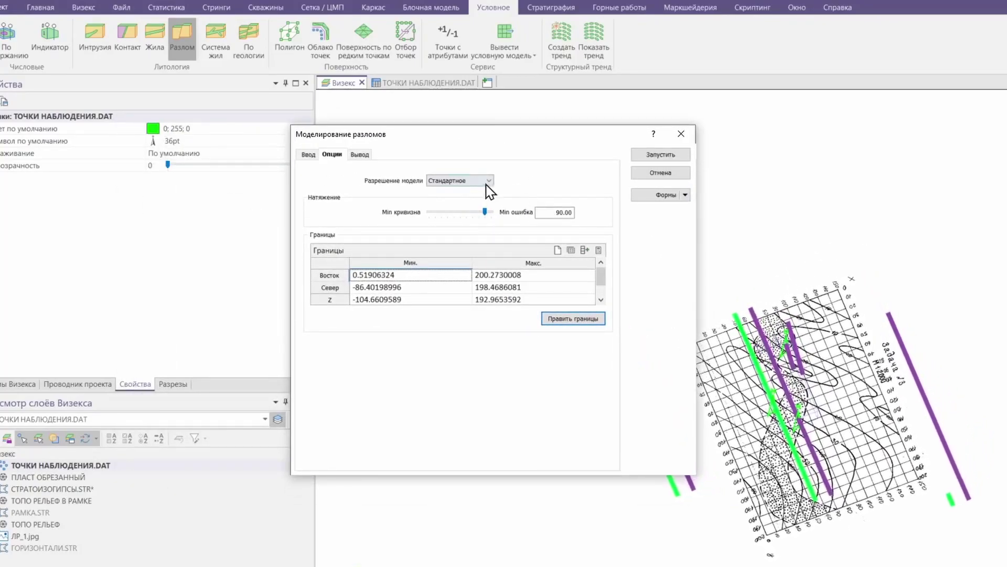
click(361, 155)
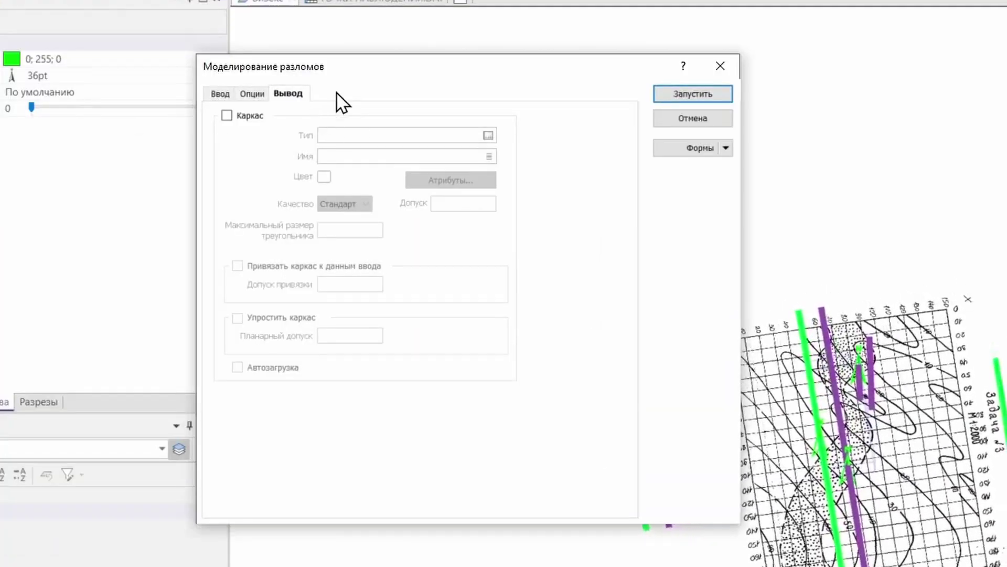
click(228, 116)
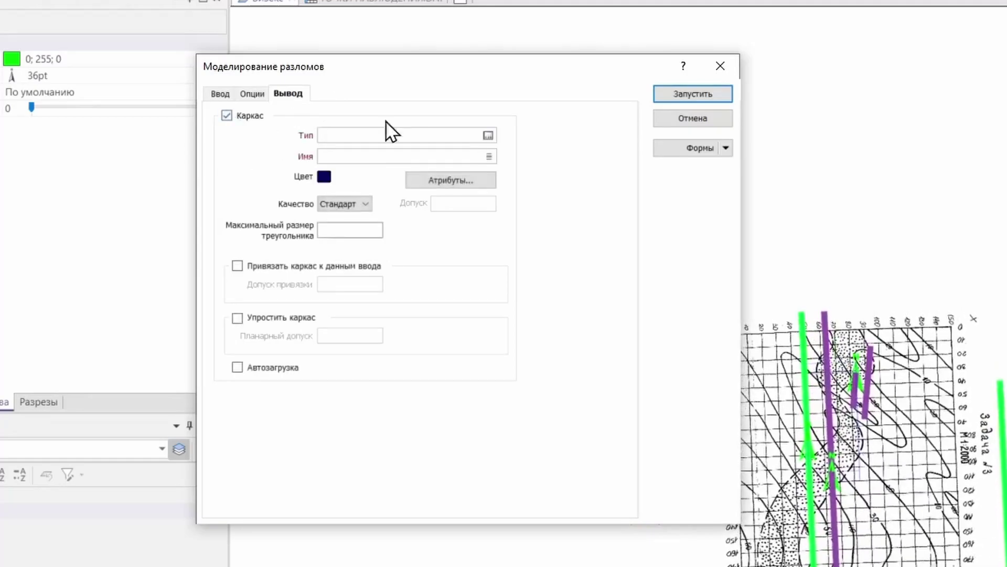
double_click(383, 137)
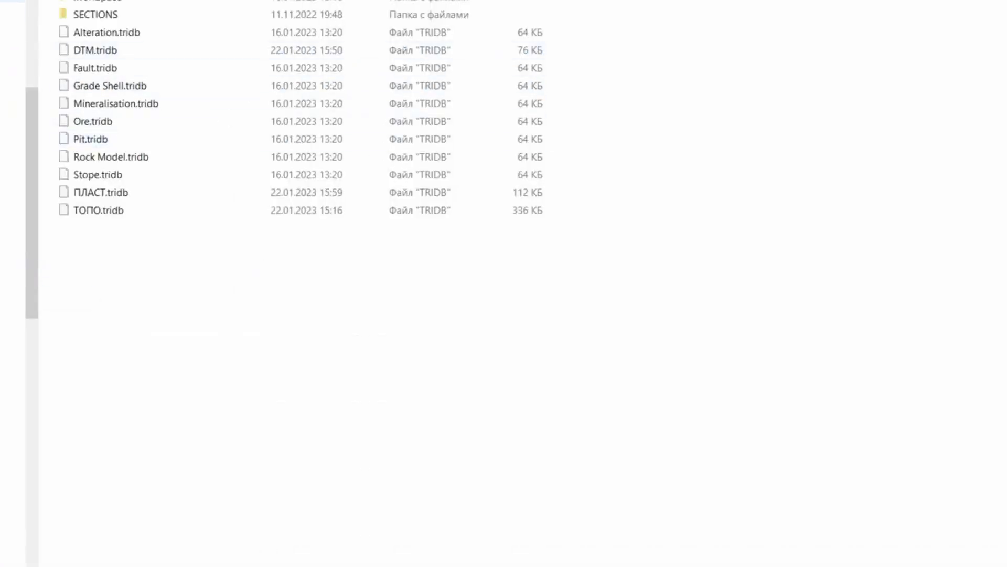
double_click(84, 51)
click(353, 157)
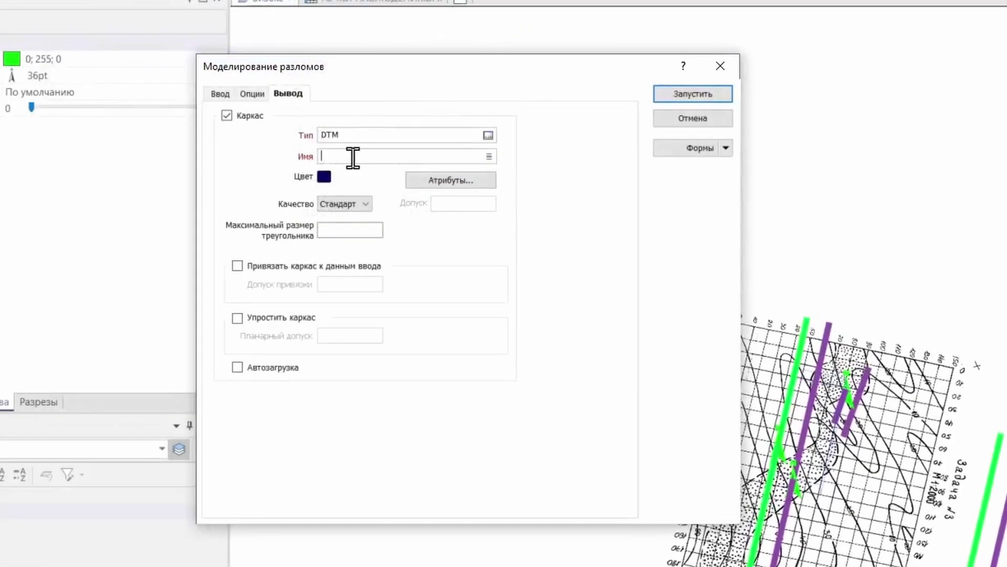
text(КРОВЛЯ)
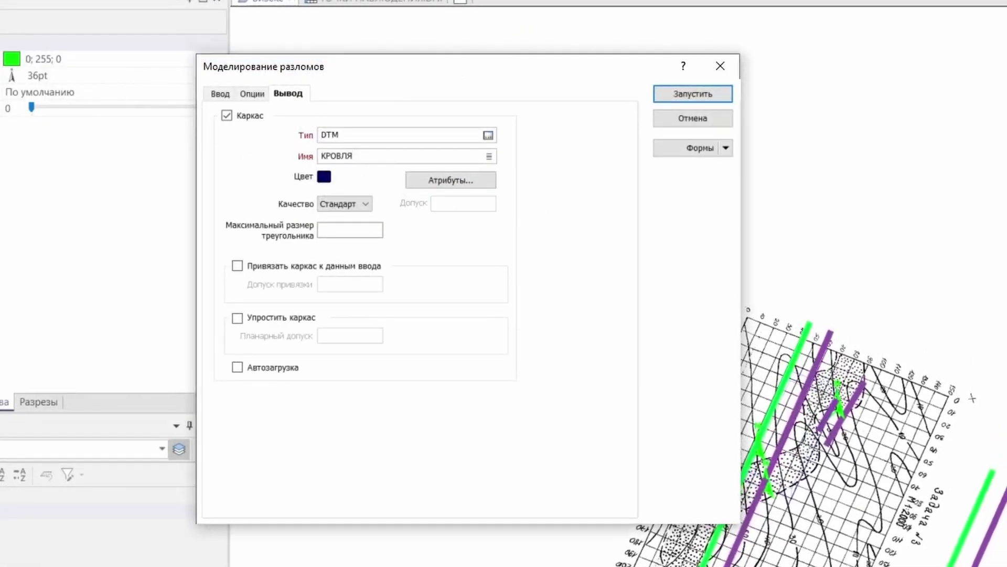
text(-)
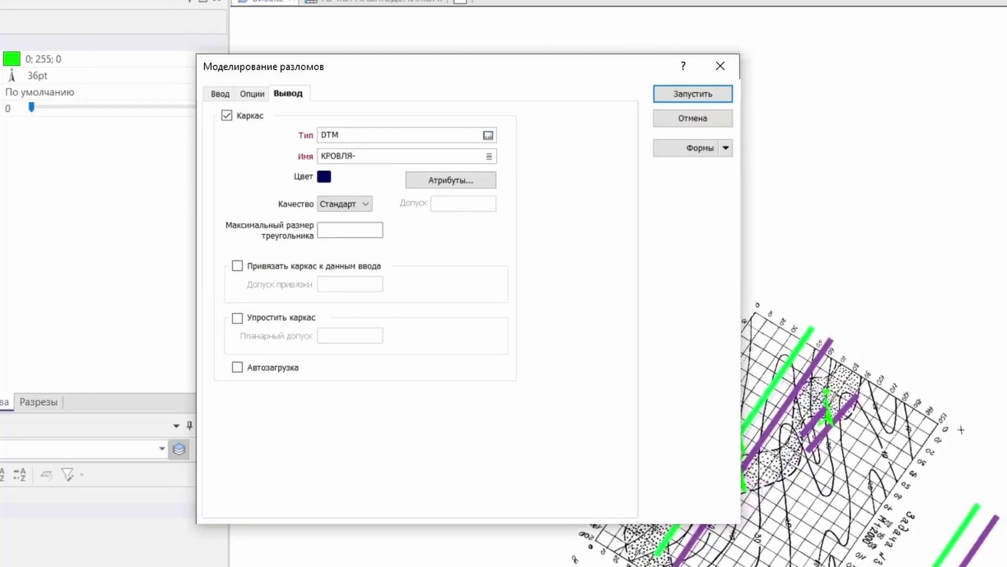
text(УМ-РА)
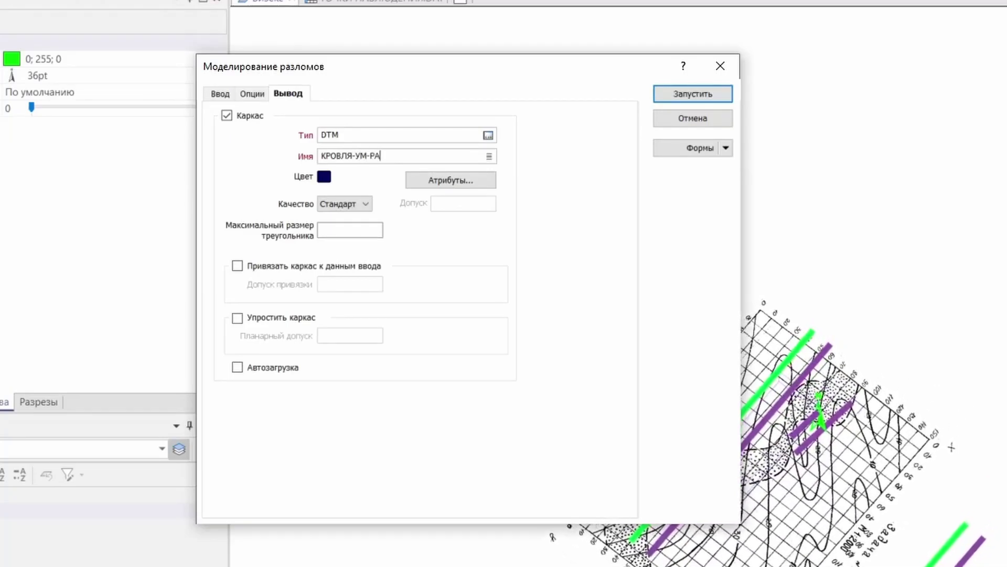
text(ЗЛОМ)
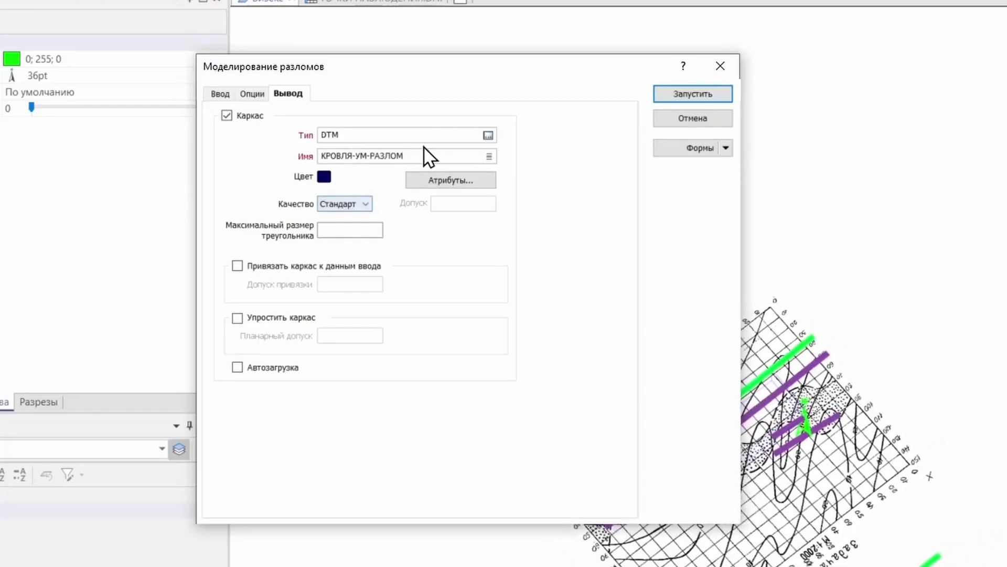
Turn on autoload for the output wireframe, set its colour to golden yellow and run the fault modelling.
click(264, 367)
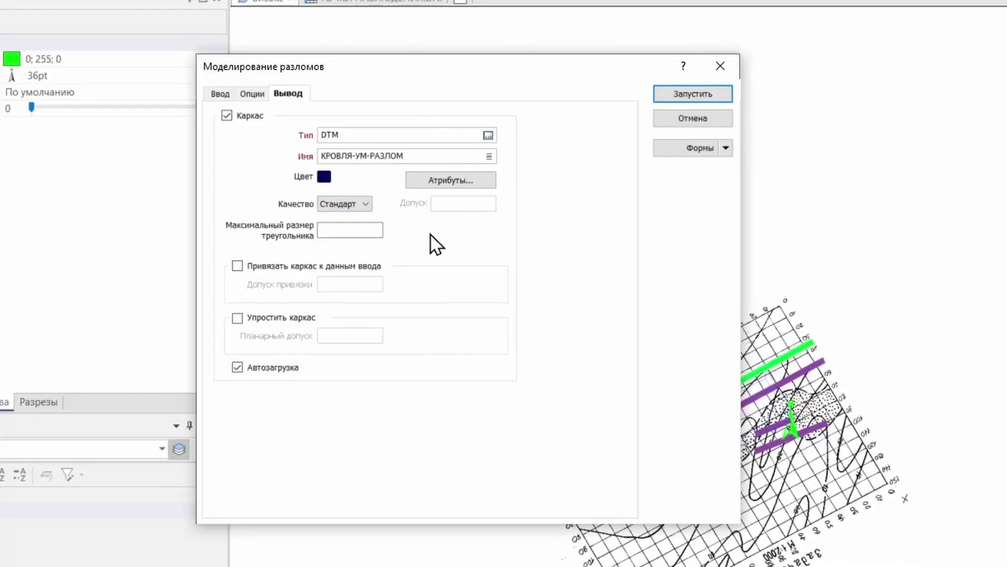
click(324, 176)
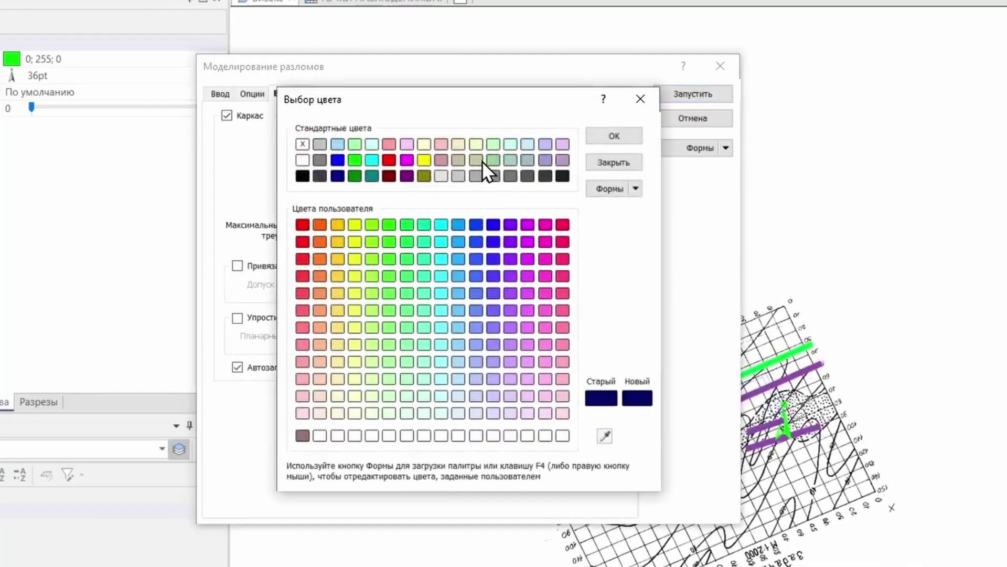
click(346, 231)
click(614, 135)
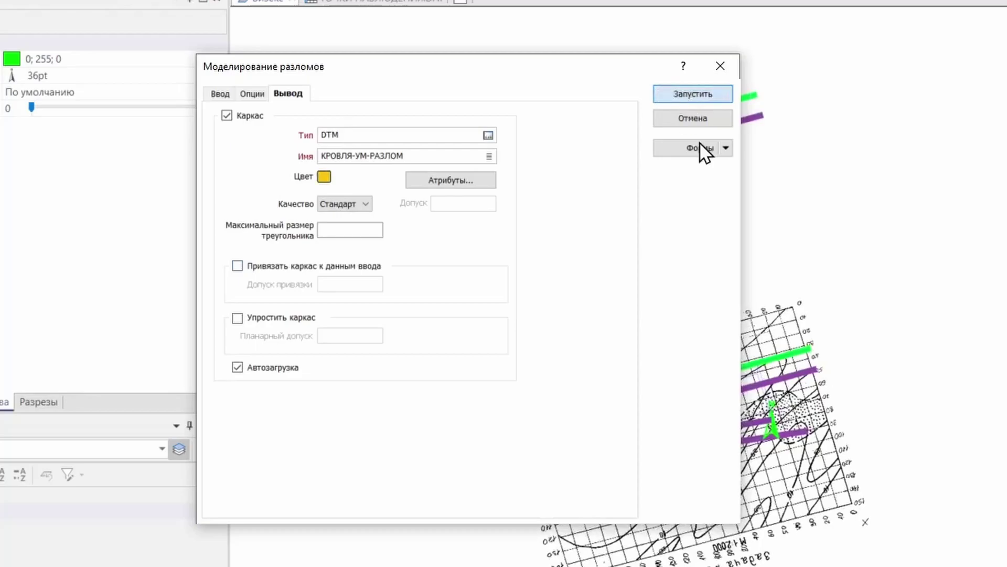
click(692, 94)
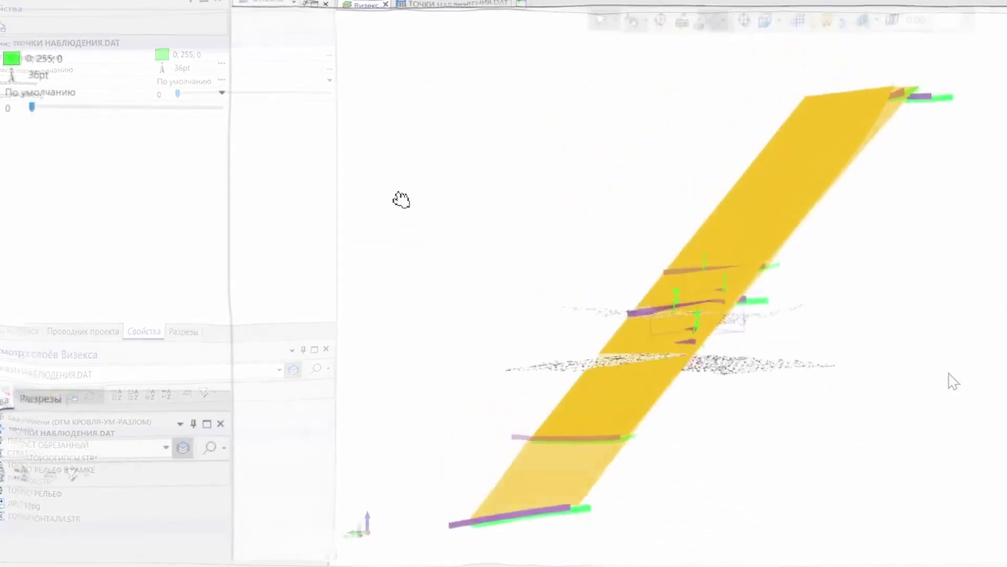
Hide the СТРАТОИЗОГИПСЫ.STR layer to leave the observation points exposed on the new surface.
mouse_move(400, 197)
mouse_down()
mouse_move(928, 498)
mouse_move(603, 443)
mouse_move(762, 550)
mouse_up()
scroll(756, 321, up, 3)
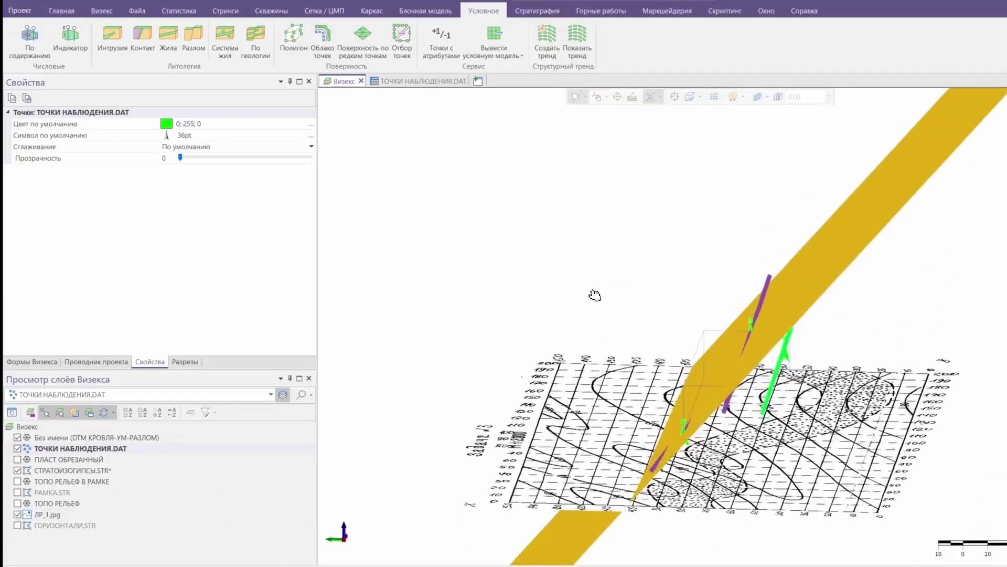
scroll(893, 295, up, 2)
scroll(688, 303, up, 3)
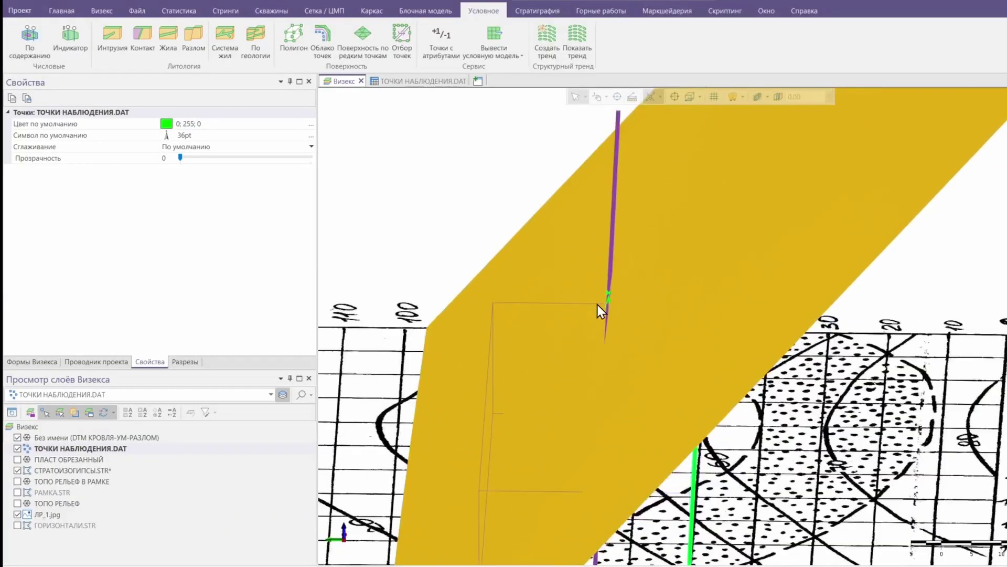
click(18, 470)
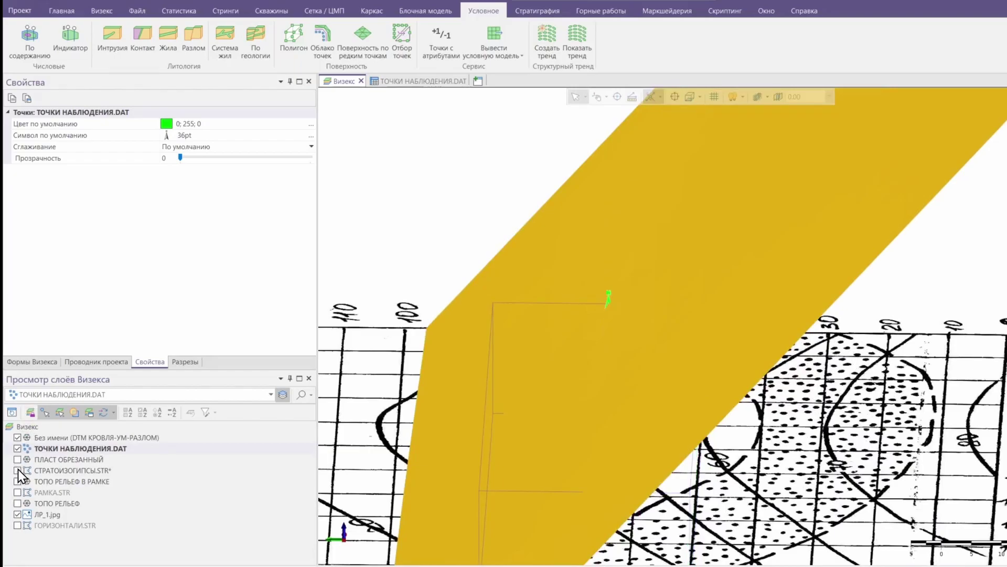
Read the attributes of two observation points and examine from several sides how the surface passes through them.
click(608, 301)
scroll(600, 341, down, 4)
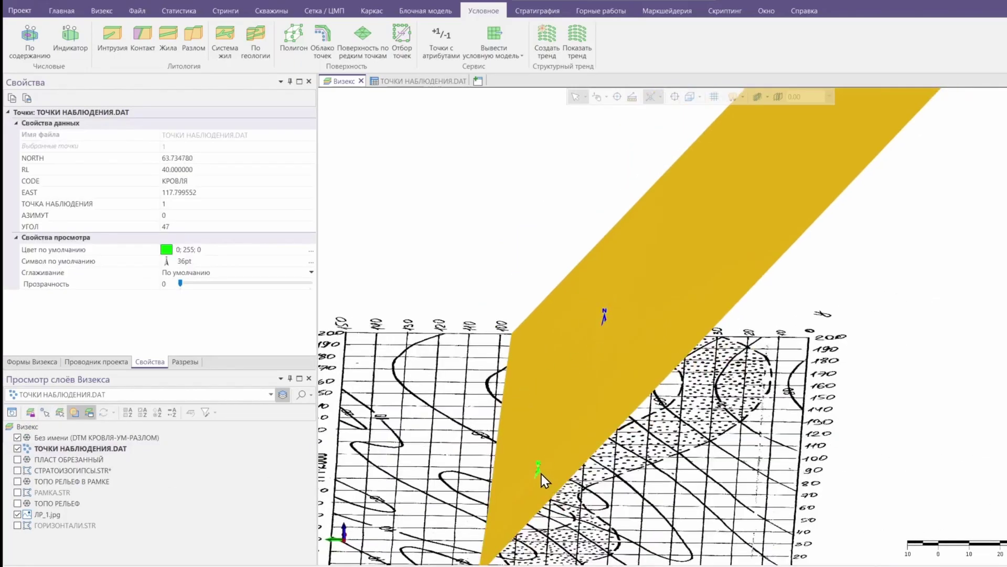
click(537, 471)
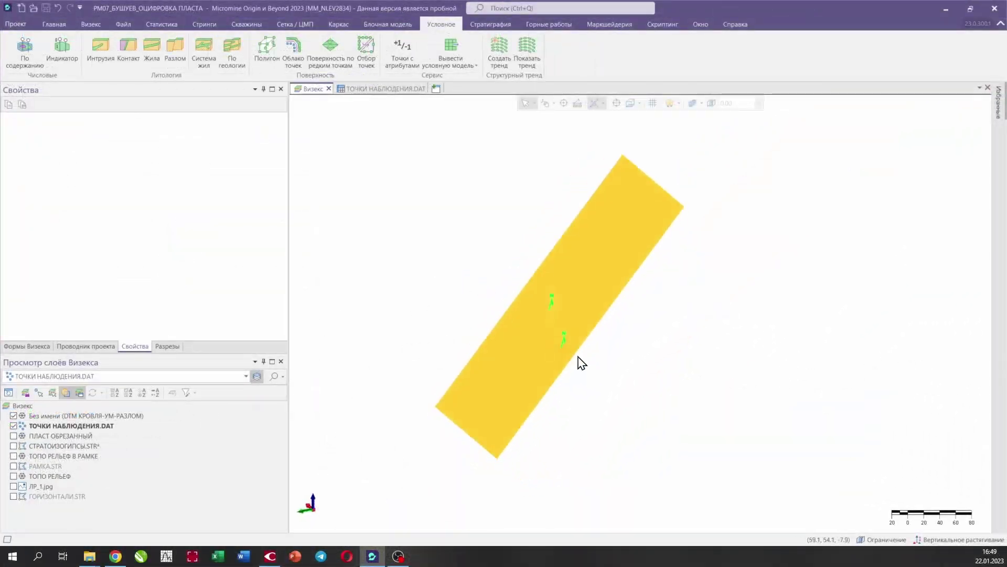
drag(580, 360, 605, 292)
scroll(535, 327, up, 3)
drag(533, 325, 699, 330)
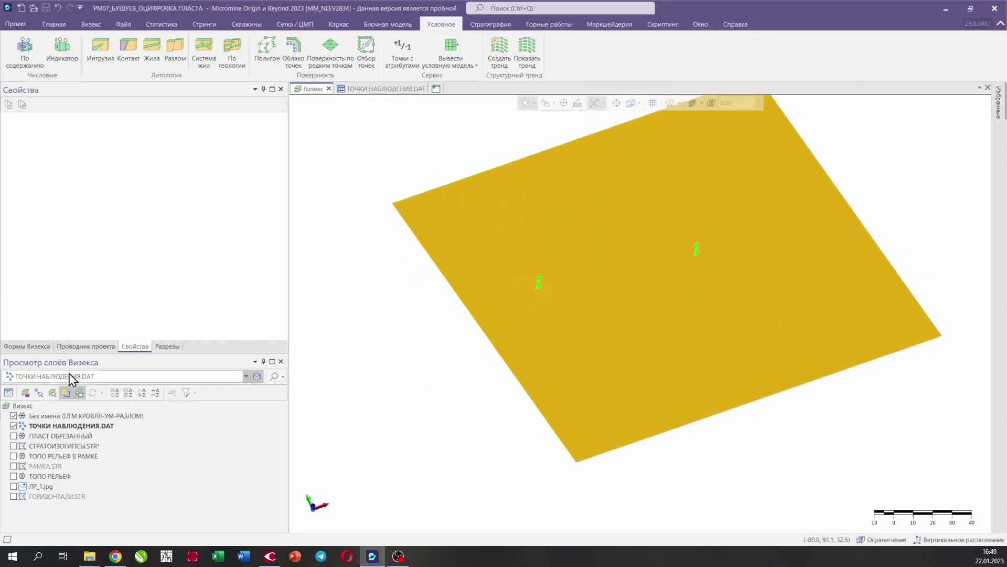
Enable 3D colour coding for the КРОВЛЯ-УМ-РАЗЛОМ wireframe, using the face attribute ИСТИННОЕ ПАДЕНИЕ.
click(100, 415)
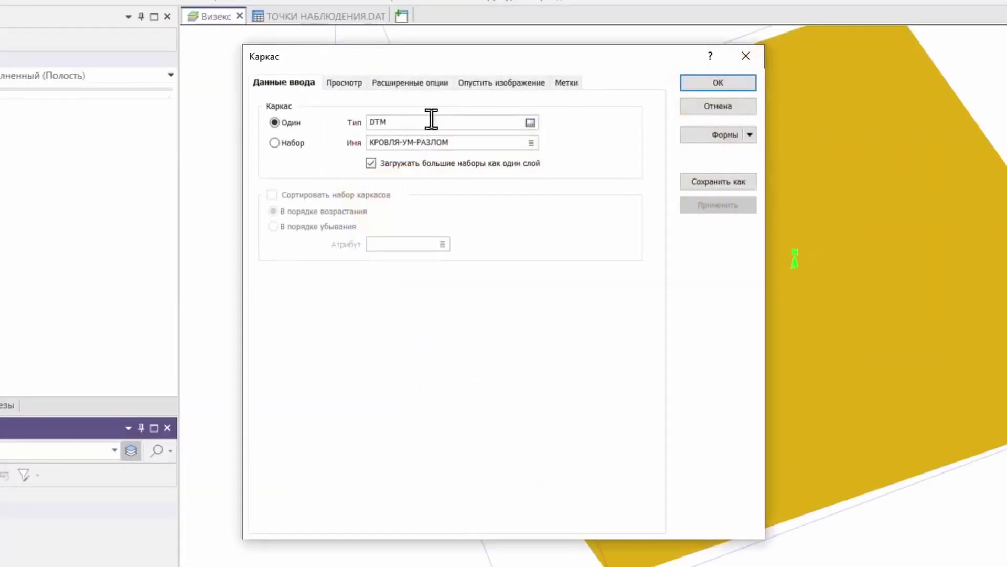
drag(369, 67, 427, 46)
click(395, 71)
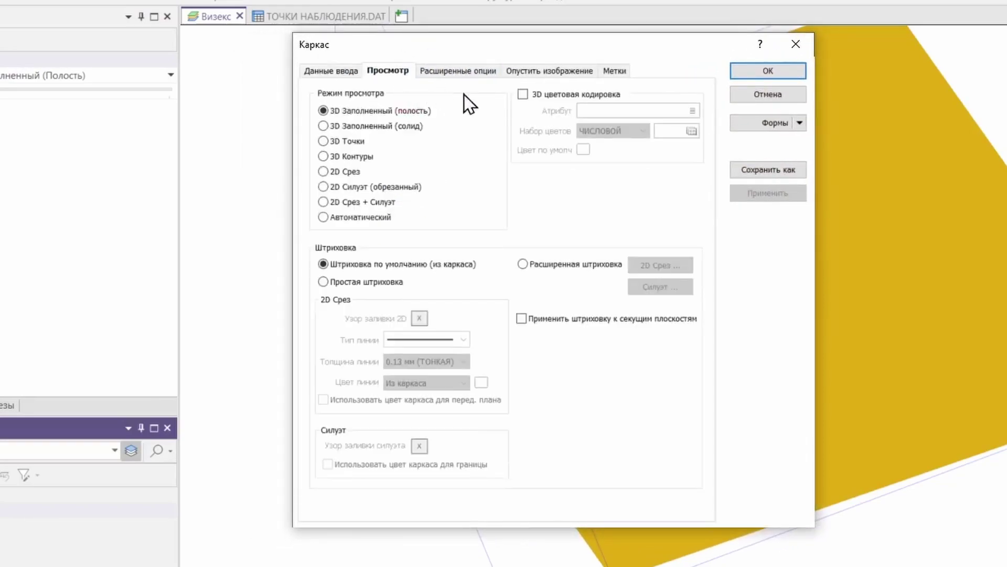
click(523, 95)
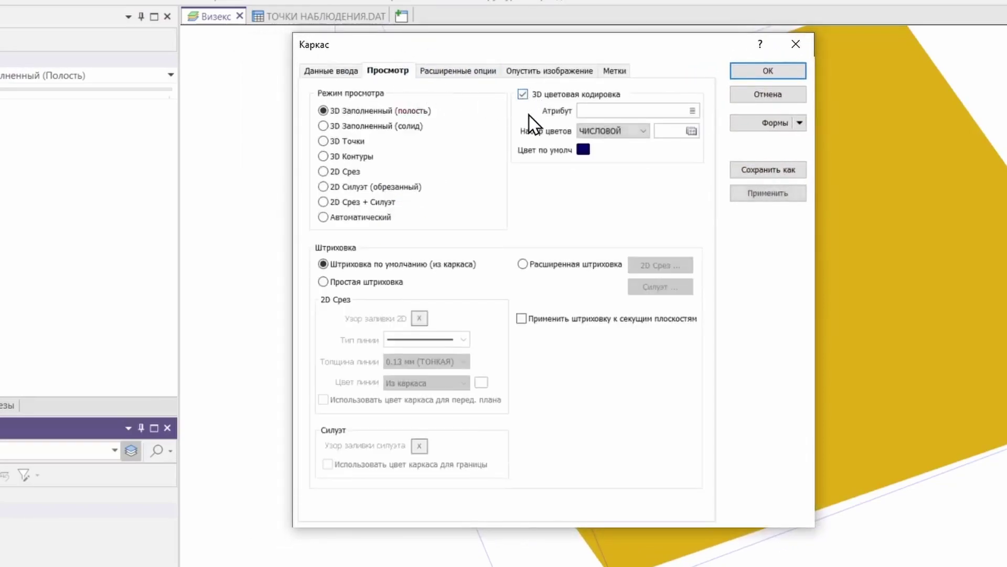
click(657, 111)
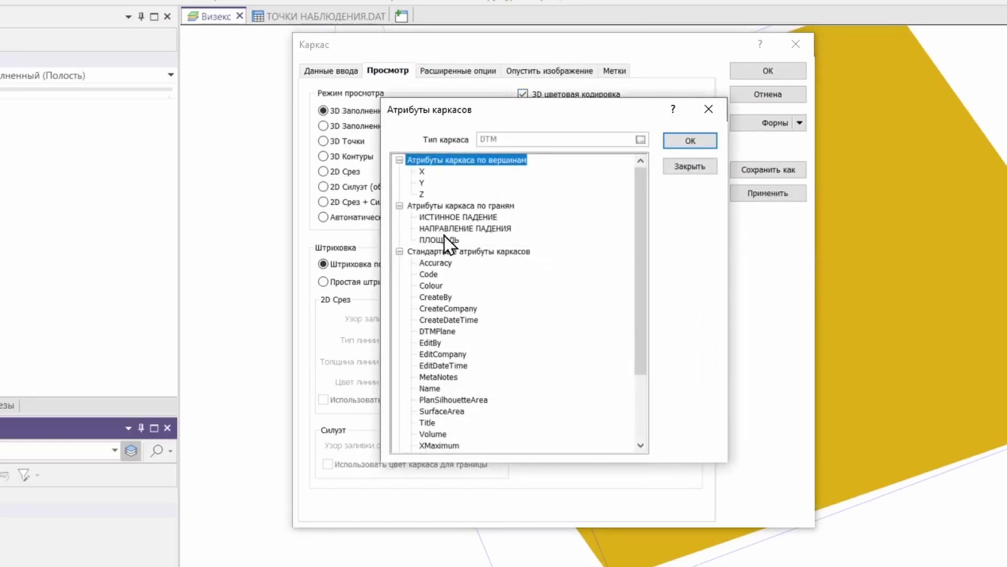
click(464, 205)
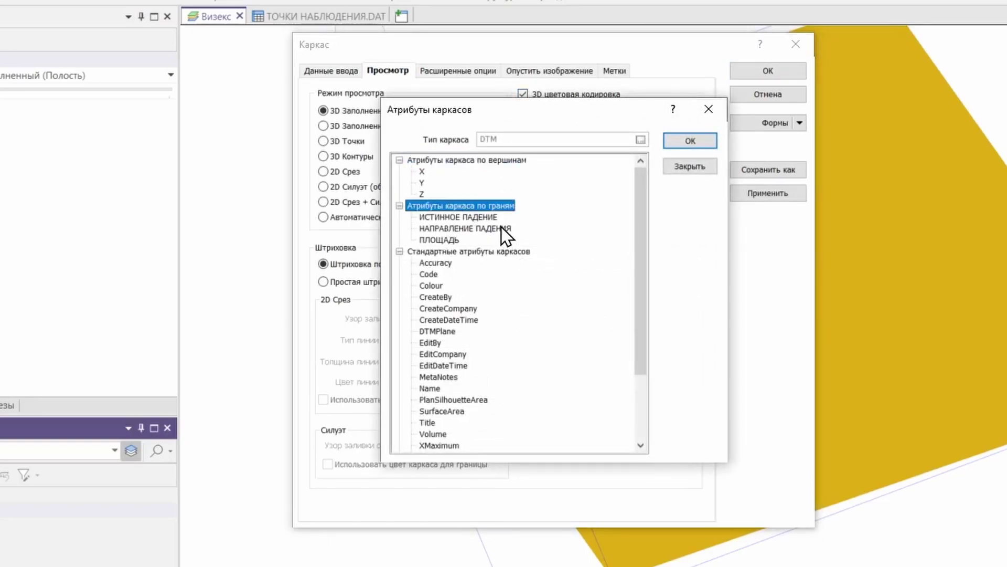
double_click(460, 217)
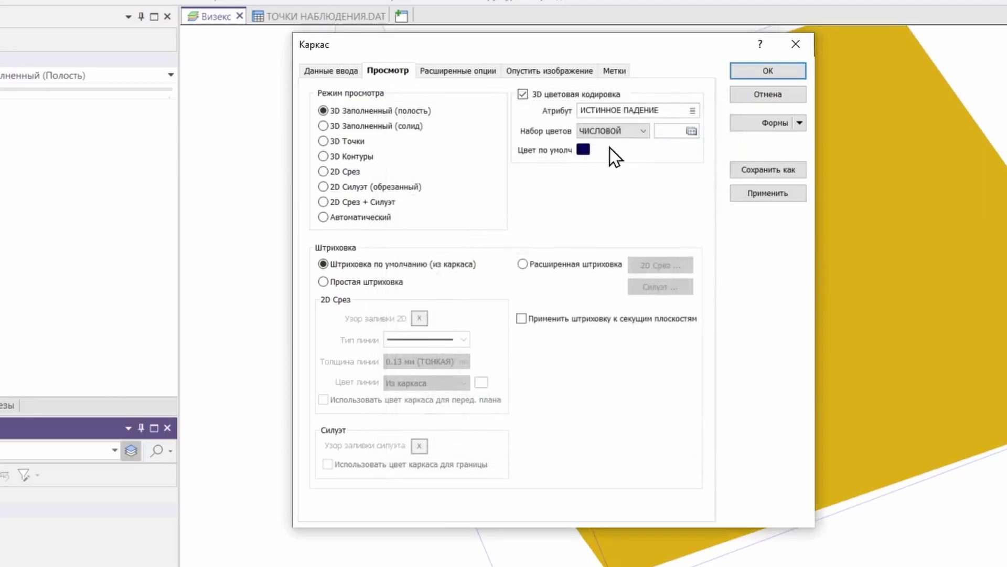
Start a blank numeric colour set and assign it 20 ranges from the КРОВЛЯ-УМ-РАЗЛОМ wireframe's true dip values.
click(692, 131)
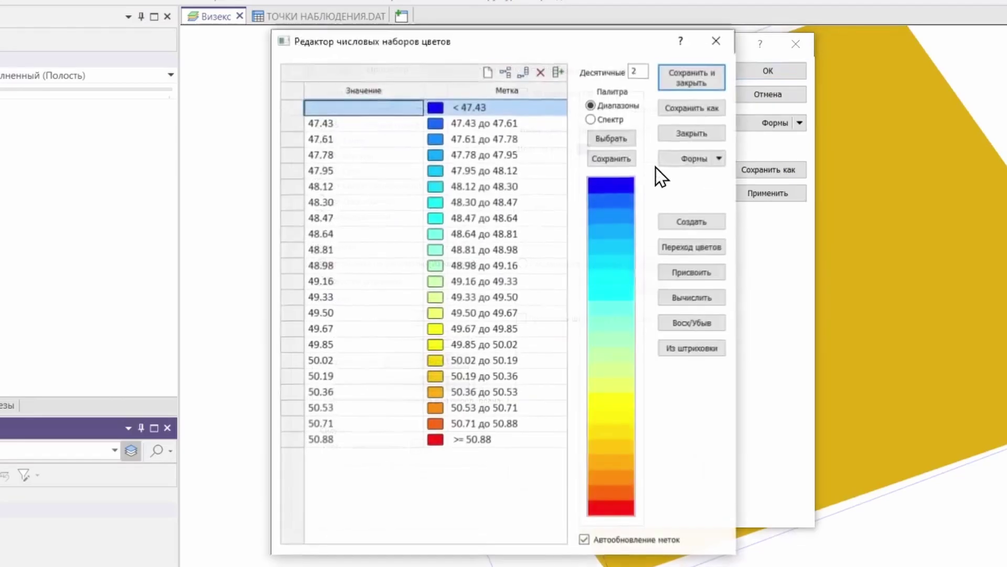
click(723, 159)
click(710, 240)
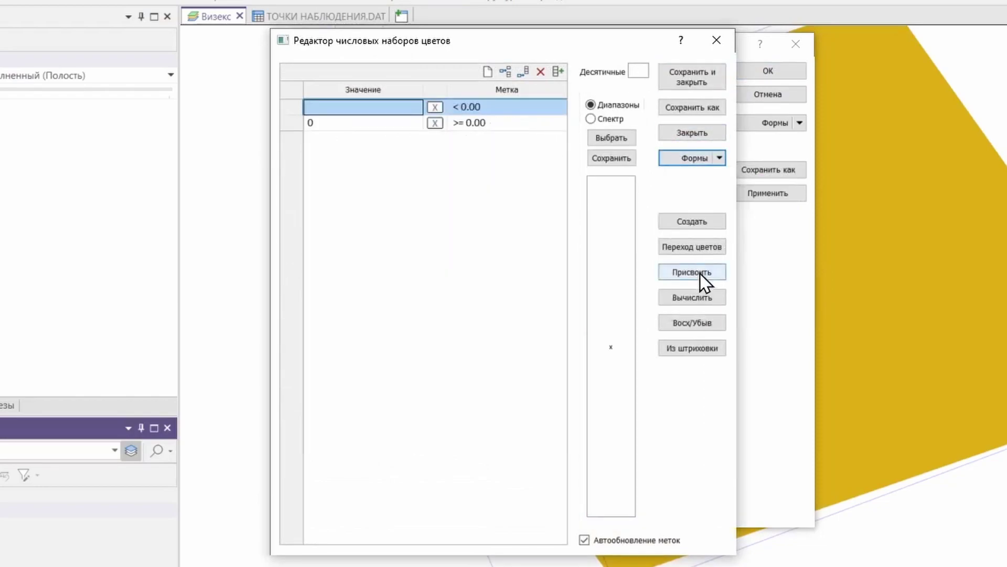
click(700, 272)
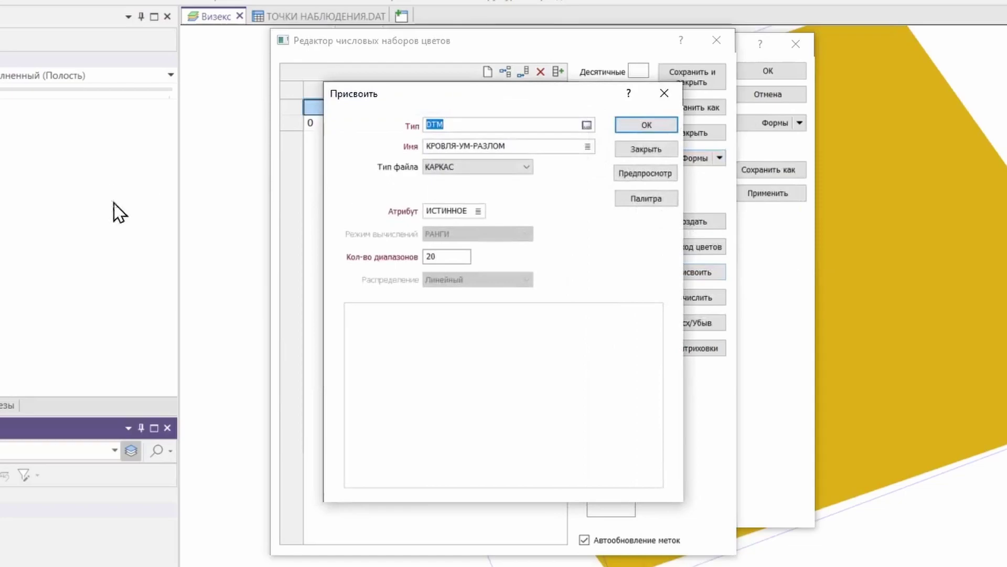
double_click(443, 257)
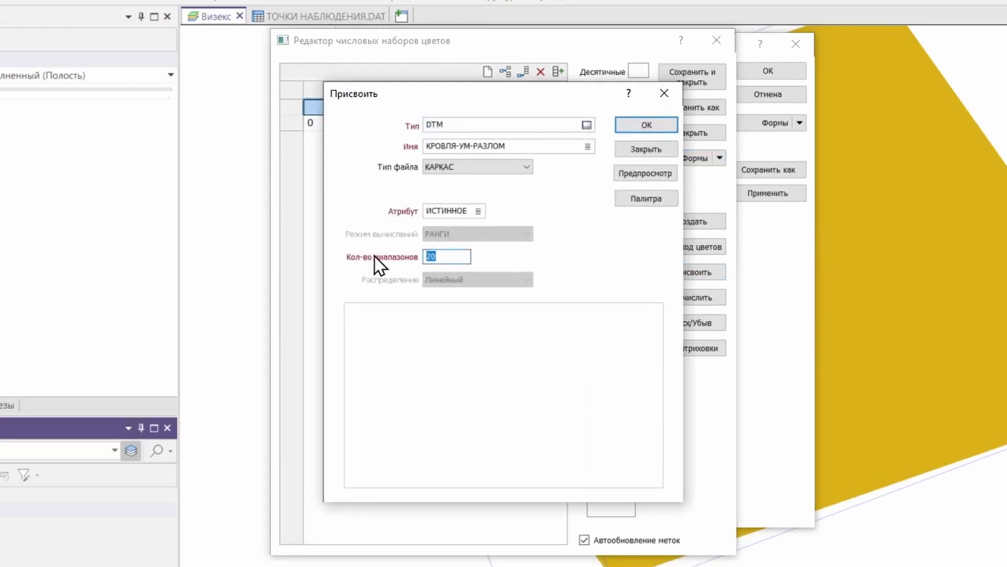
text(20)
click(647, 132)
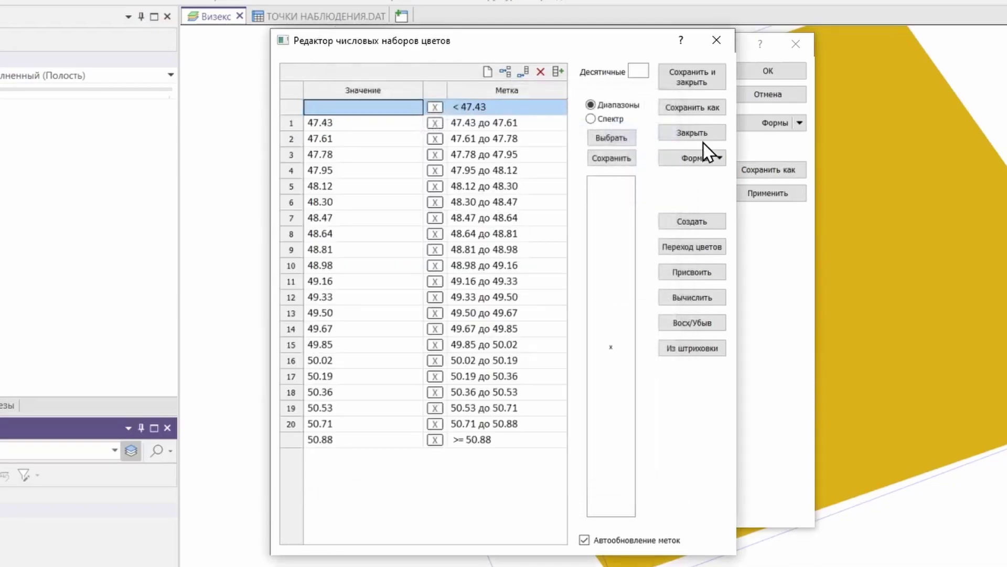
Open the numeric colour palette selection for the dip ranges and look through the available palettes.
click(611, 138)
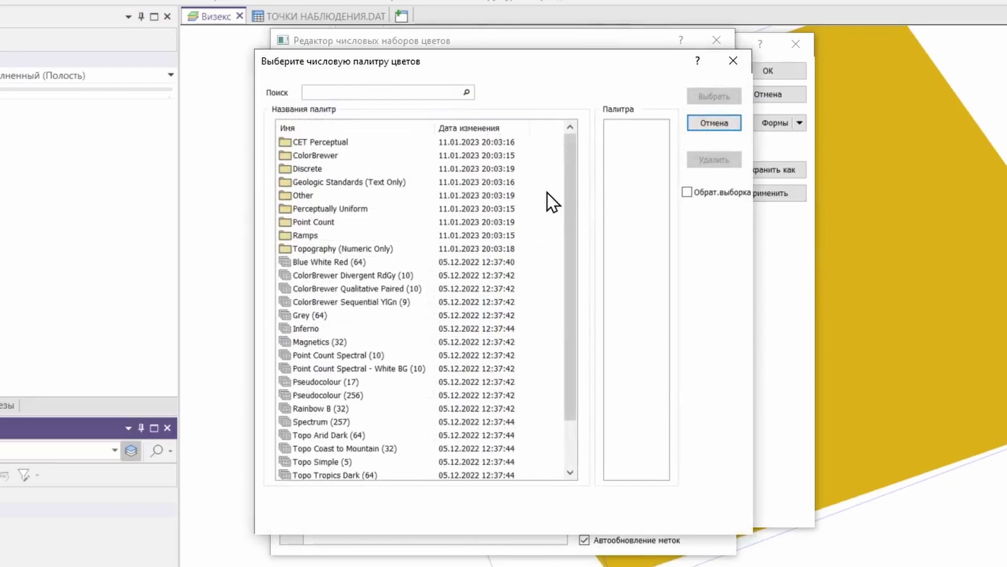
drag(568, 197, 580, 292)
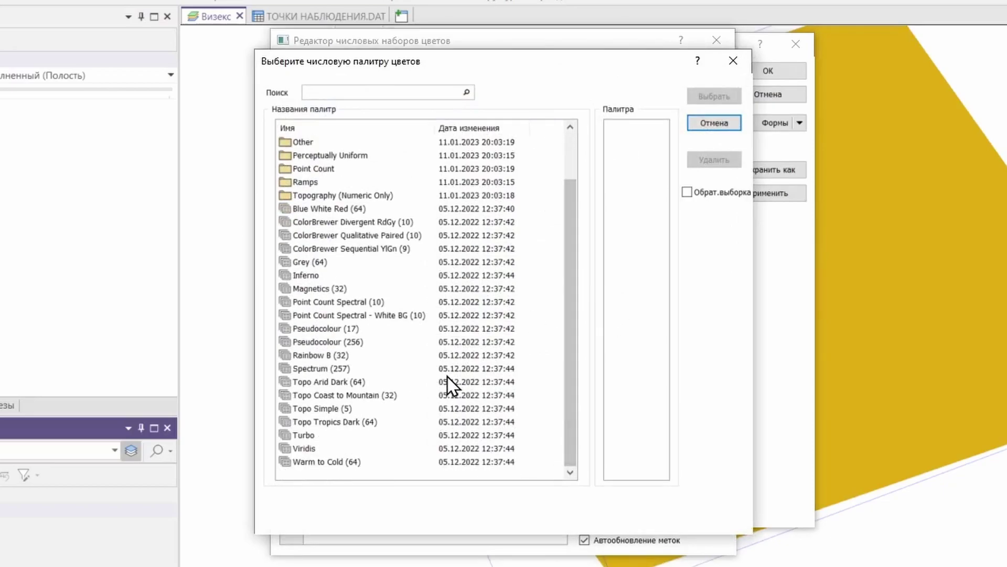